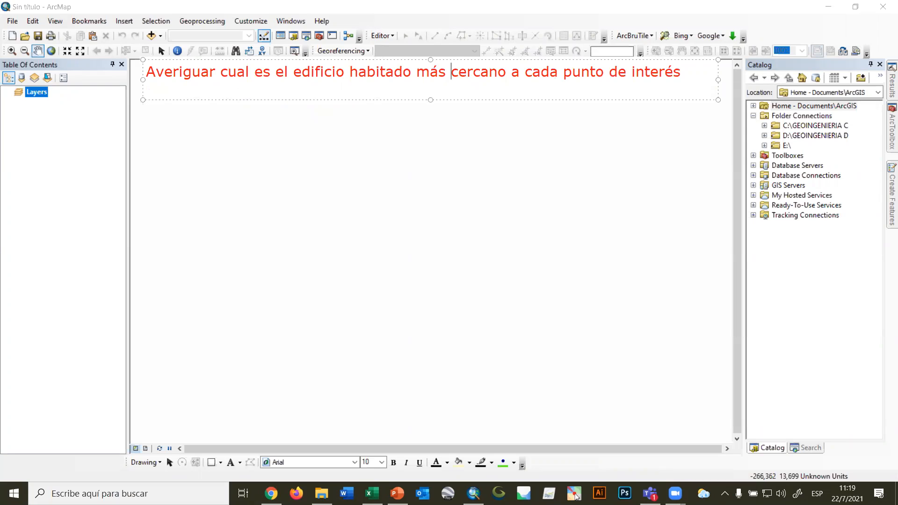
# Delete the extra line under the red task statement and move the text slightly down.
pyautogui.click(157, 97)
pyautogui.press('BackSpace')
pyautogui.moveTo(297, 82); pyautogui.dragTo(296, 90)
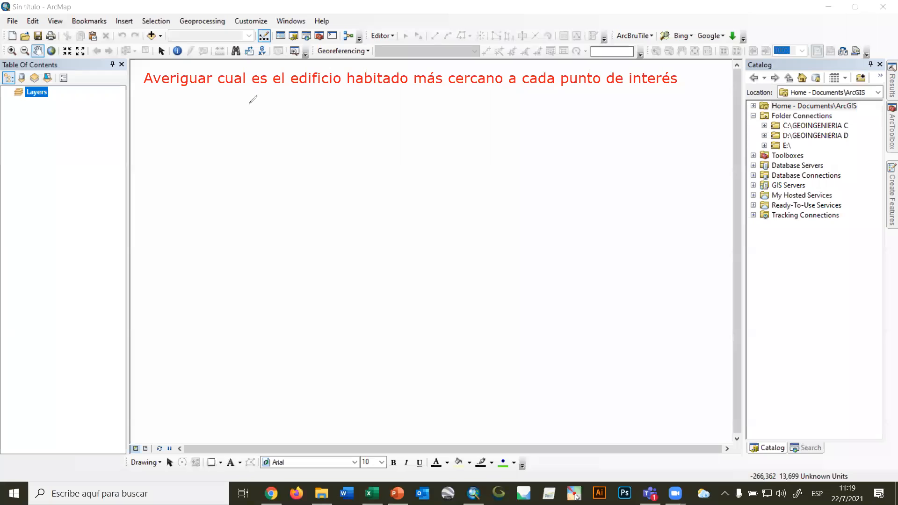
# Underline "edificio" in the task statement and draw a box labelled "Ed" below it.
pyautogui.moveTo(291, 87); pyautogui.dragTo(359, 88)
pyautogui.moveTo(234, 123)
pyautogui.mouseDown()
pyautogui.moveTo(156, 127)
pyautogui.moveTo(154, 140)
pyautogui.moveTo(251, 143)
pyautogui.moveTo(231, 145)
pyautogui.mouseUp()
pyautogui.moveTo(167, 134); pyautogui.dragTo(213, 142)
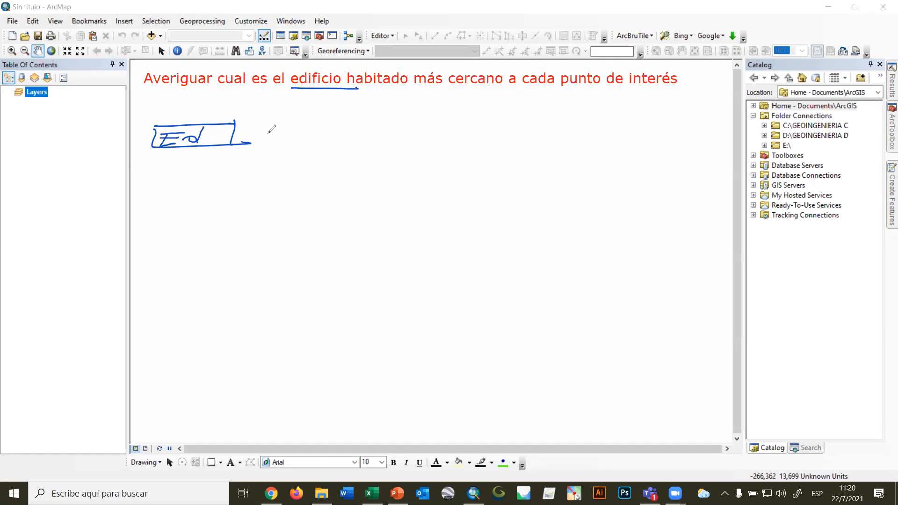
# Draw a line out of the "Ed" box, labelled "SXA" above and "Pob>0" below.
pyautogui.moveTo(232, 135); pyautogui.dragTo(329, 135)
pyautogui.moveTo(268, 119)
pyautogui.mouseDown()
pyautogui.moveTo(255, 131)
pyautogui.moveTo(278, 130)
pyautogui.mouseUp()
pyautogui.moveTo(280, 120); pyautogui.dragTo(309, 131)
pyautogui.moveTo(294, 128); pyautogui.dragTo(311, 128)
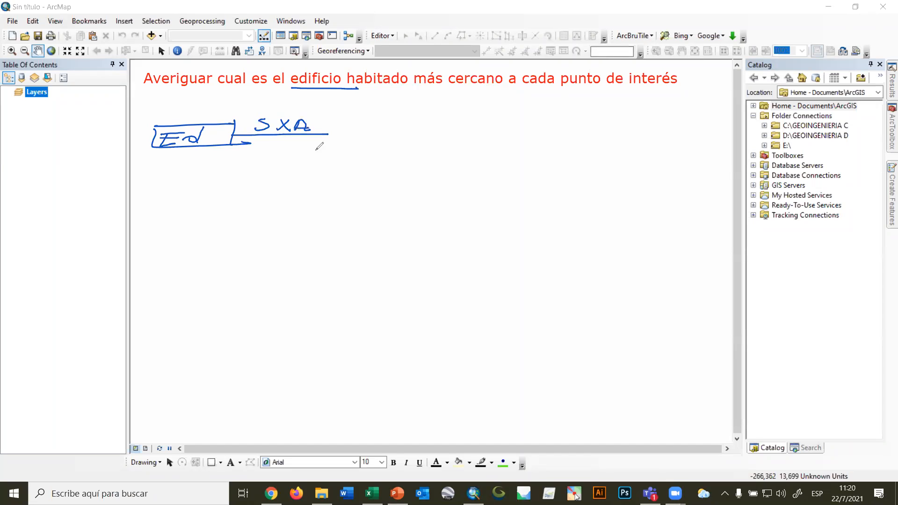
pyautogui.moveTo(240, 157)
pyautogui.mouseDown()
pyautogui.moveTo(232, 169)
pyautogui.moveTo(277, 153)
pyautogui.moveTo(296, 169)
pyautogui.mouseUp()
pyautogui.moveTo(285, 154)
pyautogui.mouseDown()
pyautogui.moveTo(294, 161)
pyautogui.moveTo(284, 171)
pyautogui.moveTo(305, 154)
pyautogui.mouseUp()
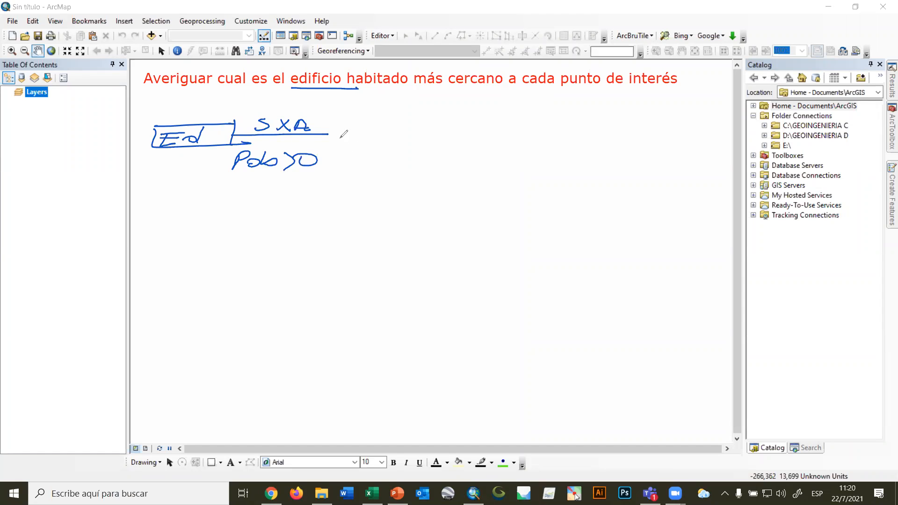
# Draw a box labelled "Ed hab" at the end of the "SXA" line.
pyautogui.moveTo(328, 125)
pyautogui.mouseDown()
pyautogui.moveTo(328, 144)
pyautogui.moveTo(396, 125)
pyautogui.mouseUp()
pyautogui.moveTo(333, 143)
pyautogui.mouseDown()
pyautogui.moveTo(393, 144)
pyautogui.moveTo(333, 124)
pyautogui.moveTo(333, 143)
pyautogui.moveTo(345, 134)
pyautogui.mouseUp()
pyautogui.moveTo(328, 139); pyautogui.dragTo(373, 142)
pyautogui.moveTo(381, 135)
pyautogui.mouseDown()
pyautogui.moveTo(399, 140)
pyautogui.moveTo(388, 141)
pyautogui.mouseUp()
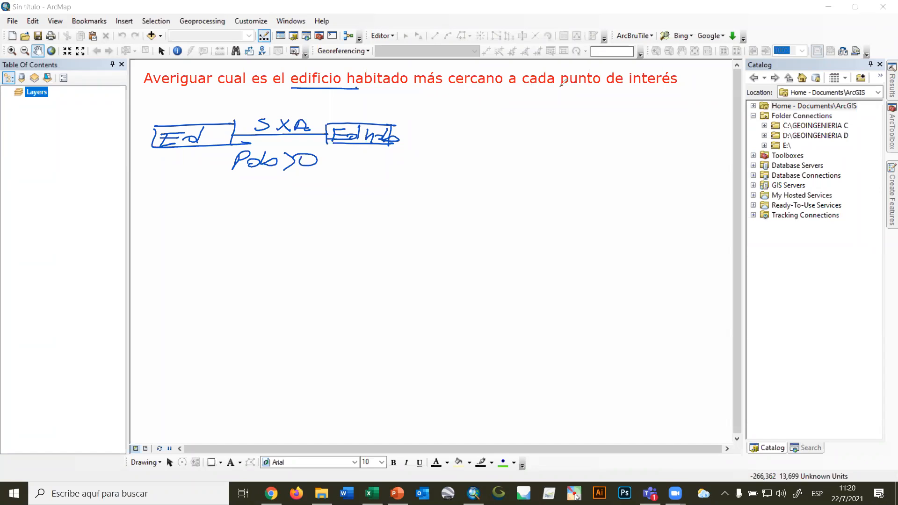
# Underline "punto de interés" in the statement and draw a box labelled "PINT" below the "Ed" box.
pyautogui.moveTo(559, 89); pyautogui.dragTo(670, 90)
pyautogui.moveTo(159, 210); pyautogui.dragTo(229, 209)
pyautogui.moveTo(154, 212); pyautogui.dragTo(238, 233)
pyautogui.moveTo(166, 219)
pyautogui.mouseDown()
pyautogui.moveTo(164, 230)
pyautogui.moveTo(191, 215)
pyautogui.moveTo(219, 217)
pyautogui.mouseUp()
# Join the "Ed hab" and "PINT" boxes with lines into one output line and label it "NEAR".
pyautogui.moveTo(209, 219)
pyautogui.mouseDown()
pyautogui.moveTo(207, 231)
pyautogui.moveTo(385, 213)
pyautogui.mouseUp()
pyautogui.moveTo(399, 135)
pyautogui.mouseDown()
pyautogui.moveTo(436, 134)
pyautogui.moveTo(427, 207)
pyautogui.moveTo(437, 211)
pyautogui.moveTo(436, 196)
pyautogui.moveTo(559, 177)
pyautogui.mouseUp()
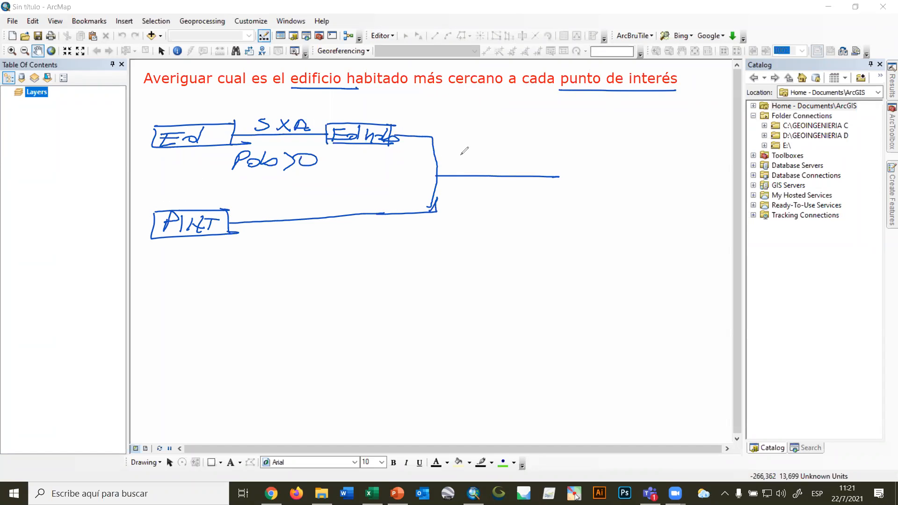
pyautogui.moveTo(461, 149)
pyautogui.mouseDown()
pyautogui.moveTo(452, 165)
pyautogui.moveTo(470, 163)
pyautogui.mouseUp()
pyautogui.moveTo(470, 163); pyautogui.dragTo(478, 142)
pyautogui.moveTo(489, 149)
pyautogui.mouseDown()
pyautogui.moveTo(481, 161)
pyautogui.moveTo(498, 150)
pyautogui.moveTo(507, 163)
pyautogui.moveTo(521, 161)
pyautogui.moveTo(527, 149)
pyautogui.moveTo(523, 156)
pyautogui.mouseUp()
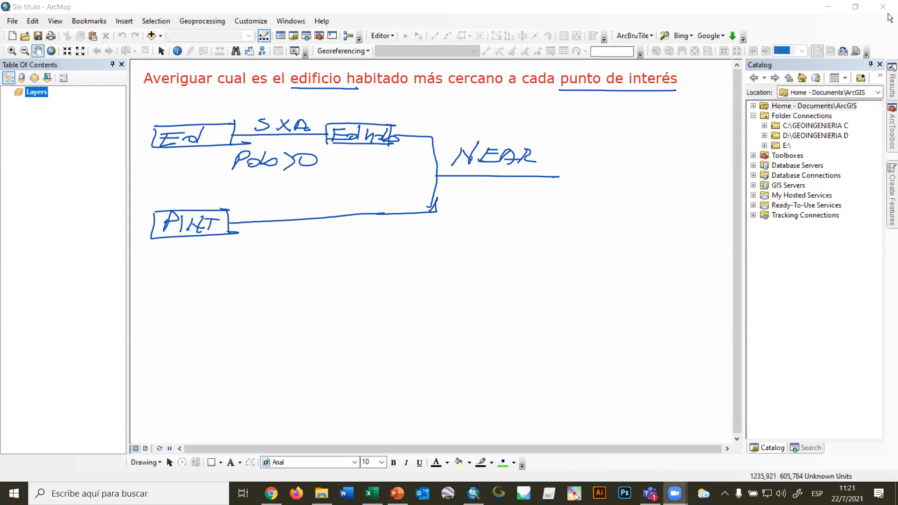
# Open the Near tool from the Proximity toolset of the Analysis Tools in ArcToolbox.
pyautogui.click(890, 125)
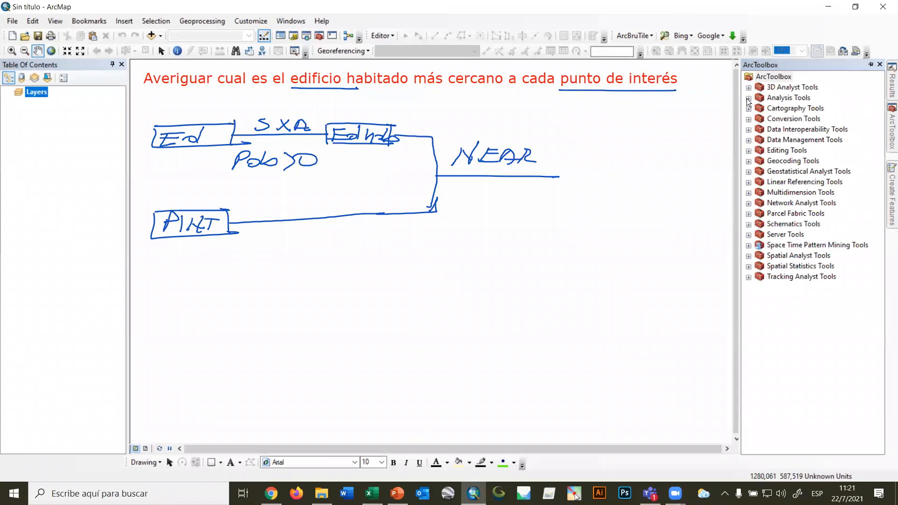
pyautogui.click(749, 99)
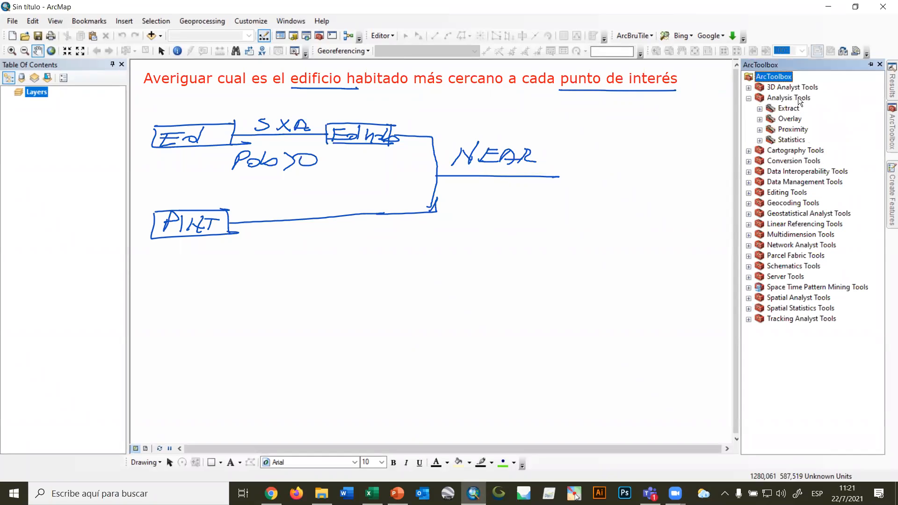
pyautogui.click(760, 129)
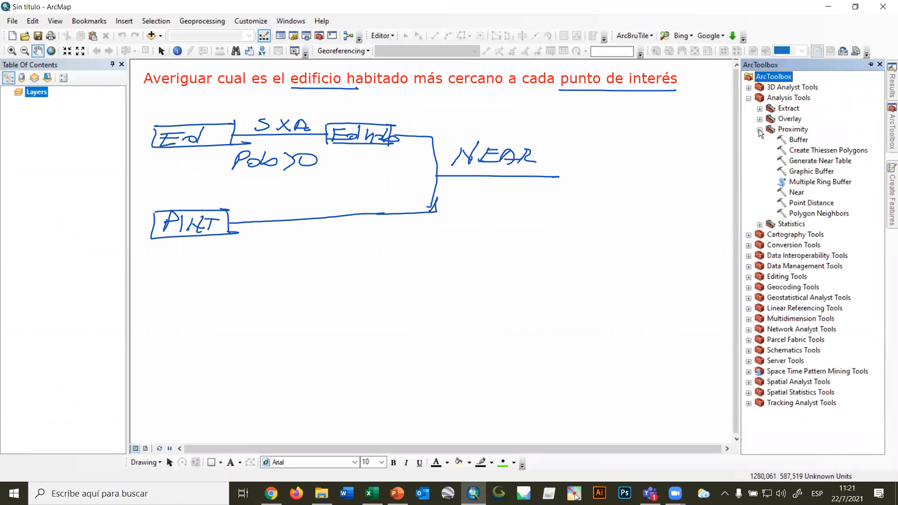
pyautogui.click(804, 194)
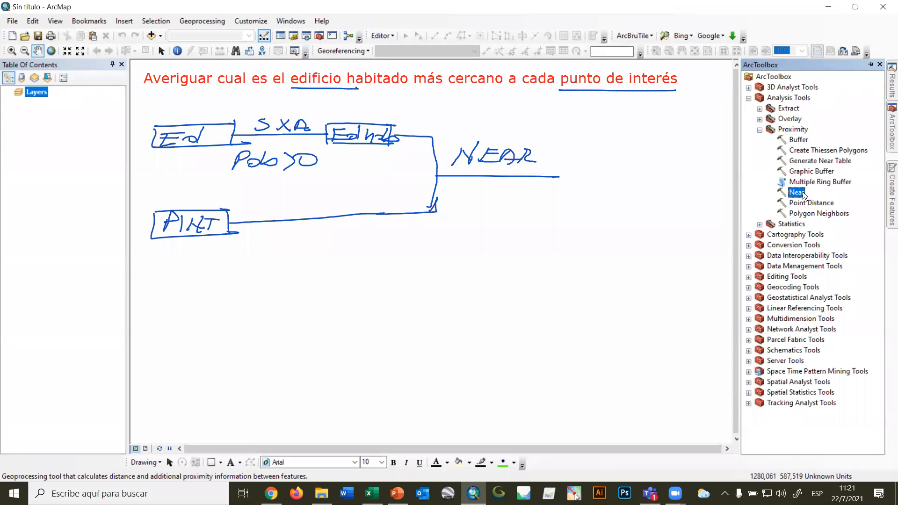
pyautogui.doubleClick(801, 192)
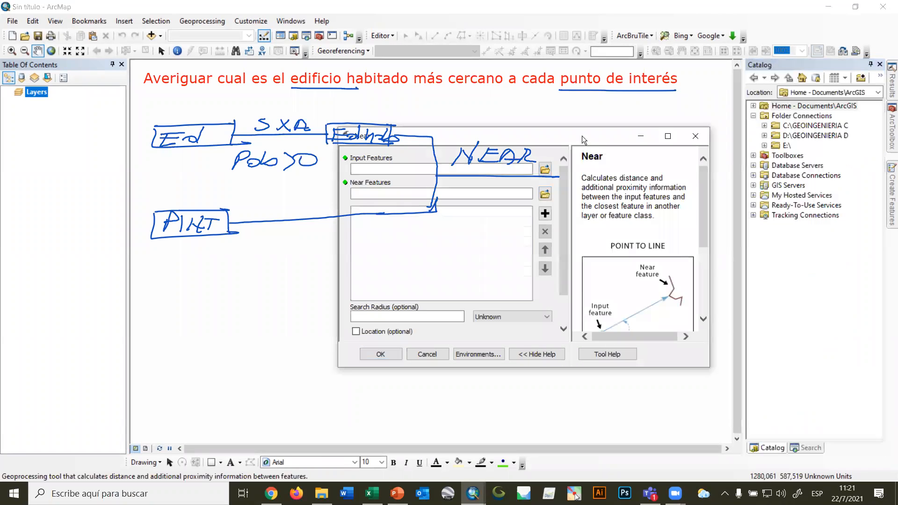
# Move the Near dialog clear of the diagram and review its parameters, including location, angle and method.
pyautogui.moveTo(582, 135); pyautogui.dragTo(737, 208)
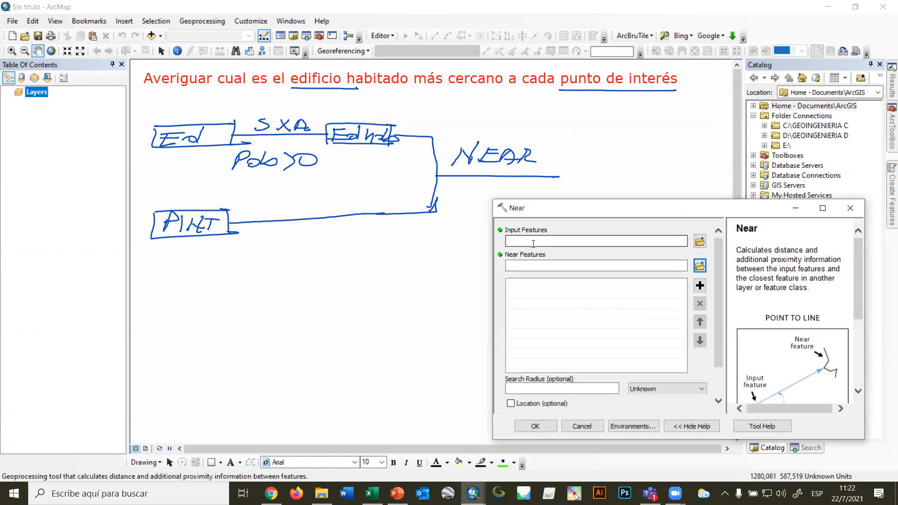
pyautogui.moveTo(608, 207); pyautogui.dragTo(736, 121)
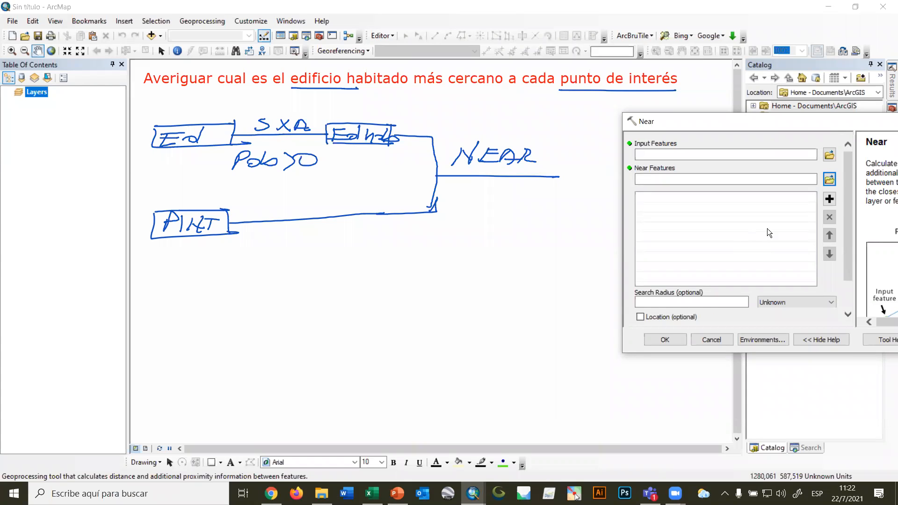
pyautogui.moveTo(848, 184); pyautogui.dragTo(845, 217)
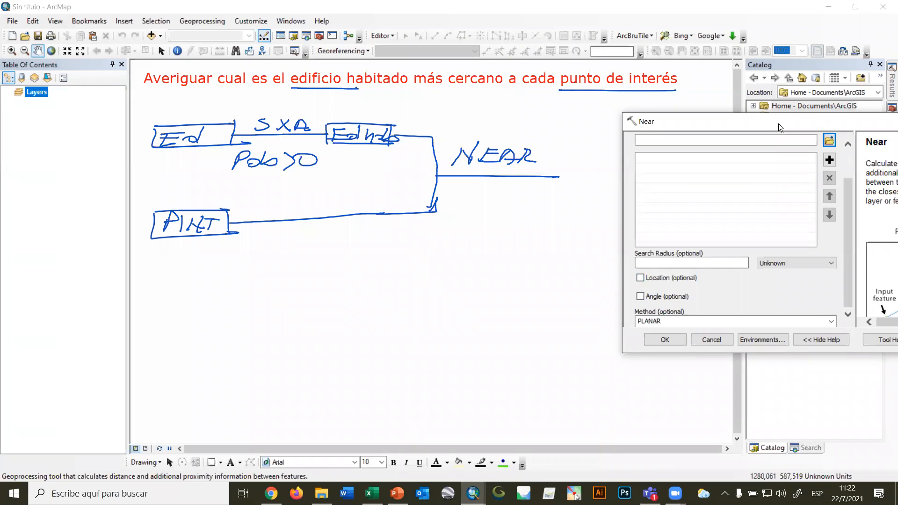
pyautogui.moveTo(778, 124); pyautogui.dragTo(779, 138)
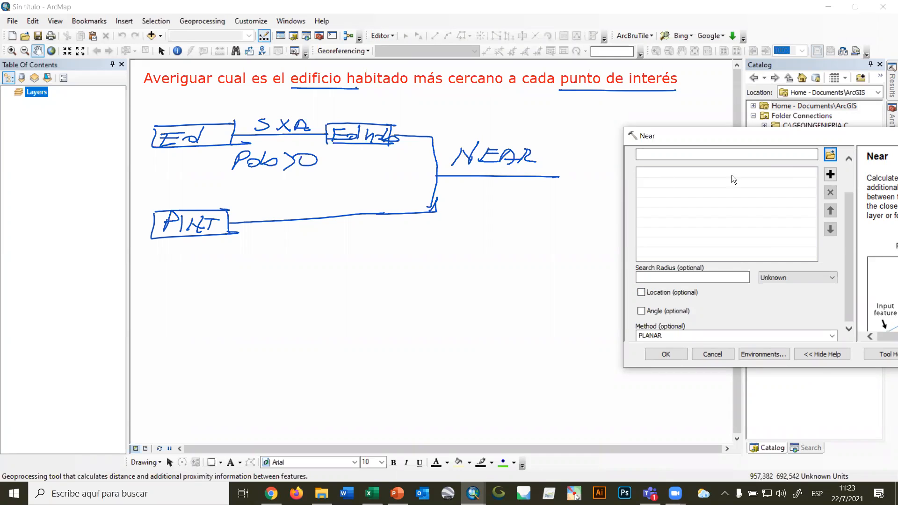
pyautogui.moveTo(851, 238); pyautogui.dragTo(862, 170)
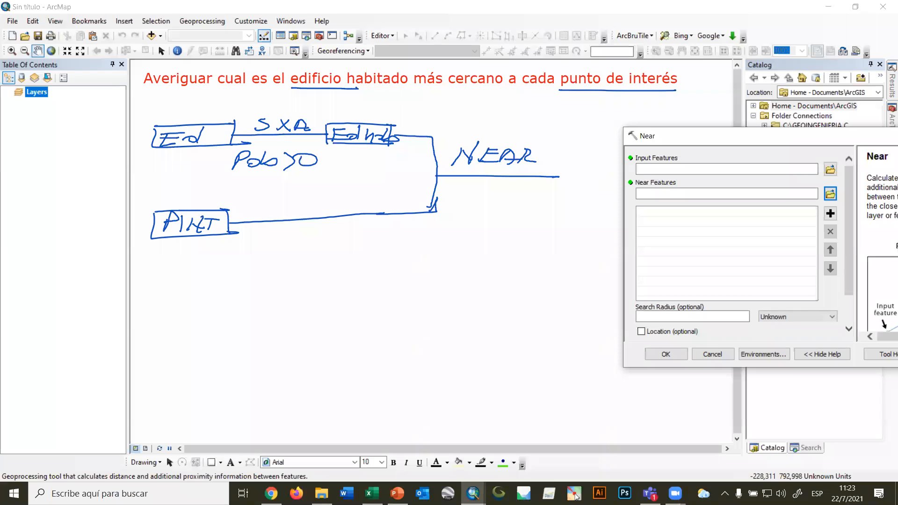
# Mark Input Features in the Near dialog with a stroke and write "CE =" and "CN =" under "NEAR".
pyautogui.click(575, 494)
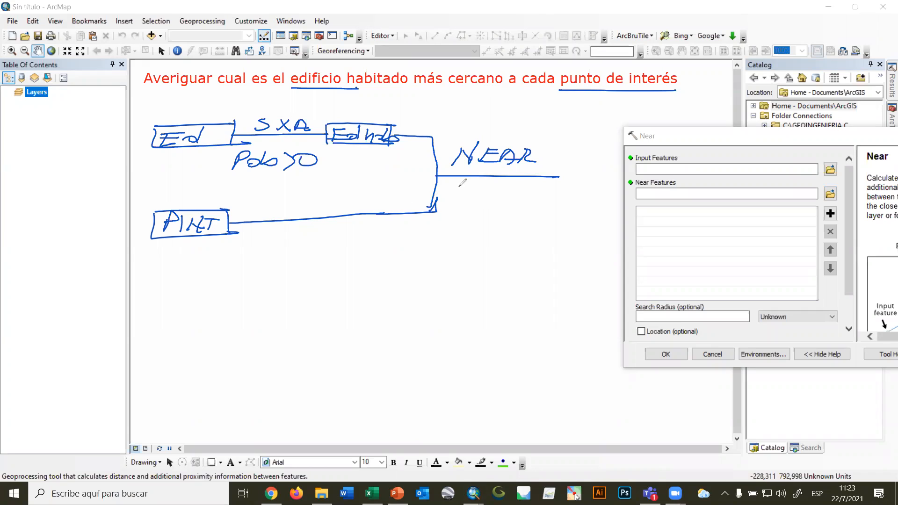
pyautogui.moveTo(683, 158); pyautogui.dragTo(716, 154)
pyautogui.moveTo(455, 184)
pyautogui.mouseDown()
pyautogui.moveTo(444, 189)
pyautogui.moveTo(455, 194)
pyautogui.mouseUp()
pyautogui.moveTo(460, 182)
pyautogui.mouseDown()
pyautogui.moveTo(458, 189)
pyautogui.moveTo(473, 181)
pyautogui.moveTo(491, 190)
pyautogui.mouseUp()
pyautogui.moveTo(481, 193); pyautogui.dragTo(492, 194)
pyautogui.moveTo(437, 201)
pyautogui.mouseDown()
pyautogui.moveTo(432, 214)
pyautogui.moveTo(445, 217)
pyautogui.mouseUp()
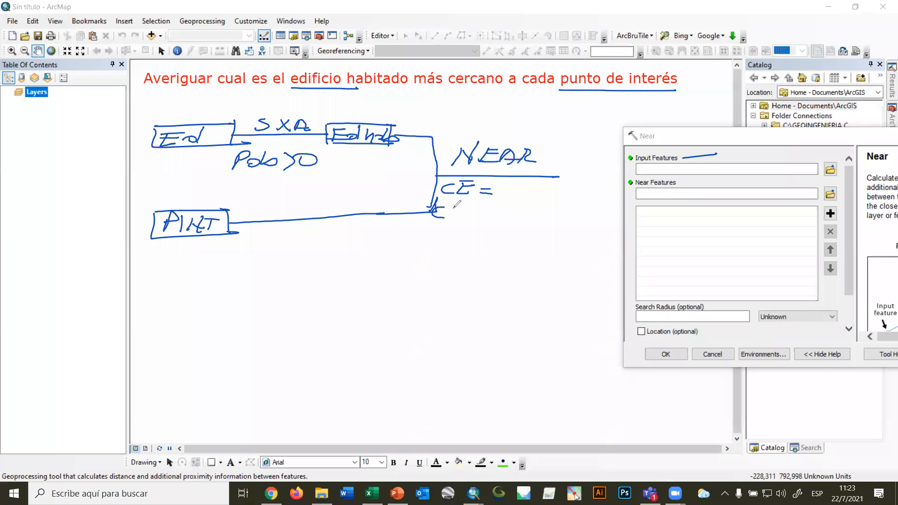
pyautogui.moveTo(448, 218)
pyautogui.mouseDown()
pyautogui.moveTo(458, 206)
pyautogui.moveTo(492, 216)
pyautogui.mouseUp()
# Write "LOC." and "ANG" below the "CN =" line of the diagram.
pyautogui.moveTo(423, 237); pyautogui.dragTo(466, 242)
pyautogui.click(470, 247)
pyautogui.moveTo(423, 274)
pyautogui.mouseDown()
pyautogui.moveTo(453, 262)
pyautogui.moveTo(476, 277)
pyautogui.mouseUp()
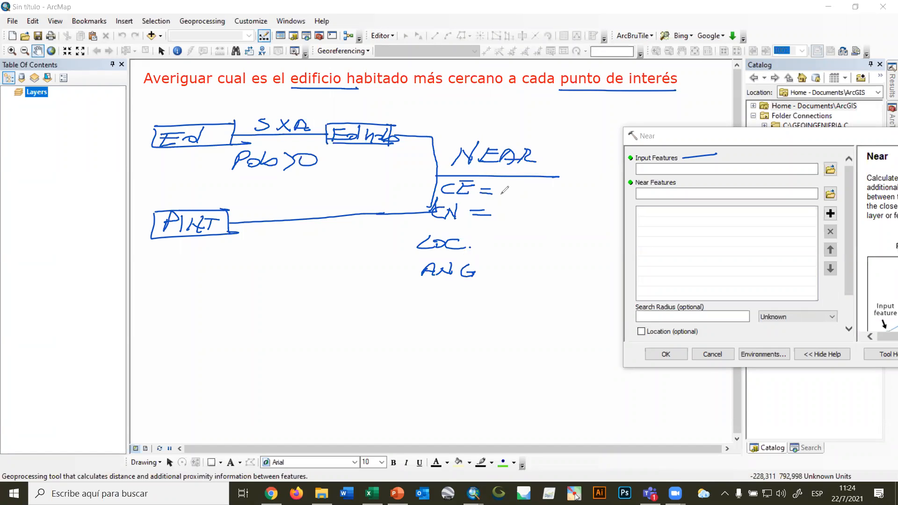
# Mark the "Ed" and "PINT" boxes with strokes and complete the parameters as "CE = PINT" and "CN = Ed".
pyautogui.moveTo(224, 121); pyautogui.dragTo(245, 114)
pyautogui.moveTo(223, 211); pyautogui.dragTo(259, 205)
pyautogui.moveTo(507, 184)
pyautogui.mouseDown()
pyautogui.moveTo(506, 197)
pyautogui.moveTo(538, 197)
pyautogui.moveTo(557, 181)
pyautogui.moveTo(551, 199)
pyautogui.moveTo(565, 184)
pyautogui.mouseUp()
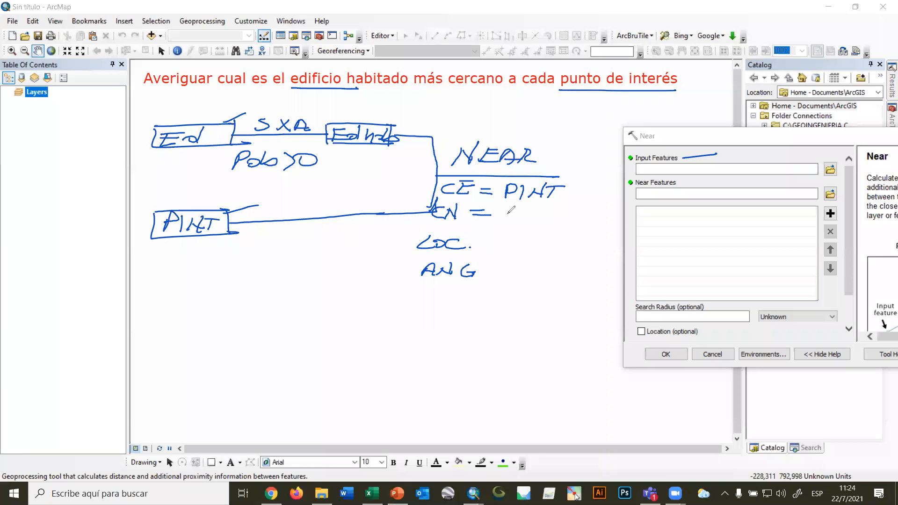
pyautogui.moveTo(507, 215)
pyautogui.mouseDown()
pyautogui.moveTo(530, 217)
pyautogui.moveTo(540, 200)
pyautogui.moveTo(536, 221)
pyautogui.mouseUp()
# Sketch a small two-column output table beside "PINT" with ID and distance headers, and underline "PINT".
pyautogui.moveTo(563, 197)
pyautogui.mouseDown()
pyautogui.moveTo(564, 162)
pyautogui.moveTo(612, 162)
pyautogui.mouseUp()
pyautogui.moveTo(561, 197); pyautogui.dragTo(619, 199)
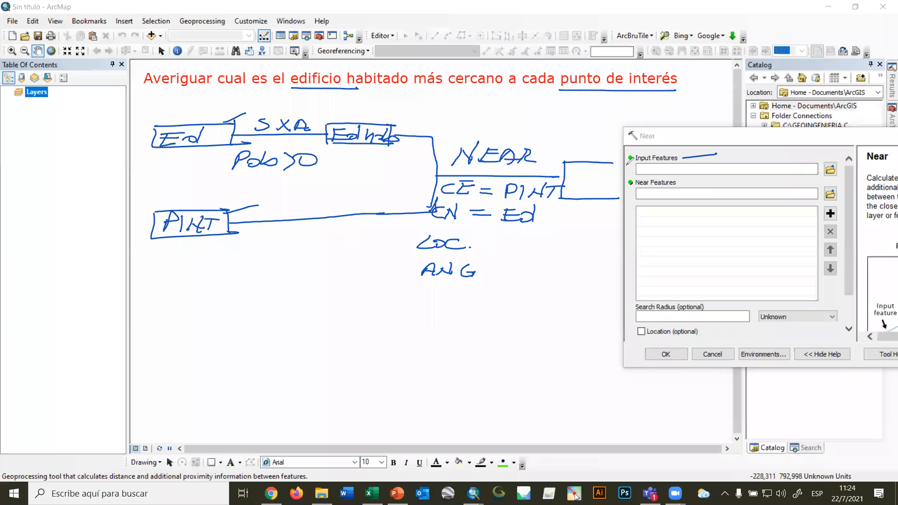
pyautogui.moveTo(614, 163); pyautogui.dragTo(614, 201)
pyautogui.moveTo(504, 202)
pyautogui.mouseDown()
pyautogui.moveTo(556, 200)
pyautogui.moveTo(548, 201)
pyautogui.mouseUp()
pyautogui.moveTo(506, 200); pyautogui.dragTo(556, 200)
pyautogui.moveTo(588, 163)
pyautogui.mouseDown()
pyautogui.moveTo(582, 201)
pyautogui.moveTo(597, 173)
pyautogui.moveTo(618, 172)
pyautogui.mouseUp()
pyautogui.moveTo(572, 144)
pyautogui.mouseDown()
pyautogui.moveTo(569, 154)
pyautogui.moveTo(578, 144)
pyautogui.moveTo(594, 157)
pyautogui.mouseUp()
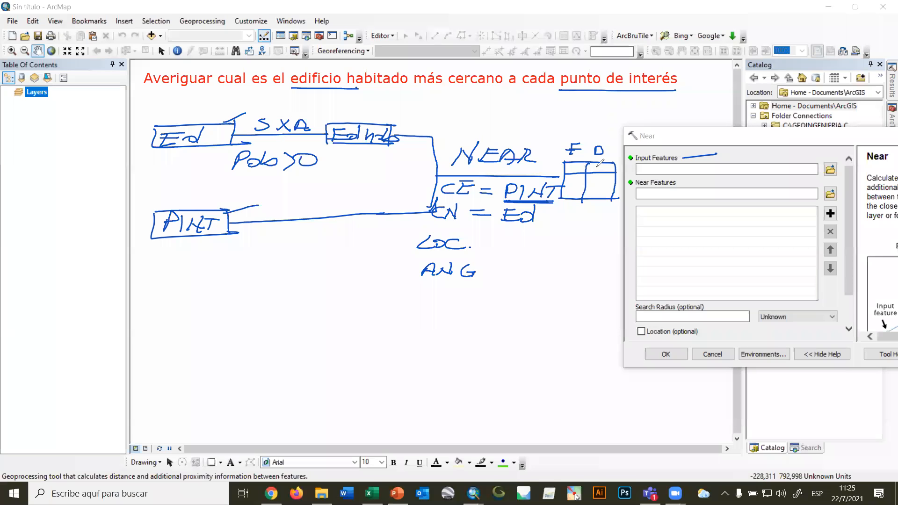
pyautogui.moveTo(596, 164); pyautogui.dragTo(609, 171)
pyautogui.moveTo(567, 170); pyautogui.dragTo(581, 169)
# Move the Near dialog aside and add PuntosInteres and edificios from AEB.mdb in the BASE DE DATOS folder to the map.
pyautogui.click(797, 138)
pyautogui.moveTo(797, 138); pyautogui.dragTo(643, 302)
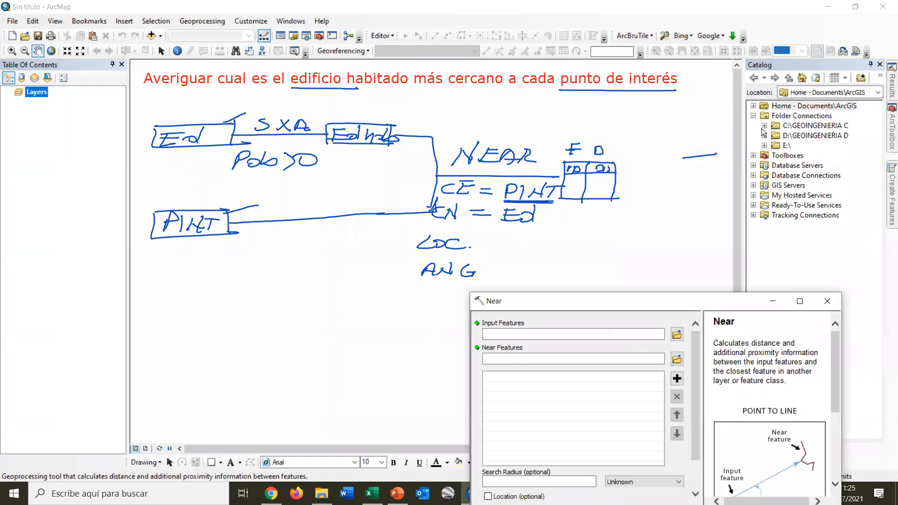
pyautogui.click(764, 126)
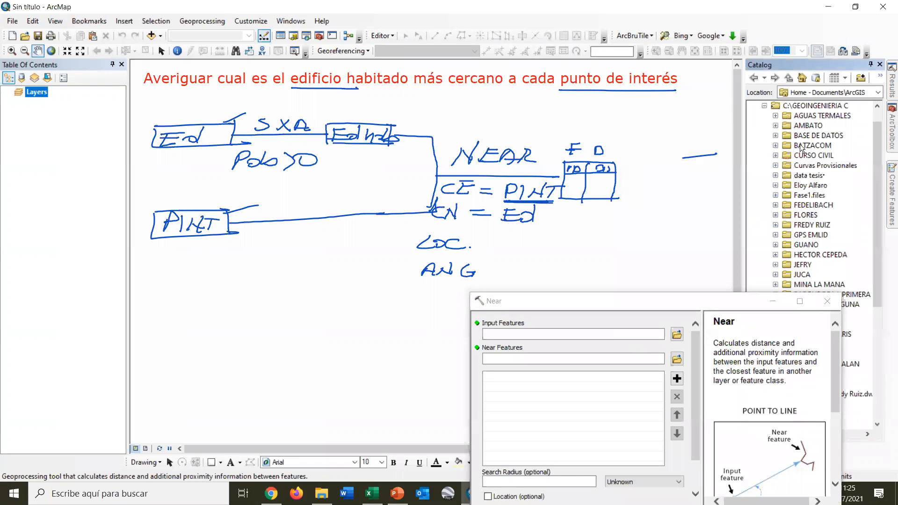
pyautogui.click(776, 136)
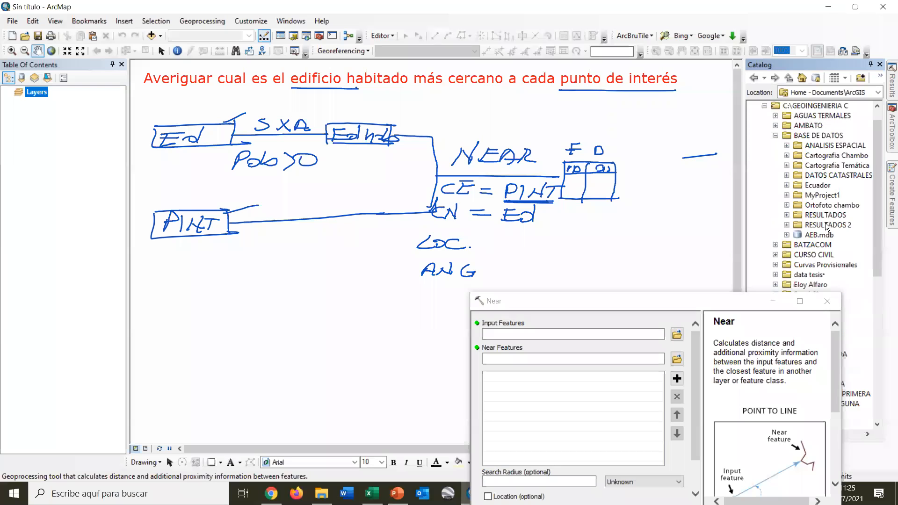
pyautogui.scroll(-3, 825, 223)
pyautogui.click(787, 146)
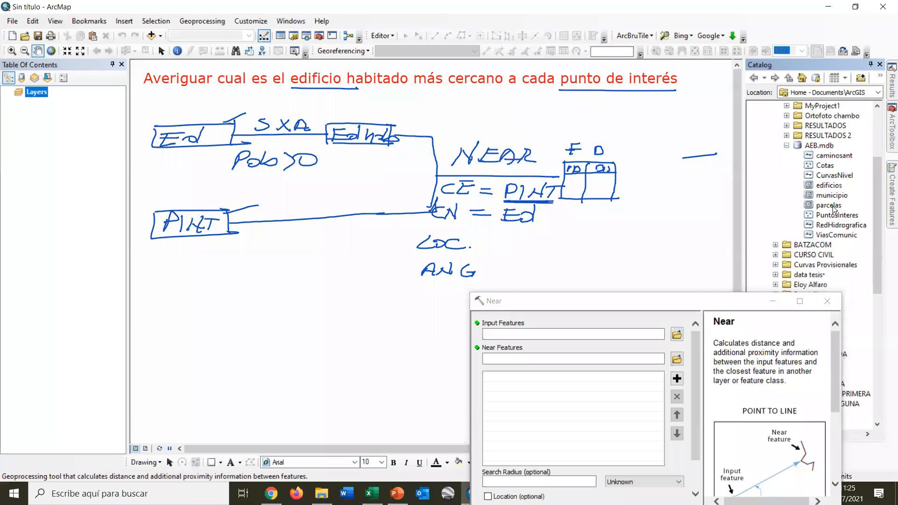
pyautogui.moveTo(838, 217); pyautogui.dragTo(603, 219)
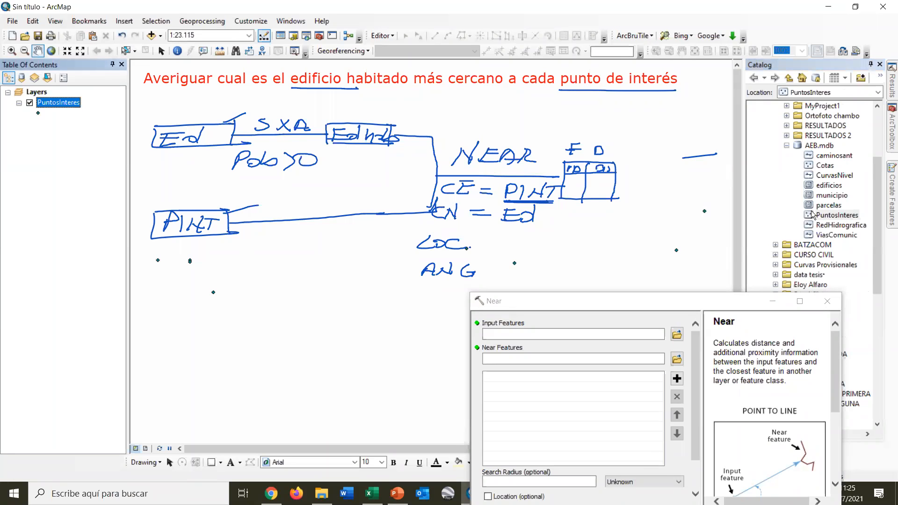
pyautogui.moveTo(828, 186); pyautogui.dragTo(576, 184)
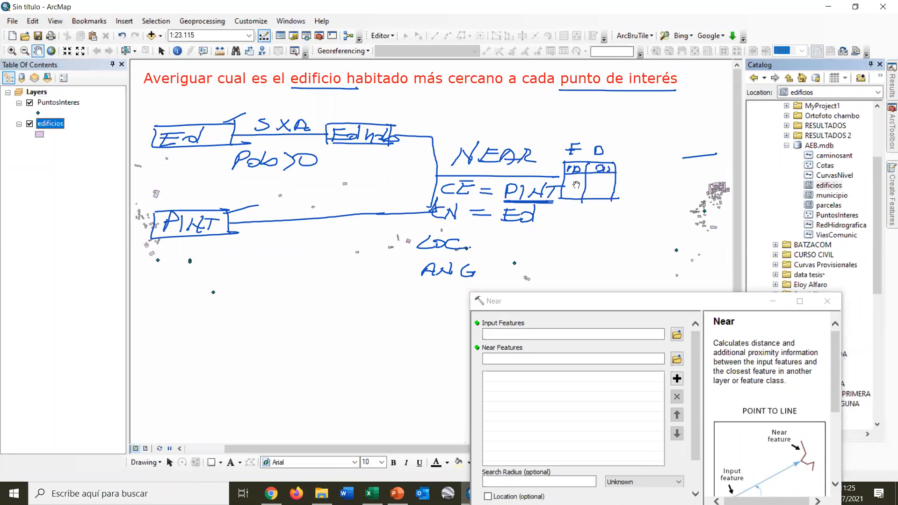
# Set the fill color of the edificios layer symbol to yellow.
pyautogui.click(41, 134)
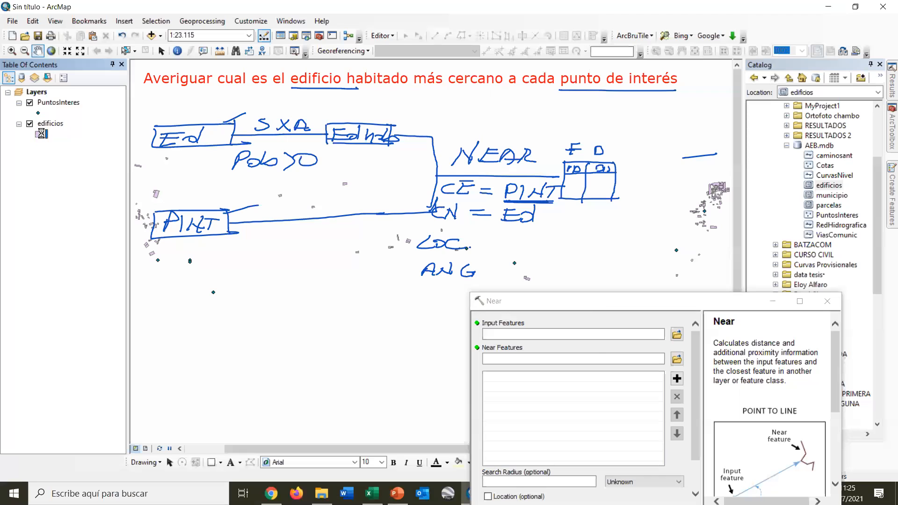
pyautogui.click(567, 203)
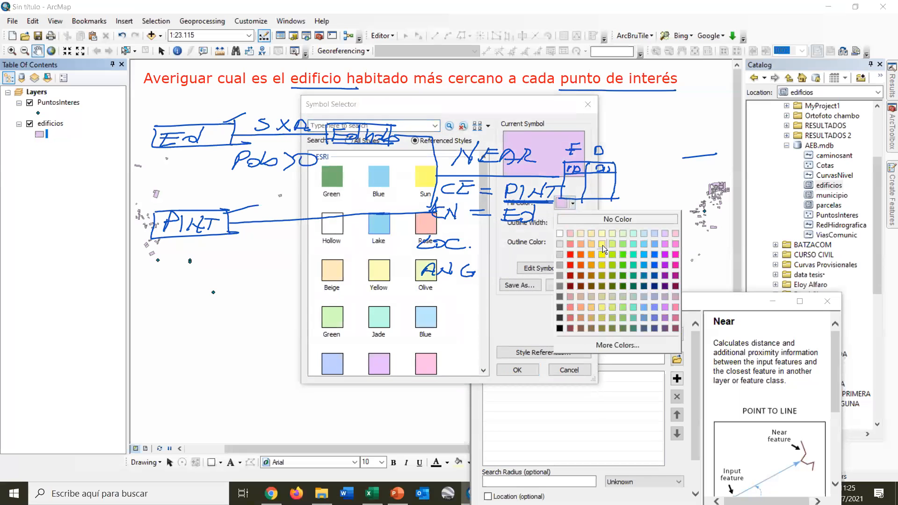
pyautogui.click(602, 254)
pyautogui.click(522, 369)
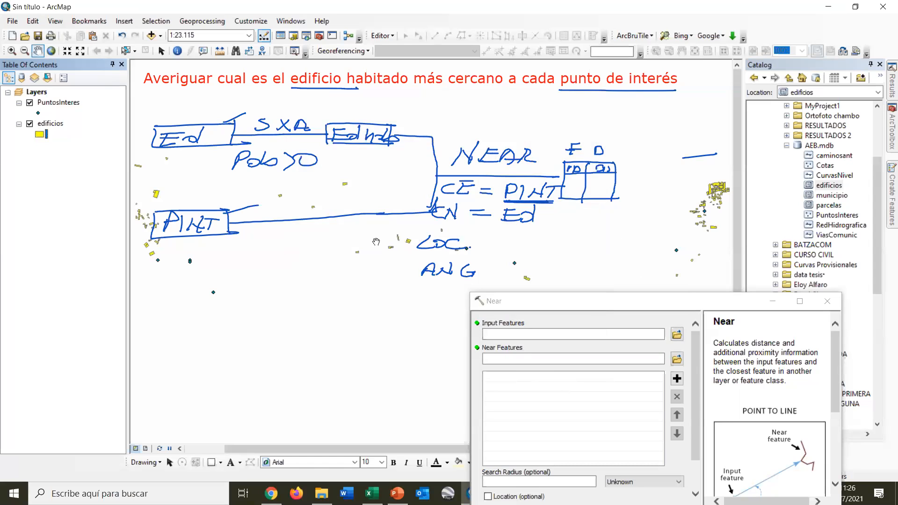
# Set the color of the PuntosInteres point symbol to red.
pyautogui.click(40, 115)
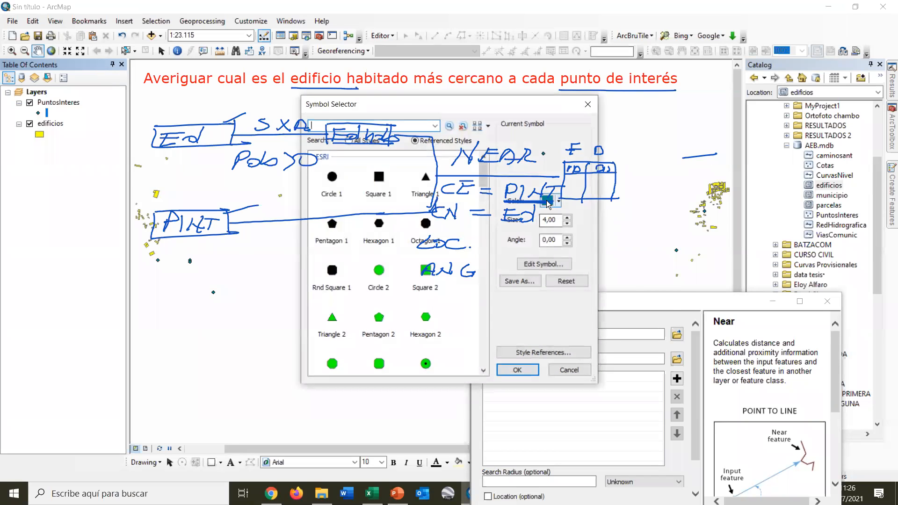
pyautogui.click(550, 201)
pyautogui.click(556, 253)
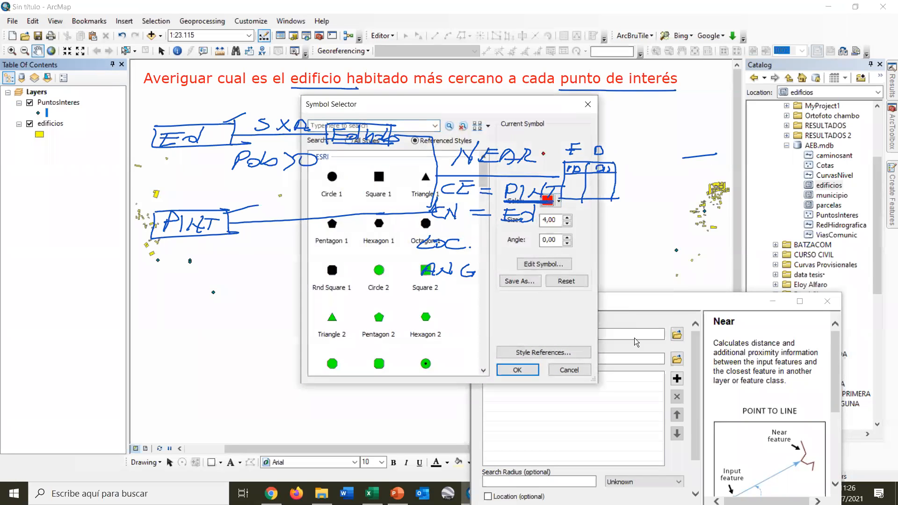
pyautogui.click(517, 370)
pyautogui.moveTo(563, 182); pyautogui.dragTo(380, 281)
pyautogui.scroll(2, 431, 284)
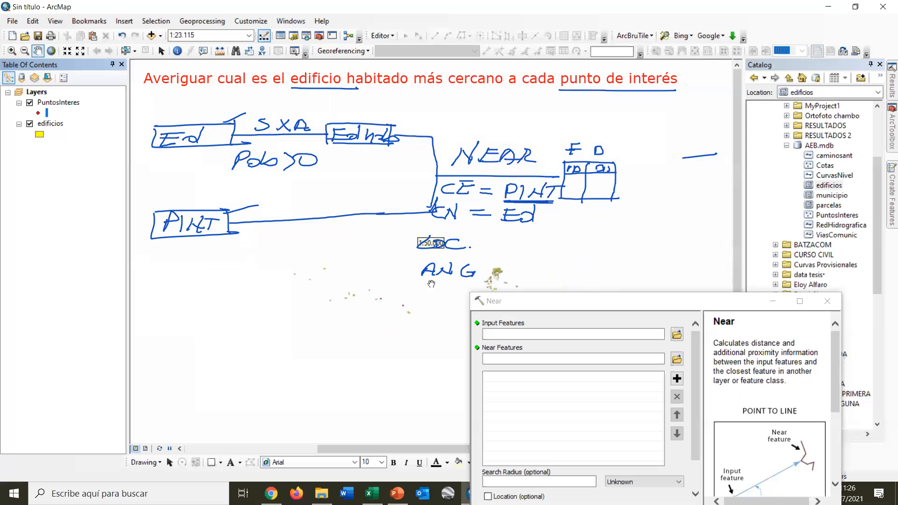
# Close the Near dialog and select the edificios features by attributes where [POBLACIóN] > 0.
pyautogui.moveTo(427, 284); pyautogui.dragTo(381, 340)
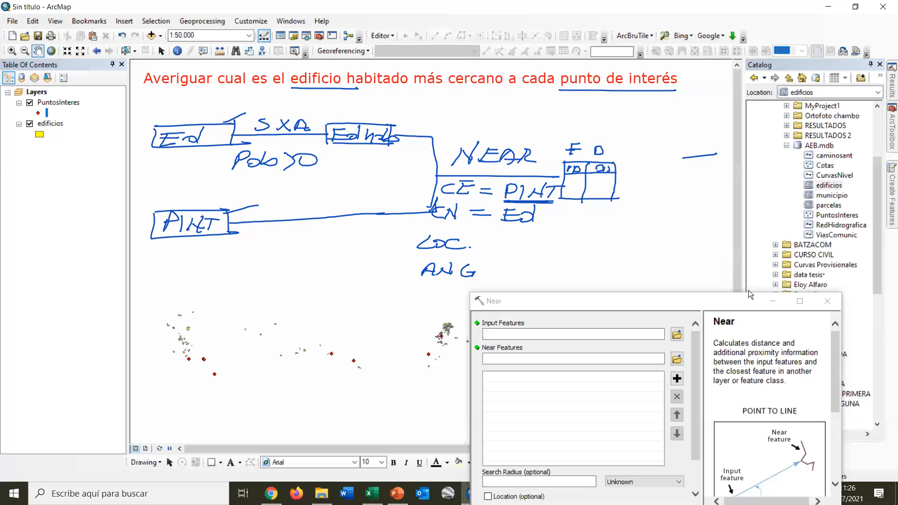
pyautogui.click(825, 299)
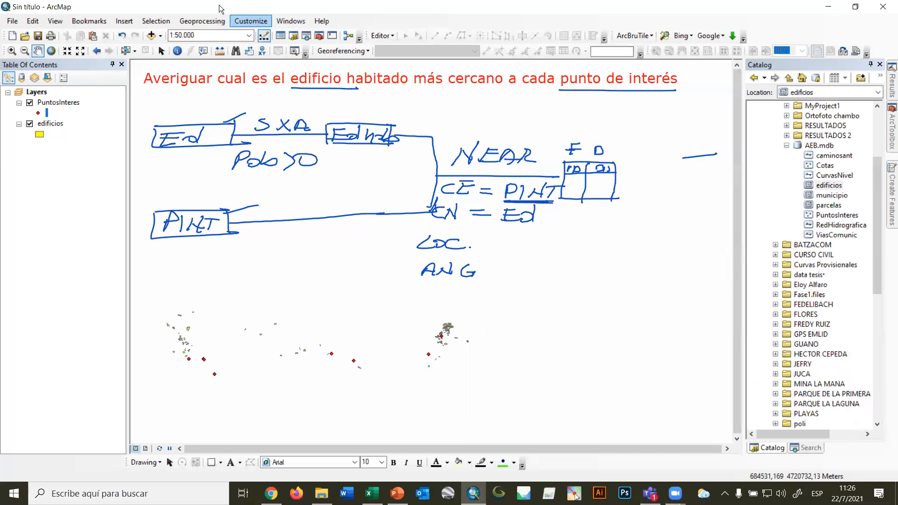
pyautogui.click(151, 21)
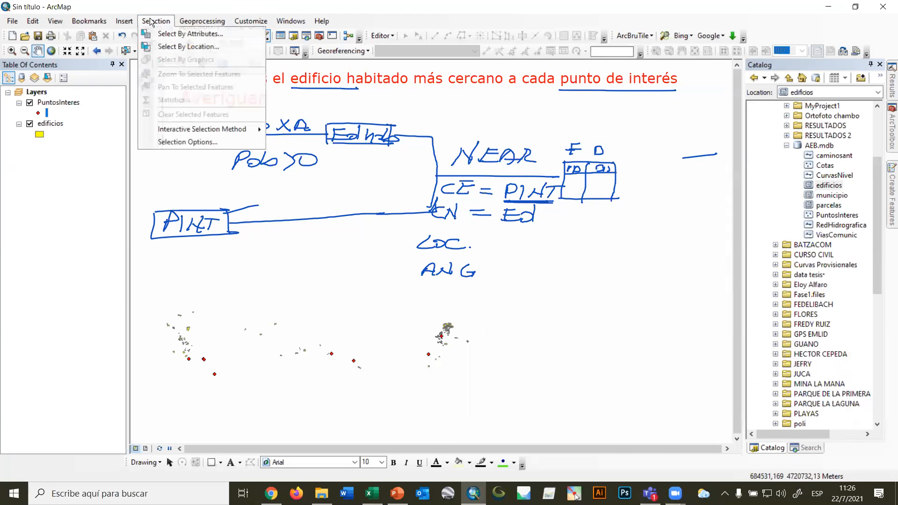
pyautogui.click(172, 34)
pyautogui.click(100, 43)
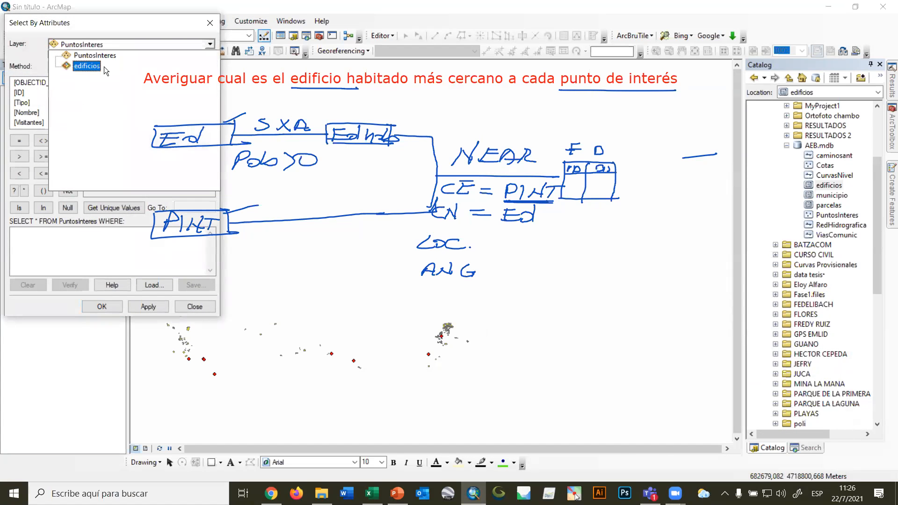
pyautogui.click(104, 66)
pyautogui.doubleClick(36, 122)
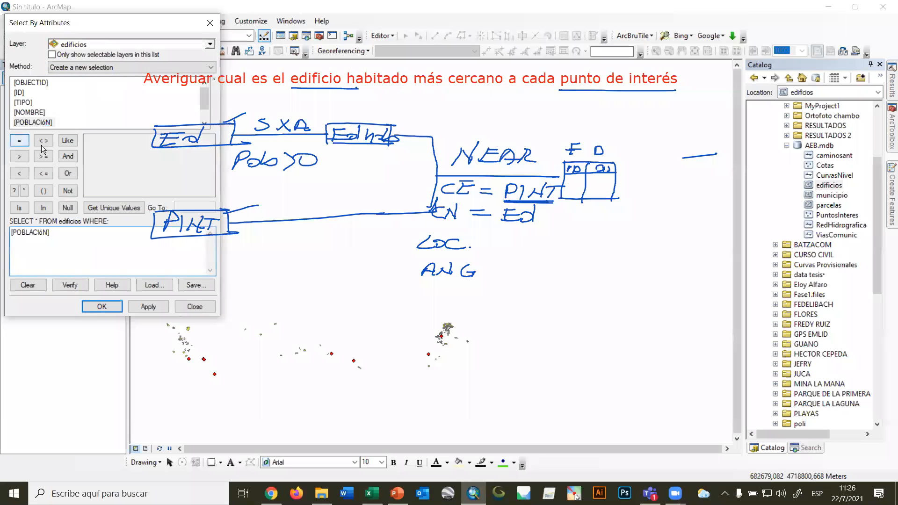
pyautogui.click(19, 157)
pyautogui.click(118, 206)
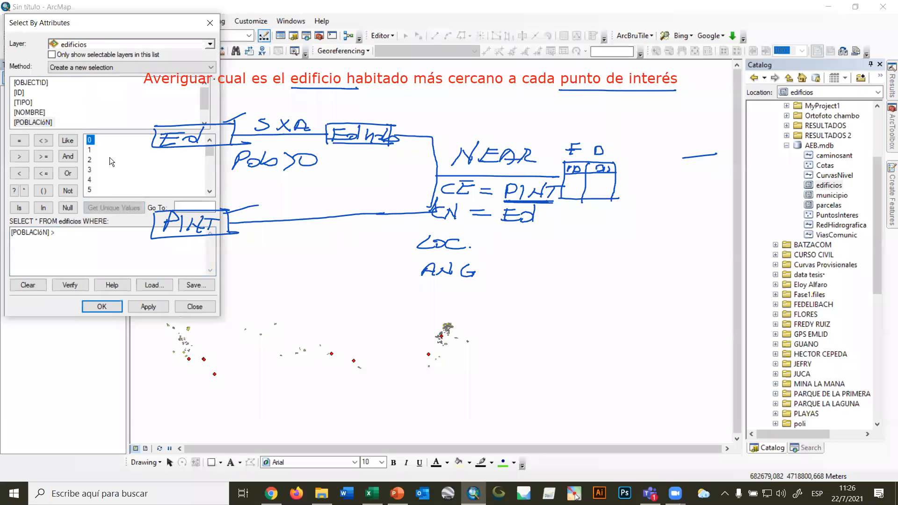
pyautogui.doubleClick(91, 139)
pyautogui.click(102, 306)
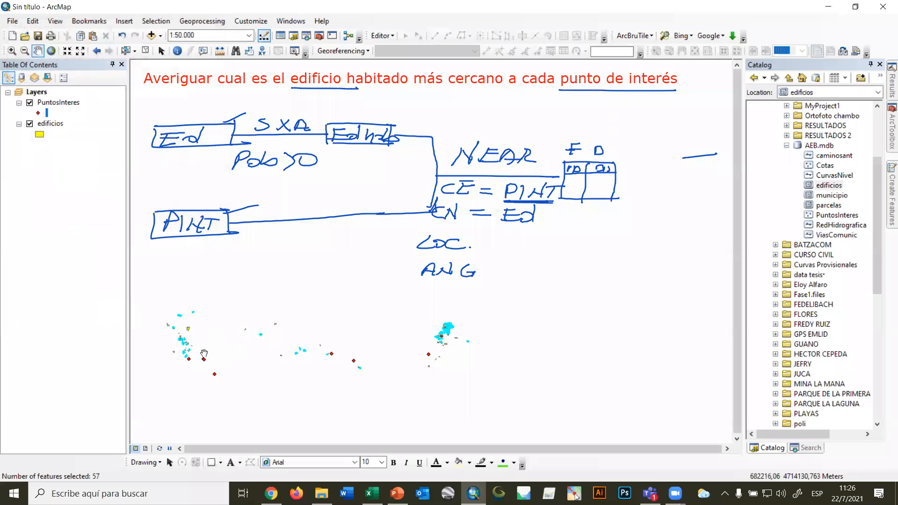
# Open the Near tool with PuntosInteres as the input features and edificios as the near features.
pyautogui.click(891, 126)
pyautogui.click(797, 192)
pyautogui.doubleClick(798, 193)
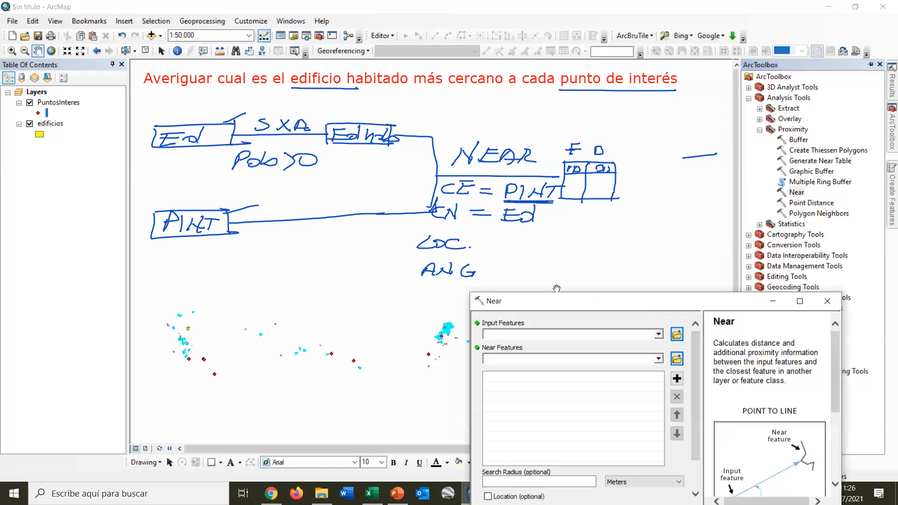
pyautogui.moveTo(548, 302); pyautogui.dragTo(713, 108)
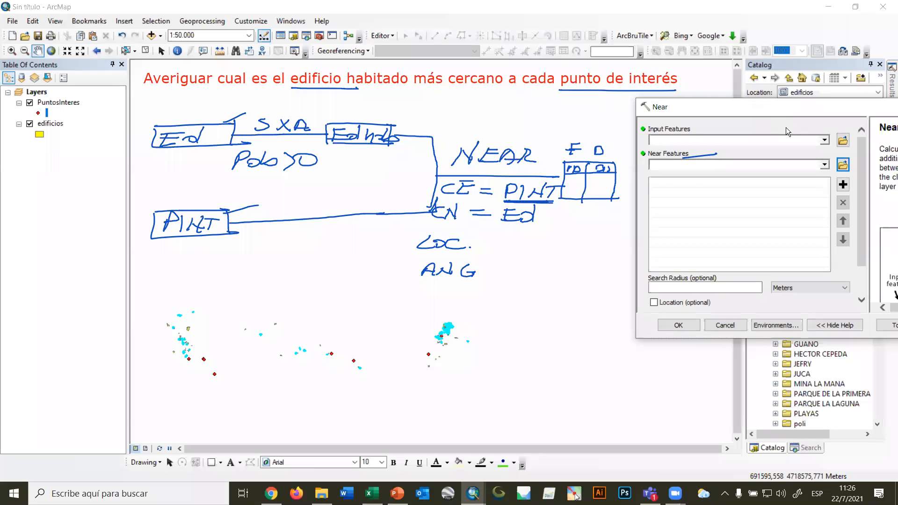
pyautogui.click(825, 140)
pyautogui.click(697, 151)
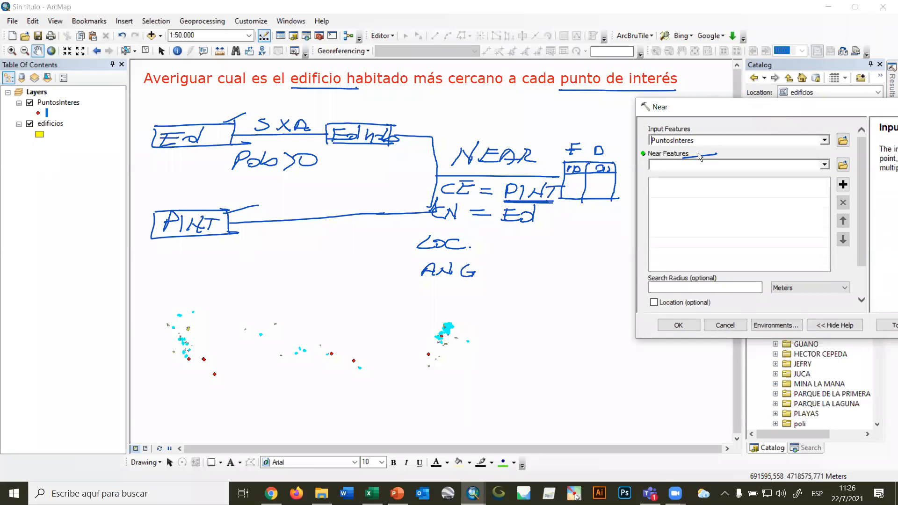
pyautogui.click(817, 163)
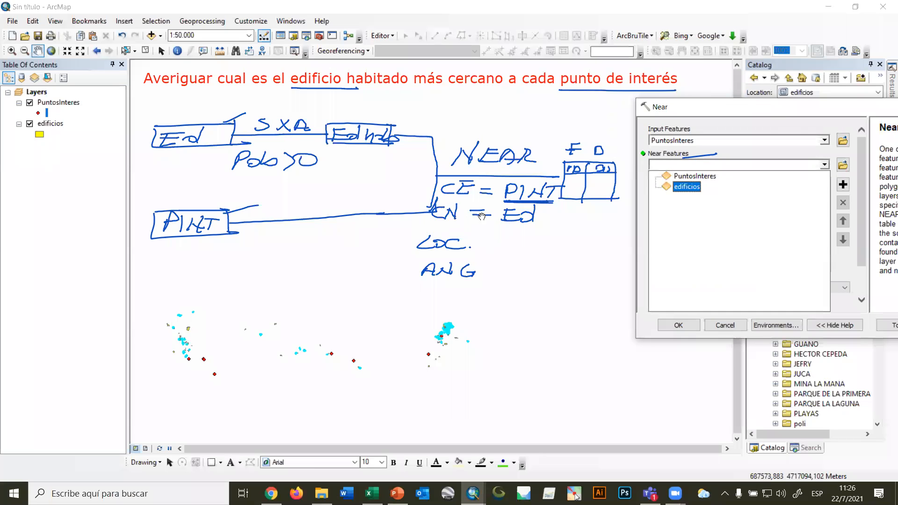
pyautogui.click(687, 187)
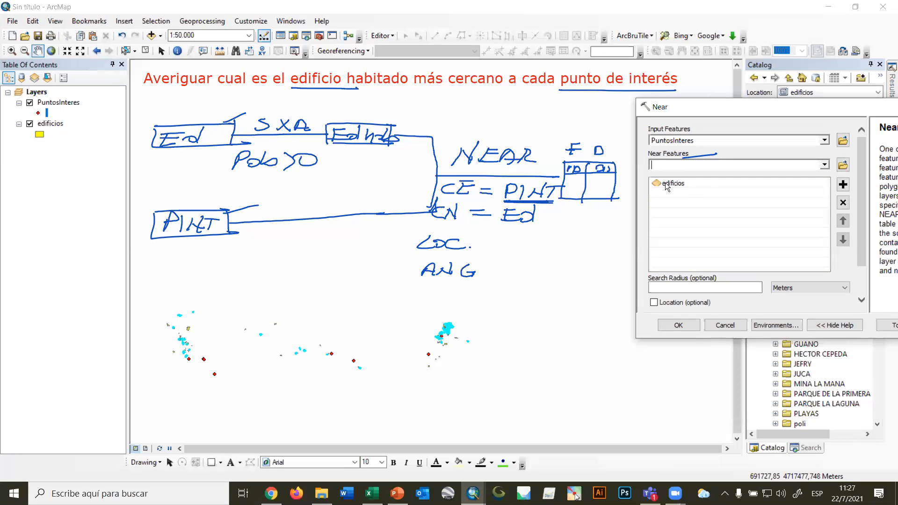
# Examine the fields in the PuntosInteres attribute table, then close the table.
pyautogui.click(57, 104)
pyautogui.rightClick(57, 104)
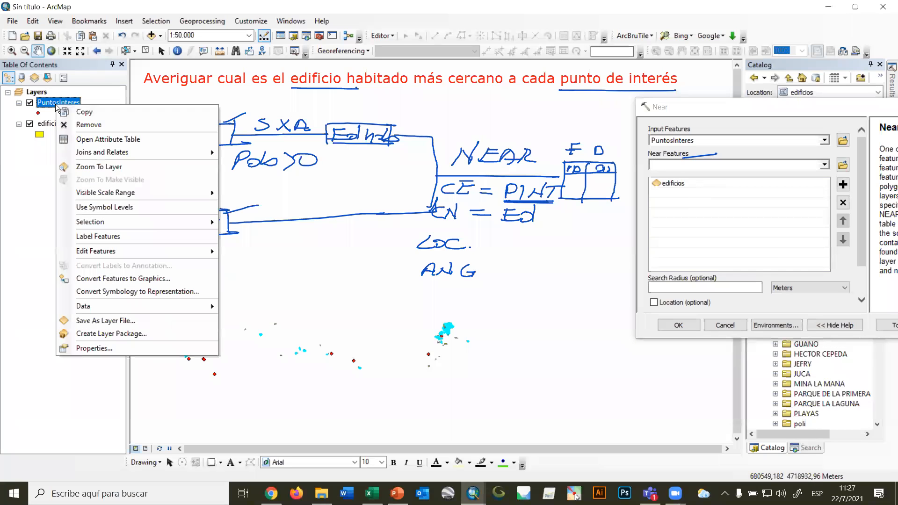
pyautogui.click(80, 139)
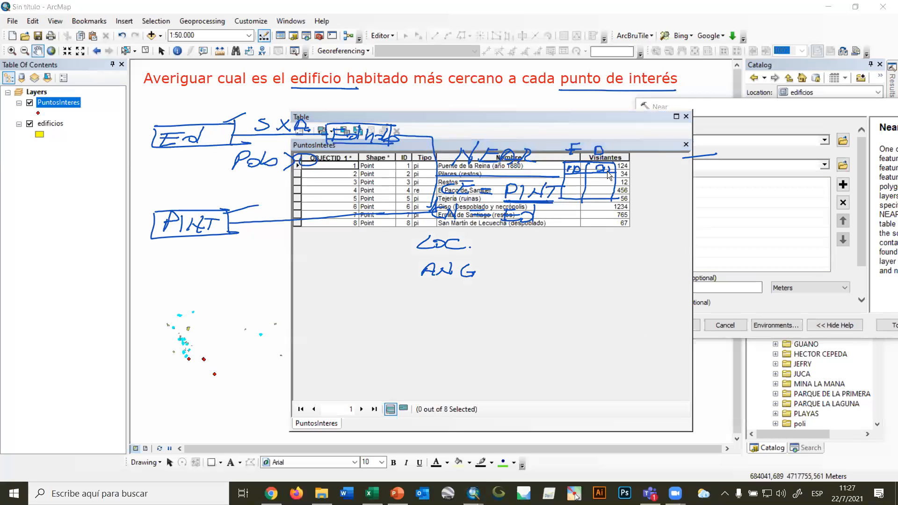
pyautogui.moveTo(534, 116); pyautogui.dragTo(522, 297)
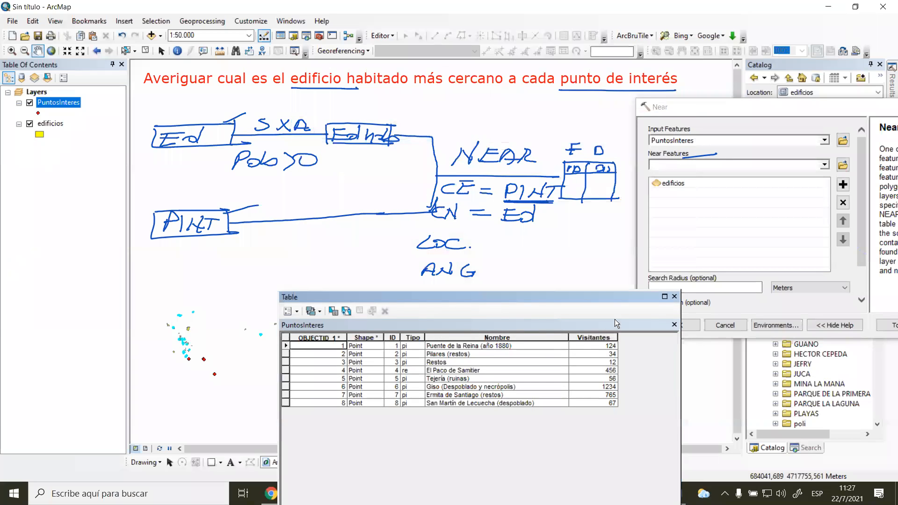
pyautogui.click(675, 297)
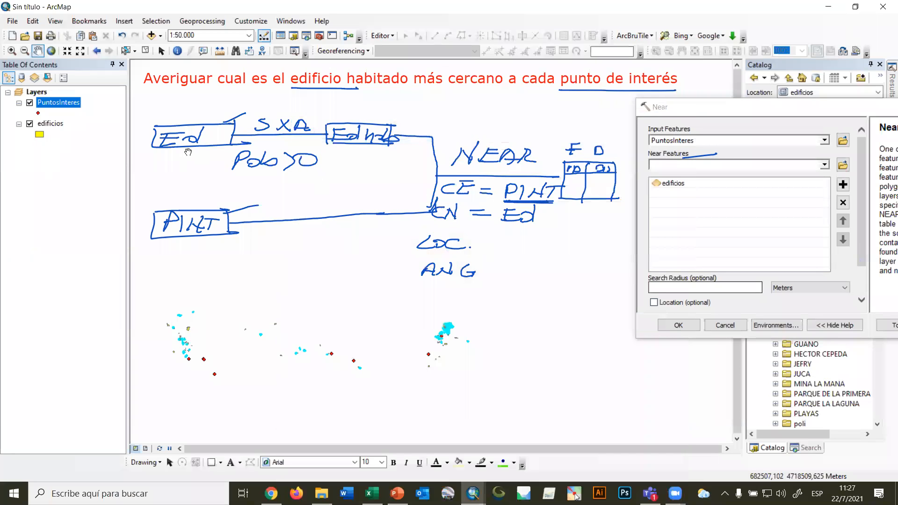
# Examine the fields and selected records in the edificios attribute table, then close the table.
pyautogui.rightClick(44, 125)
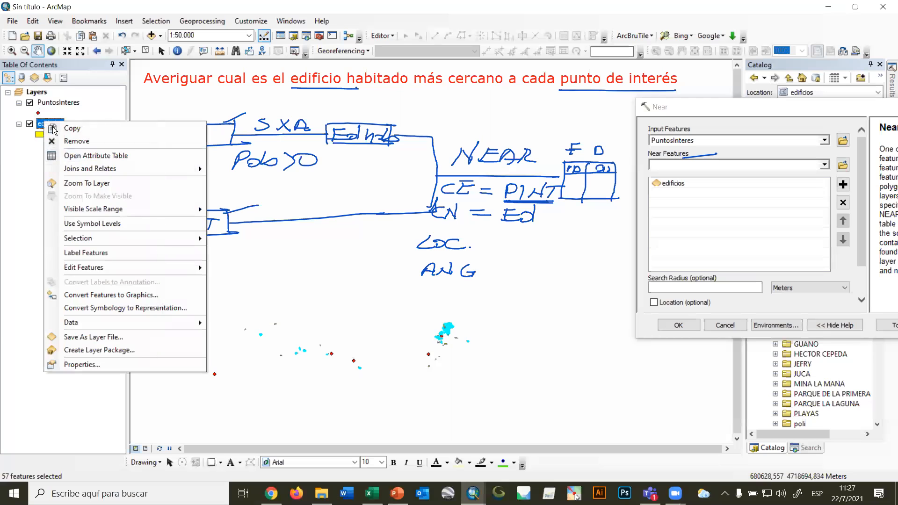
pyautogui.click(80, 157)
pyautogui.moveTo(512, 298); pyautogui.dragTo(424, 132)
pyautogui.moveTo(346, 411); pyautogui.dragTo(515, 406)
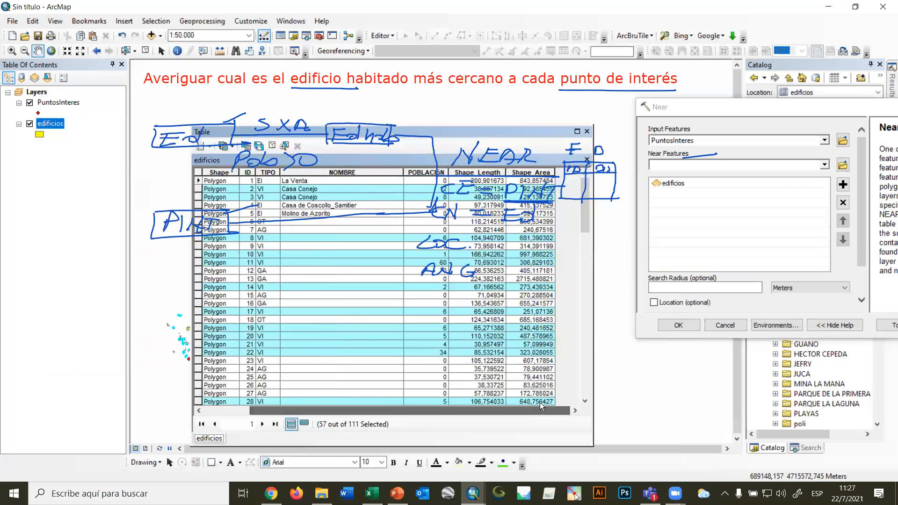
pyautogui.moveTo(536, 131); pyautogui.dragTo(551, 240)
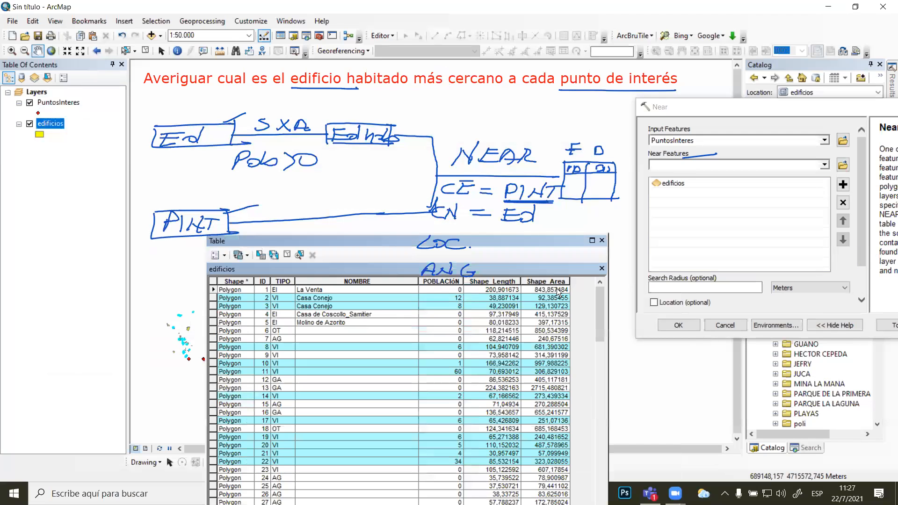
pyautogui.click(602, 241)
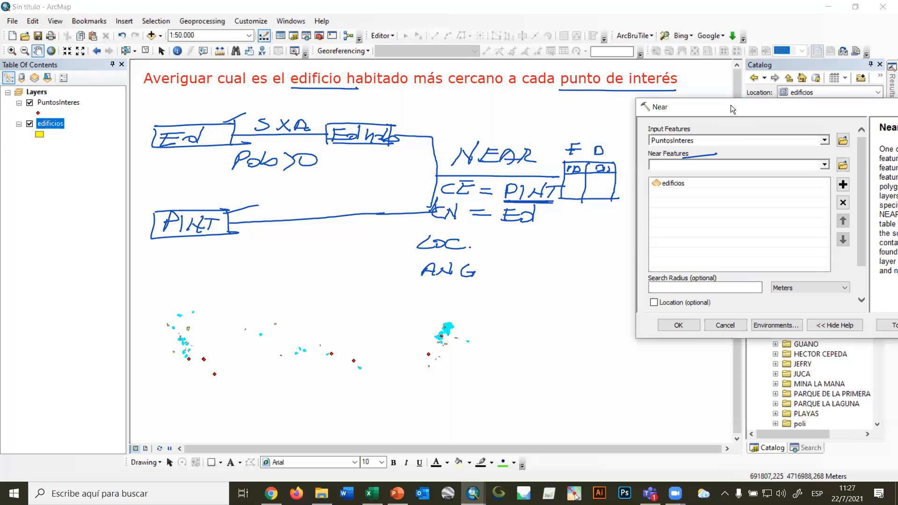
# Try to run the Near tool on PuntosInteres against edificios, and dismiss its notification.
pyautogui.moveTo(730, 105); pyautogui.dragTo(644, 213)
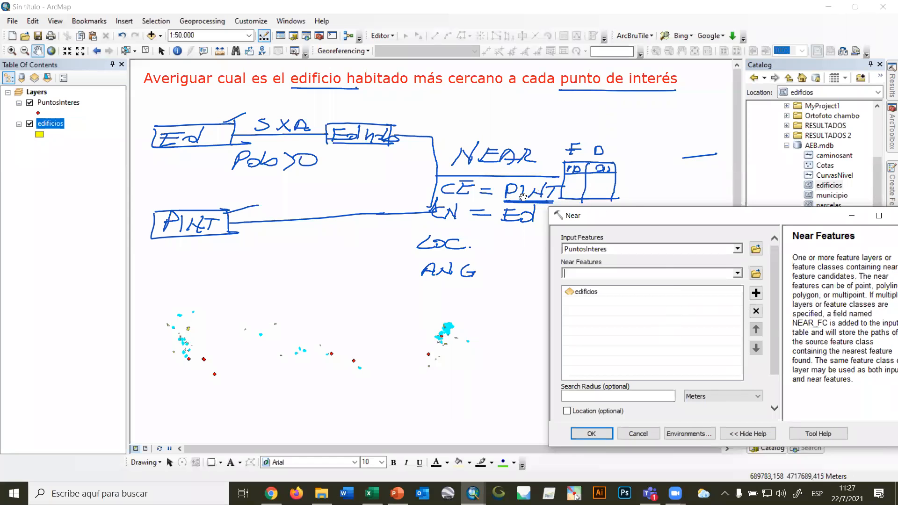
pyautogui.click(602, 433)
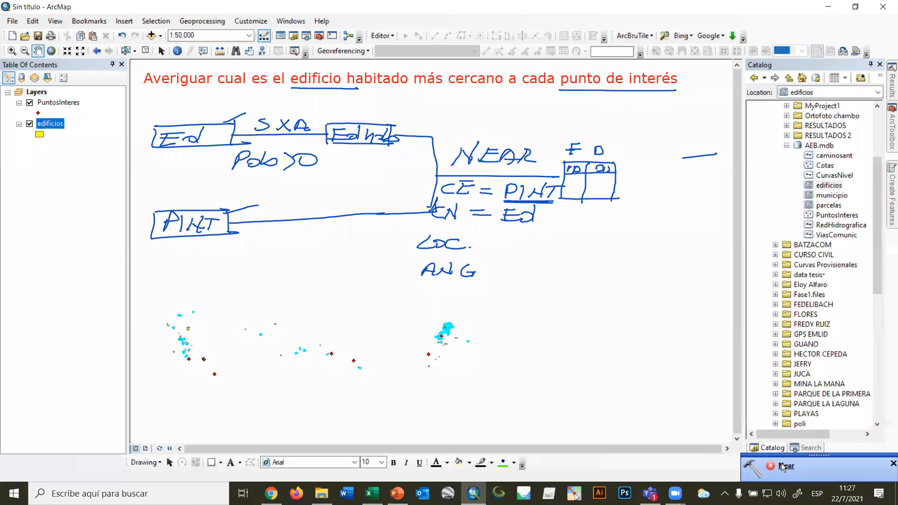
pyautogui.click(893, 464)
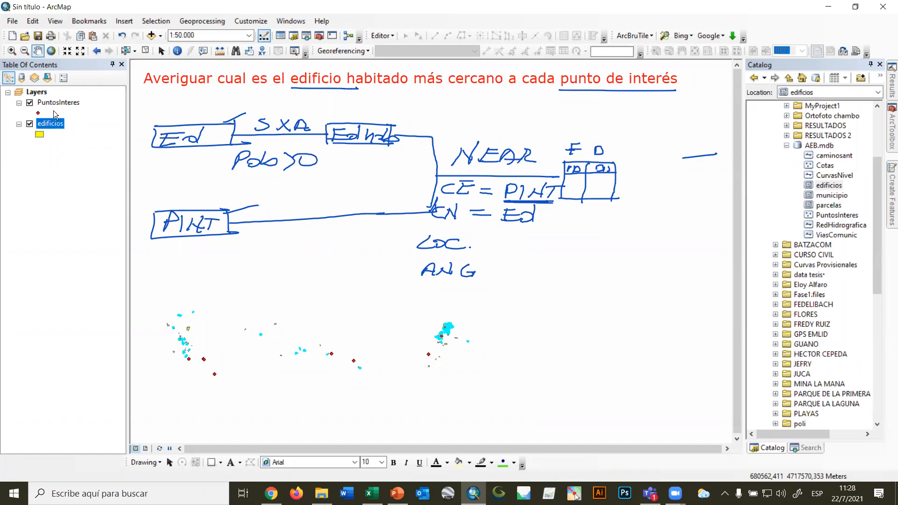
# Recheck the attribute tables of PuntosInteres and edificios for fields added by Near, closing each table.
pyautogui.click(58, 103)
pyautogui.rightClick(58, 103)
pyautogui.click(89, 139)
pyautogui.click(602, 241)
pyautogui.click(49, 124)
pyautogui.rightClick(50, 124)
pyautogui.click(91, 159)
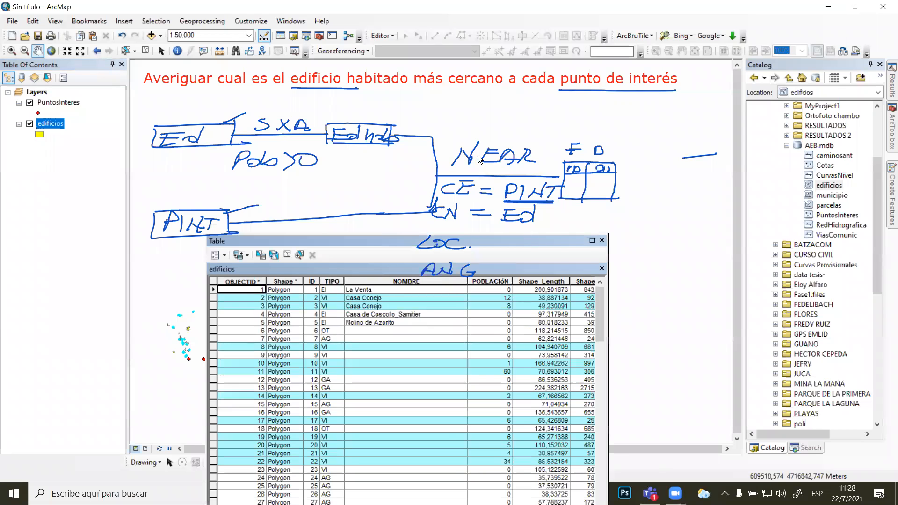
pyautogui.moveTo(526, 242); pyautogui.dragTo(479, 155)
pyautogui.moveTo(354, 431); pyautogui.dragTo(414, 429)
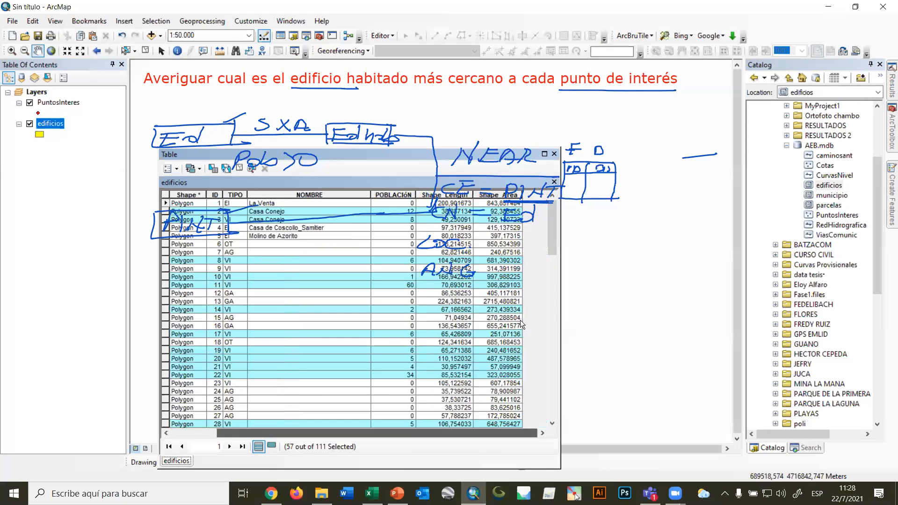
pyautogui.click(555, 153)
# Reopen the Near tool and set PuntosInteres as the input features and edificios as the near features.
pyautogui.click(892, 140)
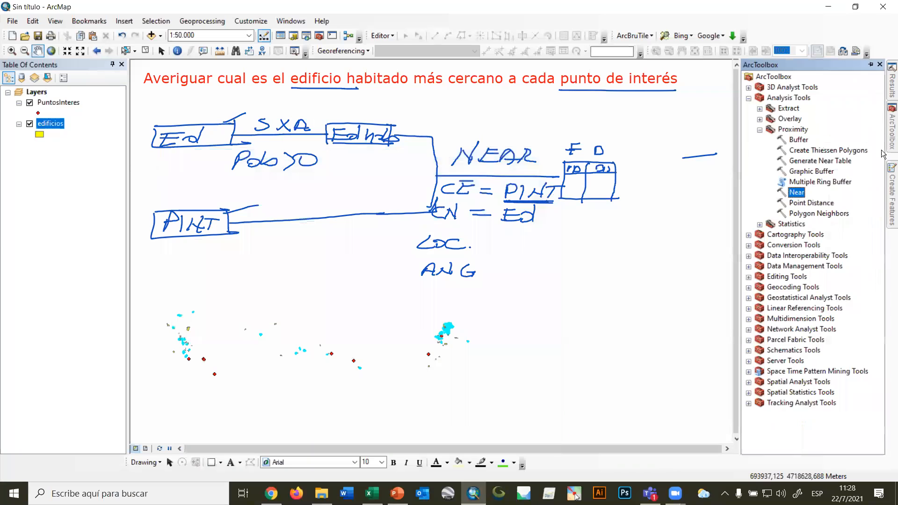
pyautogui.doubleClick(800, 197)
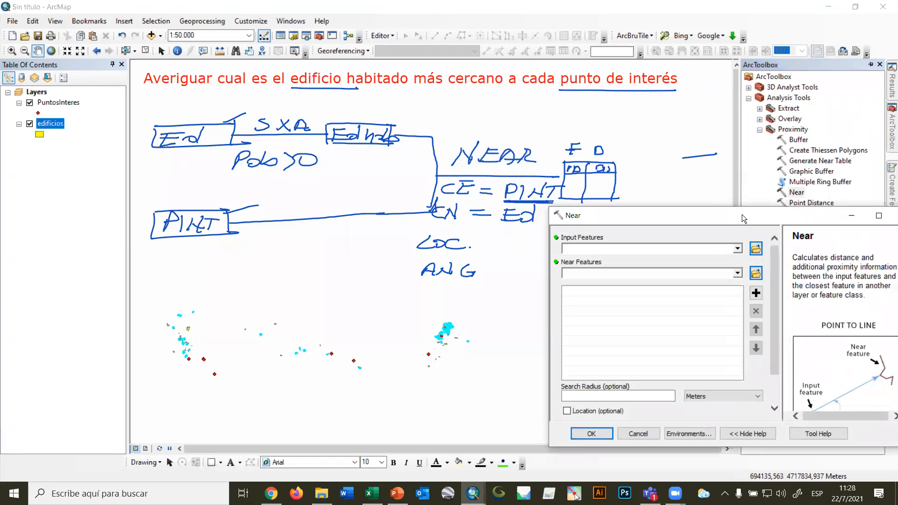
pyautogui.click(737, 248)
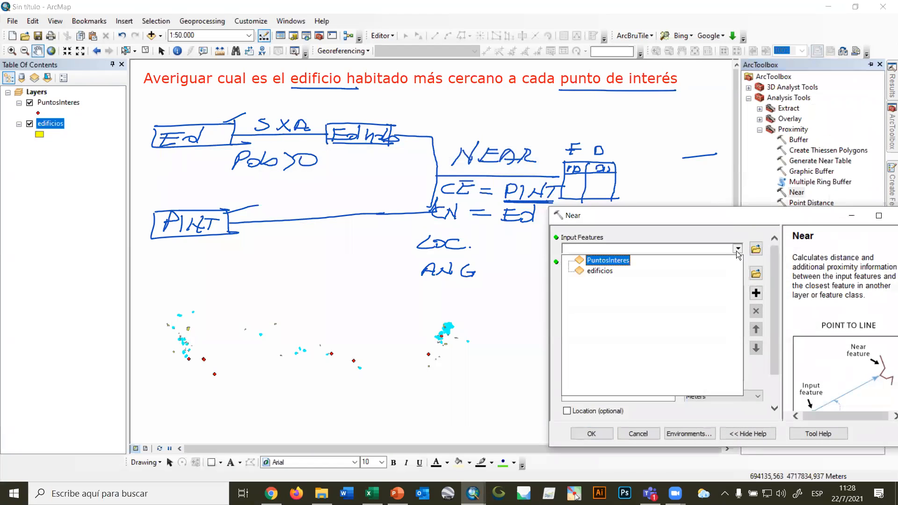
pyautogui.click(608, 261)
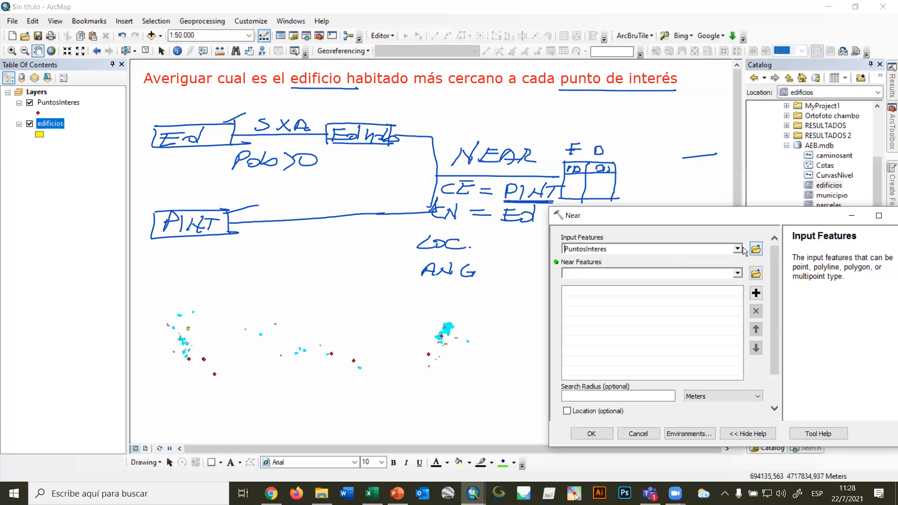
pyautogui.click(738, 249)
pyautogui.click(617, 270)
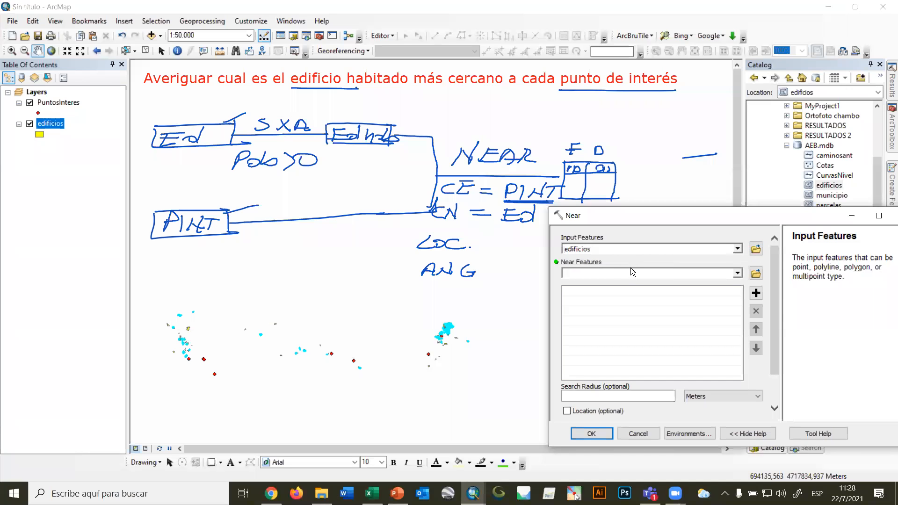
pyautogui.click(738, 249)
pyautogui.click(610, 261)
pyautogui.click(738, 274)
pyautogui.click(590, 298)
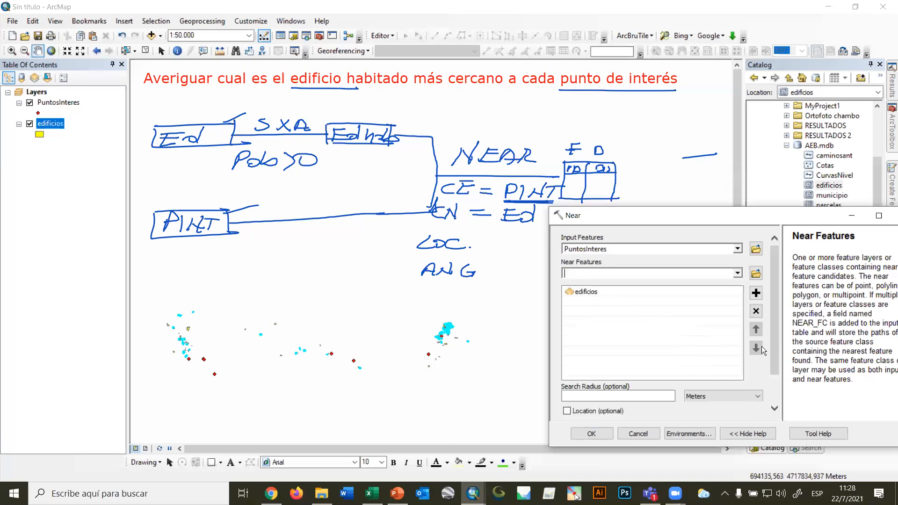
# Enable the Location option in the Near tool, leaving the search radius empty and its unit as Meters.
pyautogui.scroll(-2, 777, 306)
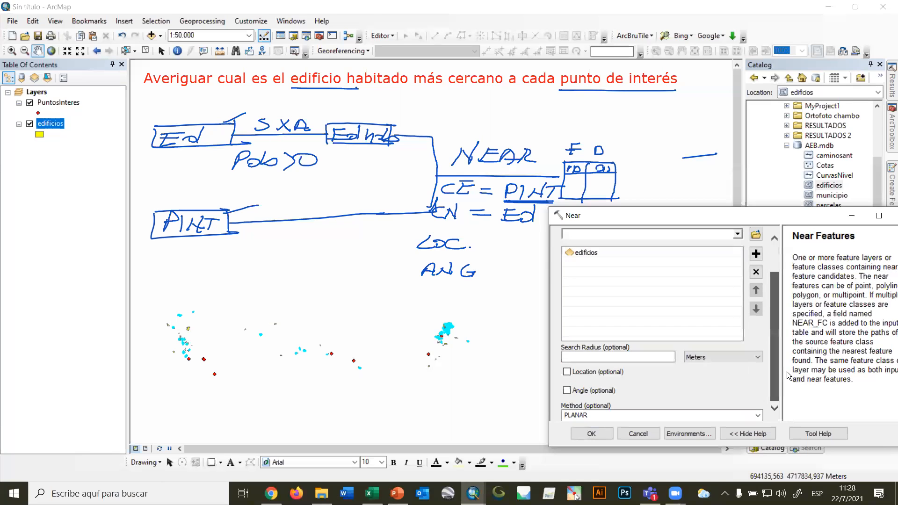
pyautogui.click(656, 360)
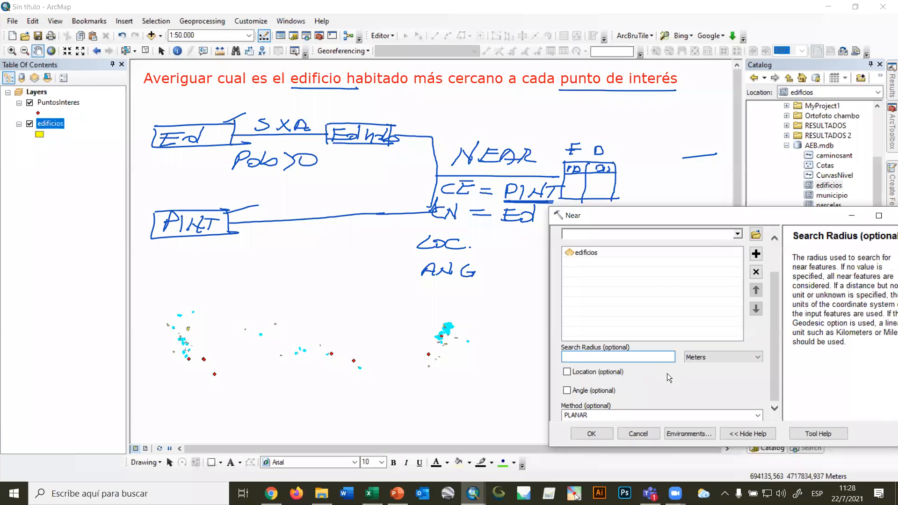
pyautogui.click(667, 373)
pyautogui.click(713, 357)
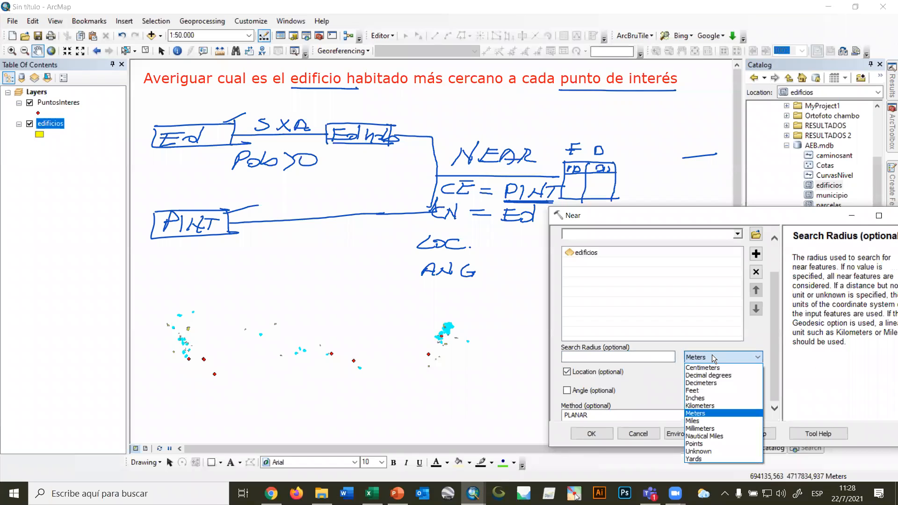
pyautogui.click(713, 357)
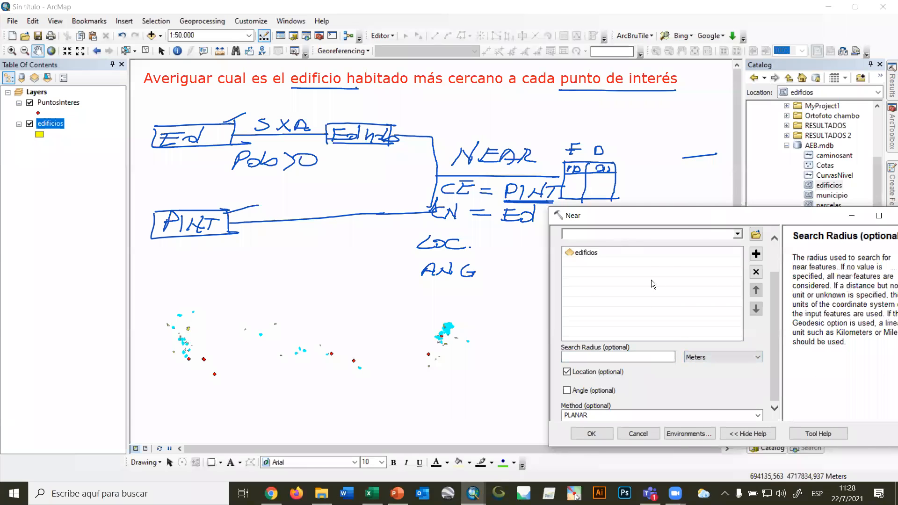
# Review the Near parameters and run the tool on PuntosInteres against edificios with Location enabled.
pyautogui.moveTo(707, 216); pyautogui.dragTo(572, 175)
pyautogui.scroll(2, 630, 261)
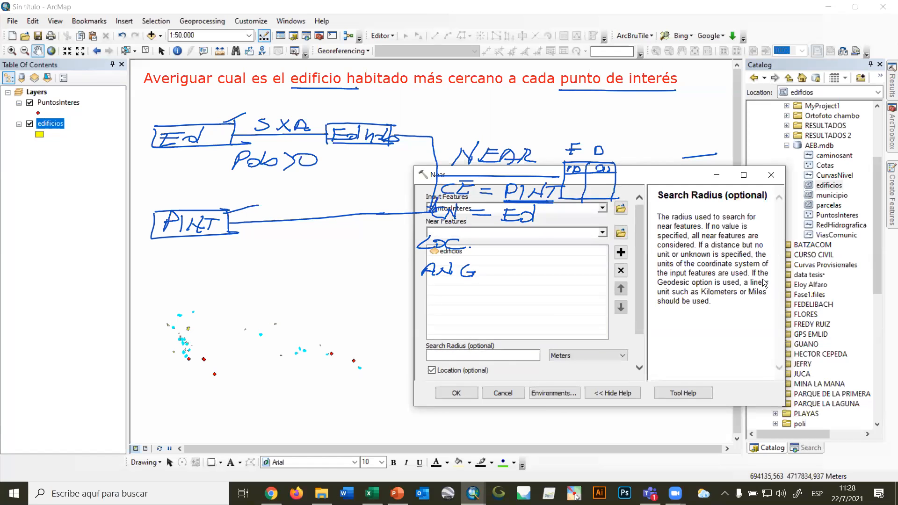
pyautogui.moveTo(660, 175); pyautogui.dragTo(783, 237)
pyautogui.click(587, 451)
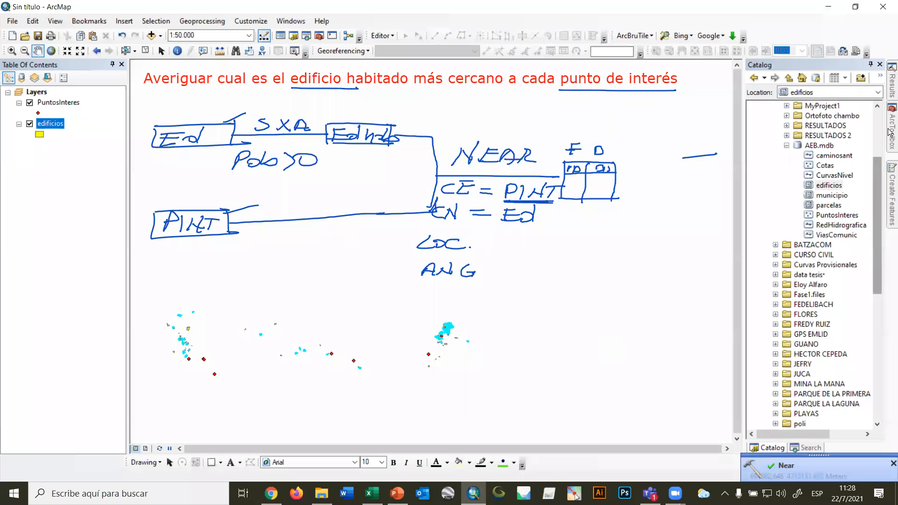
# Open the PuntosInteres attribute table and examine the NEAR_FID, NEAR_DIST, NEAR_X and NEAR_Y fields.
pyautogui.rightClick(60, 106)
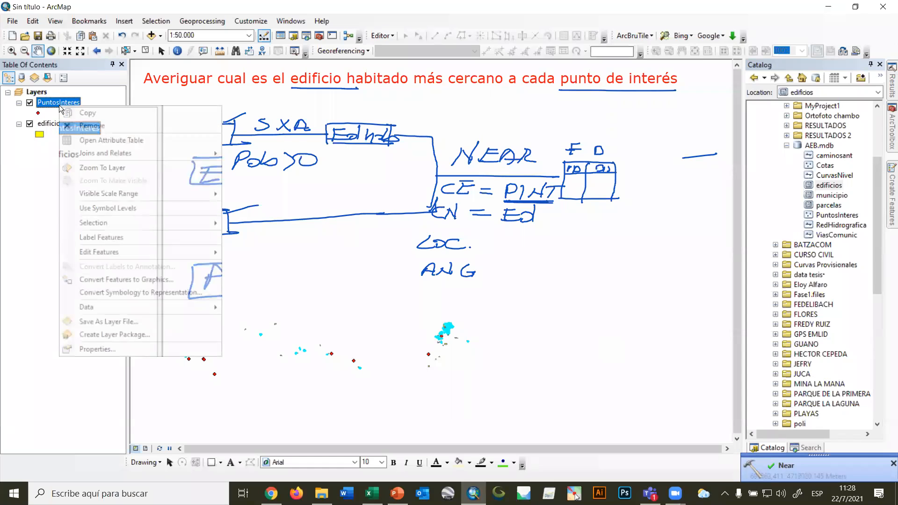
pyautogui.click(96, 137)
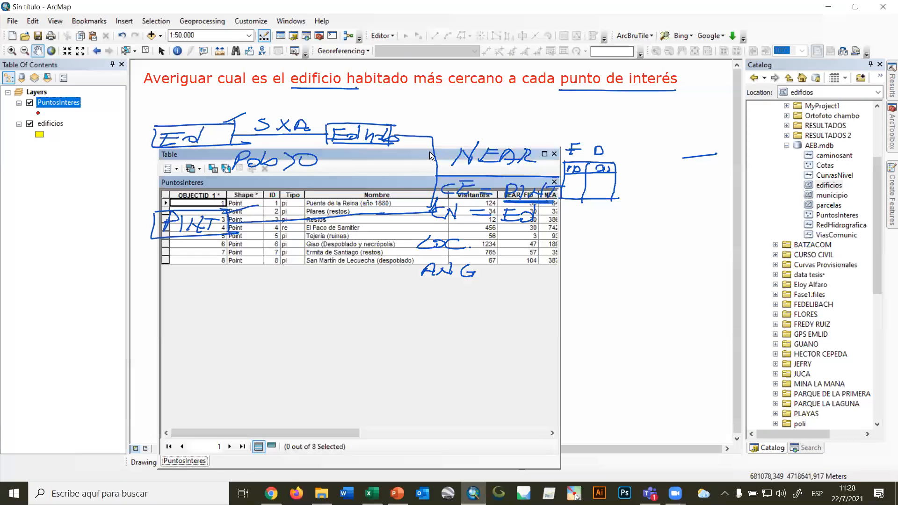
pyautogui.moveTo(370, 152); pyautogui.dragTo(549, 266)
pyautogui.moveTo(483, 424); pyautogui.dragTo(591, 424)
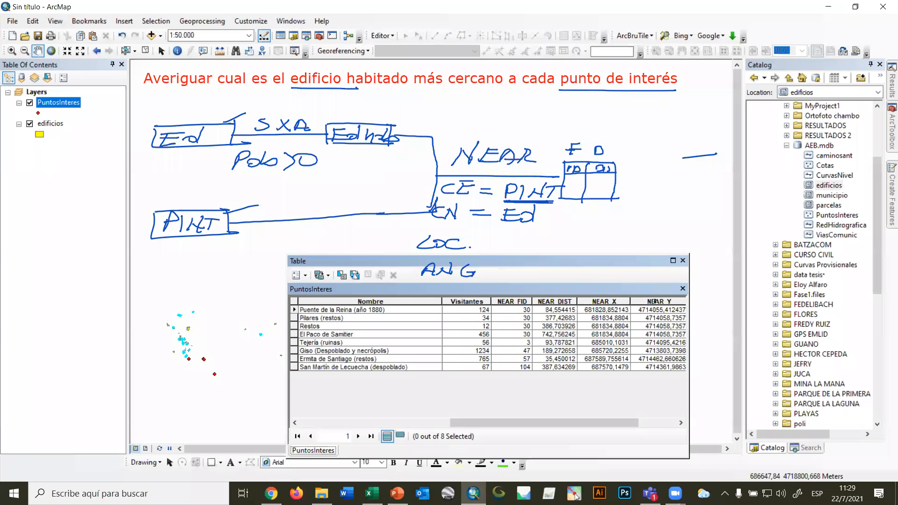
# Delete the NEAR_X and NEAR_Y fields from the PuntosInteres attribute table.
pyautogui.click(600, 301)
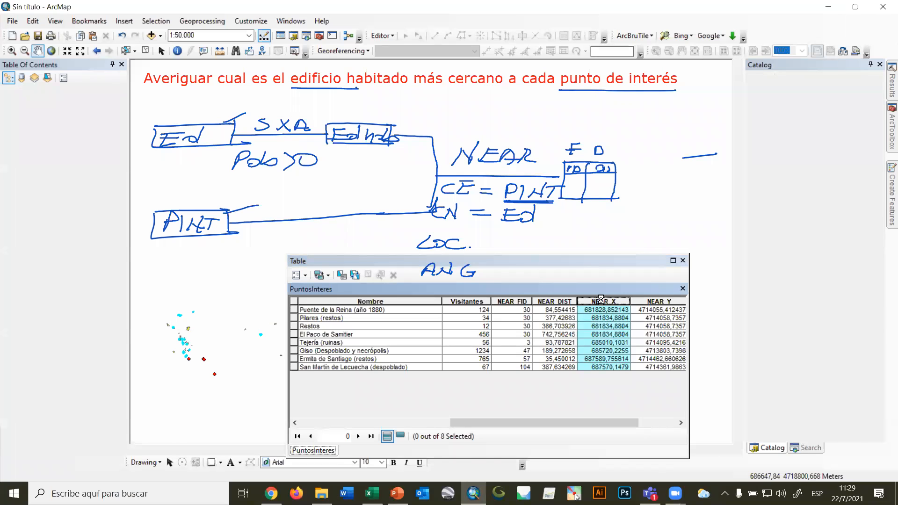
pyautogui.rightClick(600, 301)
pyautogui.click(647, 430)
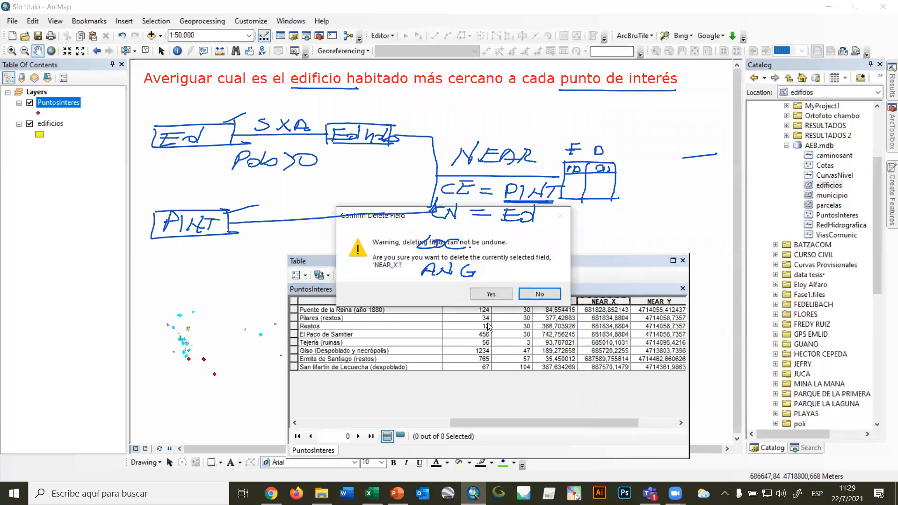
pyautogui.click(491, 295)
pyautogui.click(653, 300)
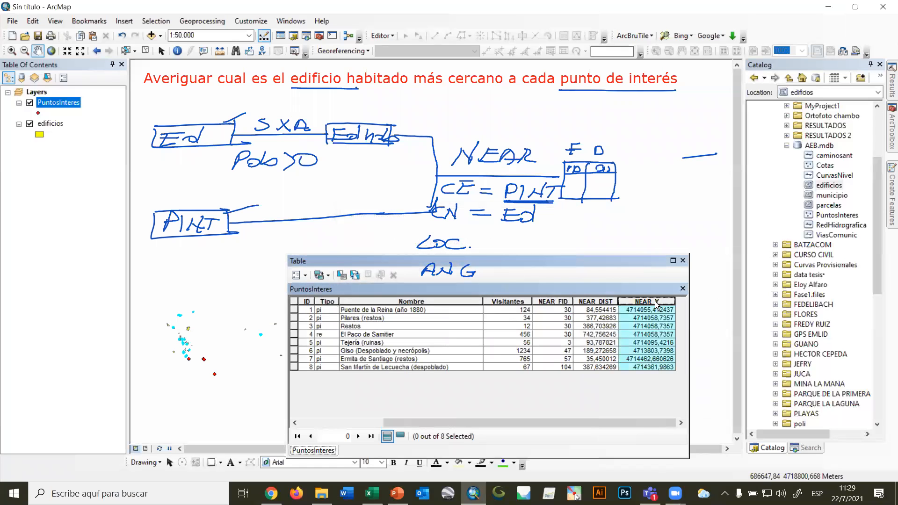
pyautogui.rightClick(655, 301)
pyautogui.click(704, 429)
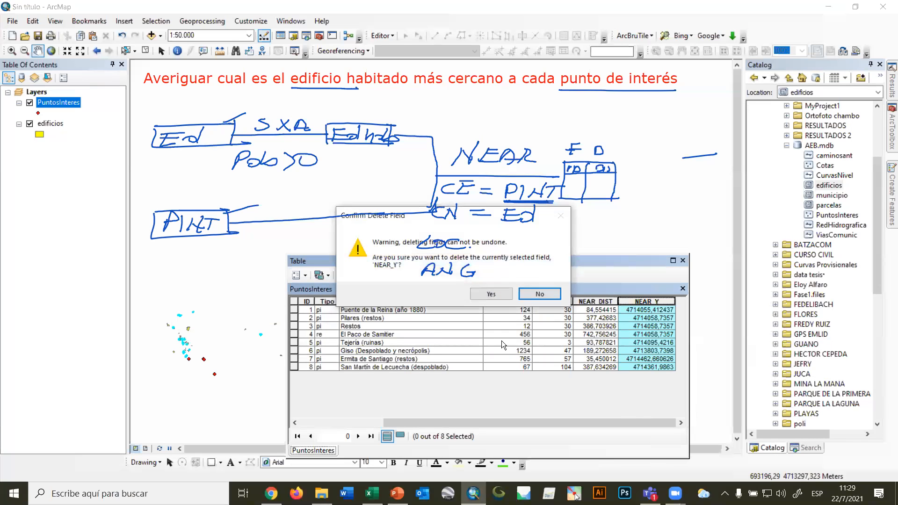
pyautogui.click(491, 295)
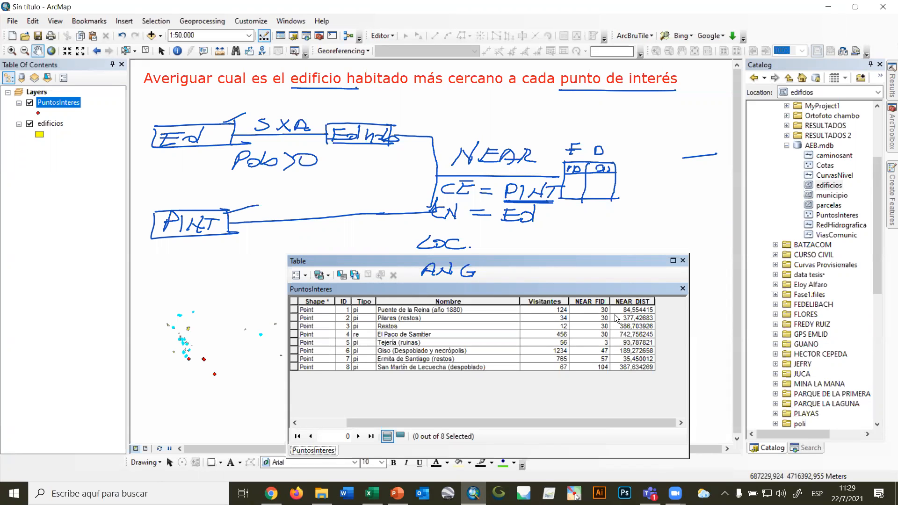
# Compare the nearest building ID and distance recorded for points of interest 1, 2 and 5 in the PuntosInteres table.
pyautogui.click(596, 301)
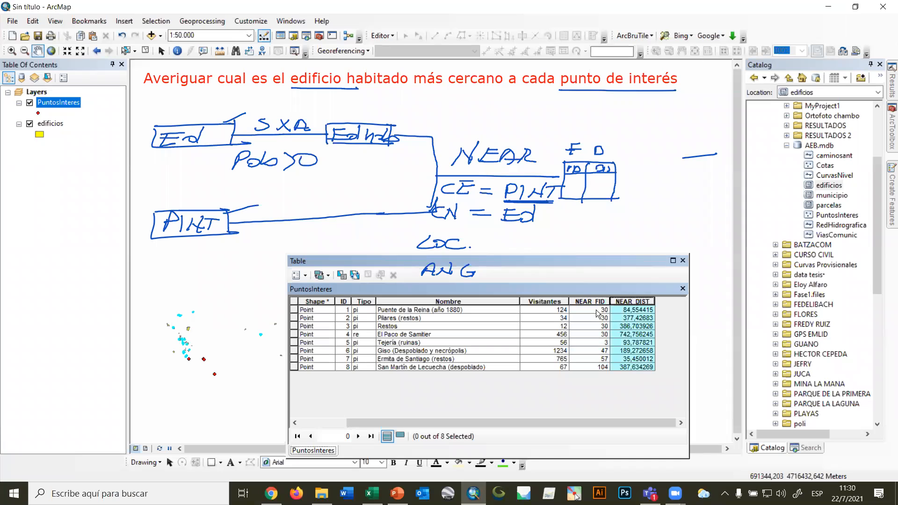
pyautogui.click(597, 311)
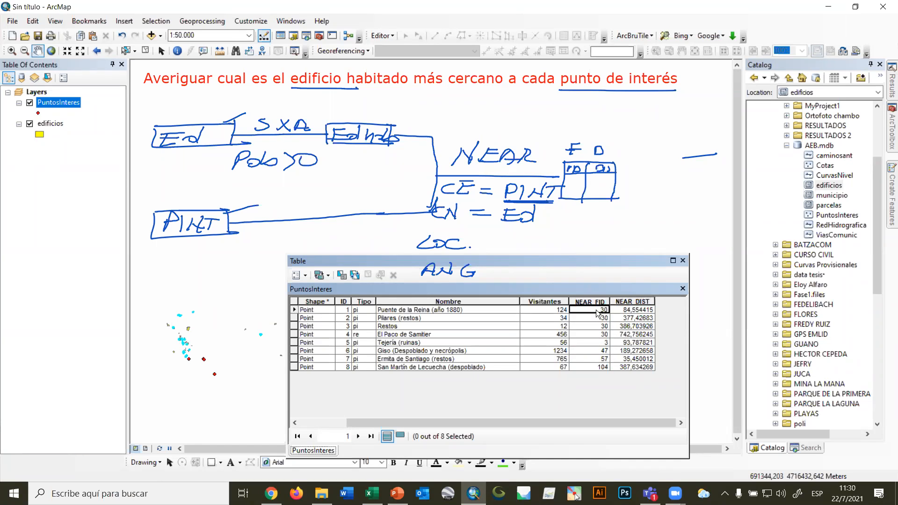
pyautogui.click(345, 311)
pyautogui.click(632, 318)
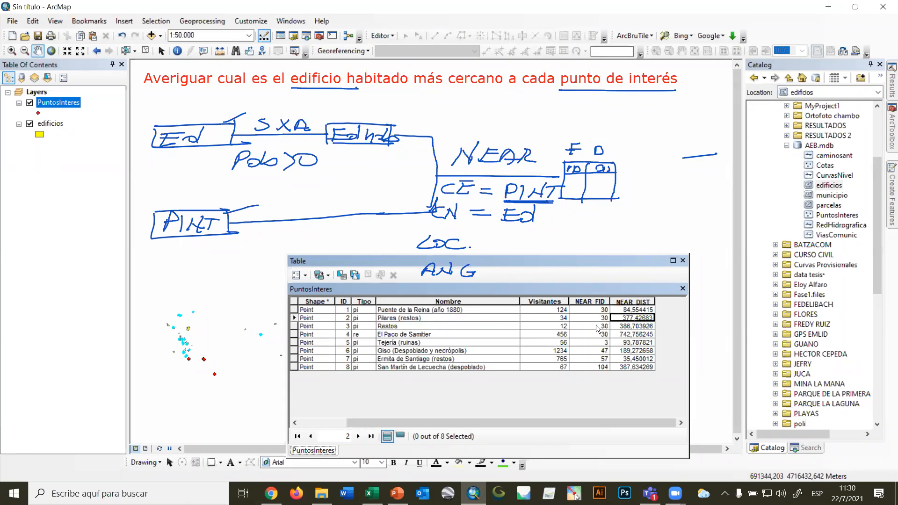
pyautogui.click(597, 326)
pyautogui.click(347, 319)
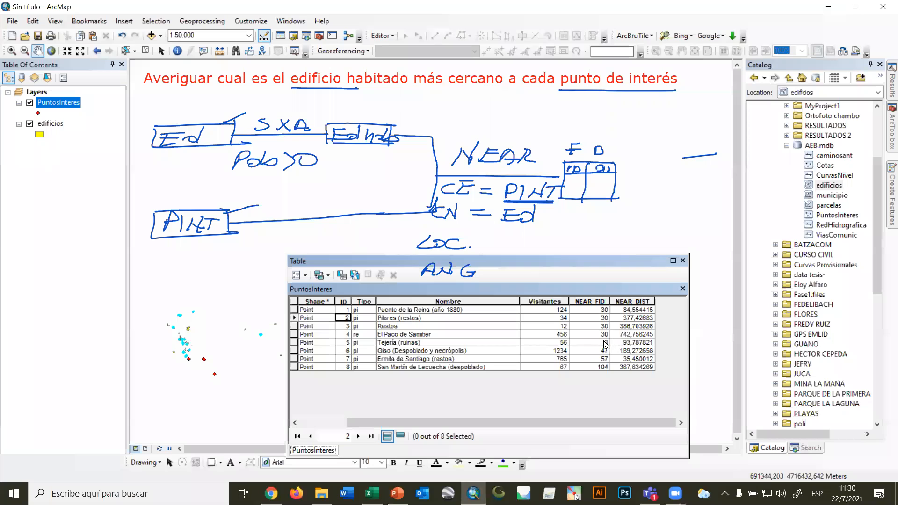
pyautogui.click(602, 343)
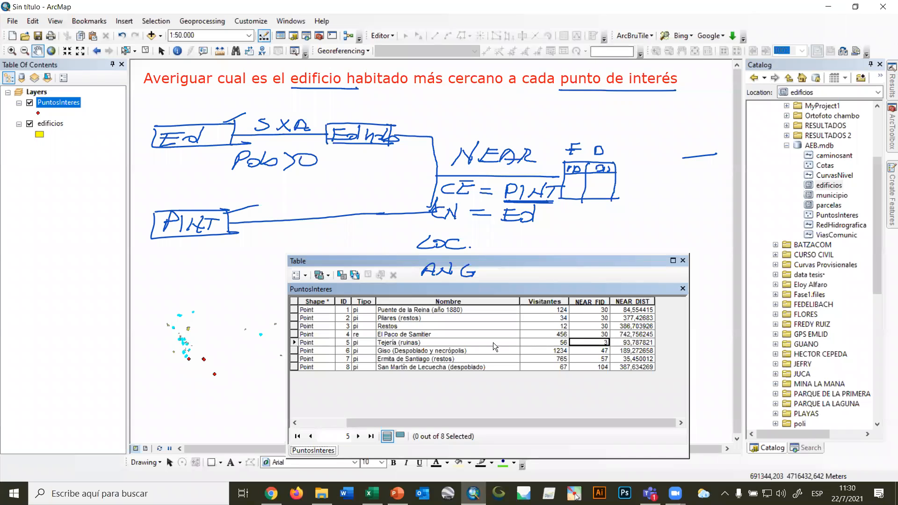
pyautogui.click(343, 344)
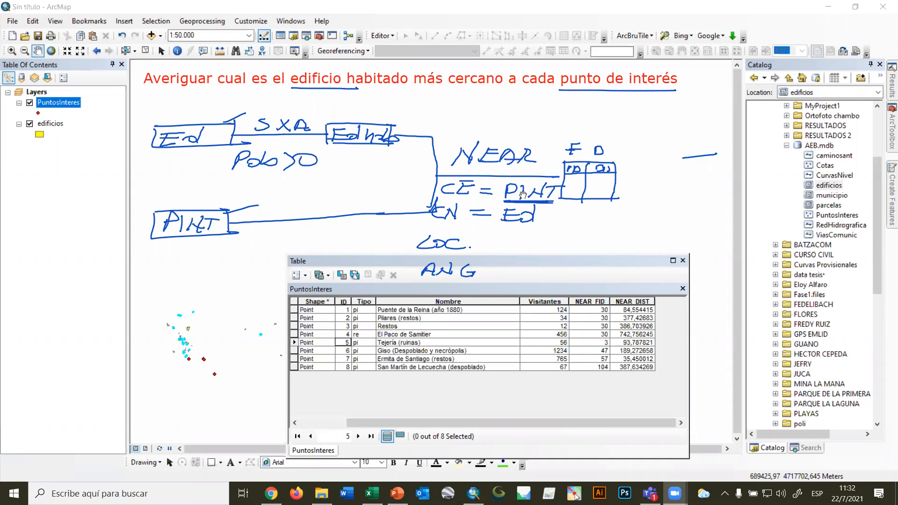
# Open the edificios attribute table showing only its selected records, and return to the PuntosInteres table.
pyautogui.rightClick(52, 125)
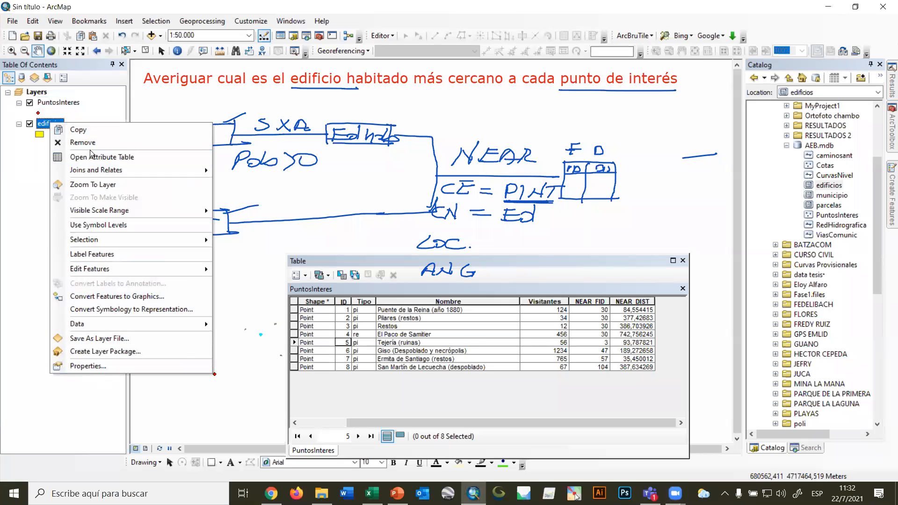
pyautogui.click(92, 157)
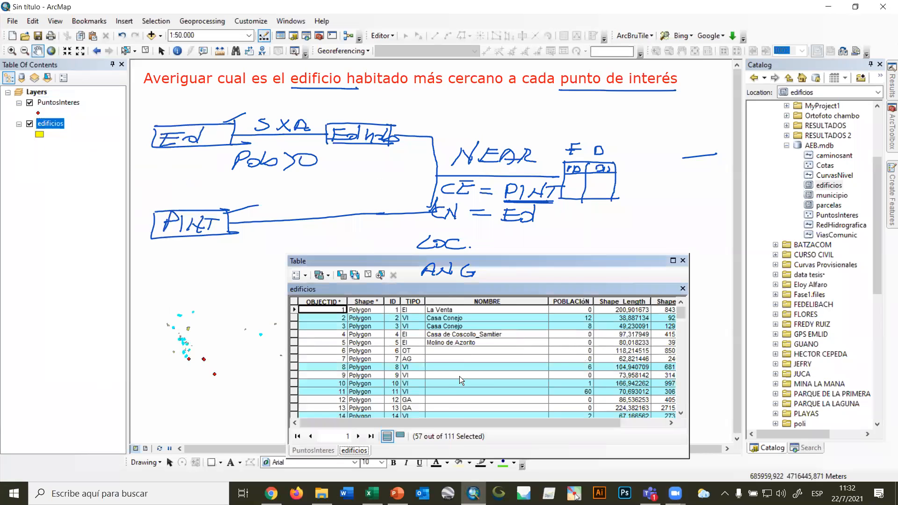
pyautogui.click(401, 436)
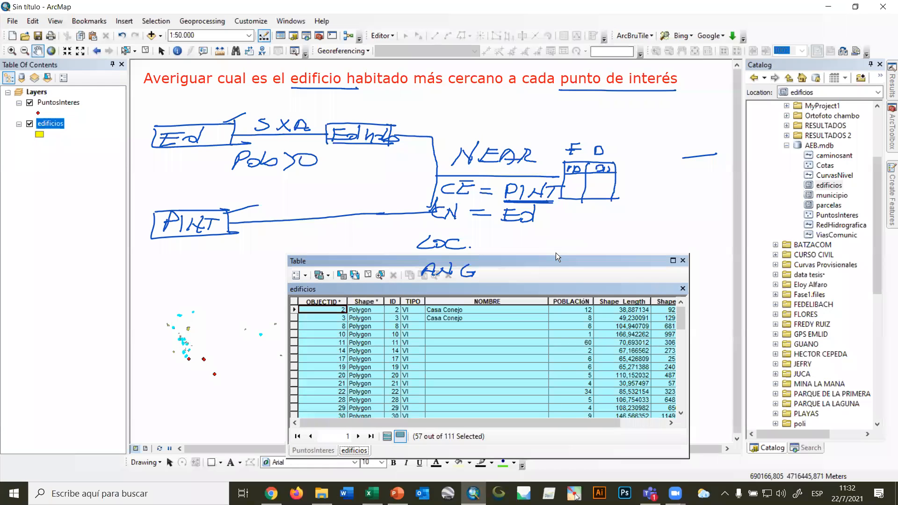
pyautogui.moveTo(556, 257); pyautogui.dragTo(653, 159)
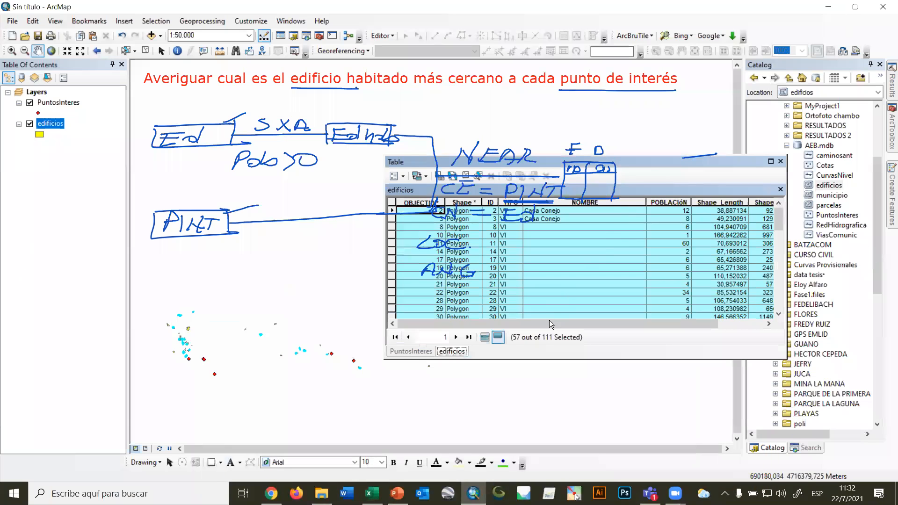
pyautogui.click(411, 351)
pyautogui.moveTo(641, 161); pyautogui.dragTo(563, 290)
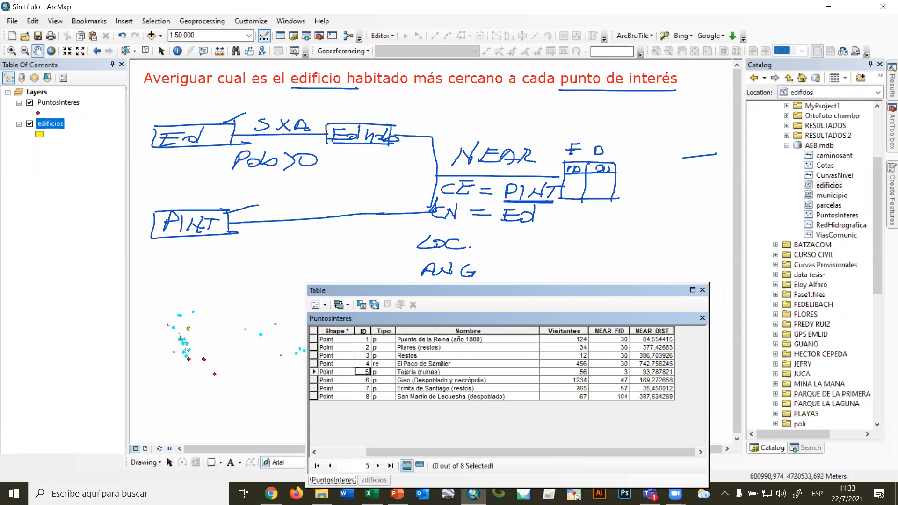
# Rewrite the handwritten Near annotation on the map so that it reads CE = Ed and CN = PINT.
pyautogui.click(576, 497)
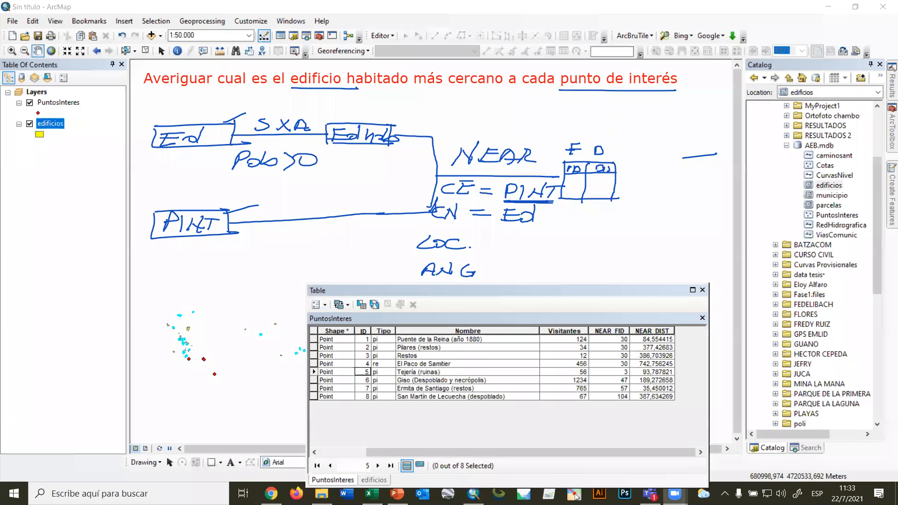
pyautogui.moveTo(510, 191)
pyautogui.mouseDown()
pyautogui.moveTo(543, 190)
pyautogui.moveTo(529, 210)
pyautogui.moveTo(505, 196)
pyautogui.mouseUp()
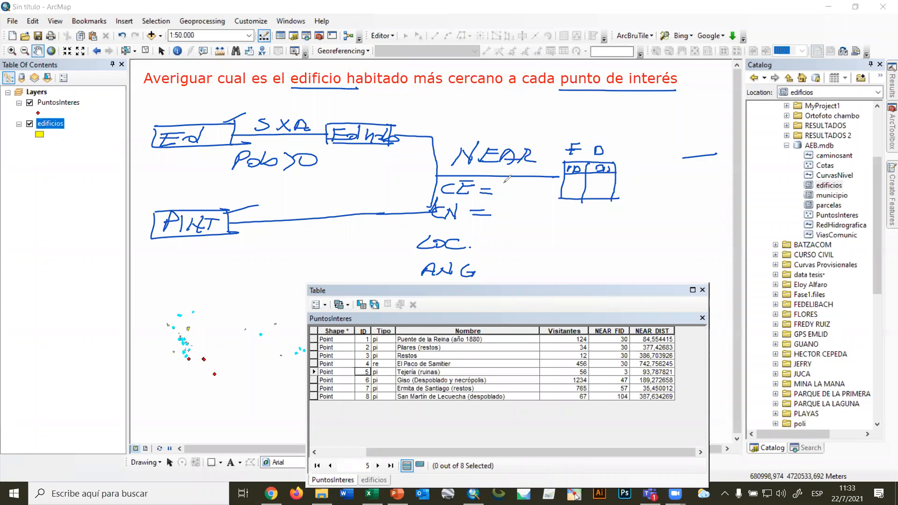
pyautogui.moveTo(494, 195)
pyautogui.mouseDown()
pyautogui.moveTo(507, 181)
pyautogui.moveTo(508, 196)
pyautogui.mouseUp()
pyautogui.moveTo(498, 189); pyautogui.dragTo(517, 181)
pyautogui.moveTo(517, 189)
pyautogui.mouseDown()
pyautogui.moveTo(510, 196)
pyautogui.moveTo(527, 181)
pyautogui.moveTo(505, 214)
pyautogui.moveTo(525, 218)
pyautogui.moveTo(553, 206)
pyautogui.moveTo(555, 219)
pyautogui.mouseUp()
pyautogui.moveTo(550, 209); pyautogui.dragTo(574, 206)
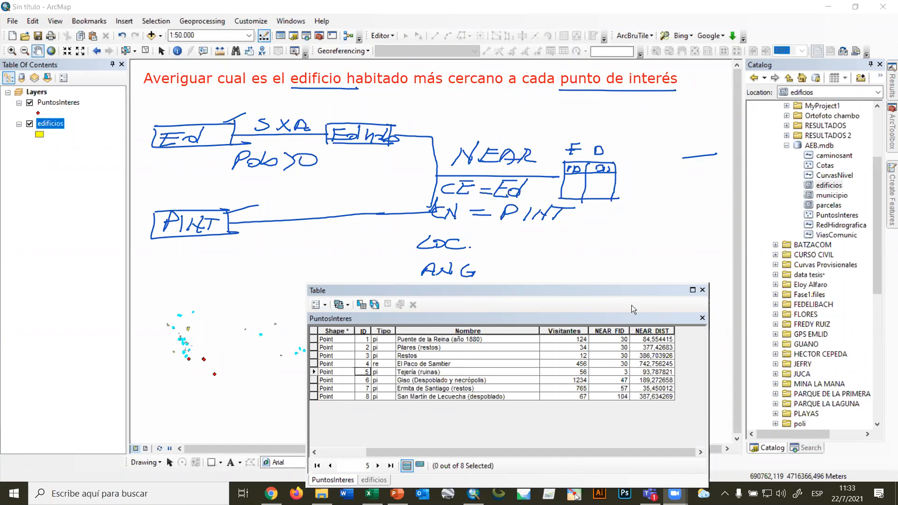
# Delete the NEAR_DIST and NEAR_FID fields from the PuntosInteres attribute table and close the table window.
pyautogui.rightClick(651, 331)
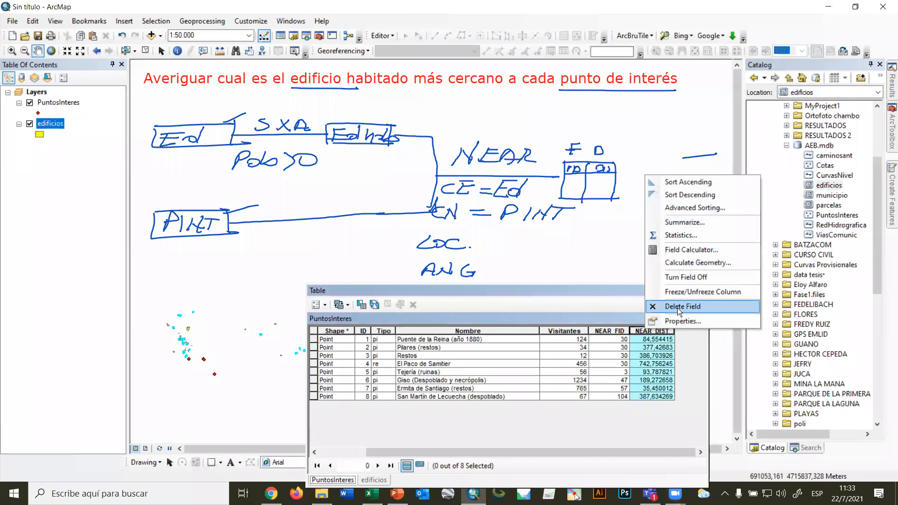
pyautogui.click(678, 307)
pyautogui.click(538, 294)
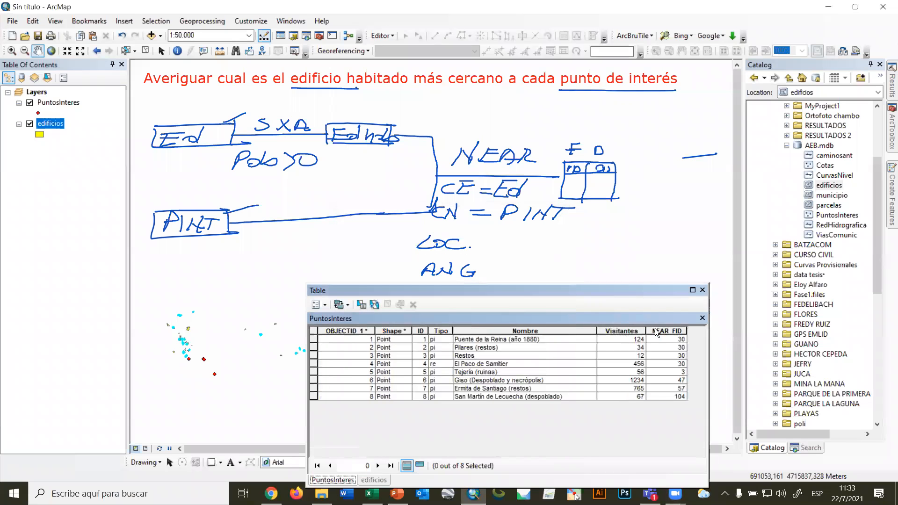
pyautogui.rightClick(665, 330)
pyautogui.click(688, 311)
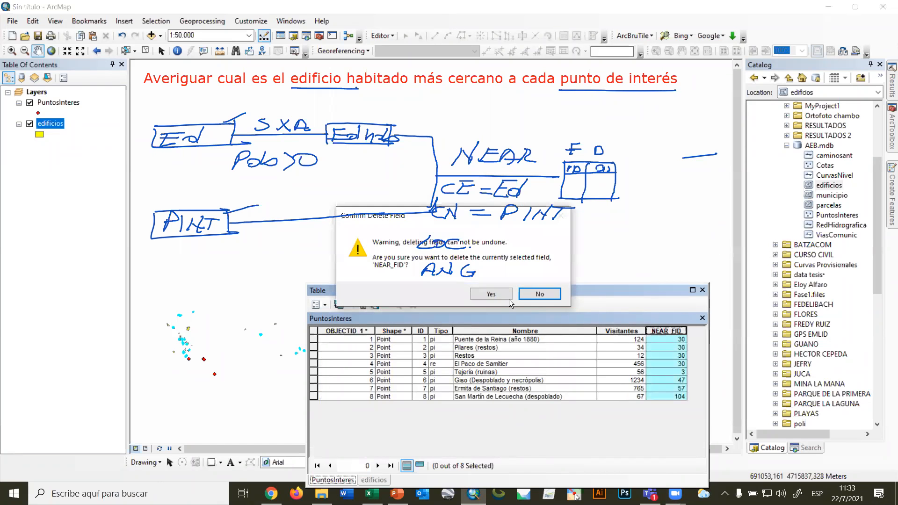
pyautogui.click(495, 293)
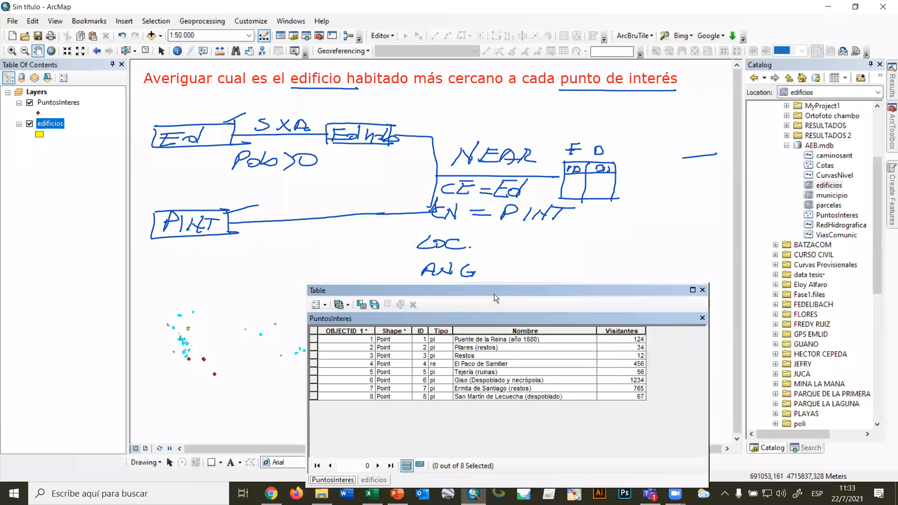
pyautogui.click(702, 290)
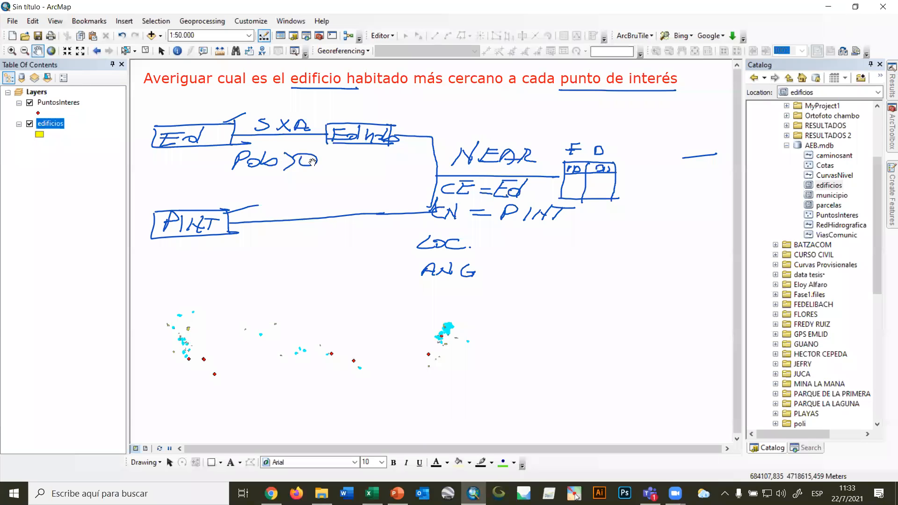
# Open the Near tool and set edificios as the input features and PuntosInteres as the near features.
pyautogui.moveTo(891, 136)
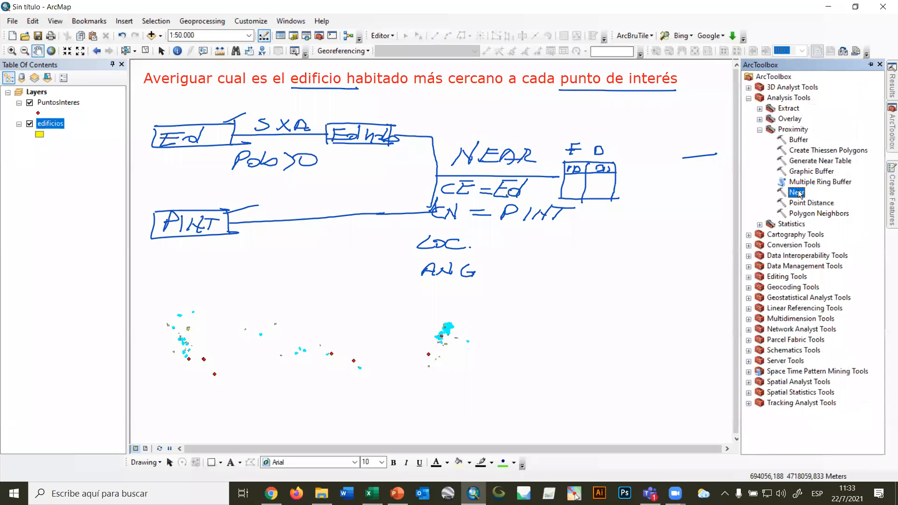
pyautogui.doubleClick(798, 192)
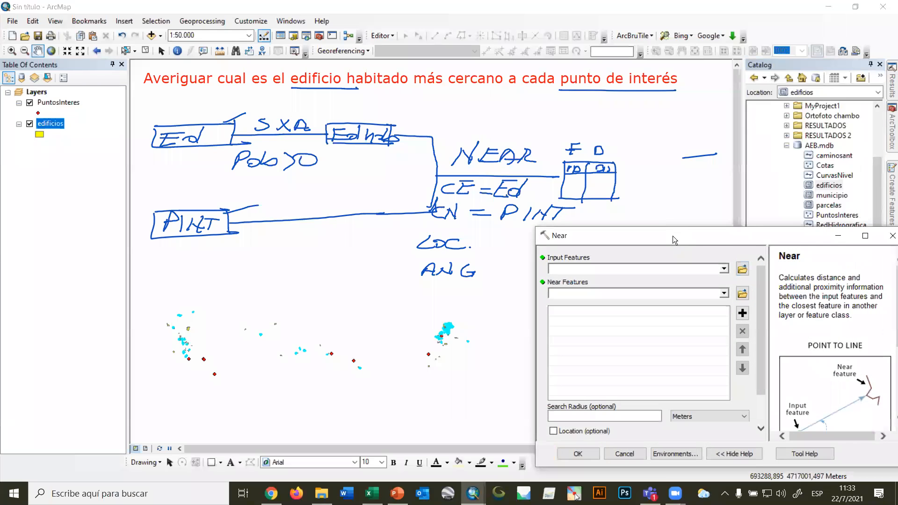
pyautogui.click(665, 294)
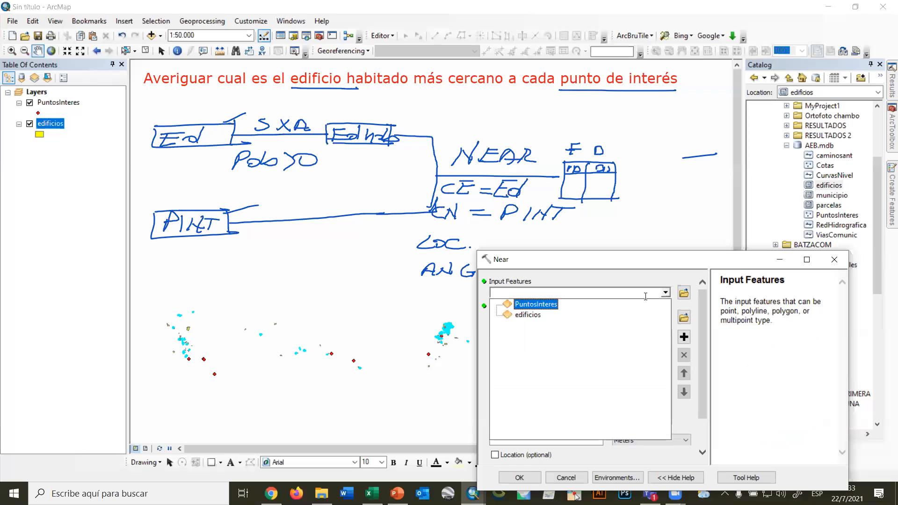
pyautogui.click(529, 316)
pyautogui.click(665, 317)
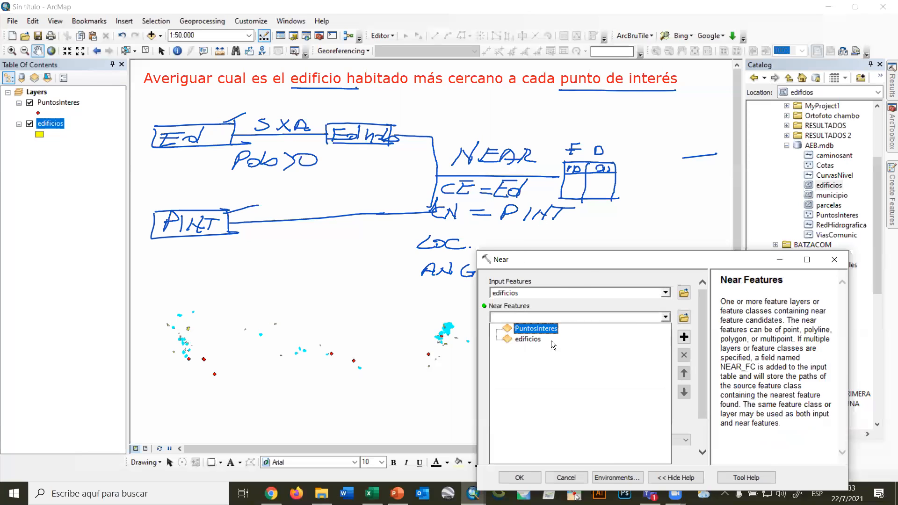
pyautogui.click(545, 329)
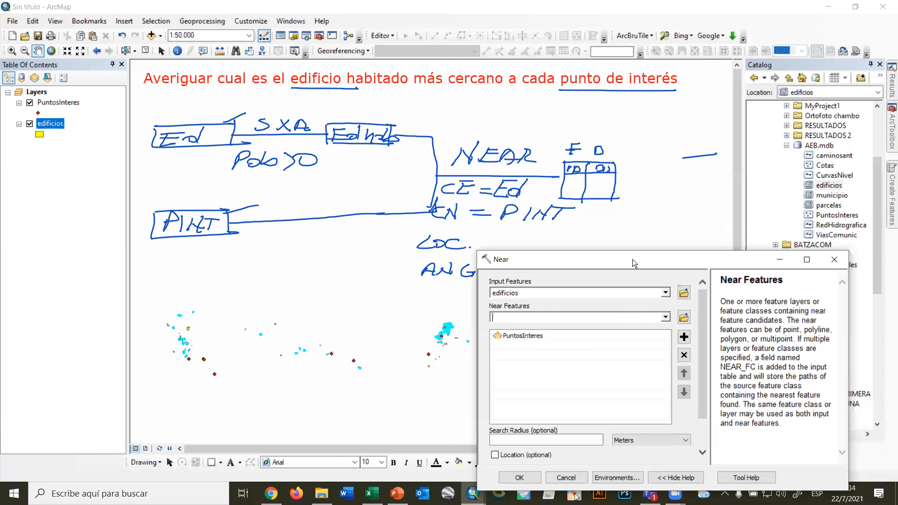
pyautogui.moveTo(634, 257); pyautogui.dragTo(675, 137)
pyautogui.scroll(-2, 747, 241)
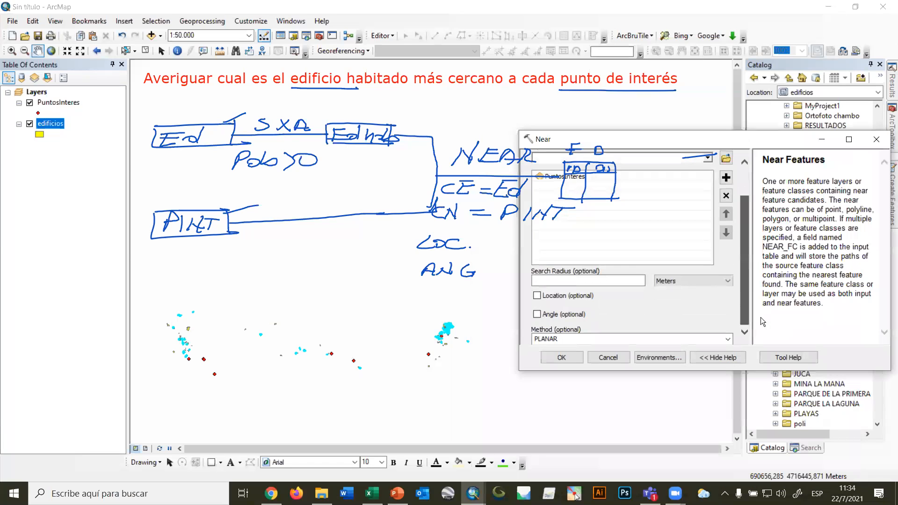
# Run the Near tool with the PLANAR method and both the Location and Angle options off.
pyautogui.click(538, 296)
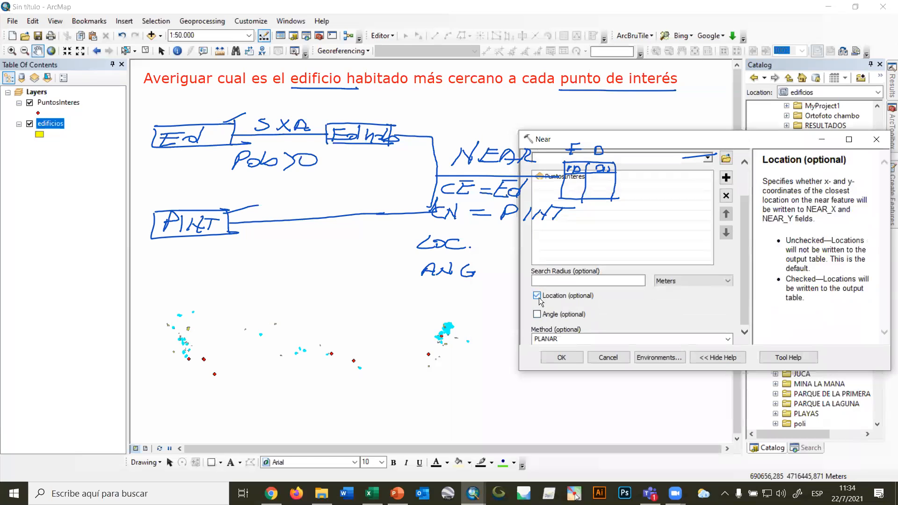
pyautogui.click(537, 314)
pyautogui.click(537, 295)
pyautogui.click(537, 314)
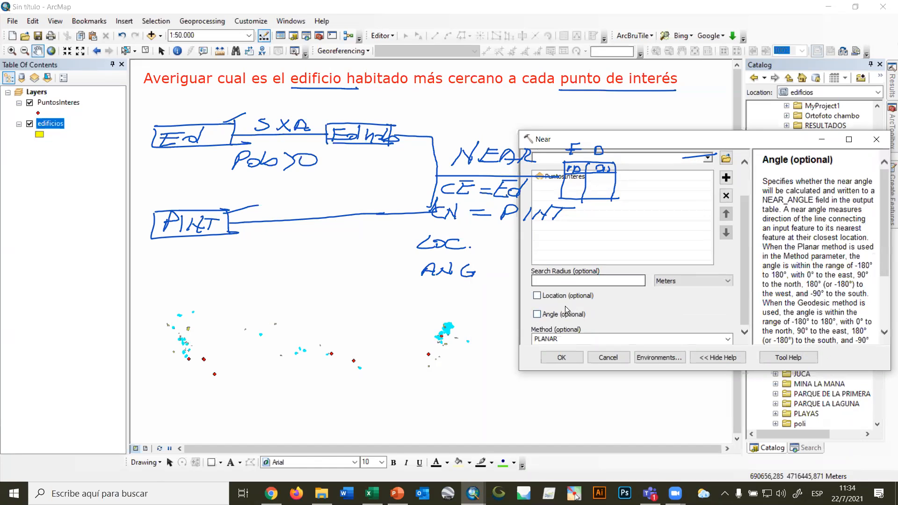
pyautogui.click(561, 358)
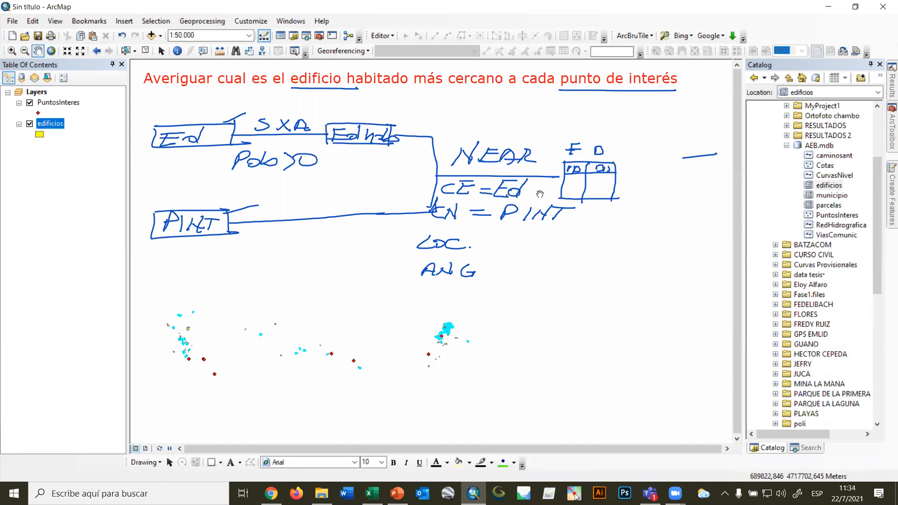
# Open the edificios attribute table and examine the NEAR_FID and NEAR_DIST fields of the selected buildings.
pyautogui.rightClick(57, 125)
pyautogui.click(104, 162)
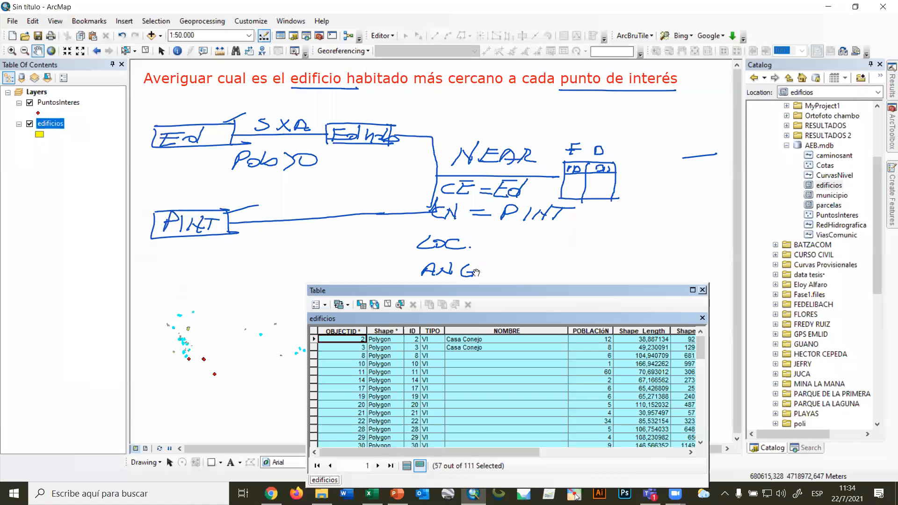
pyautogui.moveTo(336, 290); pyautogui.dragTo(171, 126)
pyautogui.moveTo(367, 287); pyautogui.dragTo(514, 287)
pyautogui.moveTo(440, 124); pyautogui.dragTo(613, 268)
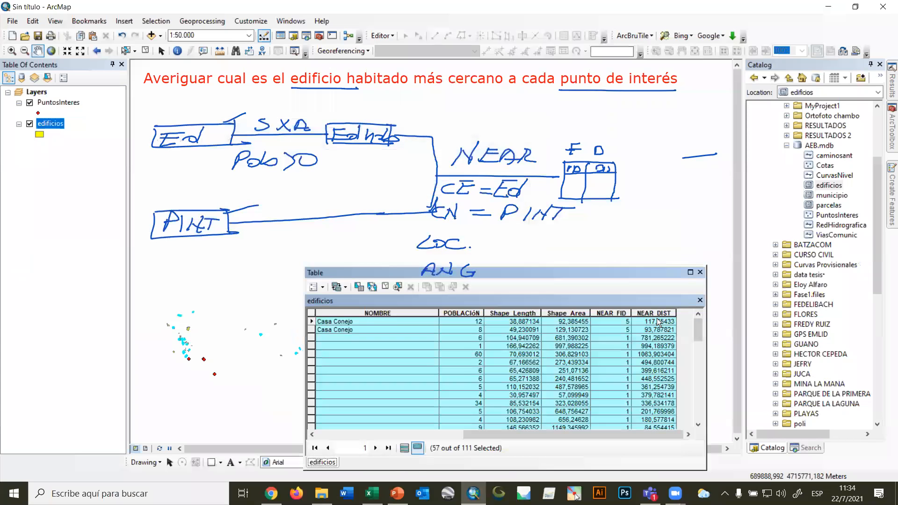
pyautogui.click(607, 313)
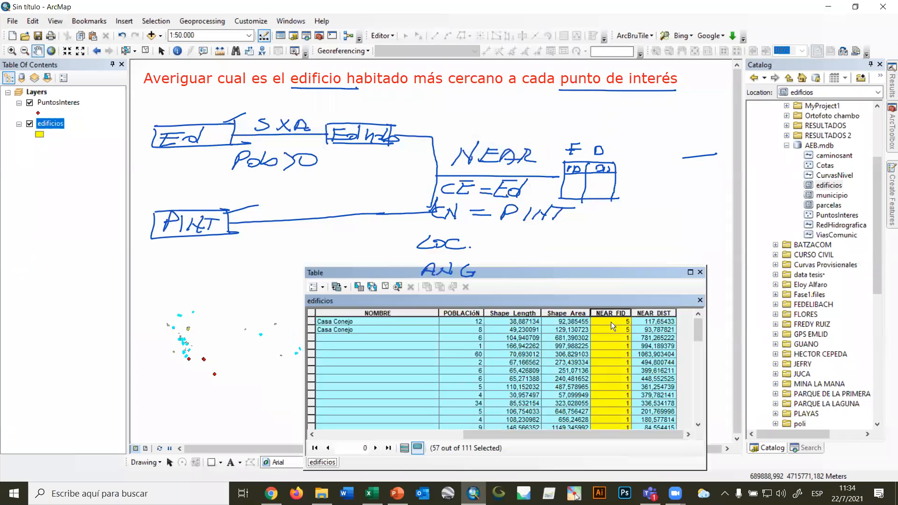
pyautogui.click(657, 314)
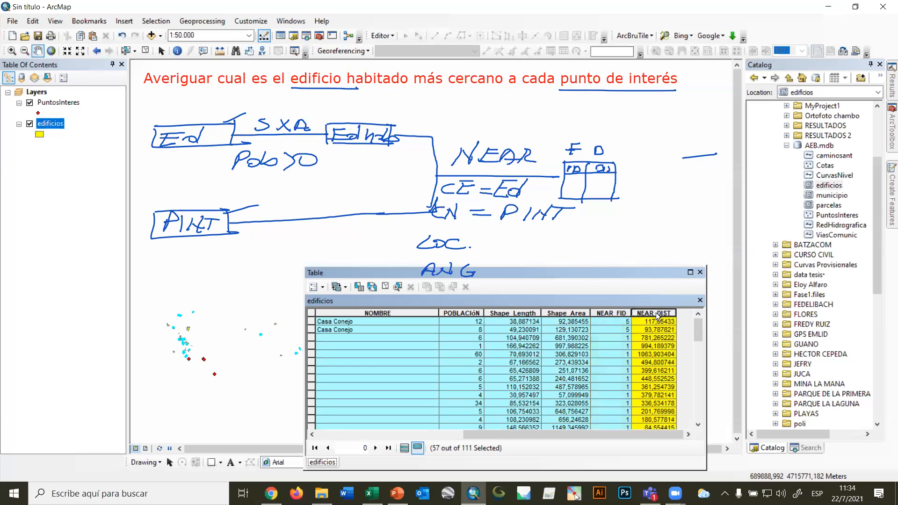
pyautogui.moveTo(698, 330); pyautogui.dragTo(695, 410)
pyautogui.scroll(5, 466, 327)
pyautogui.scroll(3, 466, 327)
# Highlight the POBLACIÓN field and review it alongside the near fields for the selected edificios records.
pyautogui.moveTo(517, 270); pyautogui.dragTo(610, 260)
pyautogui.click(621, 269)
pyautogui.moveTo(858, 298); pyautogui.dragTo(842, 280)
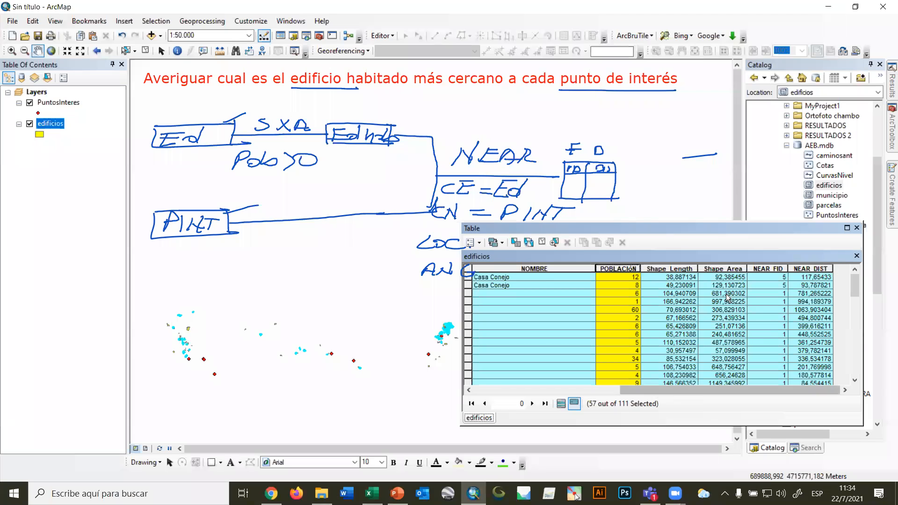
pyautogui.moveTo(716, 227); pyautogui.dragTo(659, 292)
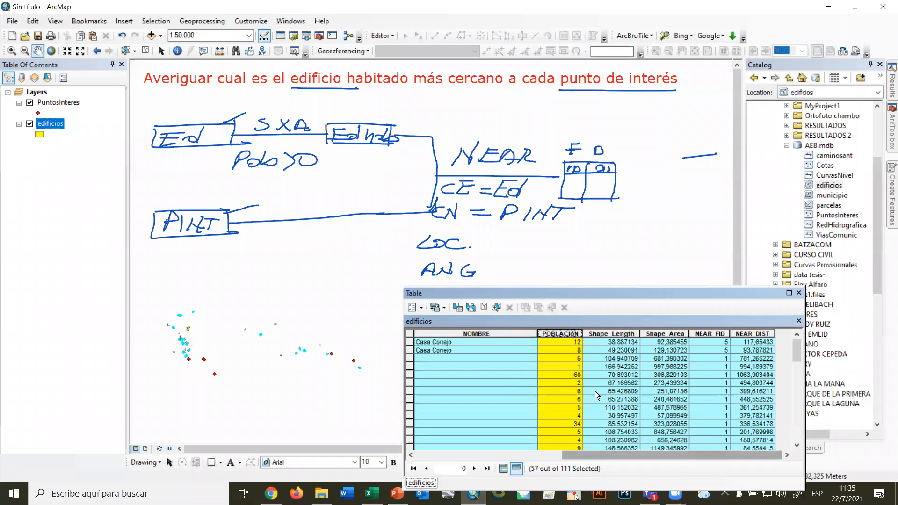
pyautogui.scroll(-20, 596, 390)
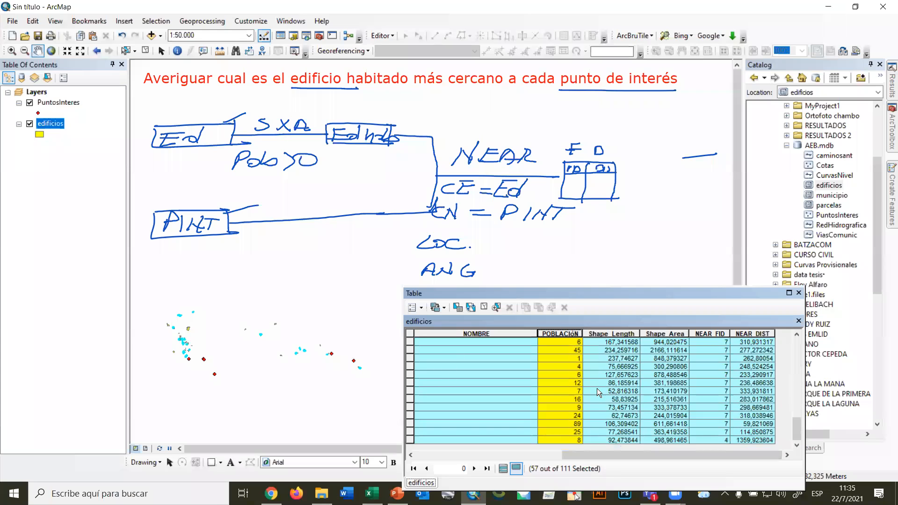
pyautogui.scroll(20, 597, 388)
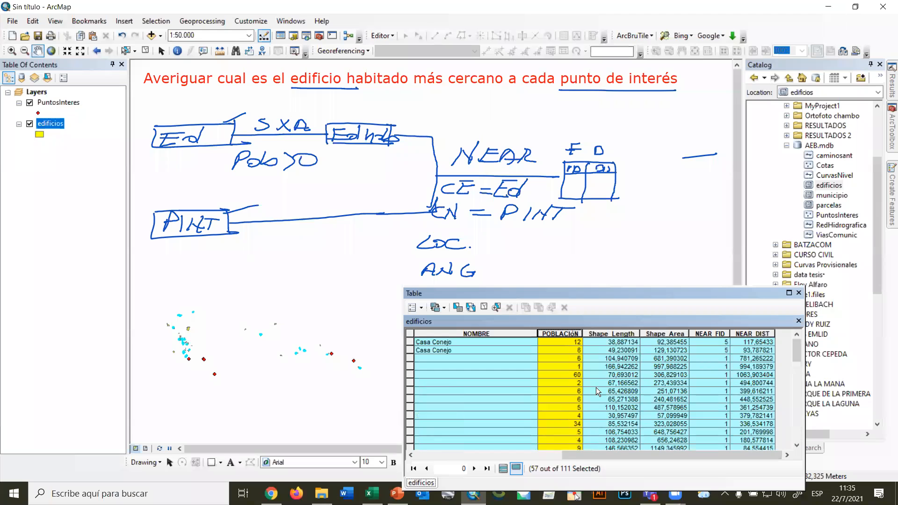
pyautogui.moveTo(636, 292); pyautogui.dragTo(474, 234)
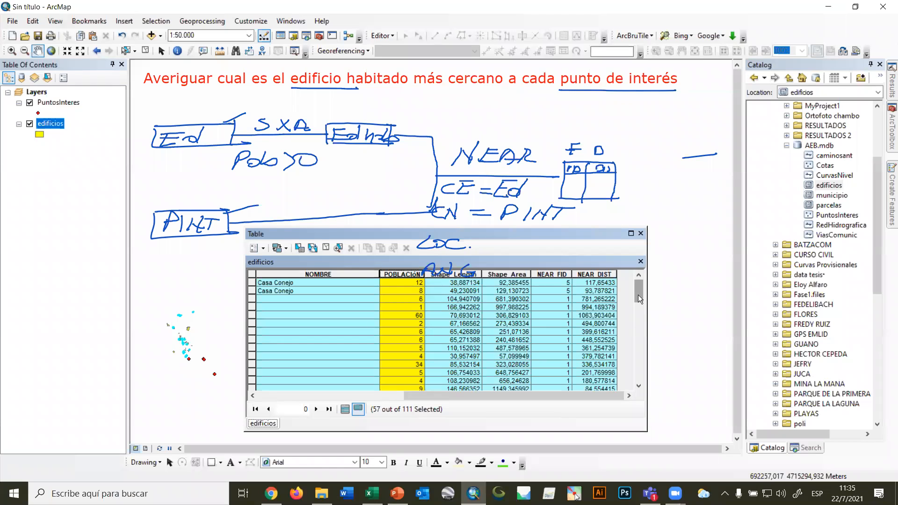
# View the statistics of the NEAR_DIST field for the selected buildings and close the statistics window.
pyautogui.click(593, 275)
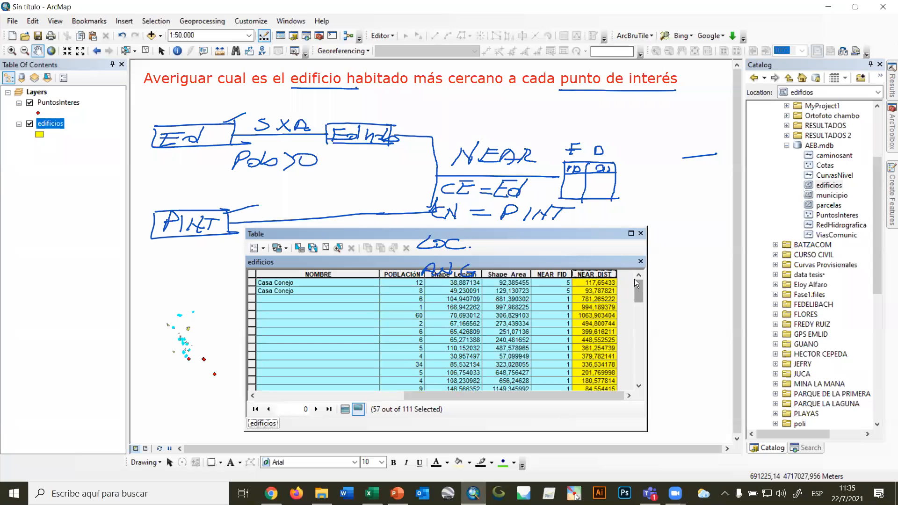
pyautogui.rightClick(596, 276)
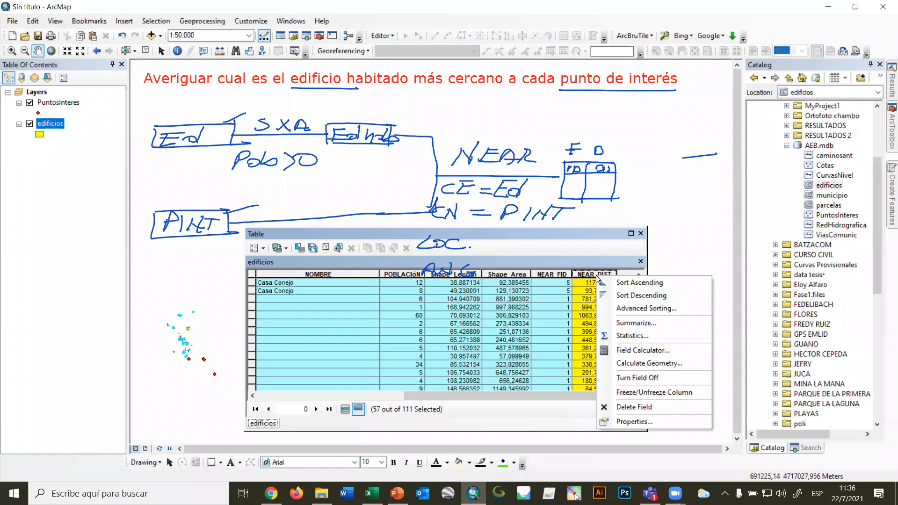
pyautogui.click(657, 336)
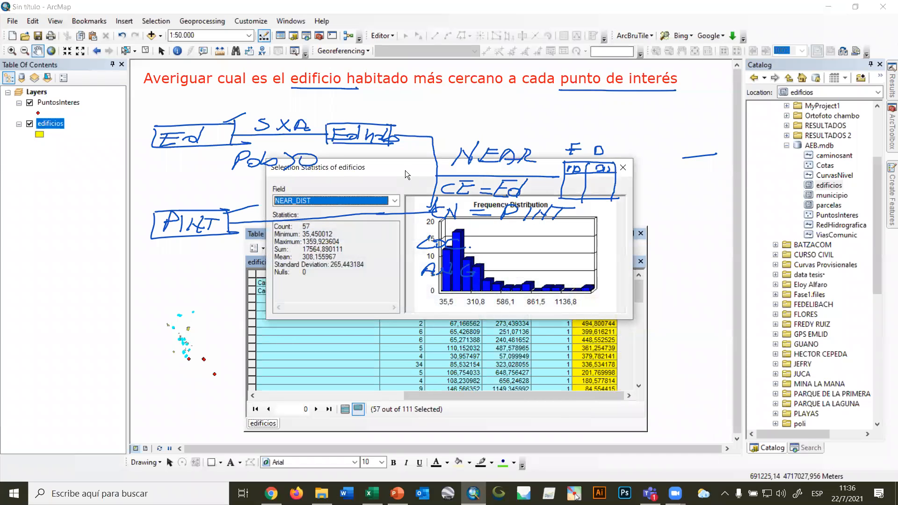
pyautogui.moveTo(412, 163); pyautogui.dragTo(617, 256)
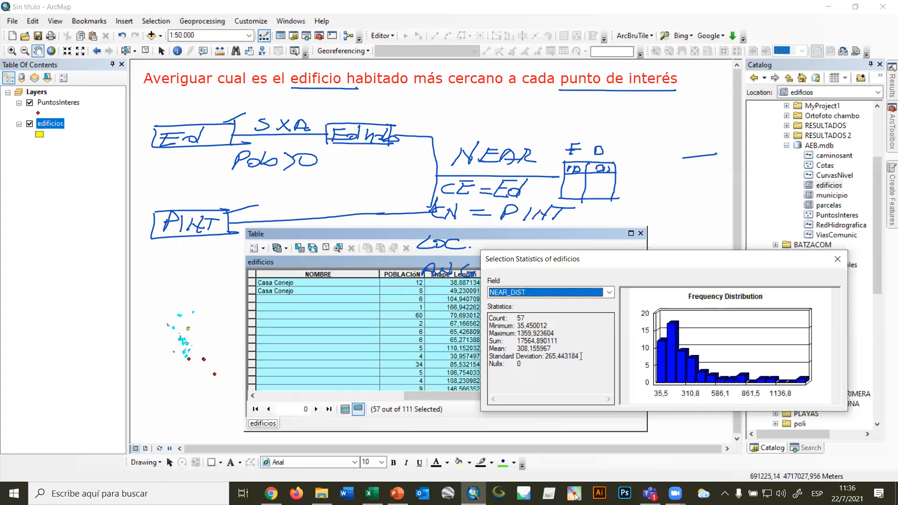
pyautogui.click(836, 262)
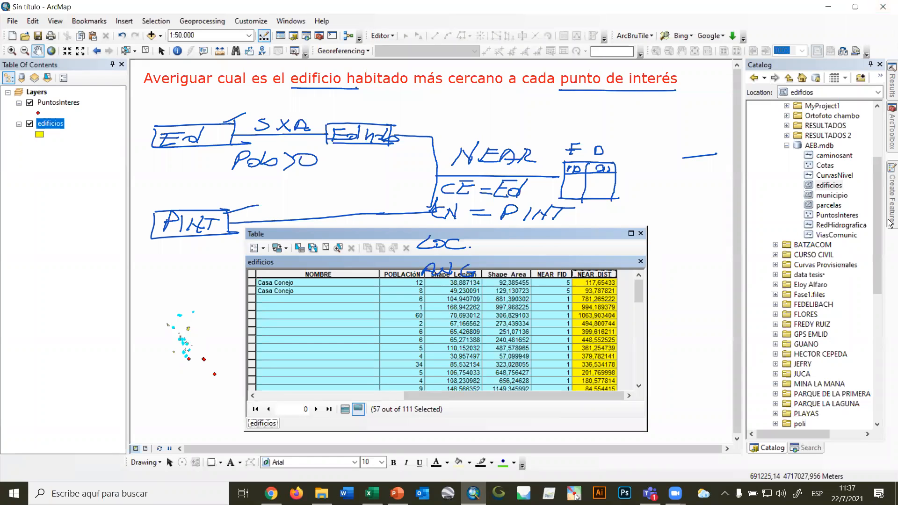
# Sort the selected edificios records by NEAR_DIST in ascending order and make the first record current.
pyautogui.rightClick(601, 277)
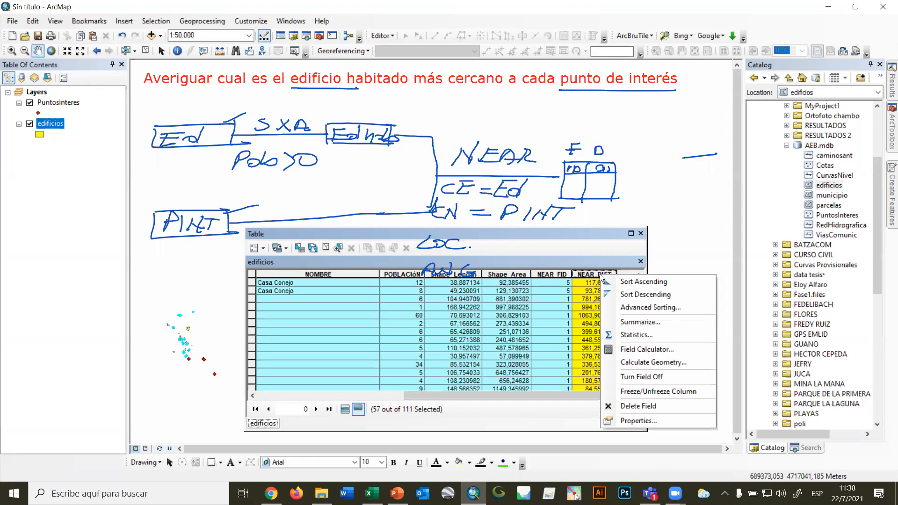
pyautogui.click(673, 282)
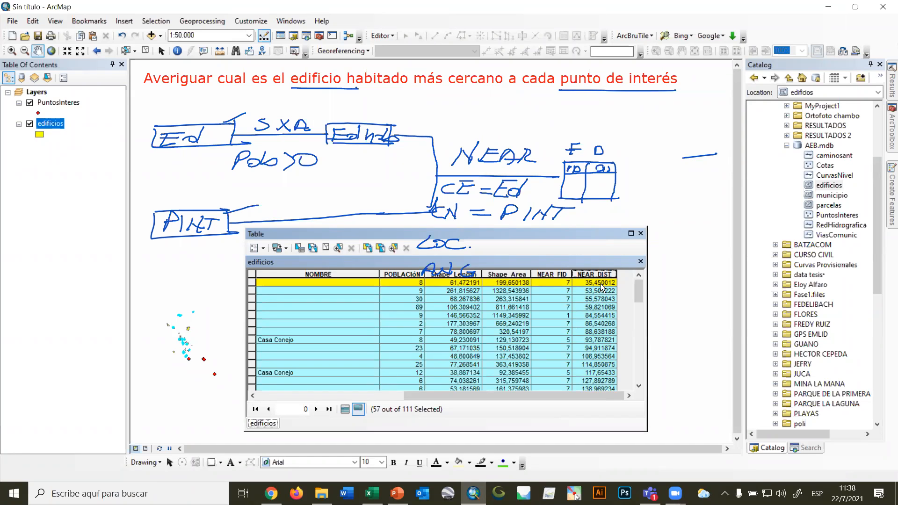
pyautogui.click(552, 282)
# Check the OBJECTID and NEAR_FID of the building with the shortest distance, and close the table window.
pyautogui.moveTo(545, 397); pyautogui.dragTo(393, 397)
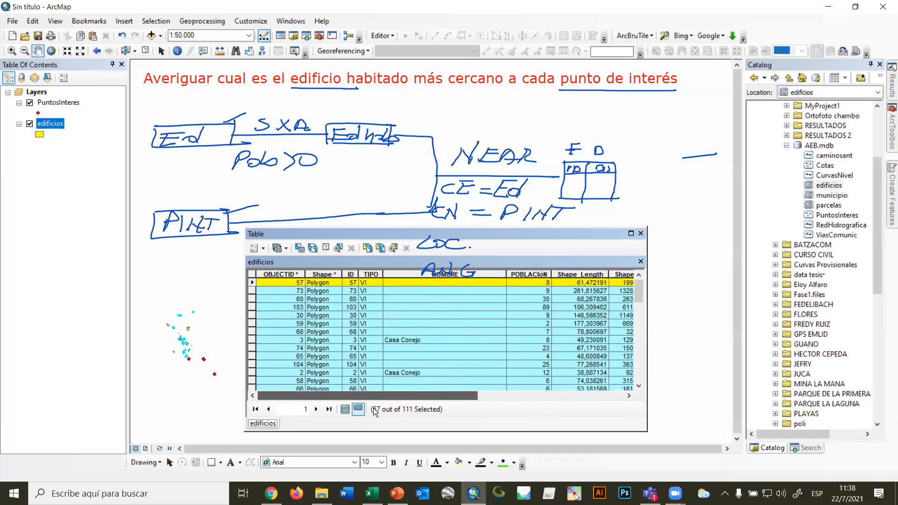
pyautogui.click(300, 284)
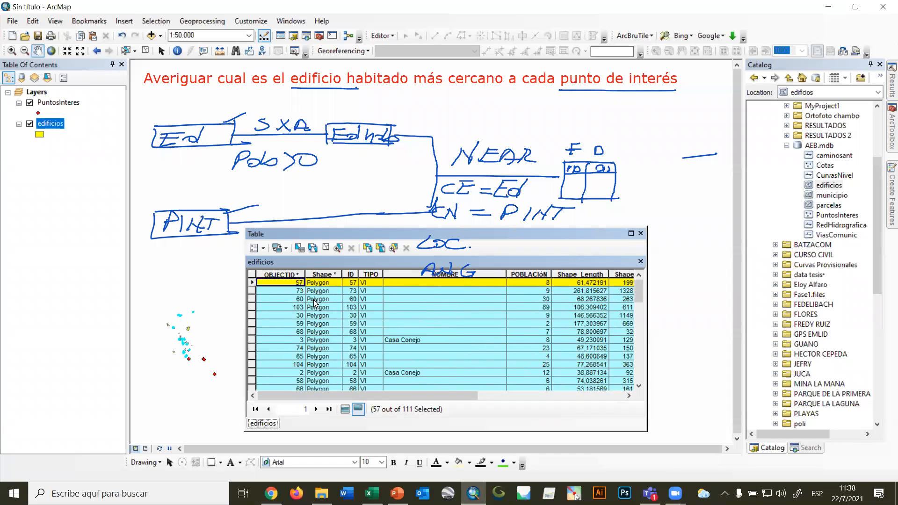
pyautogui.moveTo(455, 399); pyautogui.dragTo(609, 394)
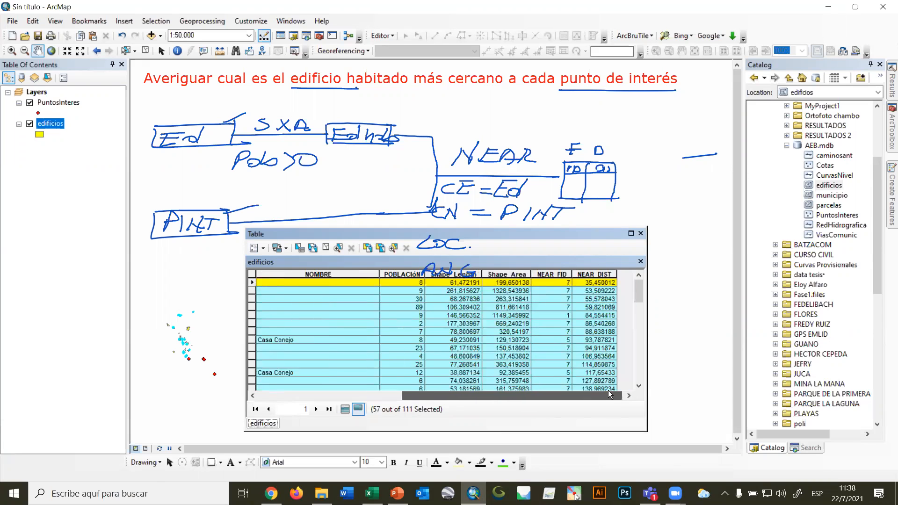
pyautogui.click(561, 275)
pyautogui.click(557, 283)
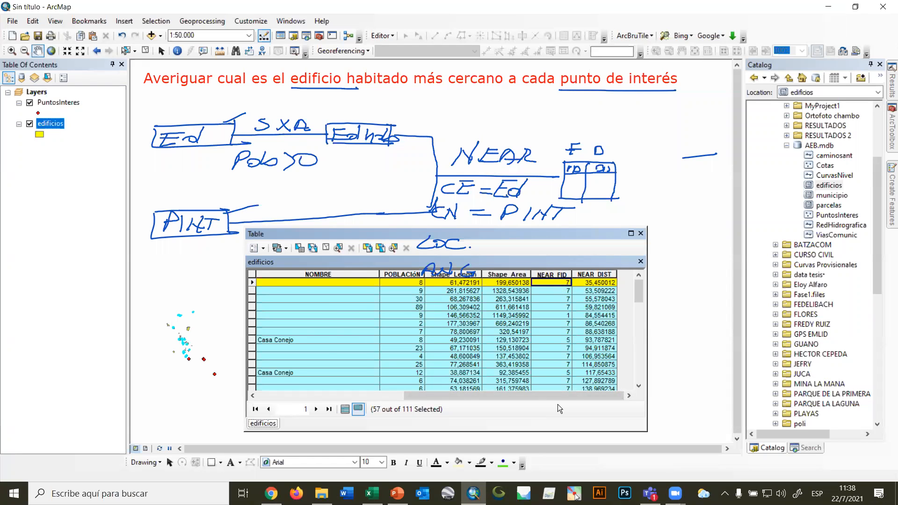
pyautogui.moveTo(563, 396); pyautogui.dragTo(355, 398)
pyautogui.click(292, 280)
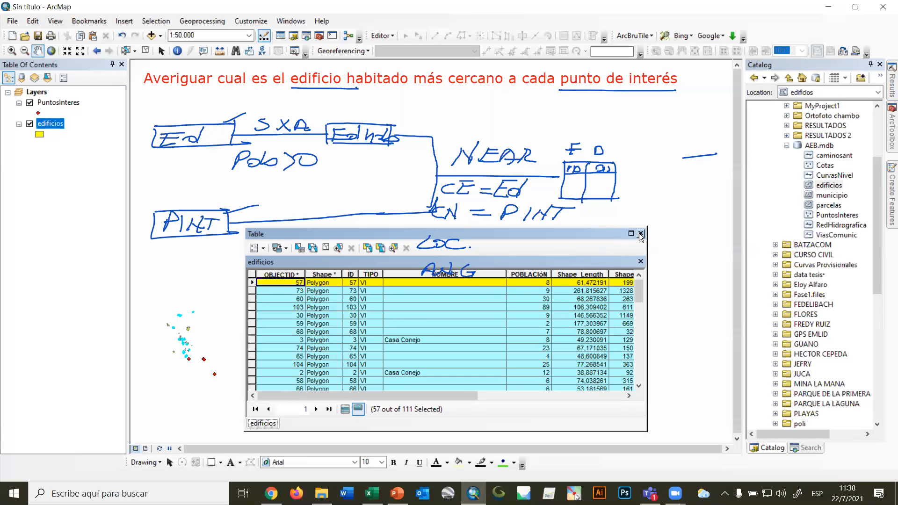
pyautogui.click(640, 233)
# Clear the current selection and select the Ermita de Santiago (restos) record in the PuntosInteres table.
pyautogui.click(146, 51)
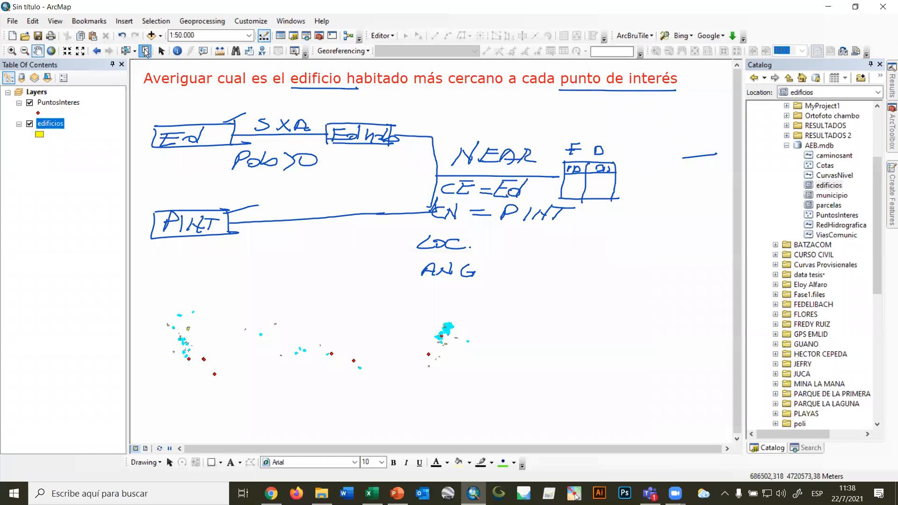
pyautogui.rightClick(57, 103)
pyautogui.click(79, 135)
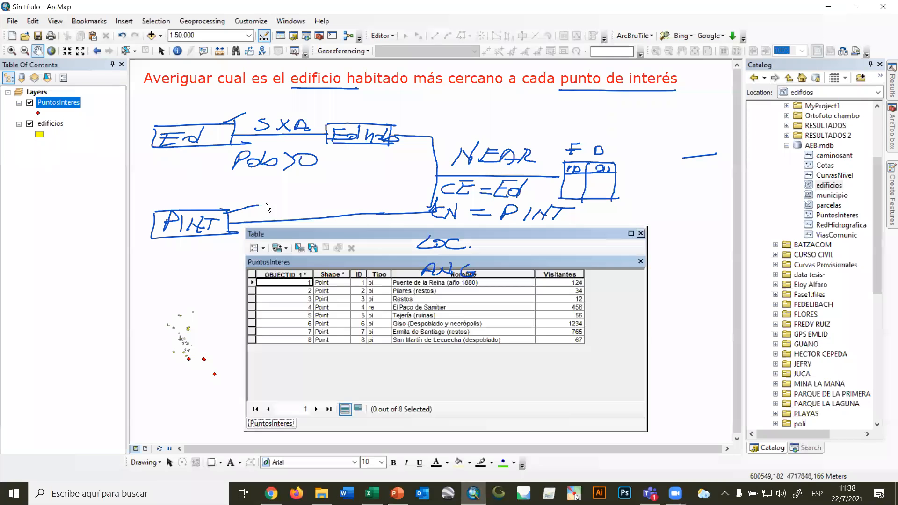
pyautogui.click(253, 331)
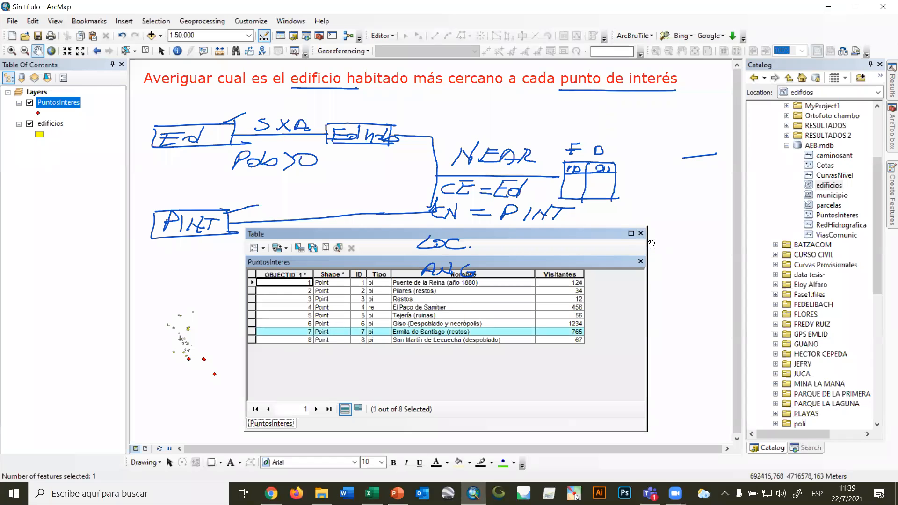
pyautogui.click(641, 233)
# Open the edificios attribute table with all records shown and sort it by OBJECTID in ascending order.
pyautogui.scroll(-3, 431, 354)
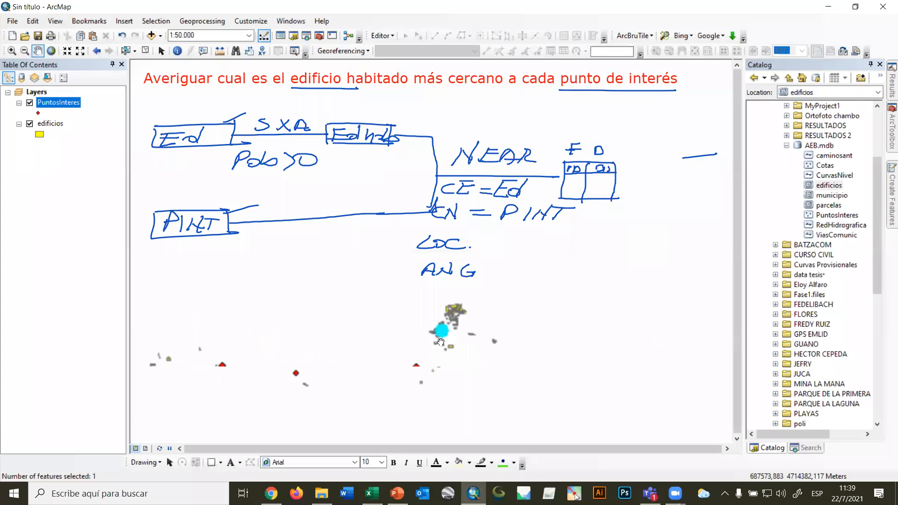
pyautogui.scroll(-5, 443, 329)
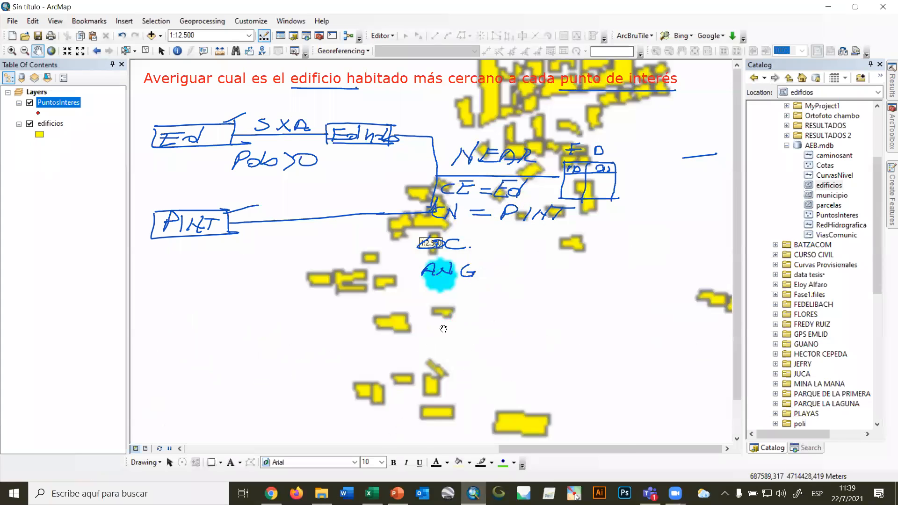
pyautogui.moveTo(624, 351); pyautogui.dragTo(700, 353)
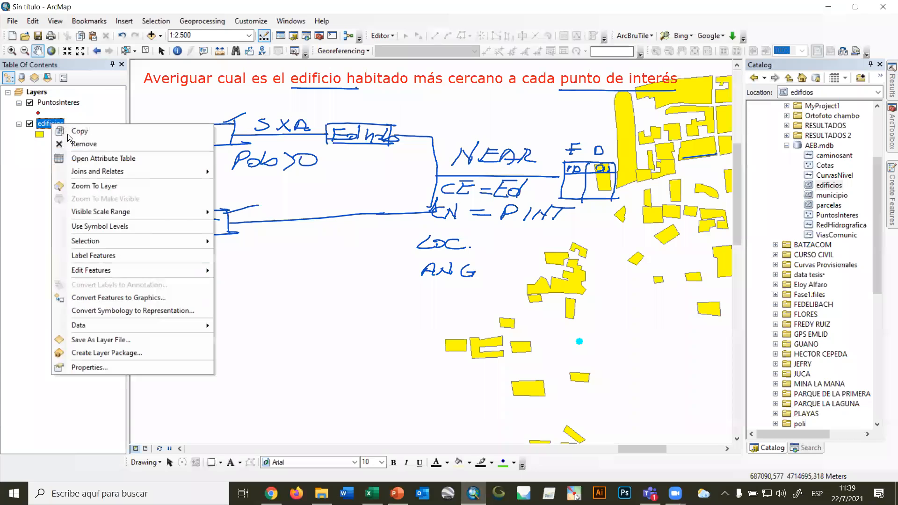
pyautogui.click(96, 159)
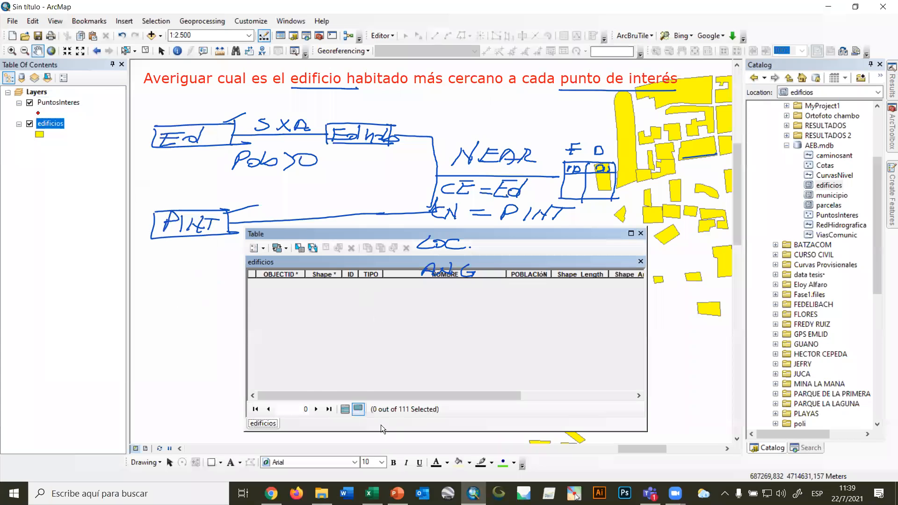
pyautogui.click(346, 410)
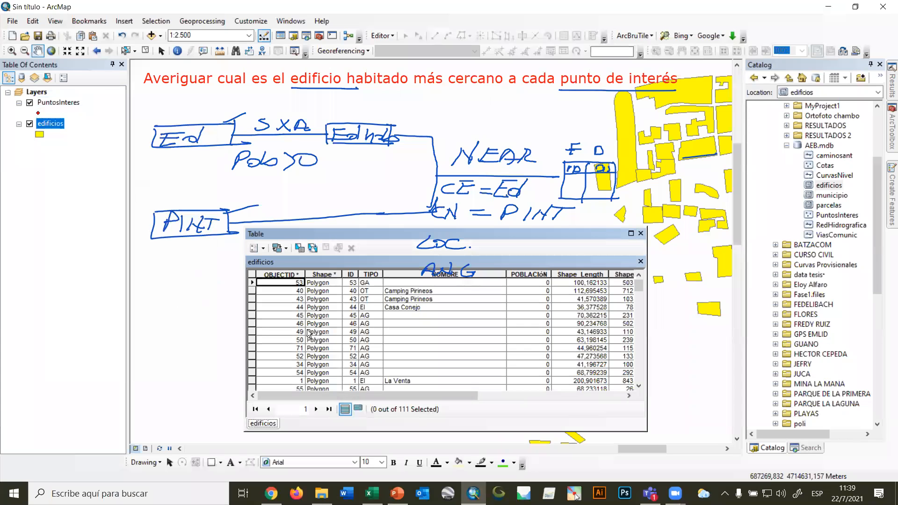
pyautogui.rightClick(287, 274)
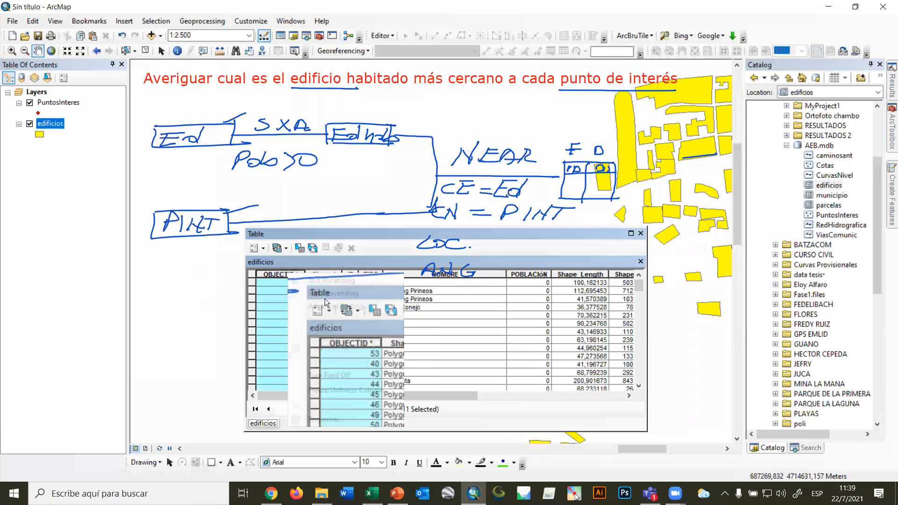
pyautogui.click(327, 281)
# Select the building with OBJECTID 57 in the edificios table and inspect it on the map beside the selected point of interest.
pyautogui.scroll(-15, 296, 336)
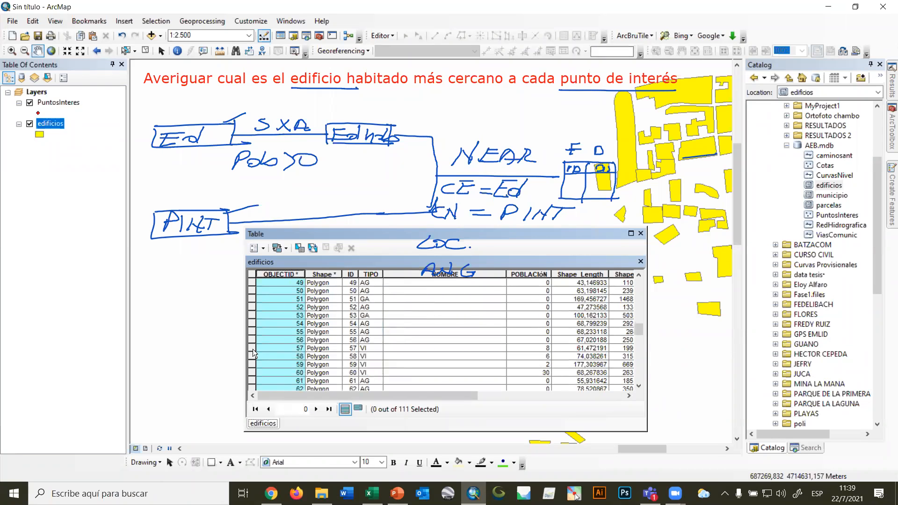
pyautogui.click(252, 348)
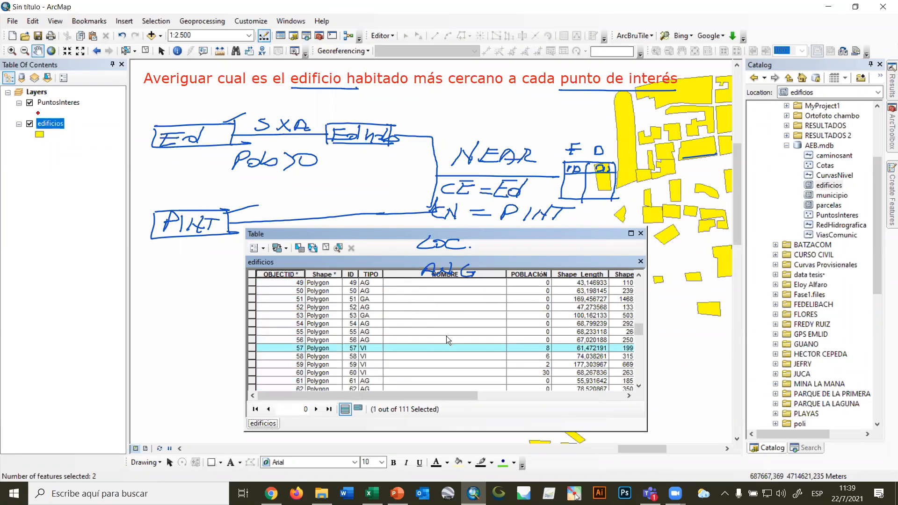
pyautogui.click(542, 274)
pyautogui.click(547, 348)
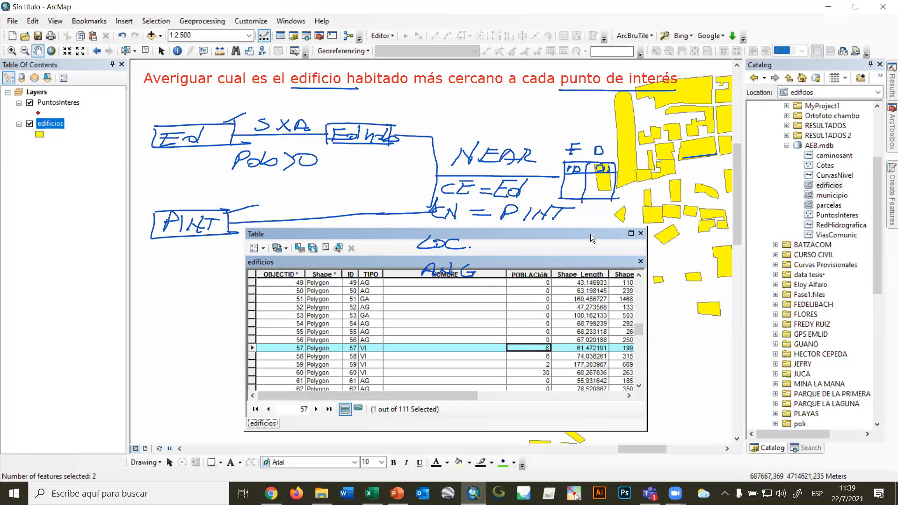
pyautogui.click(640, 233)
pyautogui.moveTo(532, 320); pyautogui.dragTo(652, 300)
pyautogui.scroll(-2, 520, 315)
pyautogui.scroll(-2, 538, 316)
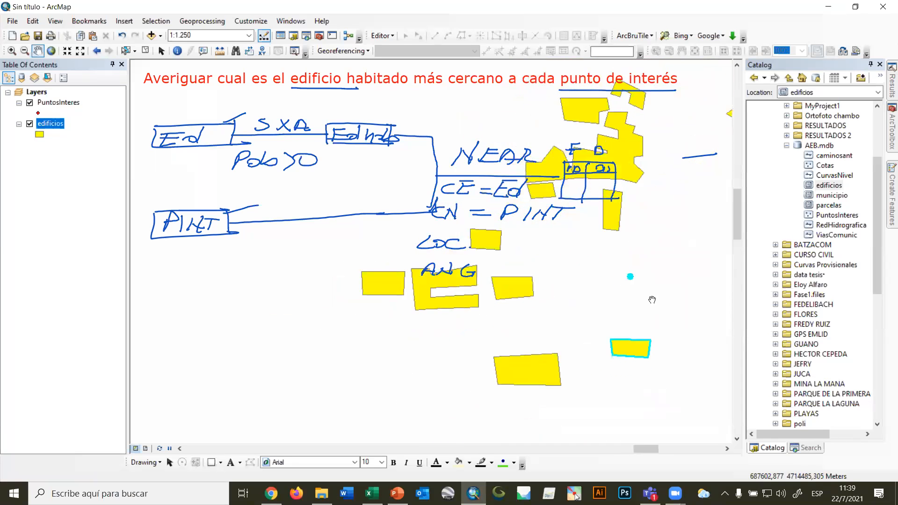
# Open the edificios attribute table, sort it by NEAR_DIST in ascending order and locate the record with the shortest positive distance.
pyautogui.scroll(-2, 651, 301)
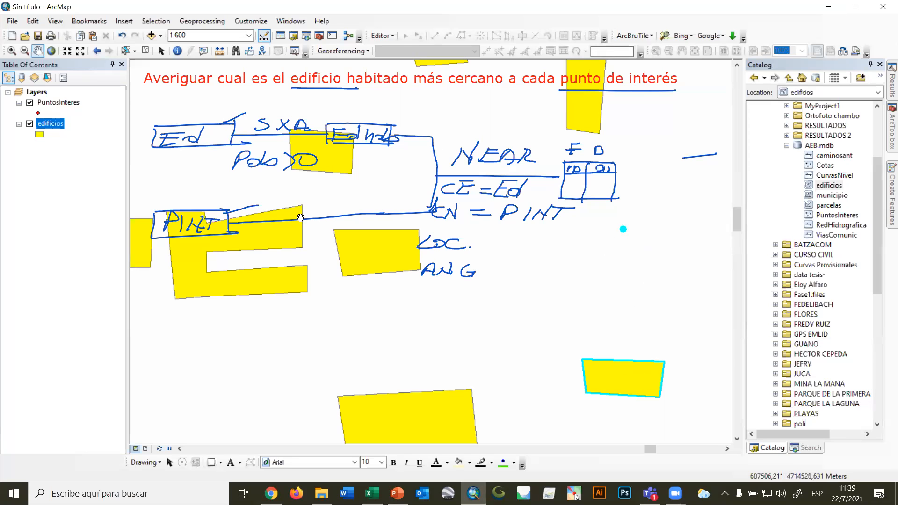
pyautogui.rightClick(55, 126)
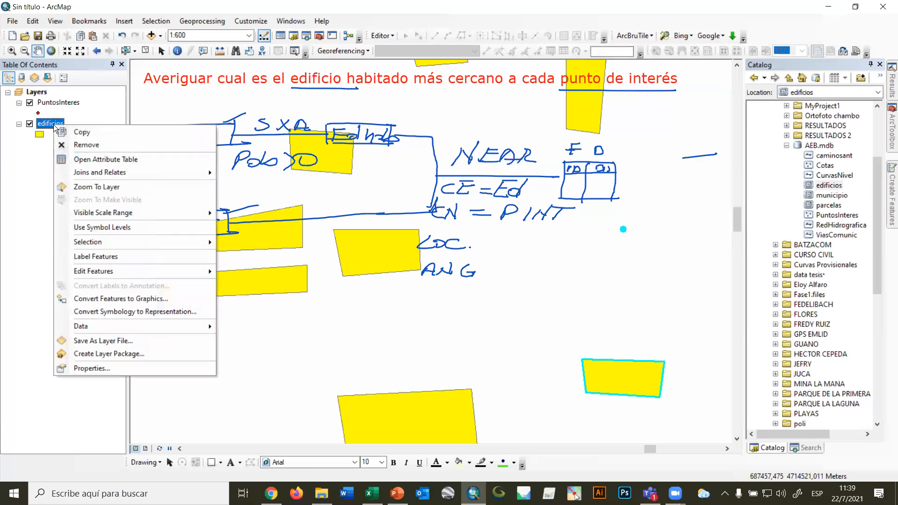
pyautogui.click(94, 159)
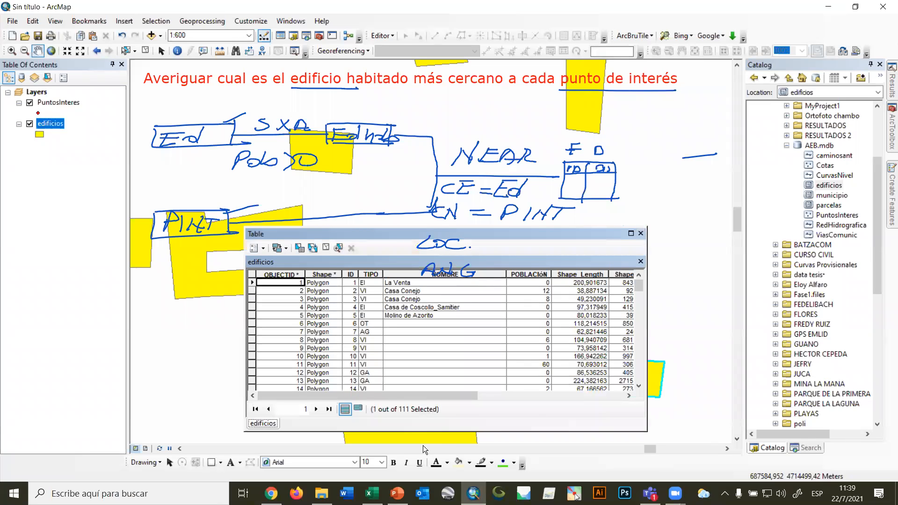
pyautogui.moveTo(452, 396); pyautogui.dragTo(635, 379)
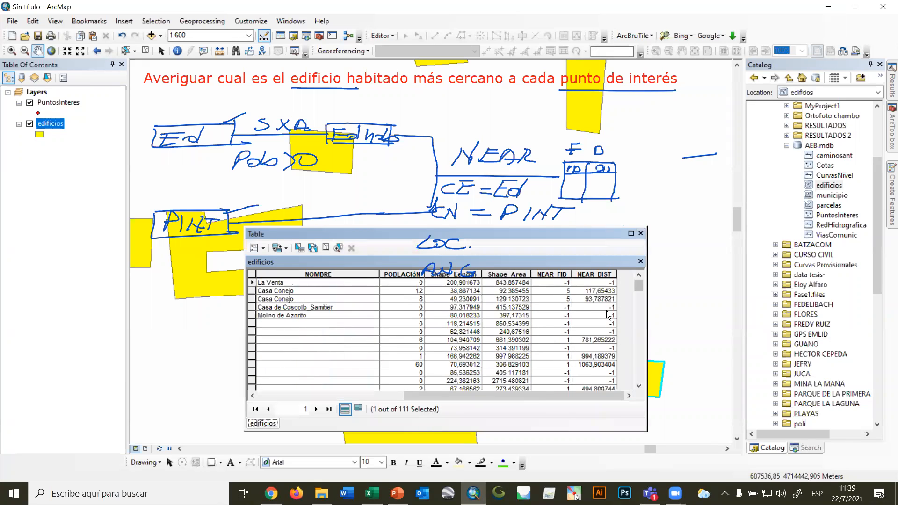
pyautogui.scroll(-5, 609, 315)
pyautogui.scroll(5, 609, 314)
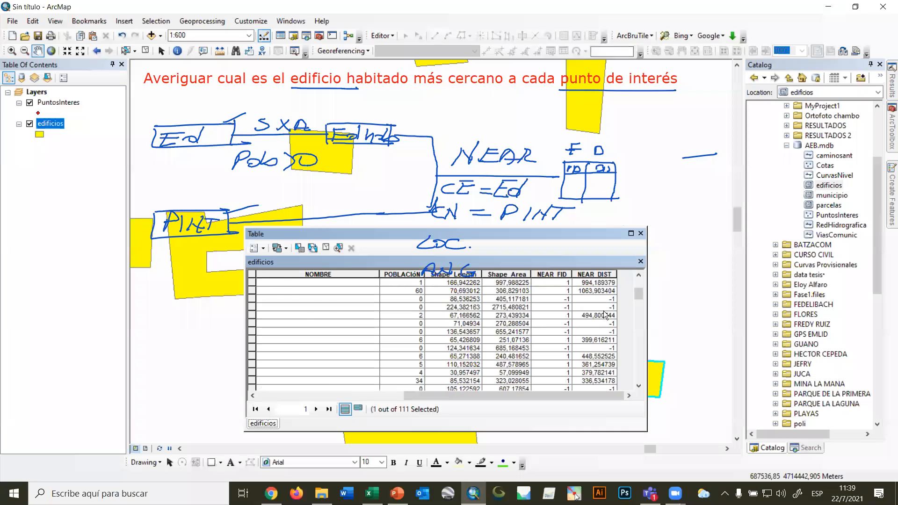
pyautogui.click(593, 275)
pyautogui.rightClick(595, 276)
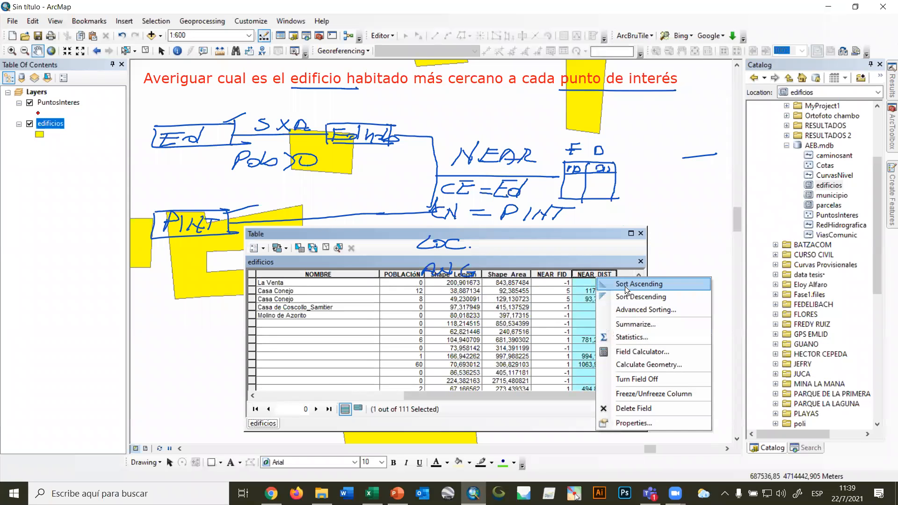
pyautogui.click(626, 285)
pyautogui.moveTo(641, 286); pyautogui.dragTo(625, 336)
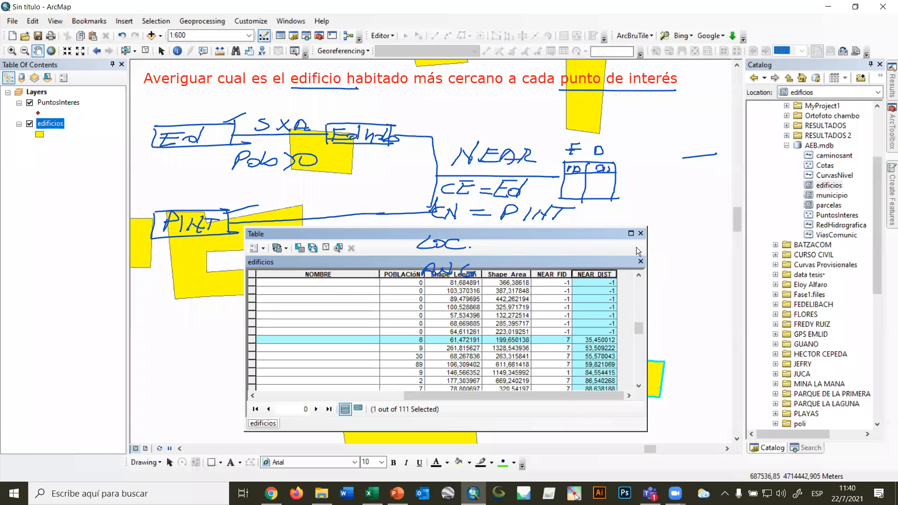
# Move the table aside and start a line measurement from the selected point of interest with the Measure tool.
pyautogui.moveTo(464, 265); pyautogui.dragTo(273, 301)
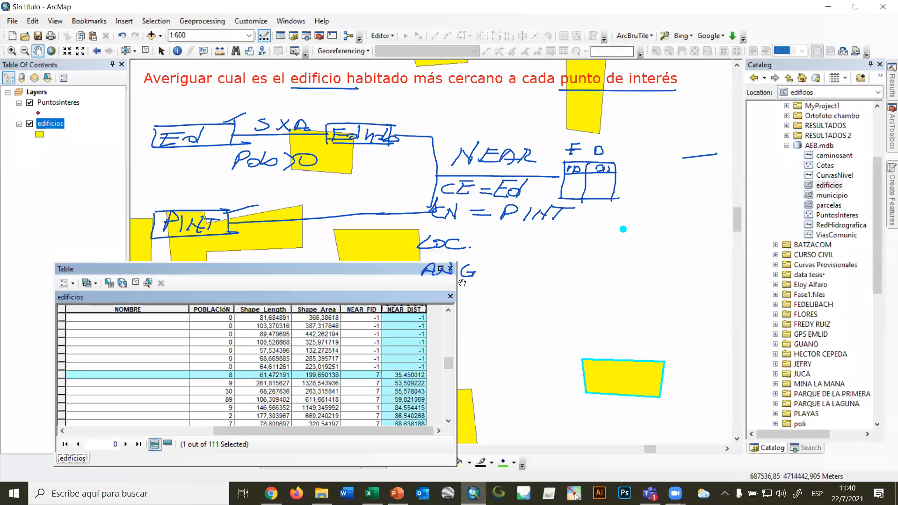
pyautogui.click(220, 51)
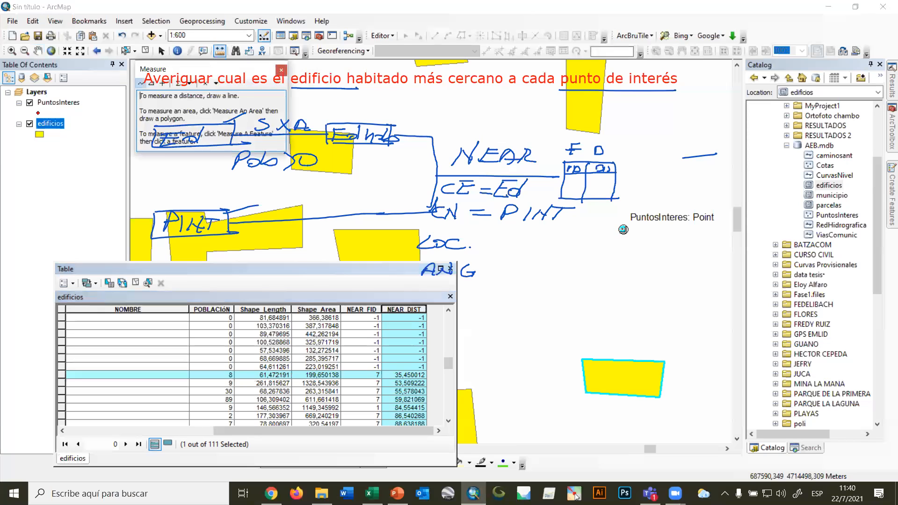
pyautogui.click(623, 230)
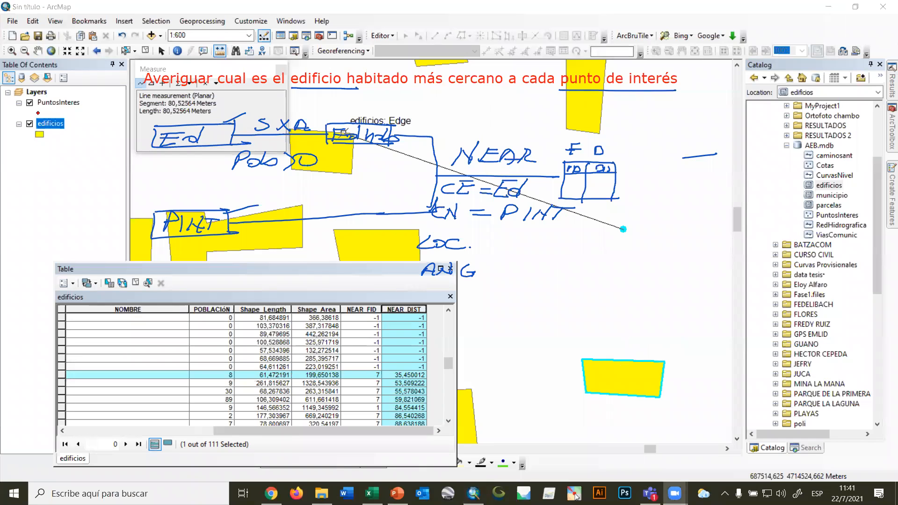
pyautogui.click(349, 203)
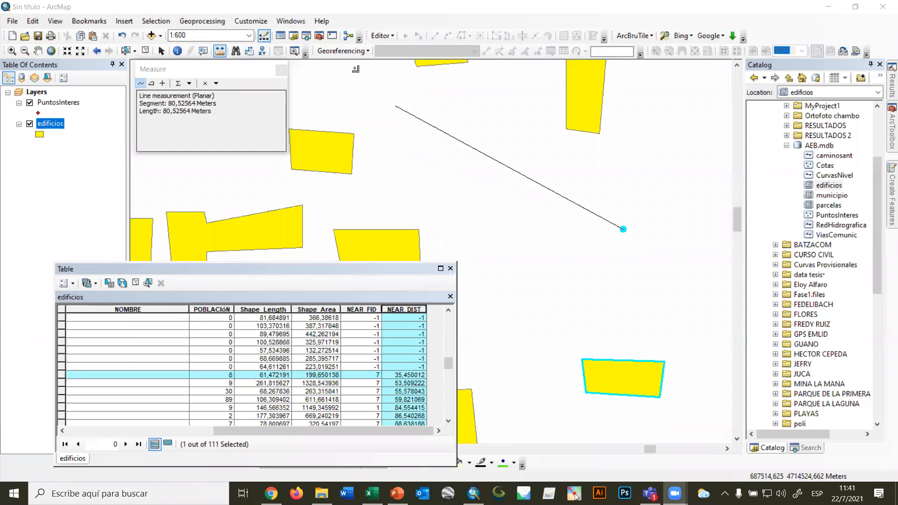
# Clear the selected features and close the Measure and attribute table windows.
pyautogui.click(146, 51)
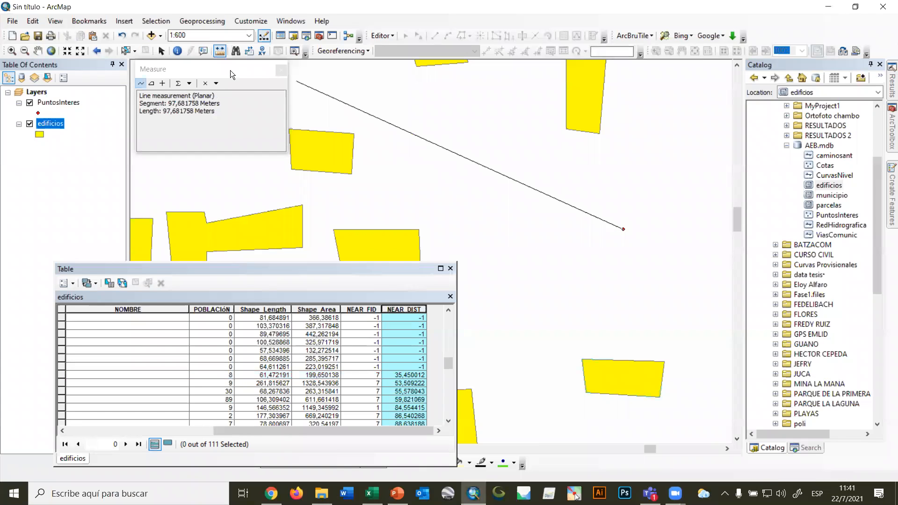
pyautogui.click(280, 70)
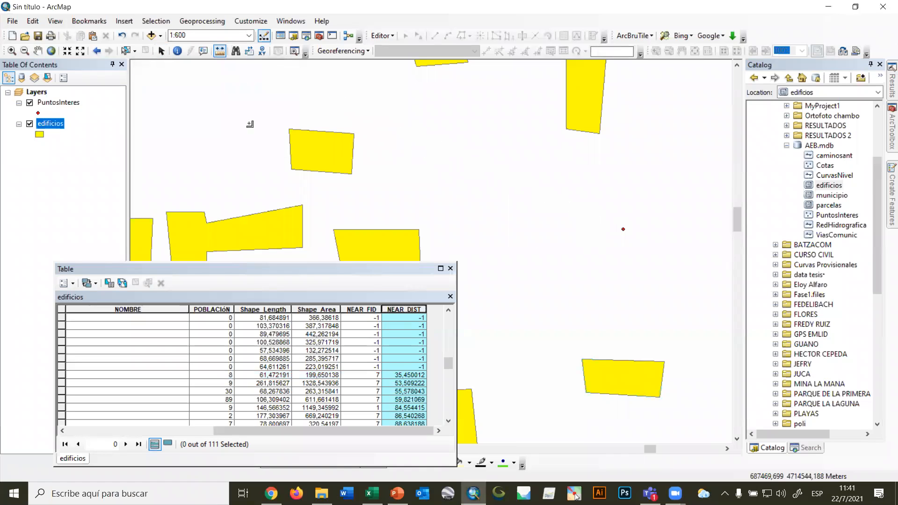
pyautogui.click(450, 269)
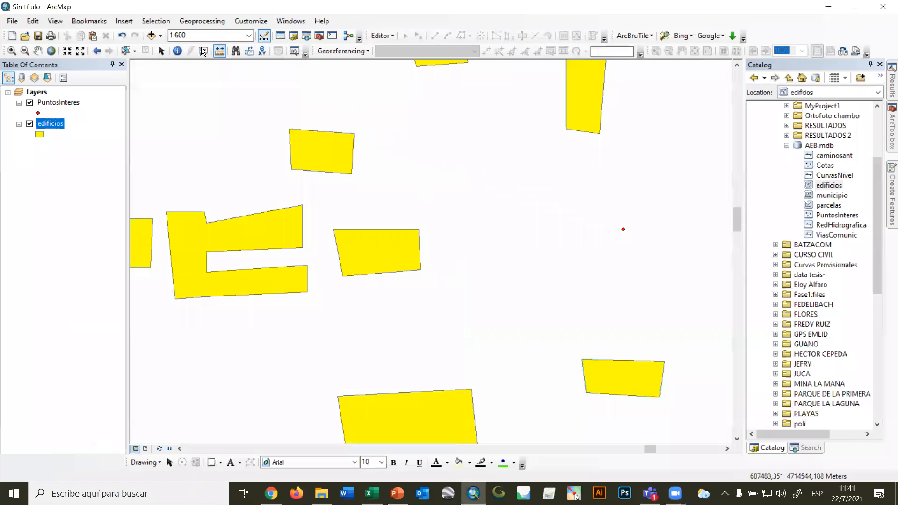
pyautogui.click(162, 51)
# Remove the edificios layer from the map.
pyautogui.scroll(3, 405, 279)
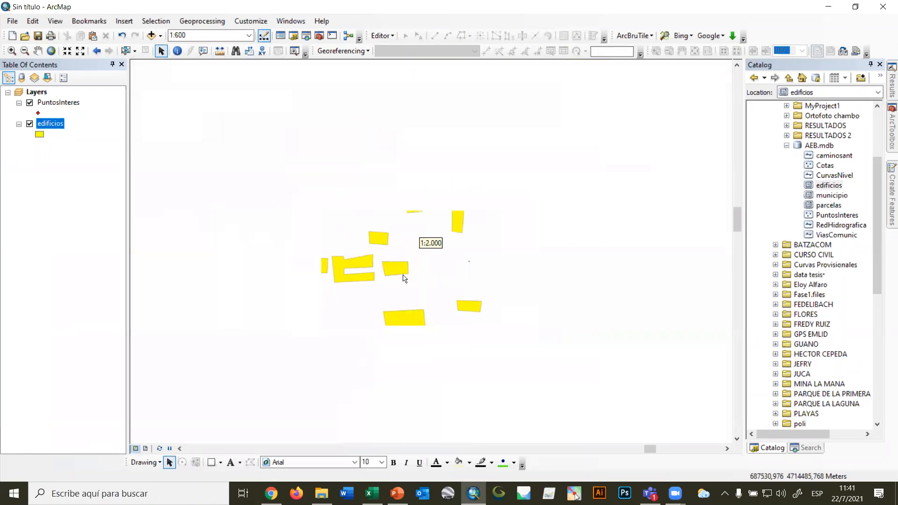
pyautogui.scroll(4, 404, 279)
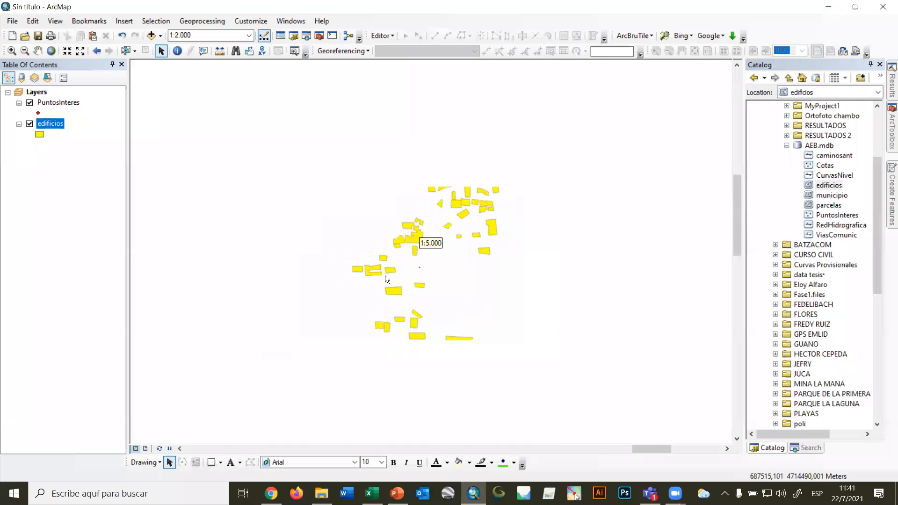
pyautogui.scroll(2, 391, 279)
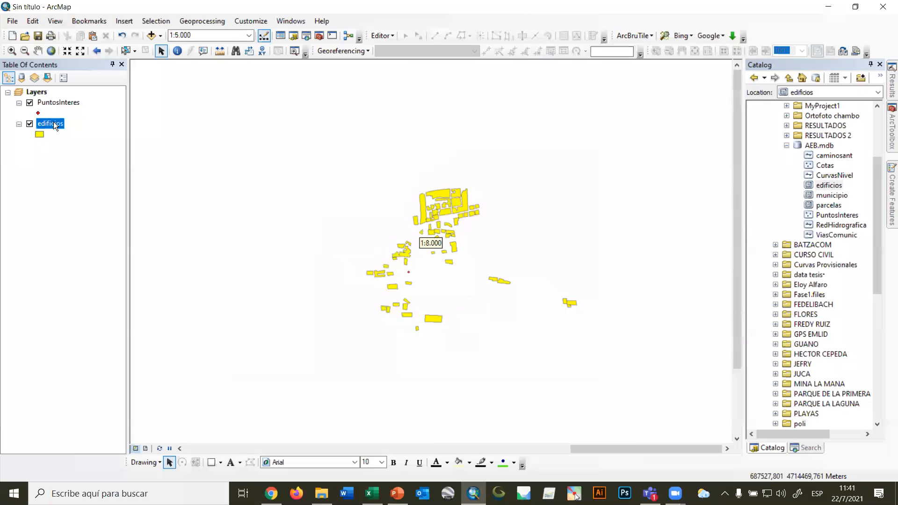
pyautogui.rightClick(53, 124)
pyautogui.click(73, 143)
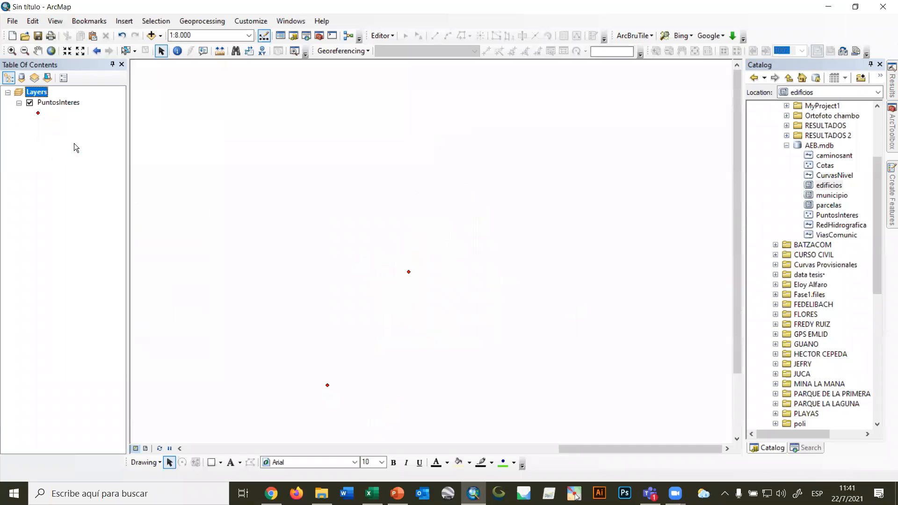
# Switch to Word, create a blank document and begin the exercise statement with "Averiguar cual es".
pyautogui.click(347, 494)
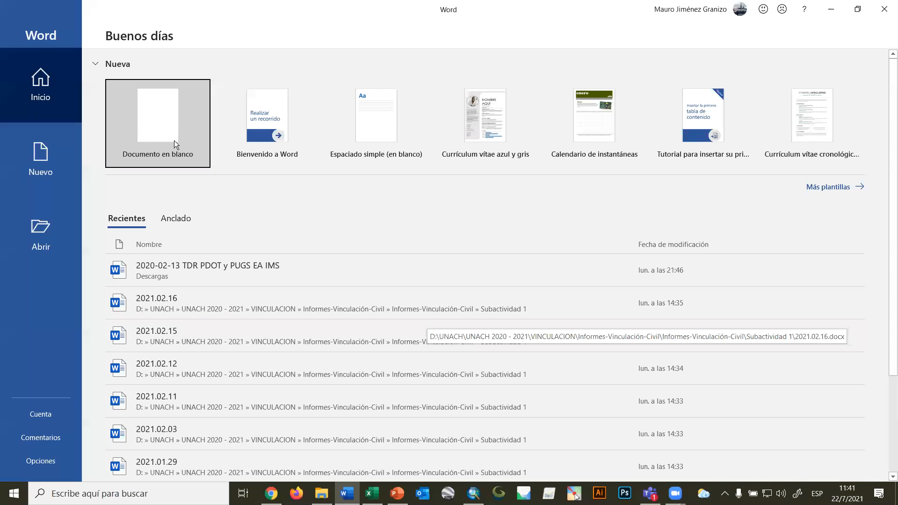
pyautogui.click(173, 141)
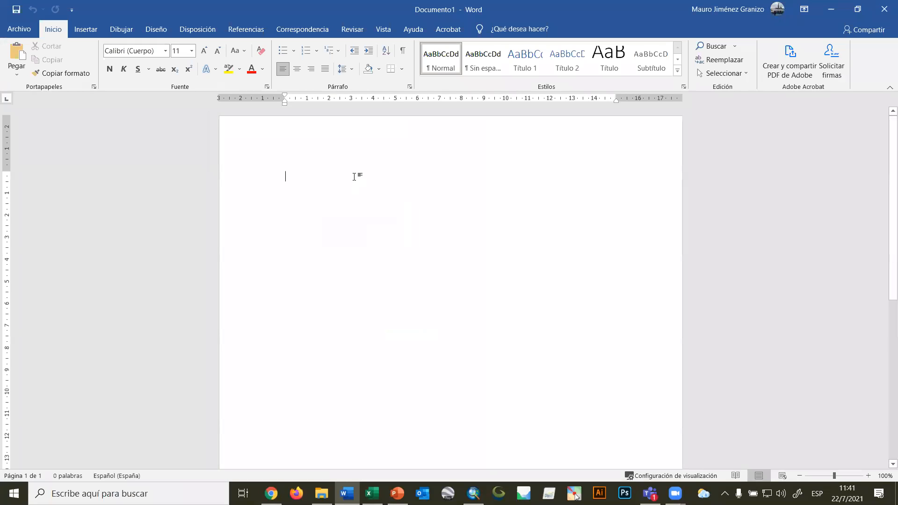
pyautogui.write('Averigiar')
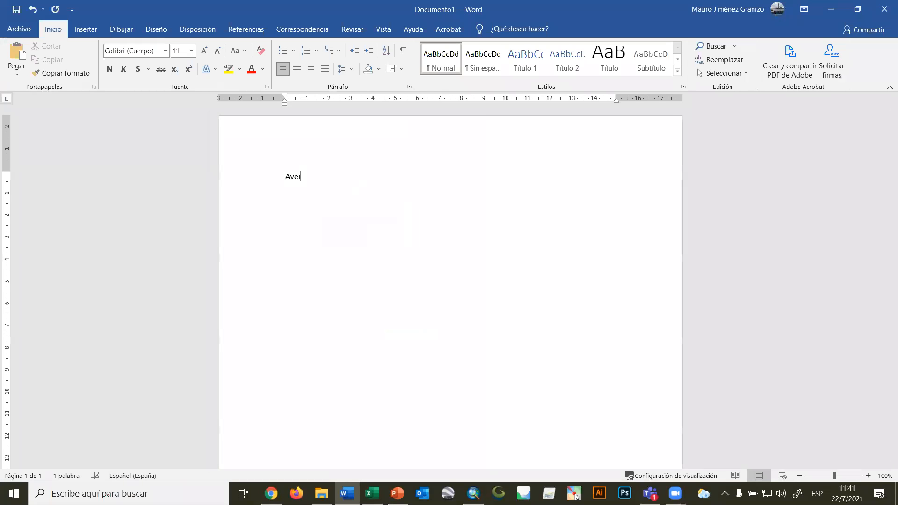
pyautogui.press('BackSpace')
pyautogui.press('BackSpace')
pyautogui.press('BackSpace')
pyautogui.press('BackSpace')
pyautogui.write('uar cual es el')
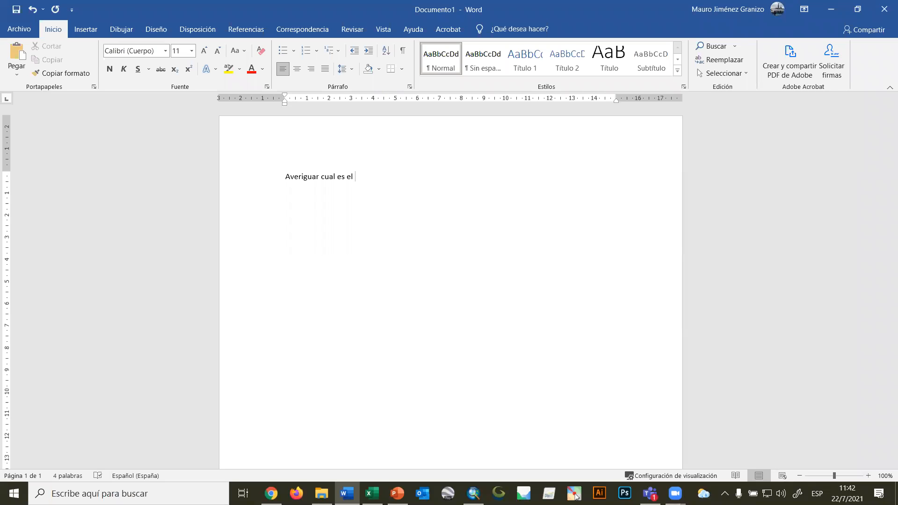
pyautogui.press('BackSpace')
pyautogui.press('BackSpace')
# Complete the statement with "la parcela de tipo rp mas cercana a cada punto de interés".
pyautogui.write('la parcela de tipo rp mas cercana a u')
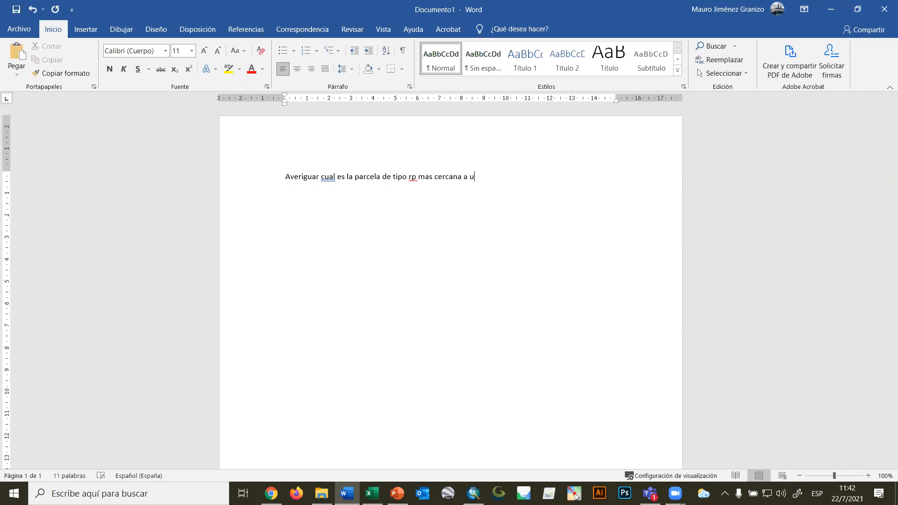
pyautogui.press('BackSpace')
pyautogui.write('cada punto de interés')
# Correct "cual" to "cuál", copy the whole sentence and return to ArcMap.
pyautogui.rightClick(324, 178)
pyautogui.click(321, 189)
pyautogui.moveTo(548, 178); pyautogui.dragTo(291, 180)
pyautogui.hotkey('ctrl', 'c')
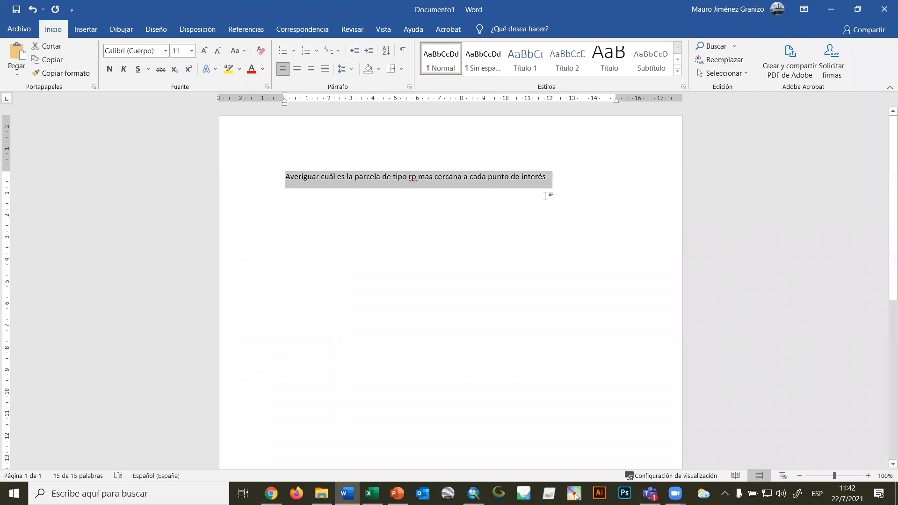
pyautogui.click(831, 9)
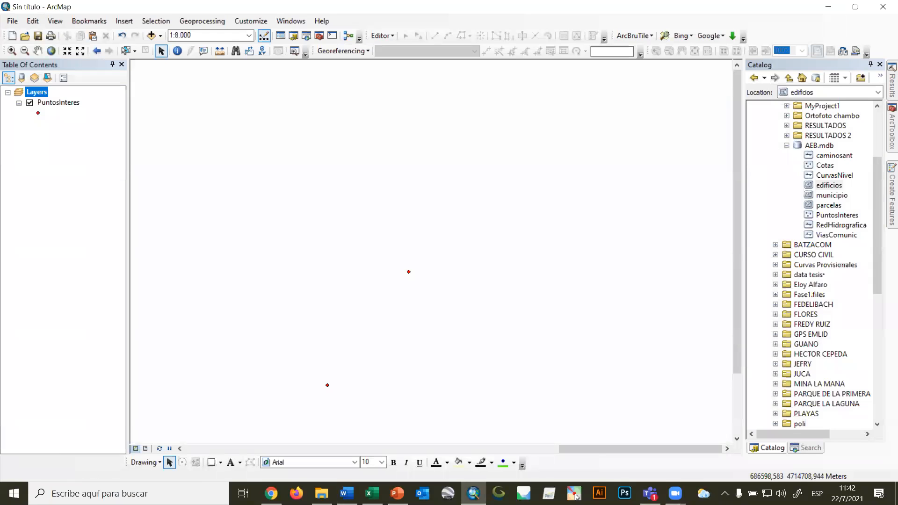
# Paste the copied sentence as a one-line heading above the map with the screen annotation tool.
pyautogui.click(575, 494)
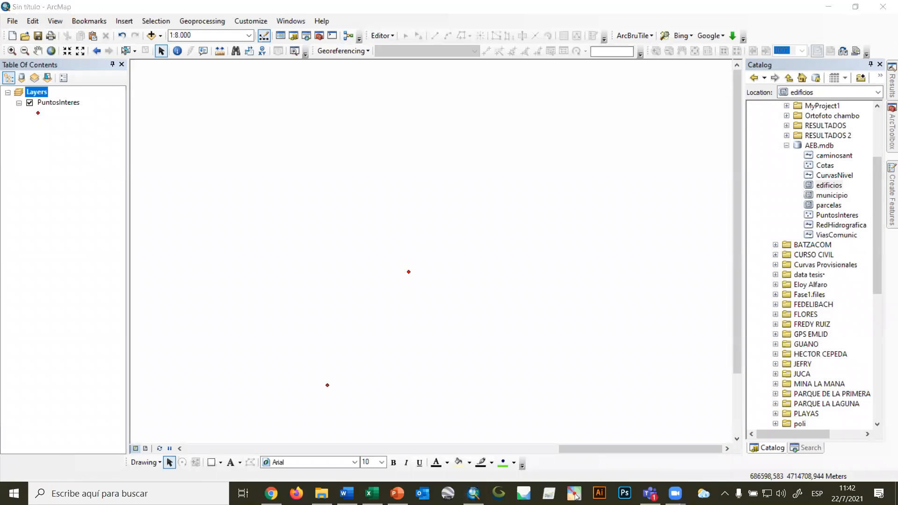
pyautogui.click(166, 73)
pyautogui.hotkey('ctrl', 'v')
pyautogui.moveTo(385, 86); pyautogui.dragTo(723, 89)
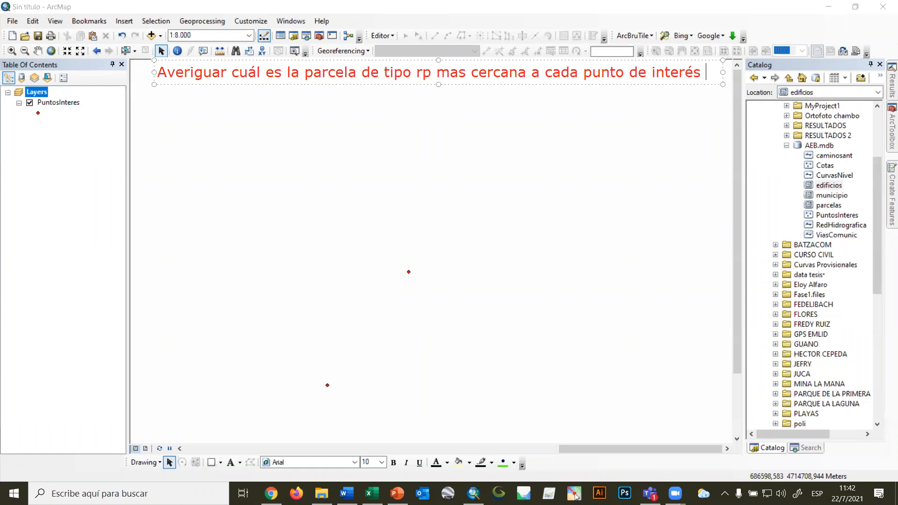
pyautogui.click(692, 193)
# Add the parcelas feature class from AEB.mdb to the map, accept the spatial reference warning and show all parcels.
pyautogui.moveTo(835, 209)
pyautogui.mouseDown()
pyautogui.moveTo(44, 200)
pyautogui.moveTo(47, 179)
pyautogui.mouseUp()
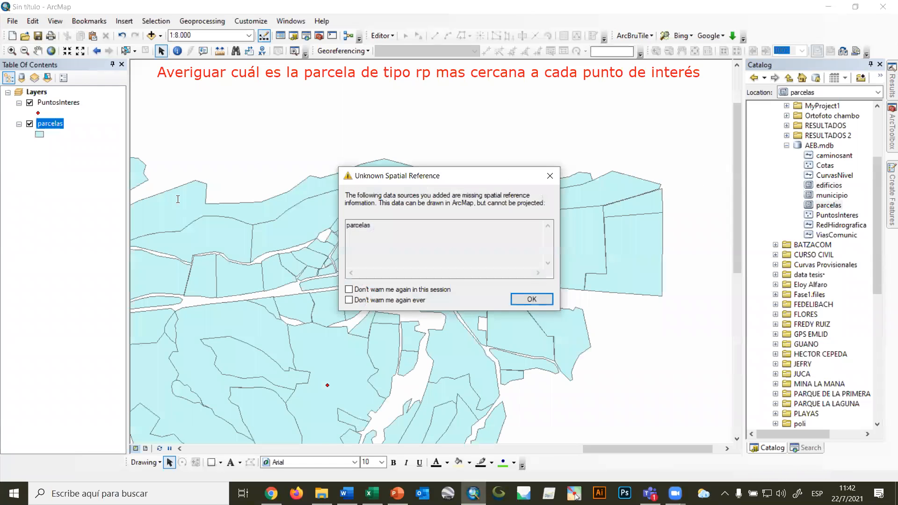
pyautogui.click(530, 299)
pyautogui.scroll(-4, 404, 317)
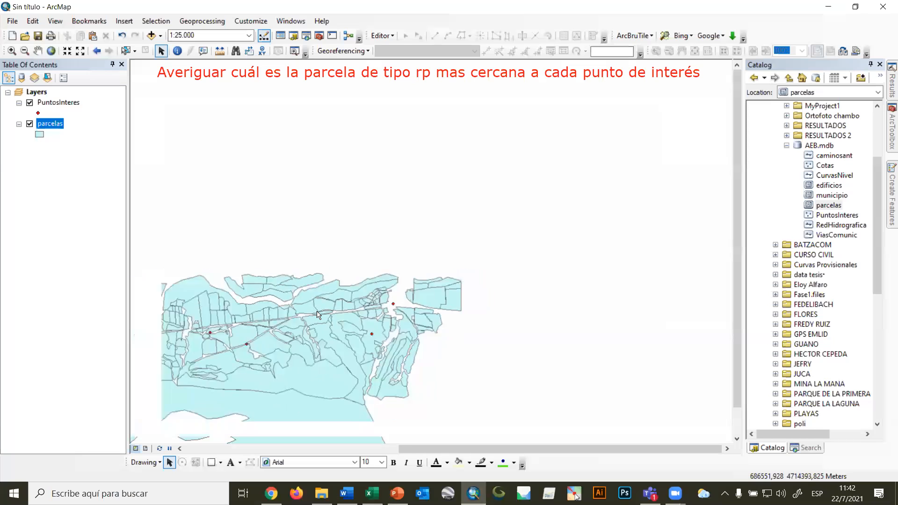
pyautogui.scroll(-3, 317, 314)
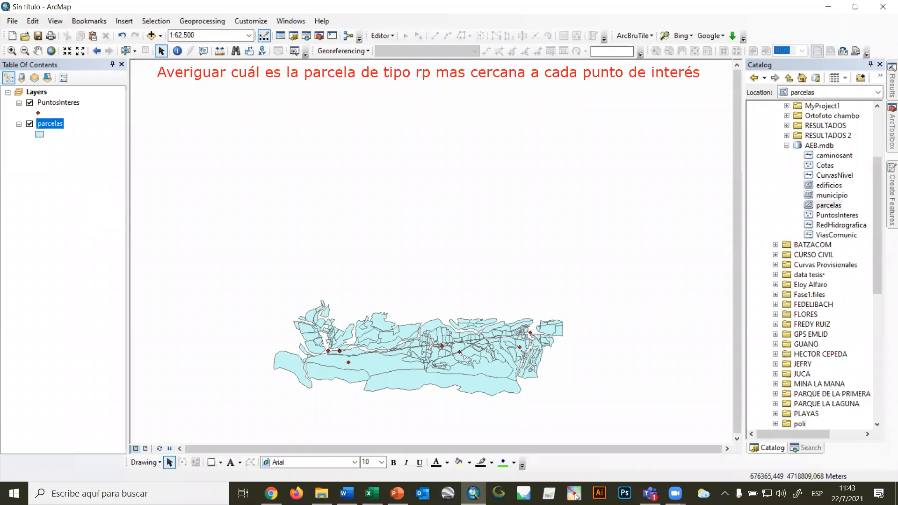
# Draw two input boxes labelled "Parc." and "PIN" over the map with the screen annotation pen.
pyautogui.click(576, 497)
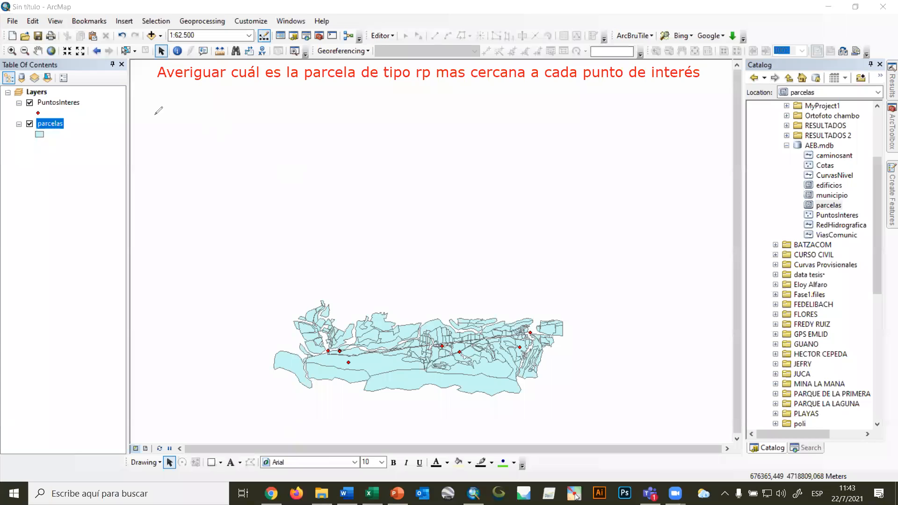
pyautogui.moveTo(158, 115)
pyautogui.mouseDown()
pyautogui.moveTo(176, 115)
pyautogui.moveTo(149, 137)
pyautogui.moveTo(223, 135)
pyautogui.moveTo(229, 116)
pyautogui.mouseUp()
pyautogui.moveTo(229, 117); pyautogui.dragTo(214, 138)
pyautogui.moveTo(163, 117); pyautogui.dragTo(206, 127)
pyautogui.click(205, 133)
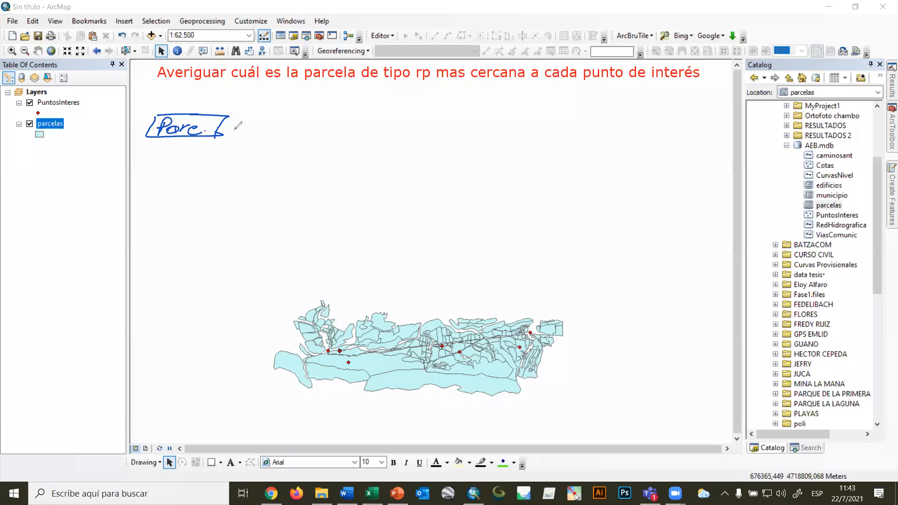
pyautogui.moveTo(148, 190)
pyautogui.mouseDown()
pyautogui.moveTo(221, 190)
pyautogui.moveTo(206, 211)
pyautogui.moveTo(229, 208)
pyautogui.moveTo(218, 211)
pyautogui.mouseUp()
pyautogui.moveTo(159, 193)
pyautogui.mouseDown()
pyautogui.moveTo(190, 192)
pyautogui.moveTo(202, 204)
pyautogui.mouseUp()
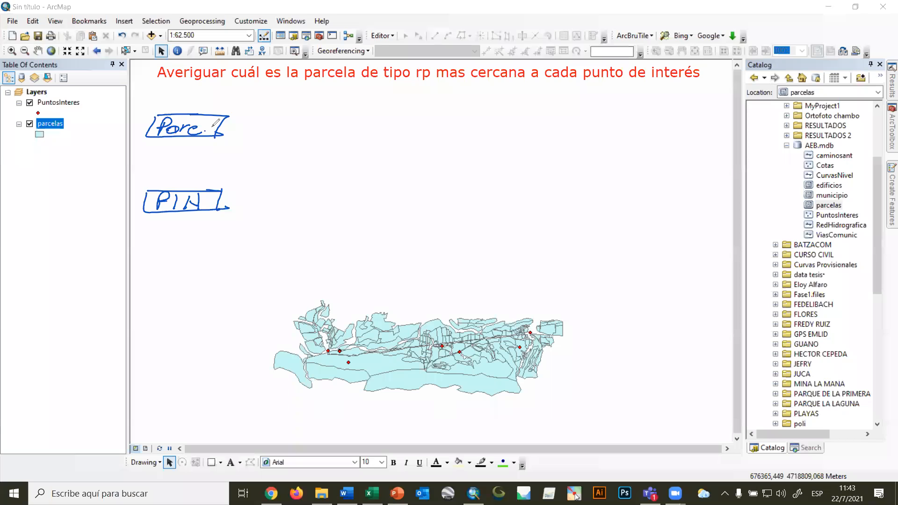
# Draw a process line labelled "SXL" and "TIPO='rp'" from the "Parc." box to an empty output box.
pyautogui.moveTo(219, 125); pyautogui.dragTo(316, 125)
pyautogui.moveTo(263, 108)
pyautogui.mouseDown()
pyautogui.moveTo(248, 117)
pyautogui.moveTo(309, 117)
pyautogui.mouseUp()
pyautogui.moveTo(229, 141); pyautogui.dragTo(227, 154)
pyautogui.moveTo(220, 139)
pyautogui.mouseDown()
pyautogui.moveTo(243, 142)
pyautogui.moveTo(238, 157)
pyautogui.moveTo(247, 157)
pyautogui.mouseUp()
pyautogui.moveTo(249, 143)
pyautogui.mouseDown()
pyautogui.moveTo(261, 154)
pyautogui.moveTo(291, 147)
pyautogui.mouseUp()
pyautogui.moveTo(276, 153)
pyautogui.mouseDown()
pyautogui.moveTo(307, 146)
pyautogui.moveTo(312, 157)
pyautogui.mouseUp()
pyautogui.moveTo(313, 145)
pyautogui.mouseDown()
pyautogui.moveTo(325, 146)
pyautogui.moveTo(349, 114)
pyautogui.moveTo(348, 137)
pyautogui.moveTo(432, 115)
pyautogui.mouseUp()
pyautogui.moveTo(360, 135); pyautogui.dragTo(435, 139)
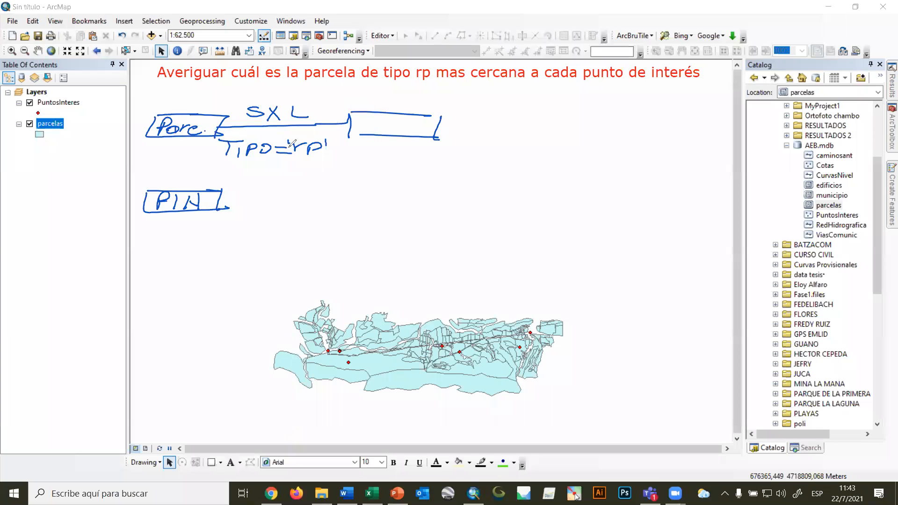
# Underline the TIPO condition, label the output box "Par rp" and join it with the "PIN" box by connector lines.
pyautogui.moveTo(219, 165); pyautogui.dragTo(329, 166)
pyautogui.moveTo(370, 112)
pyautogui.mouseDown()
pyautogui.moveTo(386, 128)
pyautogui.moveTo(420, 124)
pyautogui.moveTo(423, 137)
pyautogui.moveTo(432, 127)
pyautogui.mouseUp()
pyautogui.moveTo(221, 201); pyautogui.dragTo(417, 193)
pyautogui.moveTo(438, 129)
pyautogui.mouseDown()
pyautogui.moveTo(478, 133)
pyautogui.moveTo(463, 177)
pyautogui.mouseUp()
pyautogui.moveTo(406, 193); pyautogui.dragTo(476, 197)
pyautogui.moveTo(467, 166); pyautogui.dragTo(451, 201)
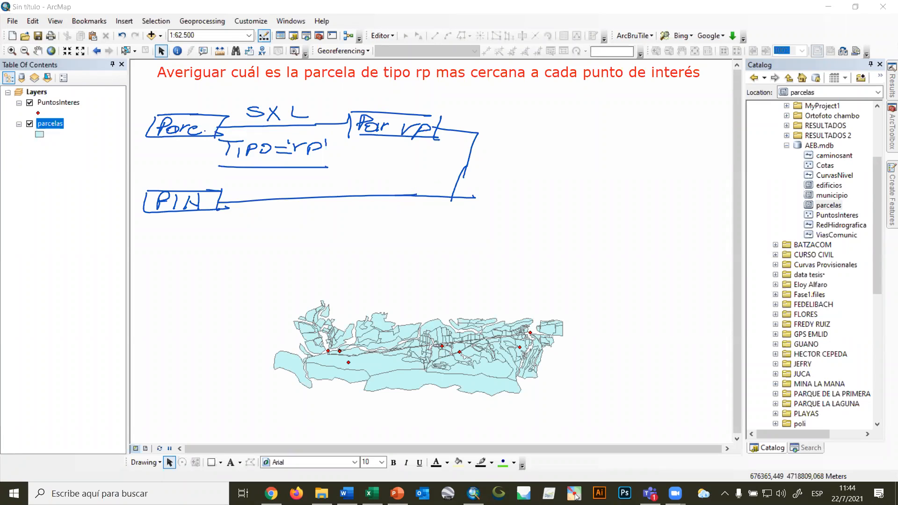
# Correct the selection label to "SXA" and draw a process line labelled "NEAR" from the joined connectors.
pyautogui.moveTo(311, 115); pyautogui.dragTo(295, 111)
pyautogui.moveTo(289, 122)
pyautogui.mouseDown()
pyautogui.moveTo(300, 107)
pyautogui.moveTo(312, 115)
pyautogui.mouseUp()
pyautogui.moveTo(466, 165); pyautogui.dragTo(613, 161)
pyautogui.moveTo(491, 146)
pyautogui.mouseDown()
pyautogui.moveTo(510, 141)
pyautogui.moveTo(515, 125)
pyautogui.moveTo(519, 145)
pyautogui.mouseUp()
pyautogui.moveTo(521, 133)
pyautogui.mouseDown()
pyautogui.moveTo(533, 133)
pyautogui.moveTo(535, 144)
pyautogui.mouseUp()
pyautogui.moveTo(535, 145); pyautogui.dragTo(550, 144)
pyautogui.moveTo(537, 142); pyautogui.dragTo(555, 143)
pyautogui.moveTo(555, 134); pyautogui.dragTo(572, 144)
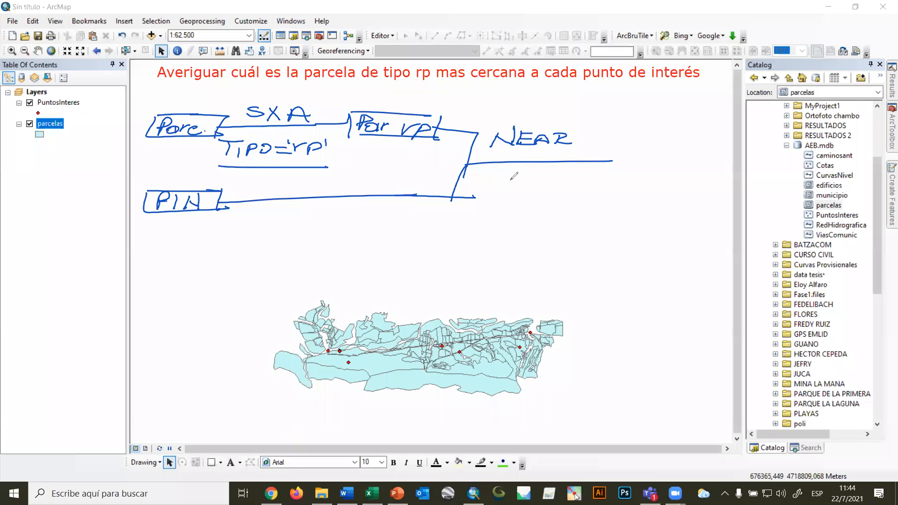
# Write the parameter labels "CE =", "CN =", "L =" and "A =" below the NEAR process line.
pyautogui.moveTo(490, 169)
pyautogui.mouseDown()
pyautogui.moveTo(504, 180)
pyautogui.moveTo(514, 168)
pyautogui.moveTo(542, 179)
pyautogui.mouseUp()
pyautogui.moveTo(488, 196); pyautogui.dragTo(489, 203)
pyautogui.moveTo(491, 195)
pyautogui.mouseDown()
pyautogui.moveTo(492, 204)
pyautogui.moveTo(500, 194)
pyautogui.mouseUp()
pyautogui.moveTo(499, 194)
pyautogui.mouseDown()
pyautogui.moveTo(500, 203)
pyautogui.moveTo(538, 197)
pyautogui.moveTo(542, 204)
pyautogui.mouseUp()
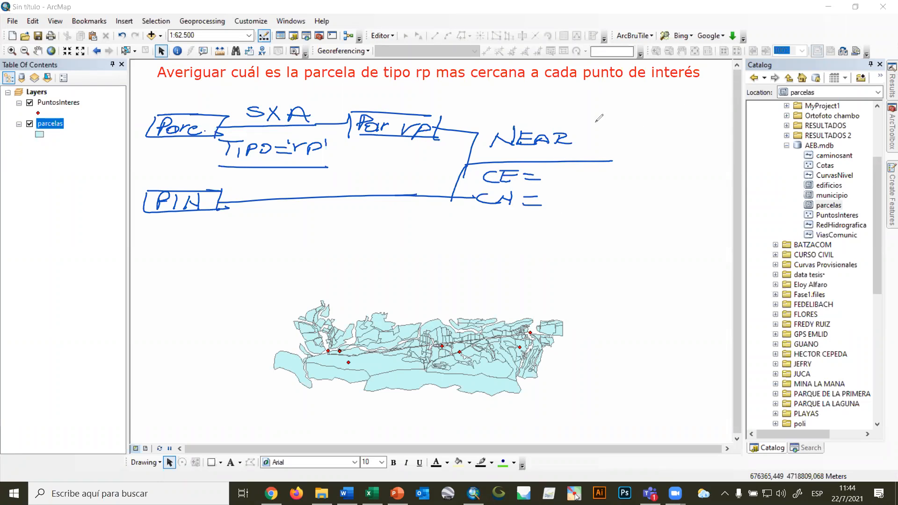
pyautogui.moveTo(480, 222)
pyautogui.mouseDown()
pyautogui.moveTo(496, 232)
pyautogui.moveTo(491, 256)
pyautogui.moveTo(530, 228)
pyautogui.moveTo(530, 250)
pyautogui.mouseUp()
pyautogui.moveTo(507, 257); pyautogui.dragTo(531, 256)
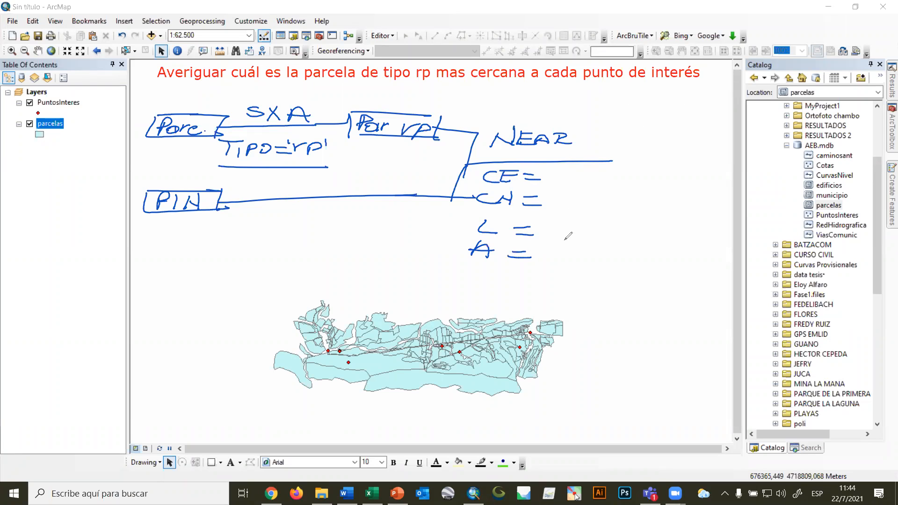
# Tick the L and A parameters and the TIPO condition, and fill in CE with "Par rp" and CN with "P.INT".
pyautogui.moveTo(548, 226); pyautogui.dragTo(569, 222)
pyautogui.moveTo(556, 252); pyautogui.dragTo(583, 246)
pyautogui.moveTo(331, 164); pyautogui.dragTo(345, 158)
pyautogui.moveTo(556, 168)
pyautogui.mouseDown()
pyautogui.moveTo(558, 182)
pyautogui.moveTo(568, 171)
pyautogui.moveTo(575, 181)
pyautogui.moveTo(625, 175)
pyautogui.mouseUp()
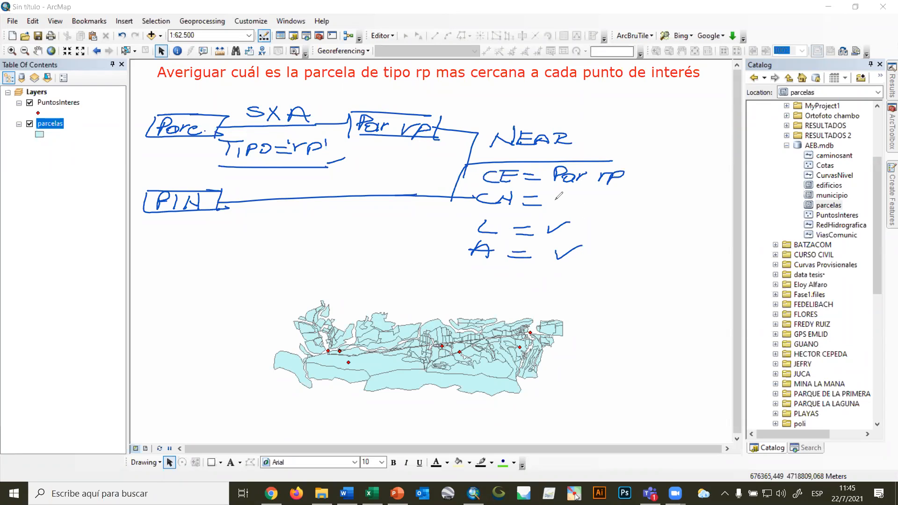
pyautogui.moveTo(555, 188); pyautogui.dragTo(554, 205)
pyautogui.moveTo(555, 187)
pyautogui.mouseDown()
pyautogui.moveTo(568, 205)
pyautogui.moveTo(599, 186)
pyautogui.moveTo(606, 205)
pyautogui.moveTo(621, 188)
pyautogui.mouseUp()
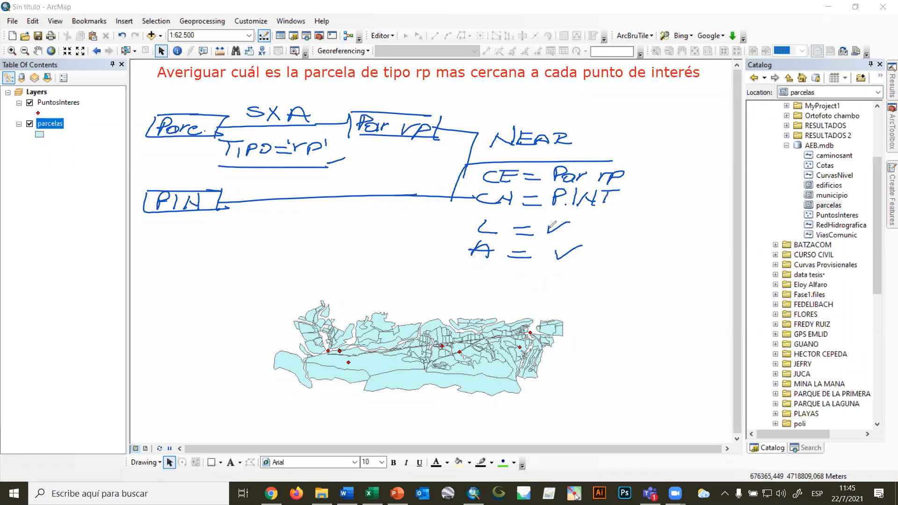
# Frame the L and A check marks and extend the NEAR line to an empty output box.
pyautogui.moveTo(547, 222)
pyautogui.mouseDown()
pyautogui.moveTo(578, 220)
pyautogui.moveTo(577, 236)
pyautogui.moveTo(595, 261)
pyautogui.moveTo(606, 243)
pyautogui.mouseUp()
pyautogui.moveTo(604, 163); pyautogui.dragTo(642, 162)
pyautogui.moveTo(645, 145)
pyautogui.mouseDown()
pyautogui.moveTo(641, 178)
pyautogui.moveTo(727, 149)
pyautogui.mouseUp()
pyautogui.moveTo(640, 178); pyautogui.dragTo(734, 179)
pyautogui.moveTo(734, 147); pyautogui.dragTo(726, 187)
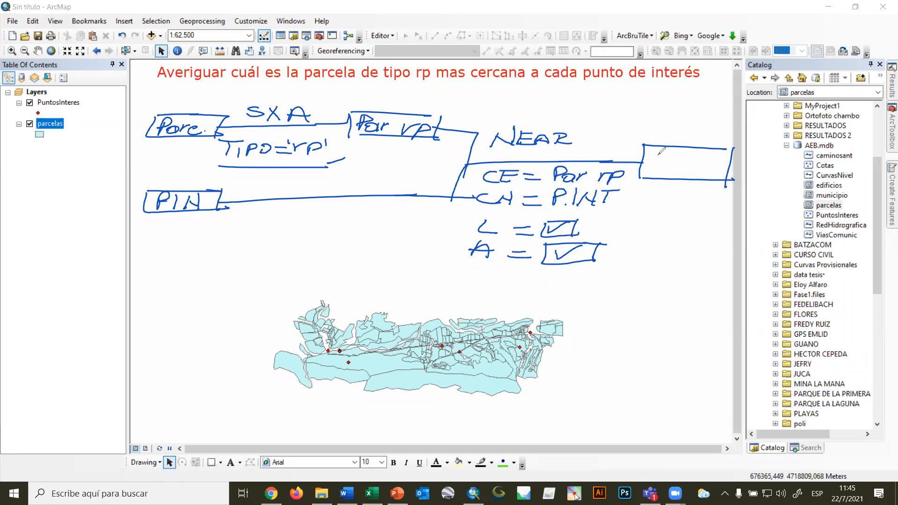
# Divide the output box into a small table with "ID" and "DIST" columns, and title it "PARC.".
pyautogui.moveTo(680, 148); pyautogui.dragTo(677, 183)
pyautogui.moveTo(640, 158); pyautogui.dragTo(747, 158)
pyautogui.moveTo(661, 146)
pyautogui.mouseDown()
pyautogui.moveTo(661, 155)
pyautogui.moveTo(726, 150)
pyautogui.moveTo(723, 156)
pyautogui.mouseUp()
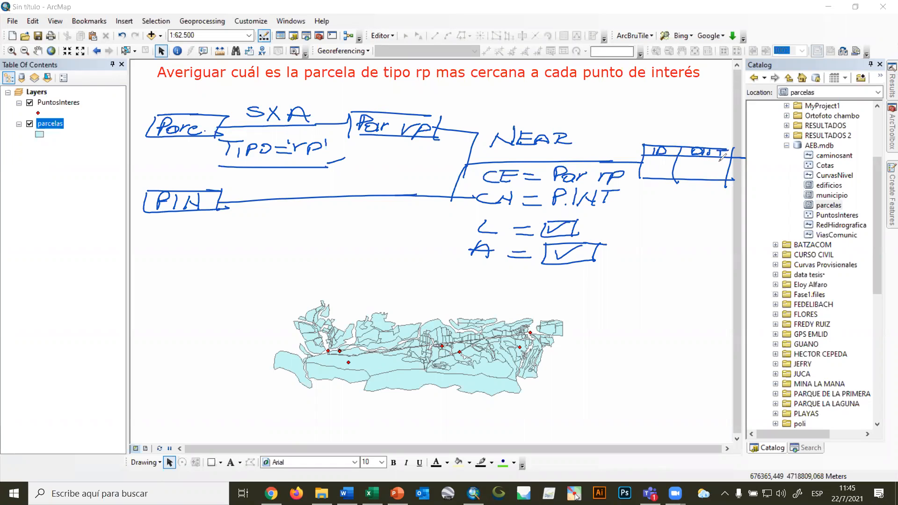
pyautogui.moveTo(661, 123); pyautogui.dragTo(662, 139)
pyautogui.moveTo(662, 123)
pyautogui.mouseDown()
pyautogui.moveTo(663, 134)
pyautogui.moveTo(682, 125)
pyautogui.moveTo(689, 140)
pyautogui.mouseUp()
pyautogui.moveTo(678, 135); pyautogui.dragTo(692, 124)
pyautogui.moveTo(692, 124)
pyautogui.mouseDown()
pyautogui.moveTo(702, 140)
pyautogui.moveTo(723, 141)
pyautogui.mouseUp()
pyautogui.click(728, 140)
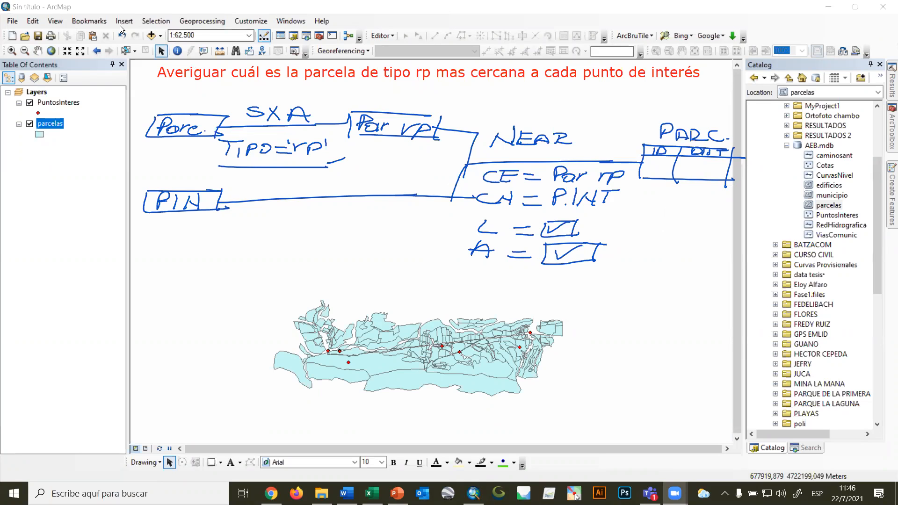
# Select by attributes the features of the parcelas layer where [TIPO] = 'rp'.
pyautogui.click(155, 21)
pyautogui.click(178, 33)
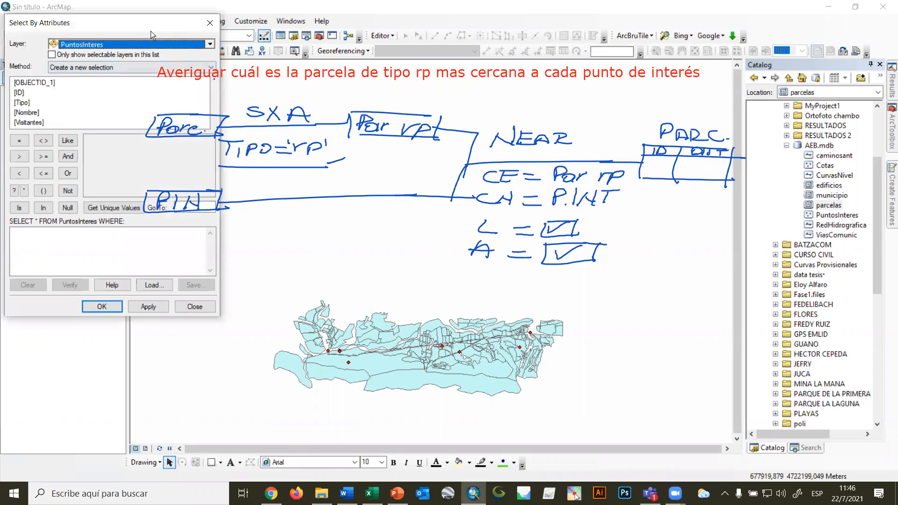
pyautogui.moveTo(151, 30); pyautogui.dragTo(247, 218)
pyautogui.click(306, 230)
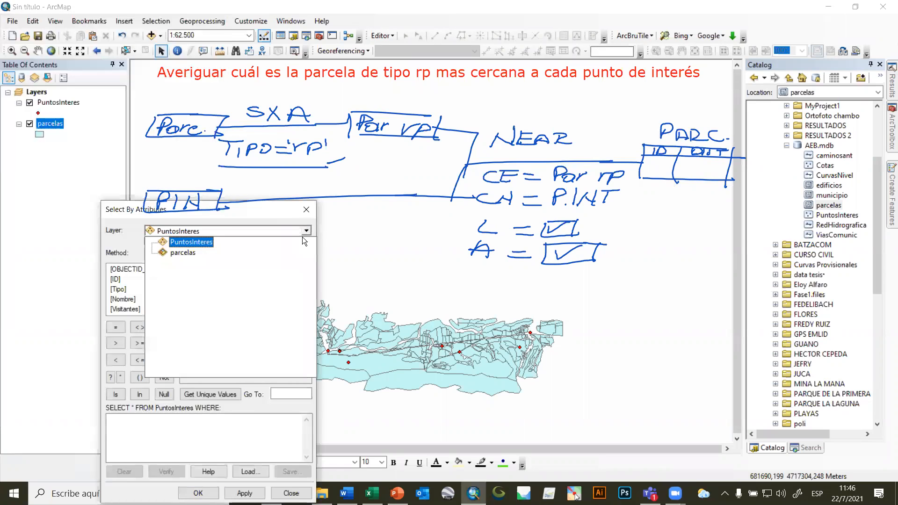
pyautogui.click(195, 252)
pyautogui.click(123, 289)
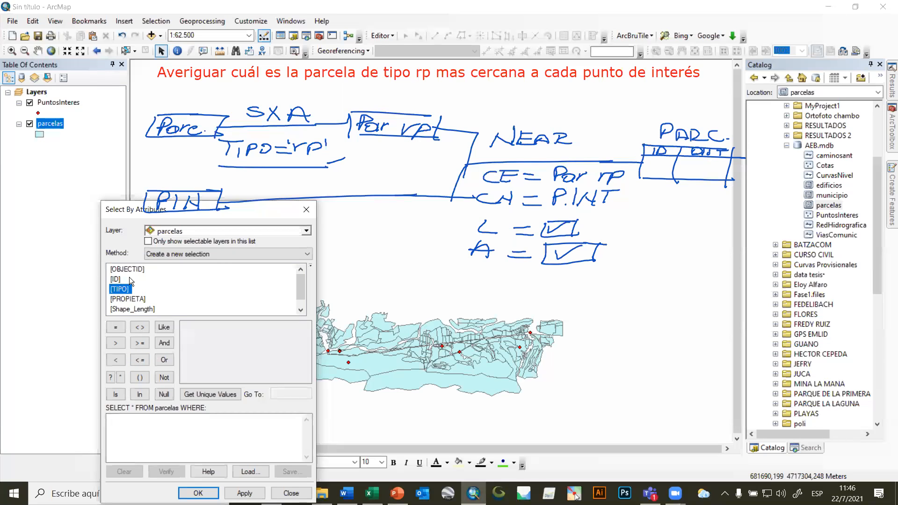
pyautogui.doubleClick(121, 289)
pyautogui.click(115, 328)
pyautogui.click(209, 392)
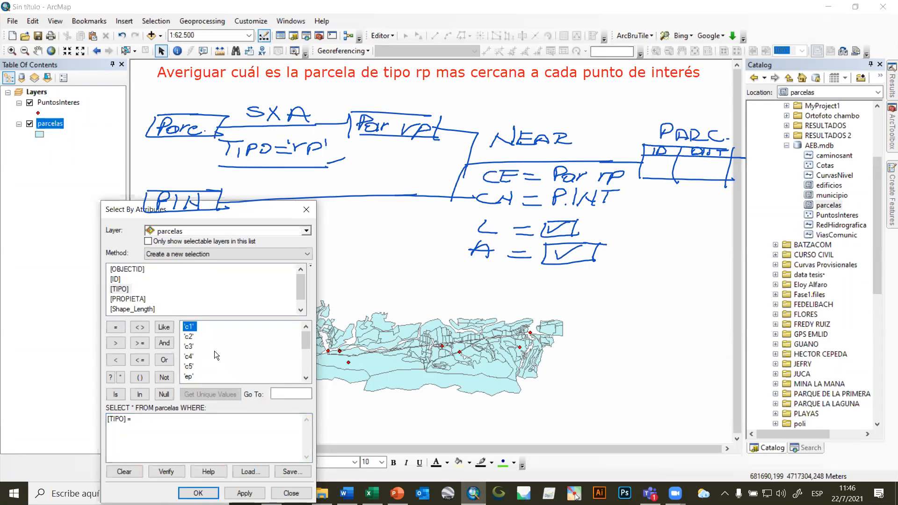
pyautogui.scroll(-5, 214, 352)
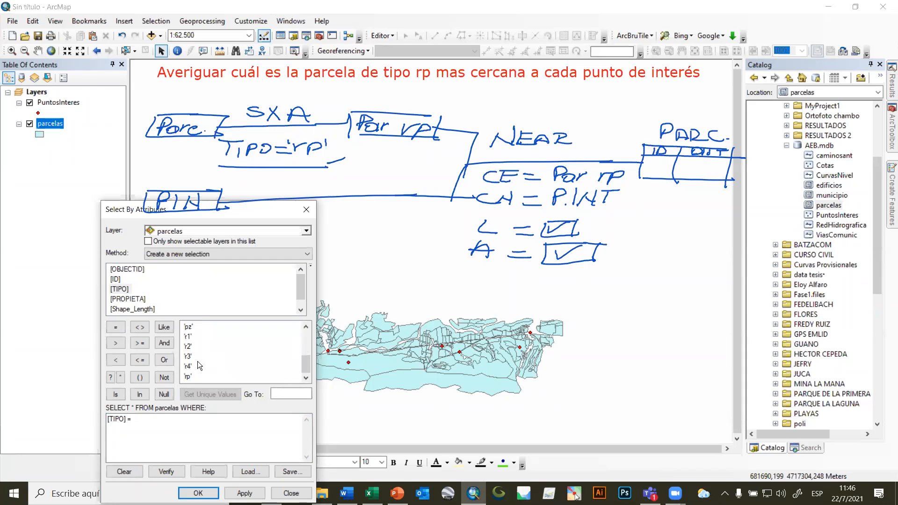
pyautogui.doubleClick(189, 377)
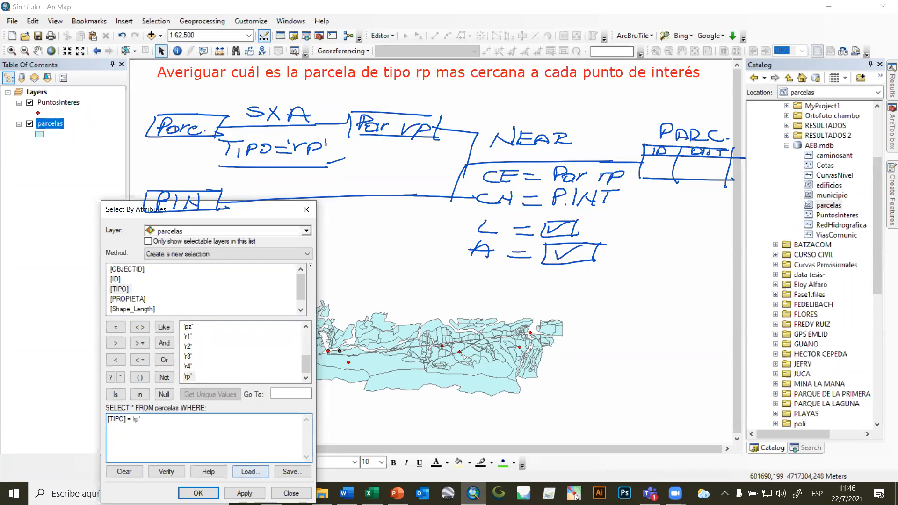
pyautogui.click(198, 493)
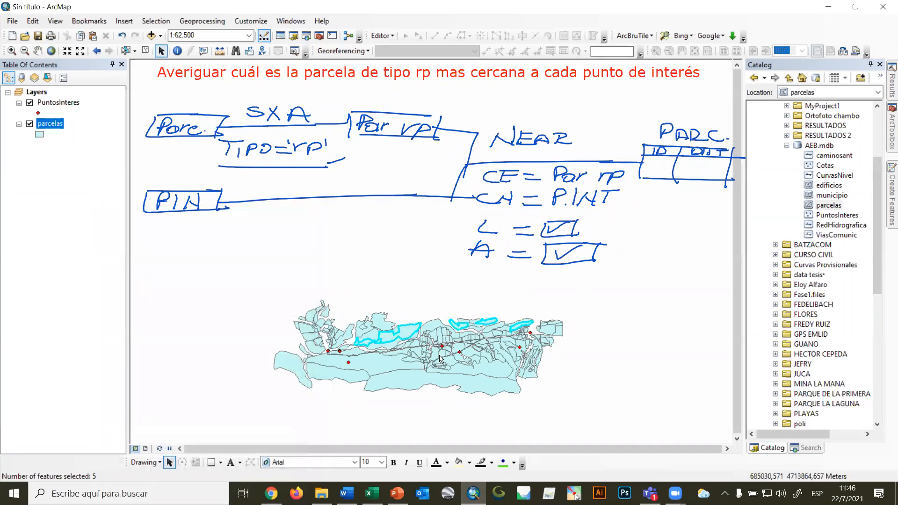
# Set up the Near tool with parcelas as input features, PuntosInteres as near features, and the Location and Angle options enabled.
pyautogui.click(891, 130)
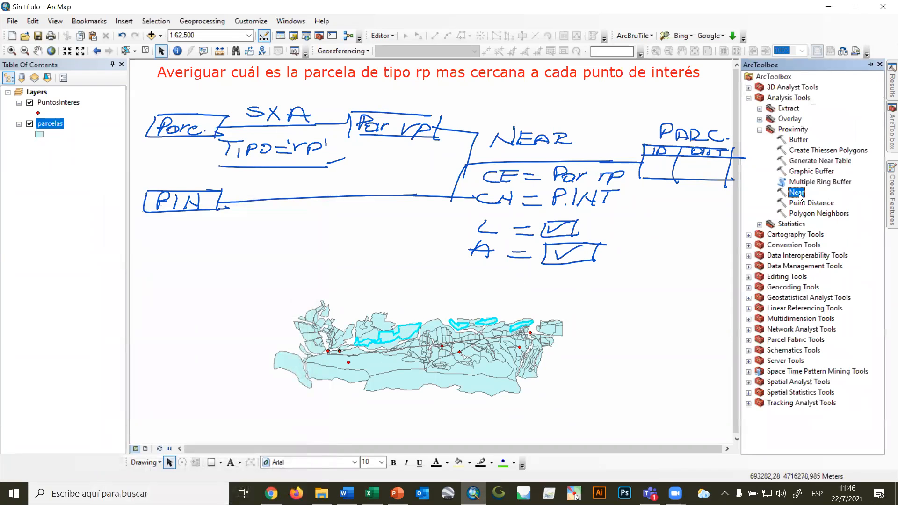
pyautogui.doubleClick(798, 193)
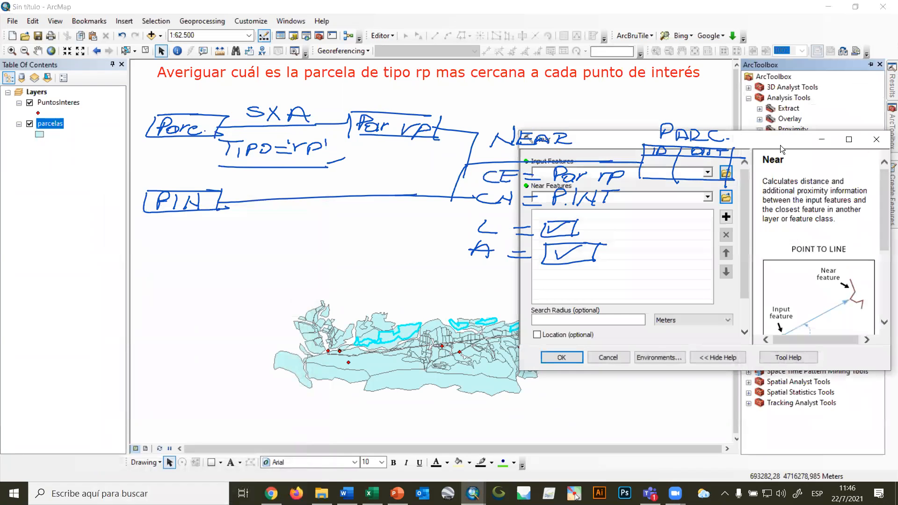
pyautogui.moveTo(786, 144); pyautogui.dragTo(850, 273)
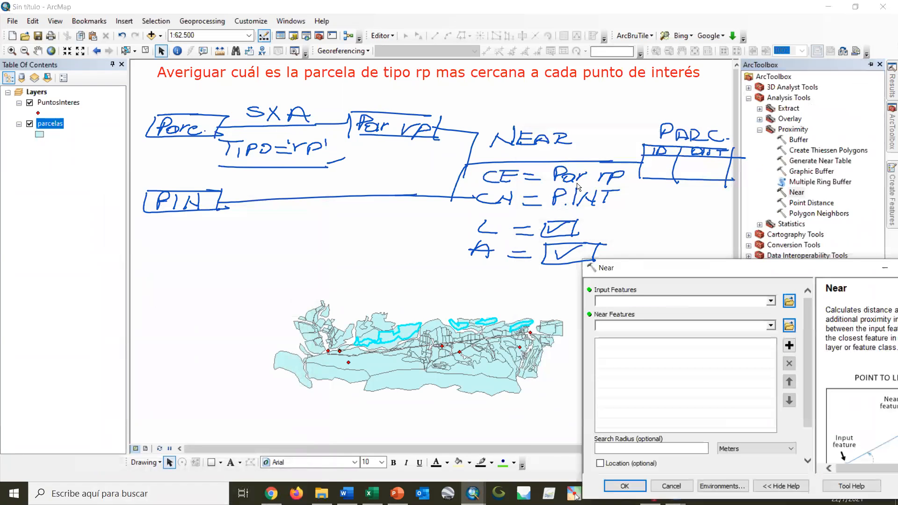
pyautogui.click(771, 301)
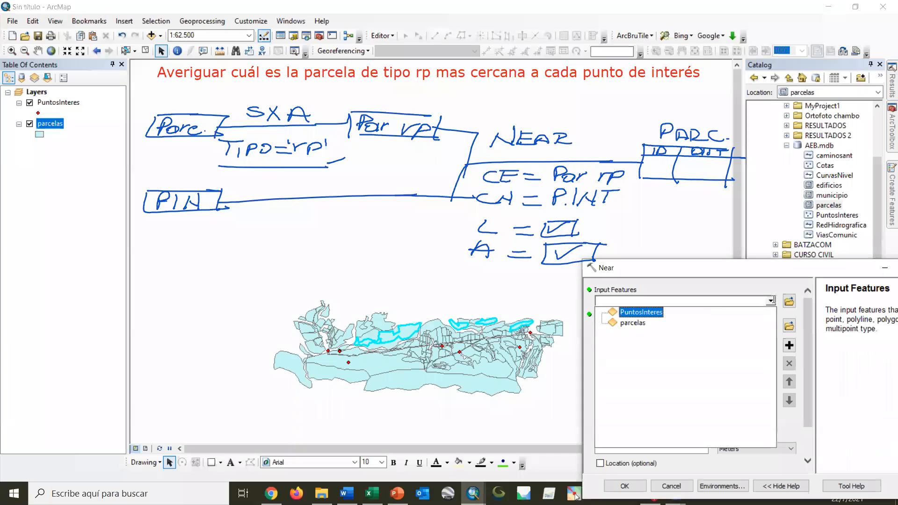
pyautogui.click(632, 328)
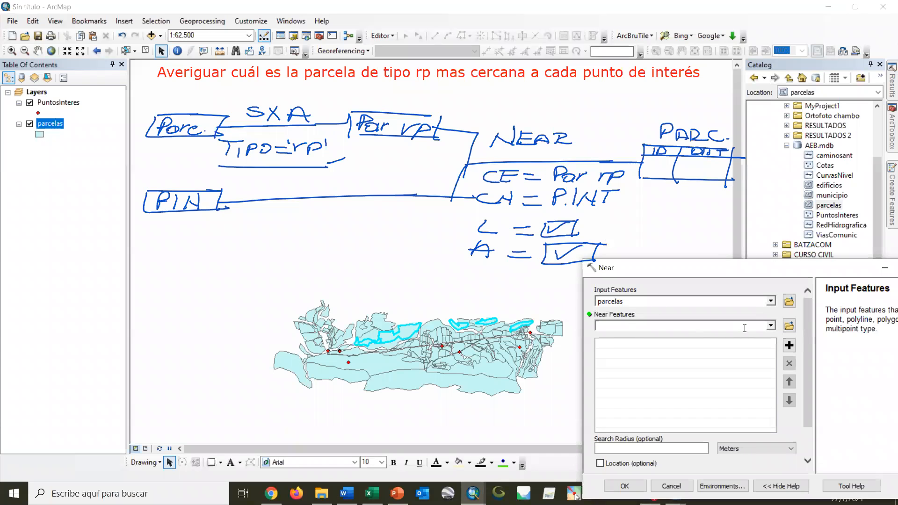
pyautogui.click(771, 325)
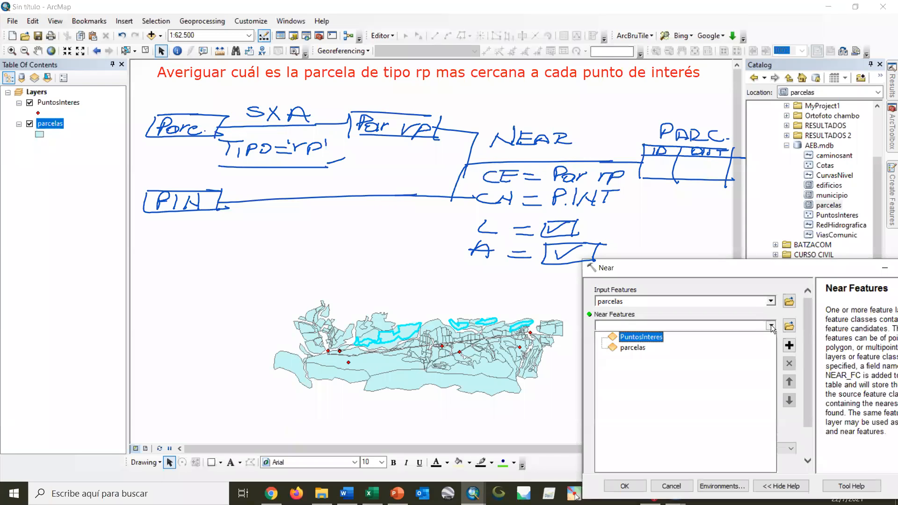
pyautogui.click(637, 337)
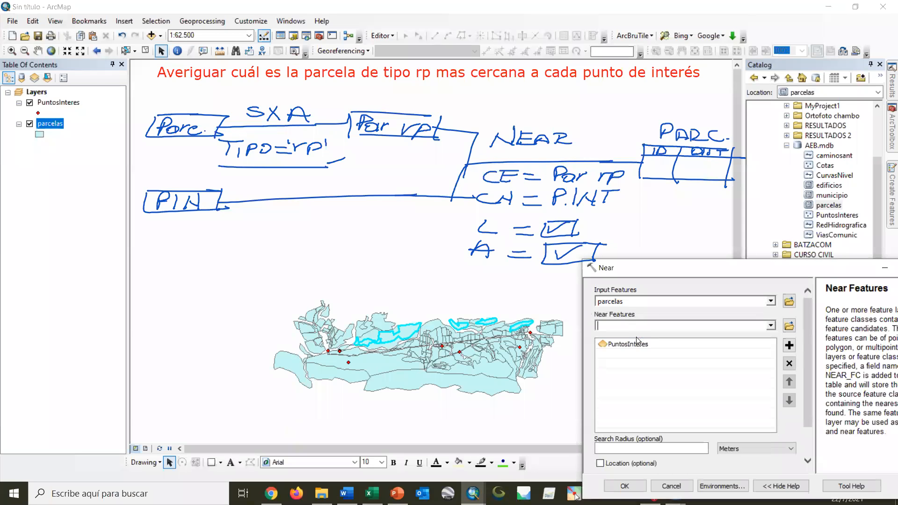
pyautogui.click(601, 464)
pyautogui.scroll(-1, 602, 449)
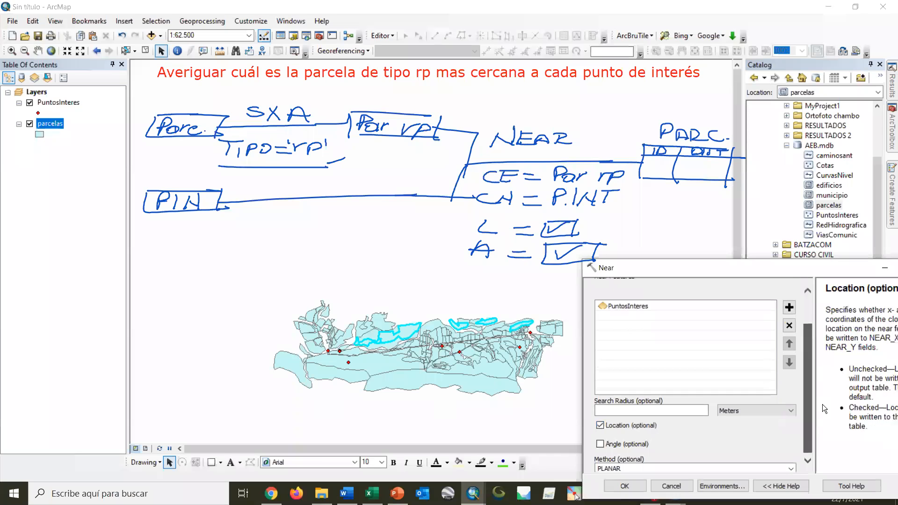
pyautogui.click(601, 442)
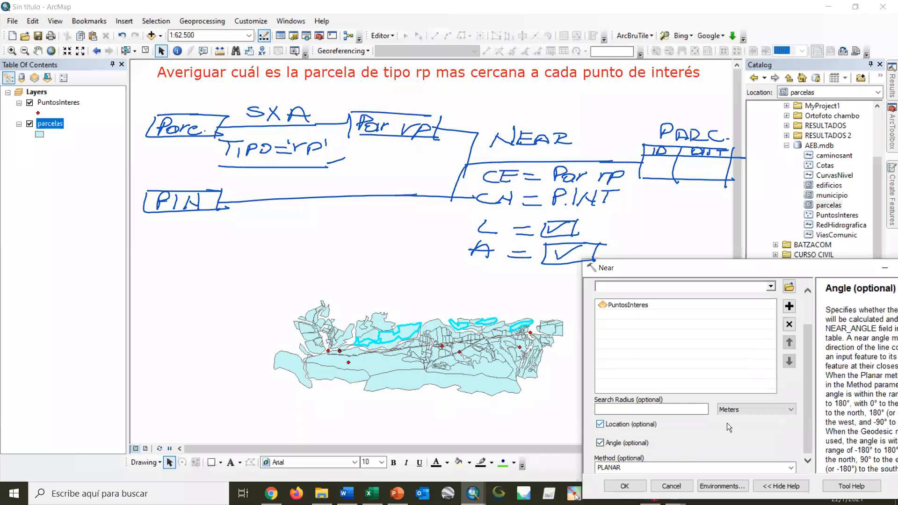
# Check the existing fields in the parcelas attribute table and close it.
pyautogui.rightClick(50, 124)
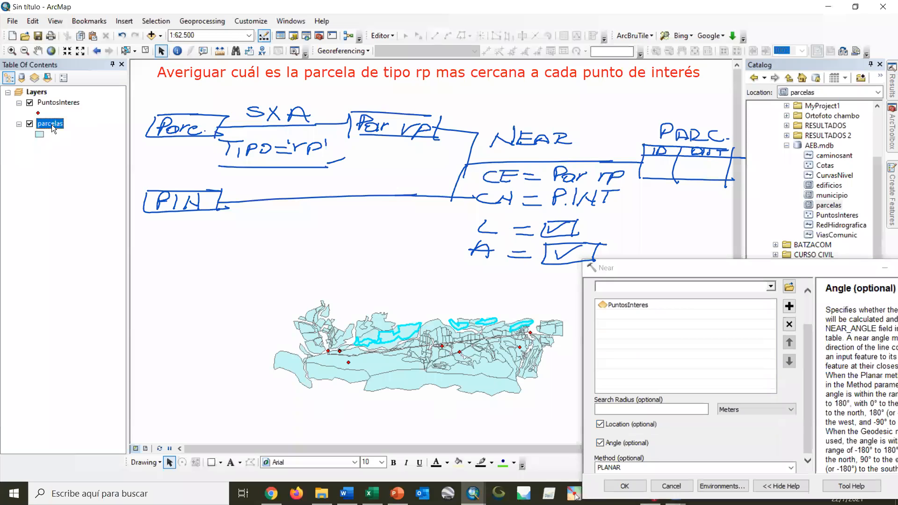
pyautogui.click(91, 160)
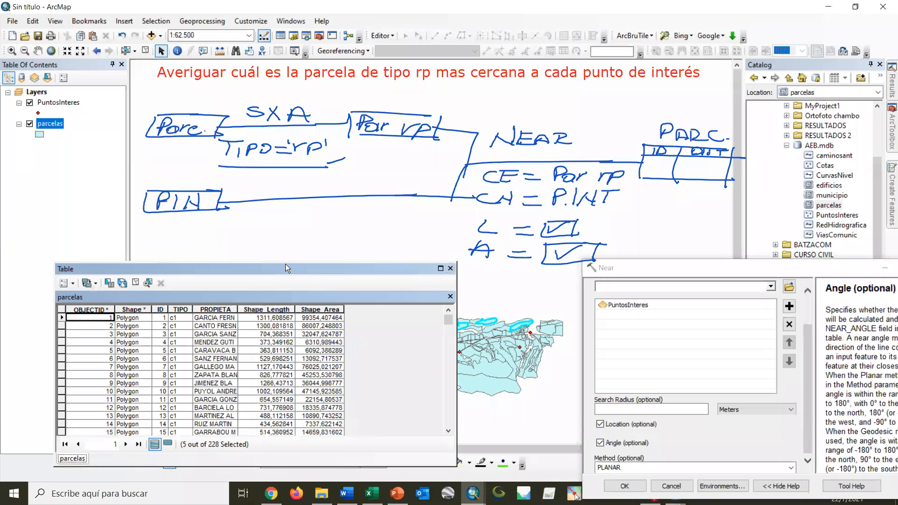
pyautogui.moveTo(280, 267); pyautogui.dragTo(243, 226)
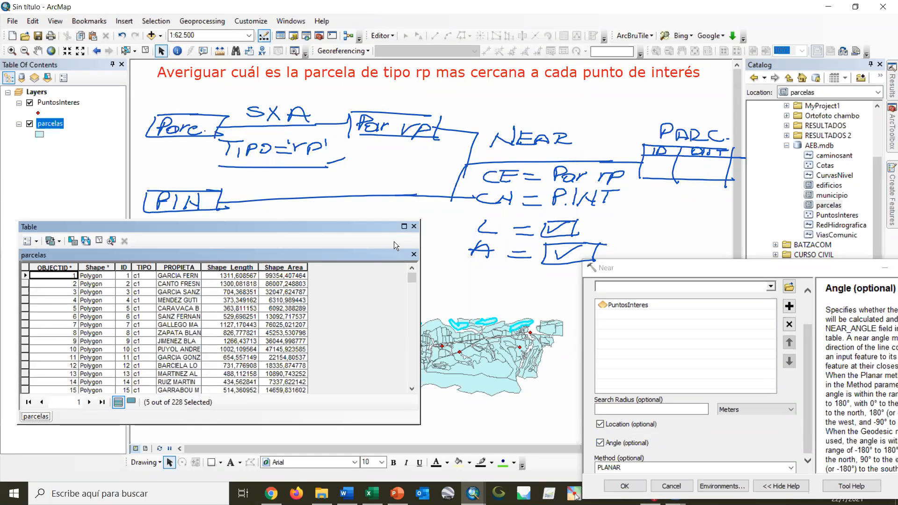
pyautogui.click(414, 226)
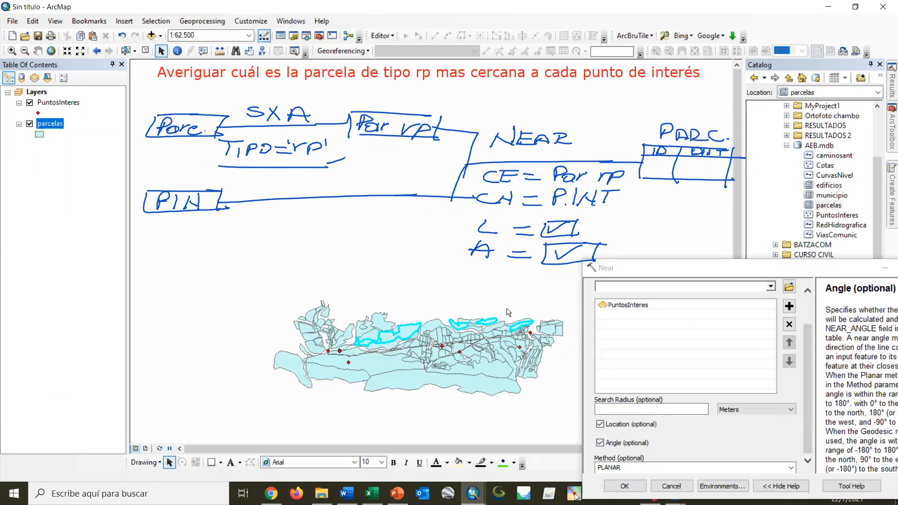
# Run the configured Near analysis on the selected parcels.
pyautogui.click(708, 266)
pyautogui.moveTo(706, 265); pyautogui.dragTo(389, 230)
pyautogui.click(309, 452)
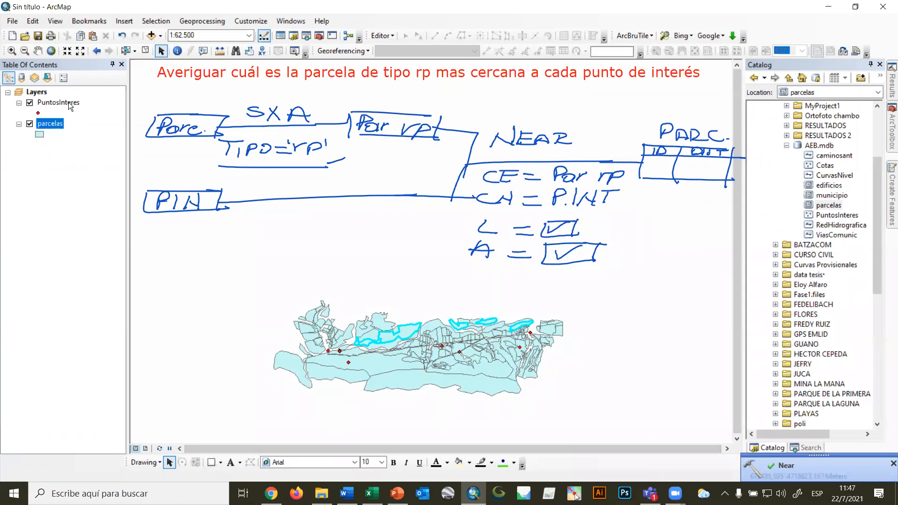
# Examine the NEAR distance, coordinate and angle fields in the parcelas attribute table and show only the selected records.
pyautogui.rightClick(59, 125)
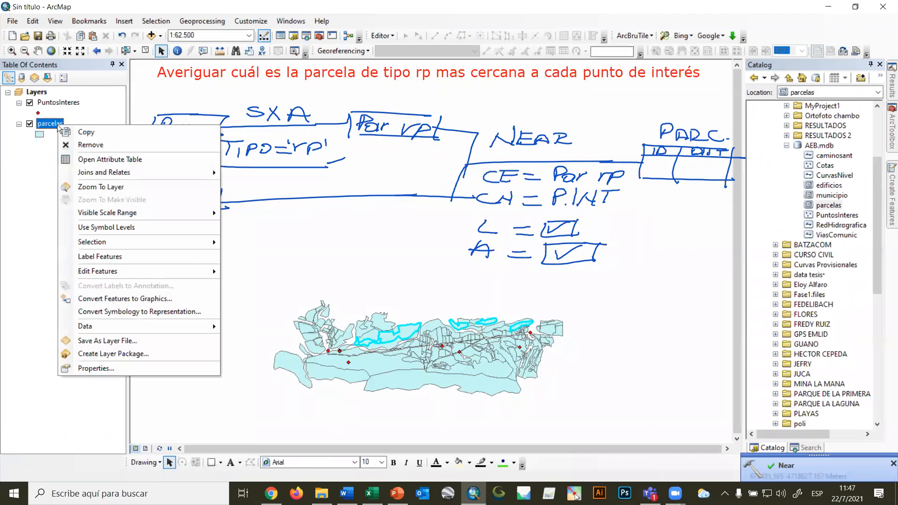
pyautogui.click(89, 159)
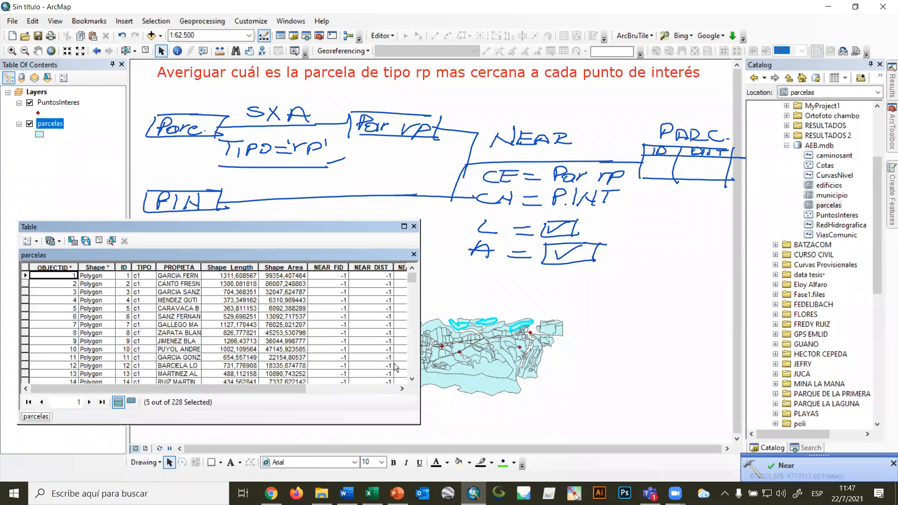
pyautogui.click(318, 389)
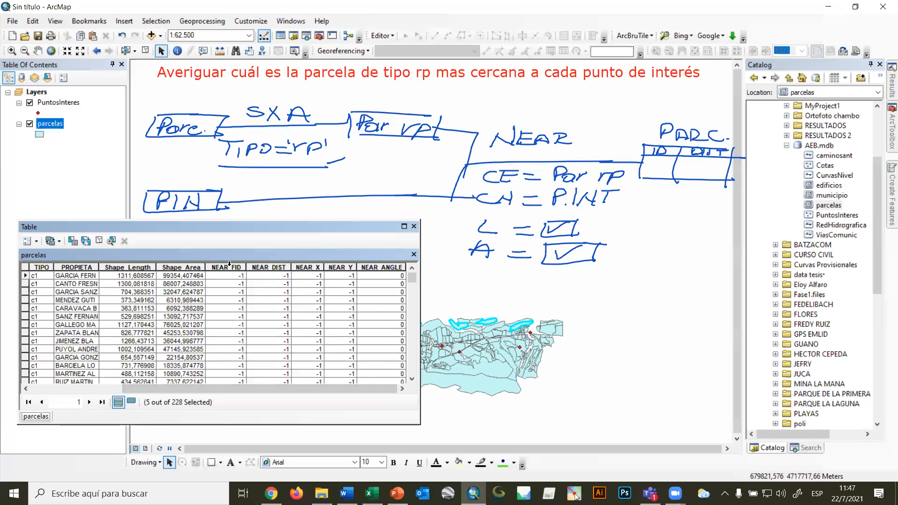
pyautogui.click(243, 268)
pyautogui.click(266, 268)
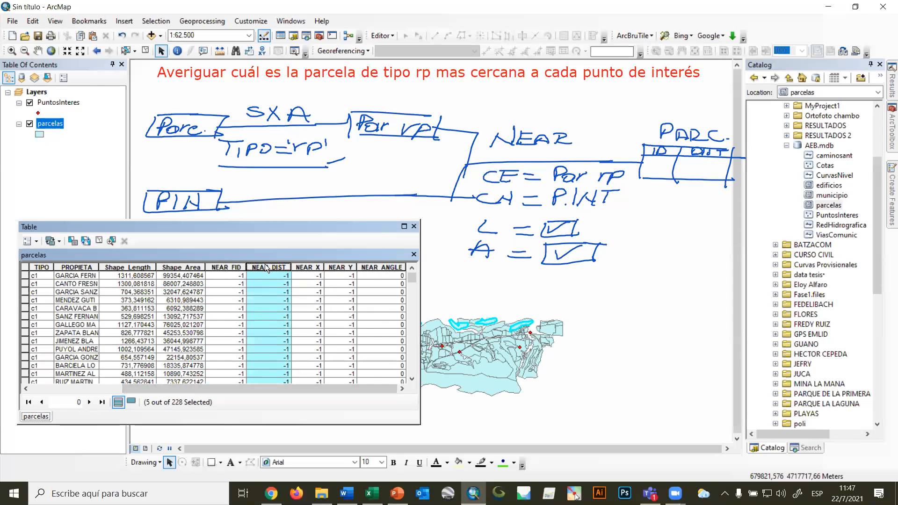
pyautogui.click(308, 268)
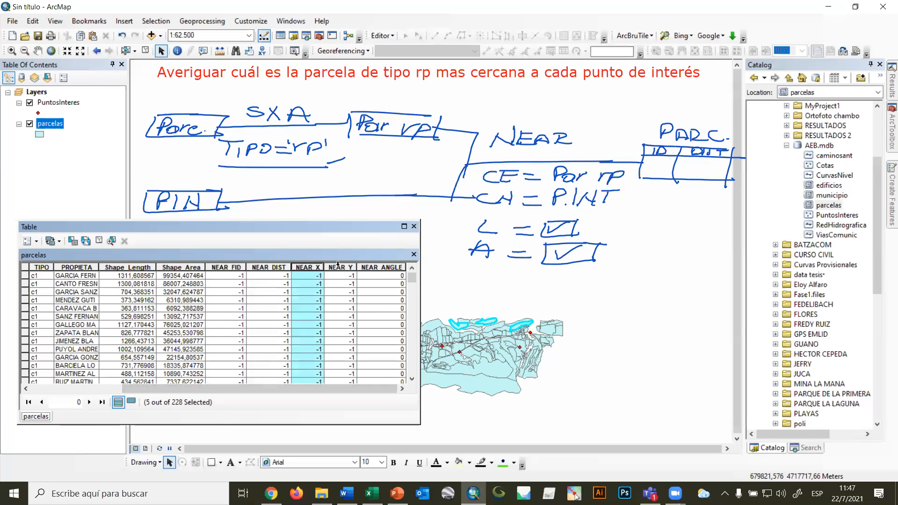
pyautogui.click(339, 267)
pyautogui.click(385, 268)
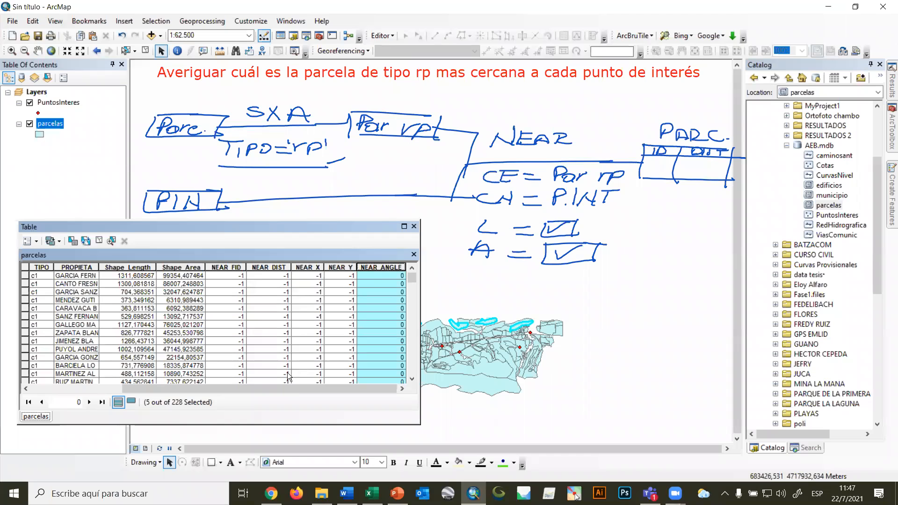
pyautogui.click(132, 403)
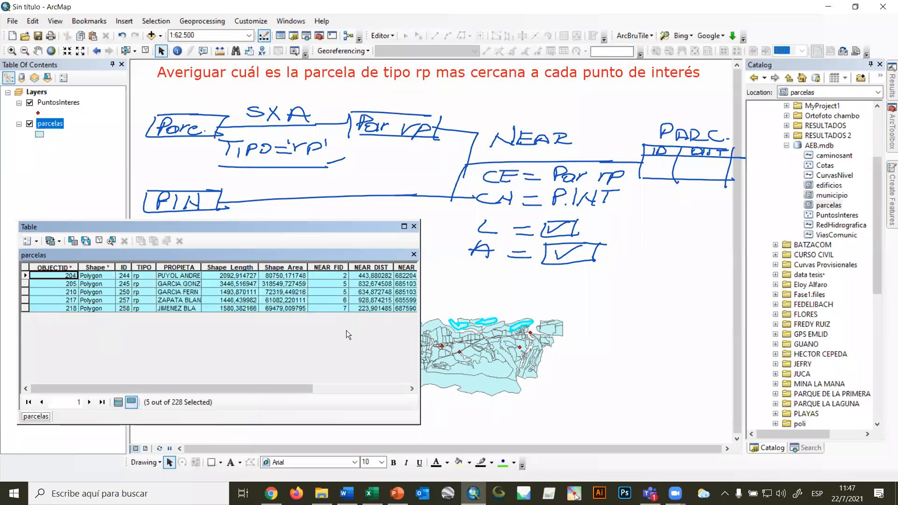
# Sort the selected parcelas records in ascending order by the NEAR_DIST field.
pyautogui.moveTo(264, 385); pyautogui.dragTo(362, 394)
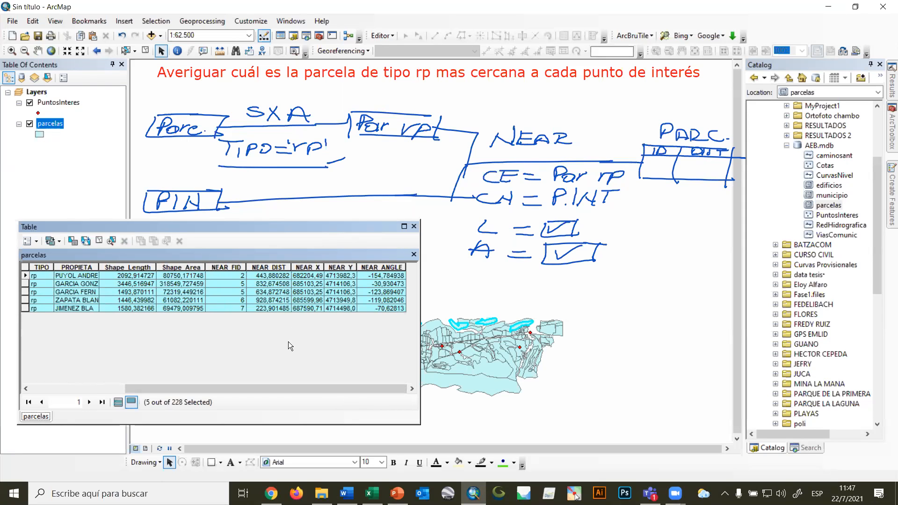
pyautogui.click(235, 267)
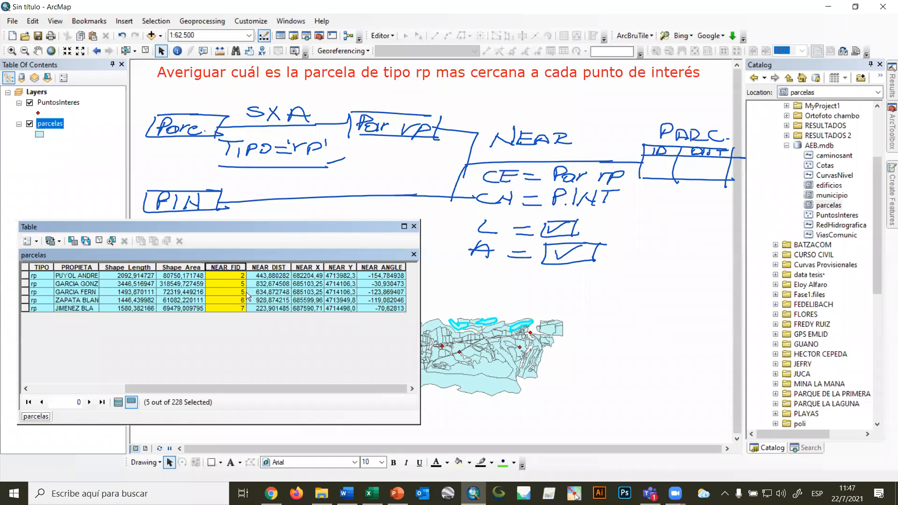
pyautogui.moveTo(253, 228); pyautogui.dragTo(377, 303)
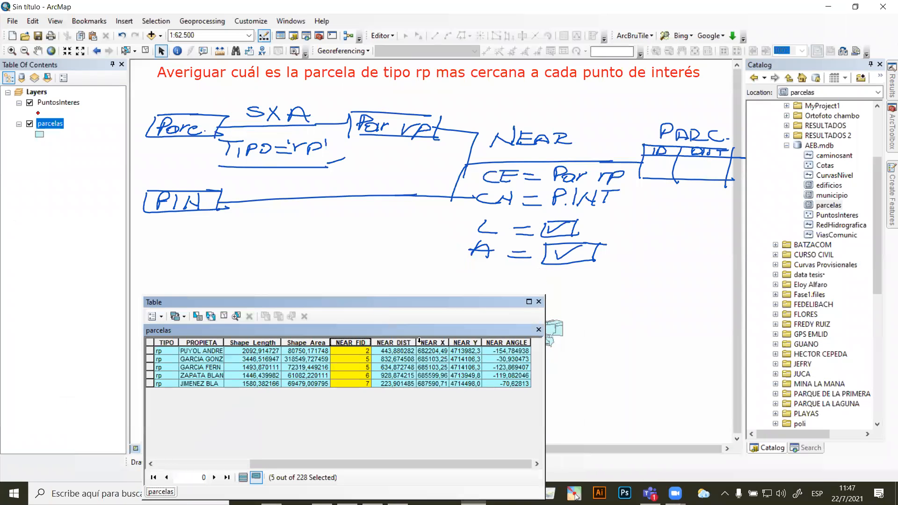
pyautogui.click(398, 343)
pyautogui.rightClick(398, 342)
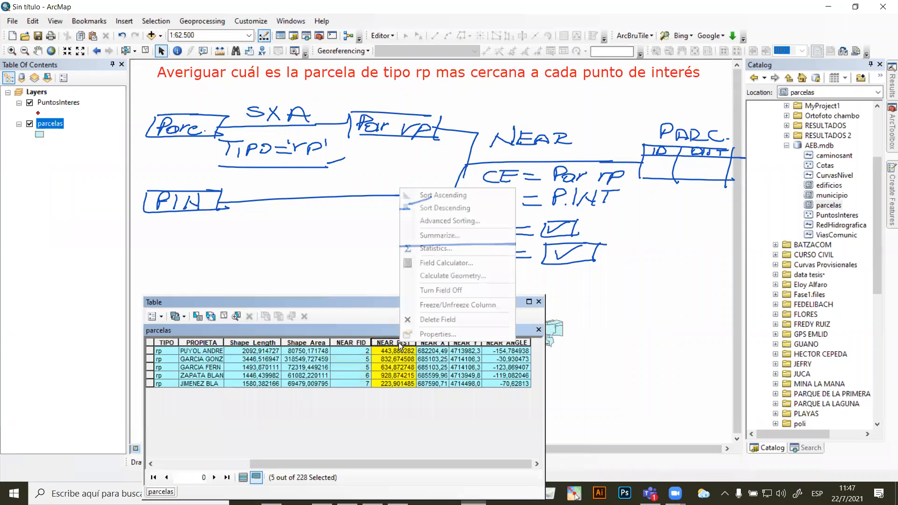
pyautogui.click(438, 194)
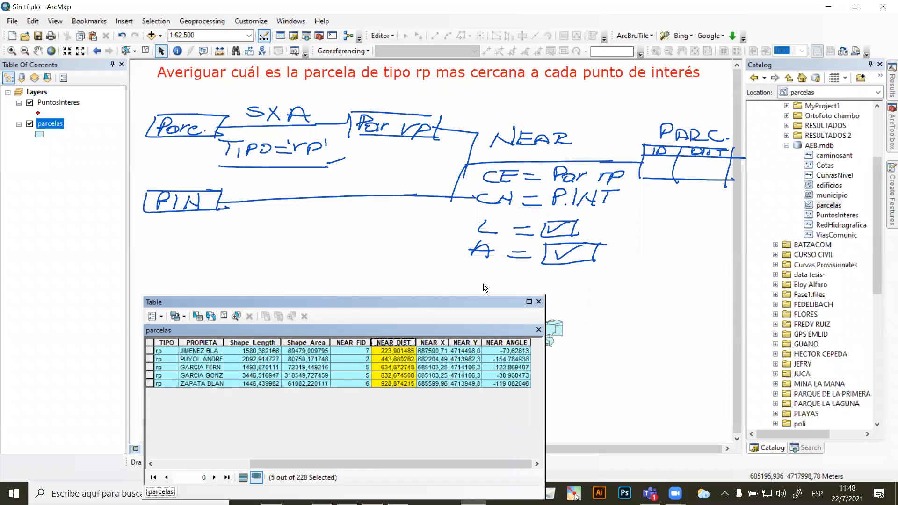
# Check the NEAR_DIST, NEAR_FID and OBJECTID of the parcel with the shortest distance, highlight its record and close the table.
pyautogui.click(383, 351)
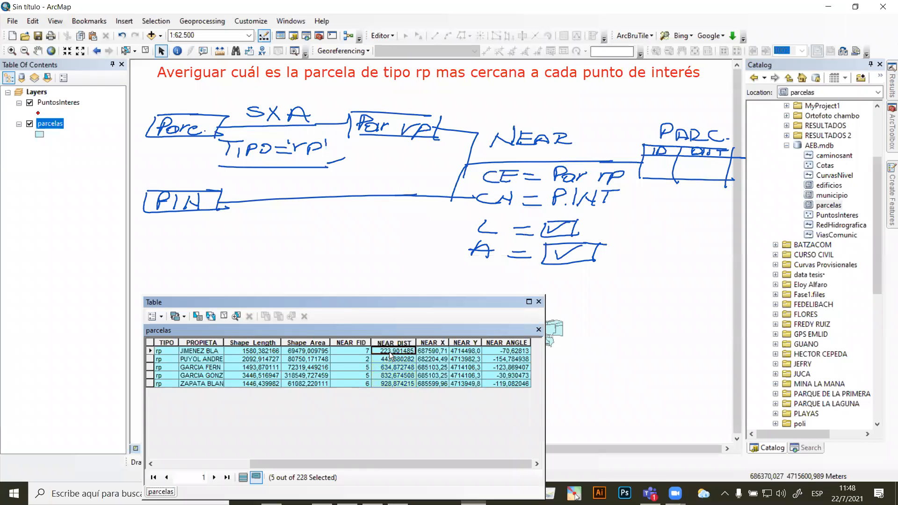
pyautogui.click(357, 350)
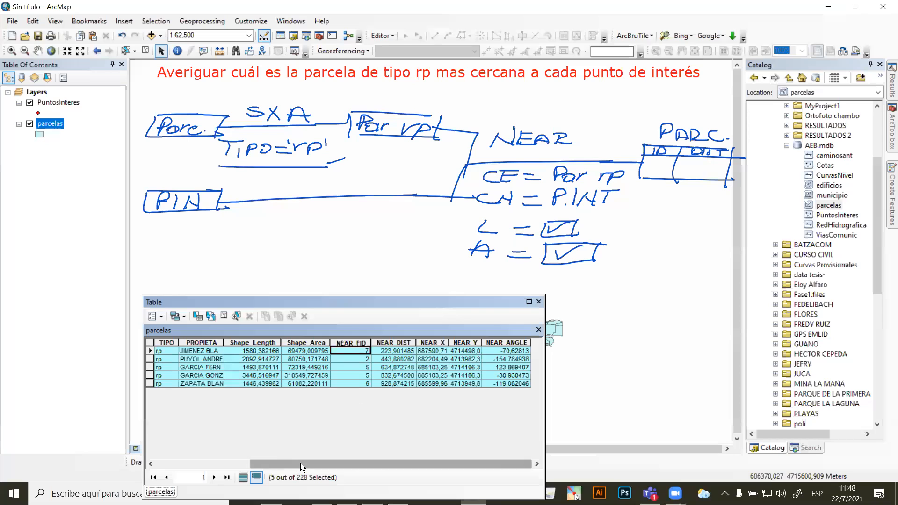
pyautogui.moveTo(300, 463); pyautogui.dragTo(193, 467)
pyautogui.click(150, 352)
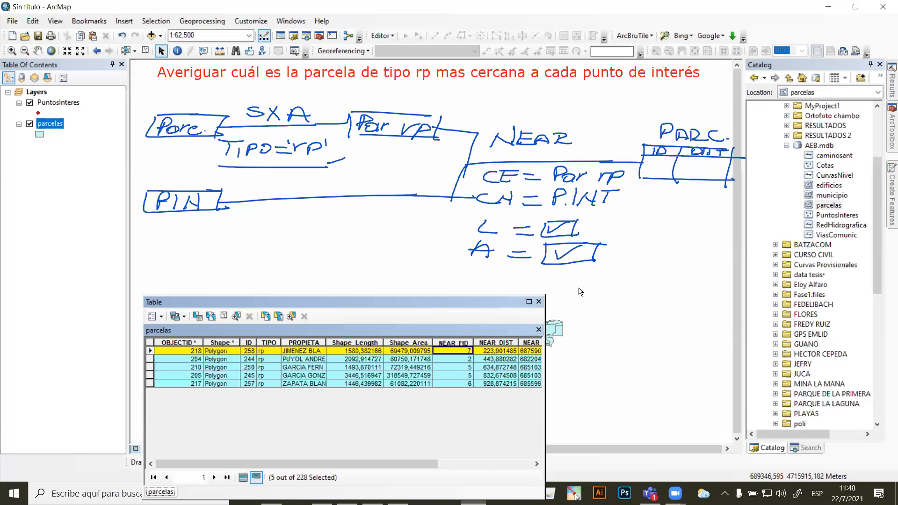
pyautogui.click(539, 302)
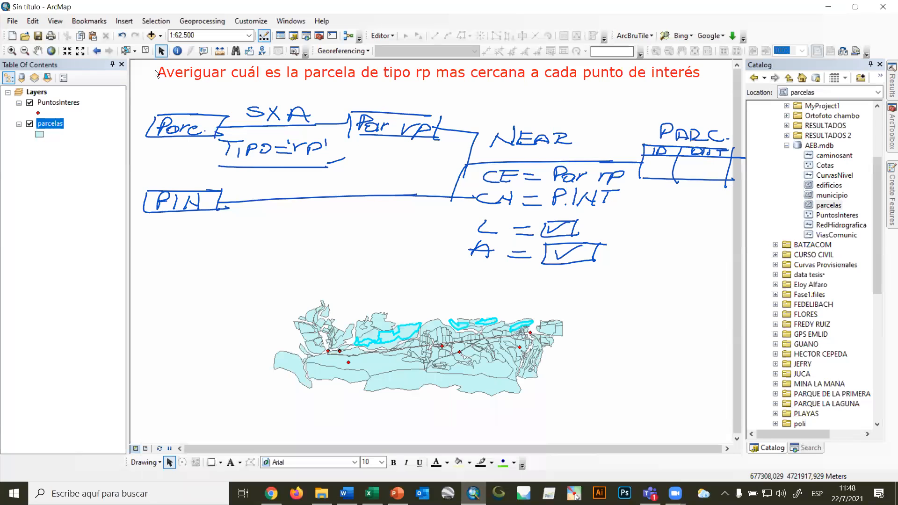
# Clear the parcel selection and sort the full parcelas attribute table in ascending order by OBJECTID.
pyautogui.click(144, 52)
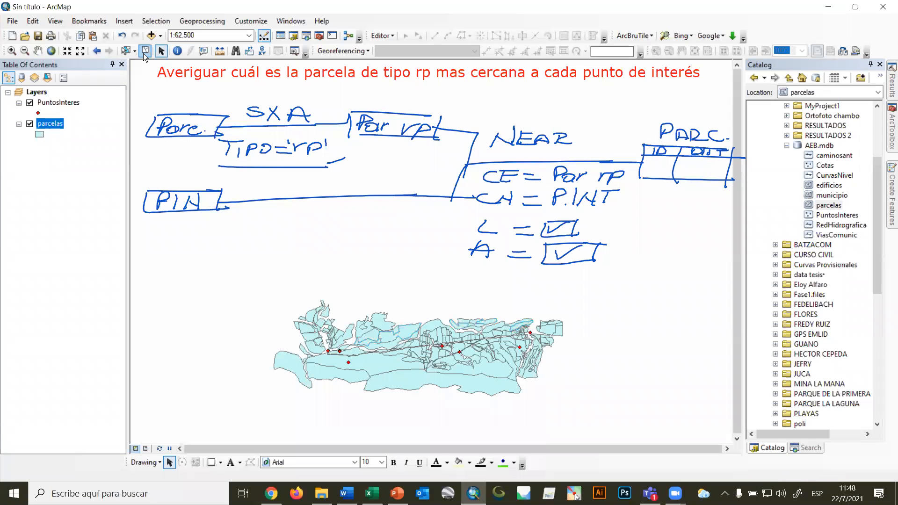
pyautogui.rightClick(53, 122)
pyautogui.click(78, 159)
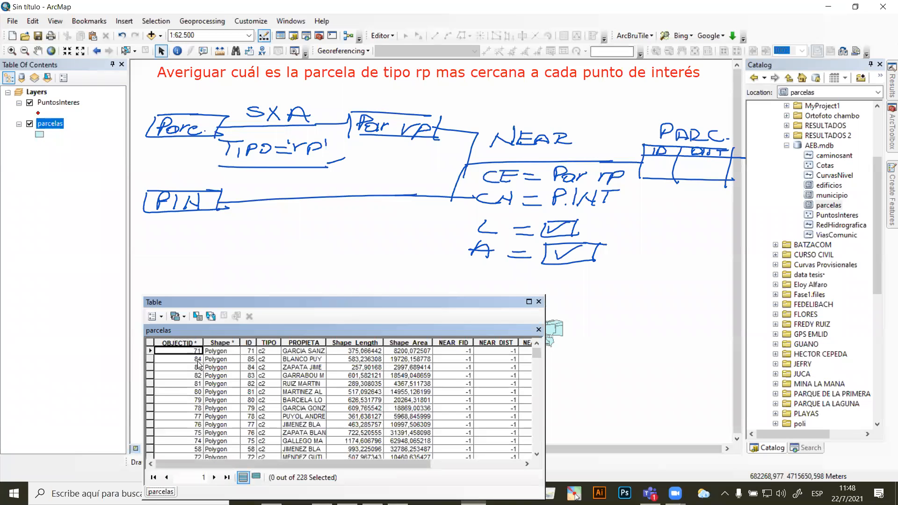
pyautogui.rightClick(189, 341)
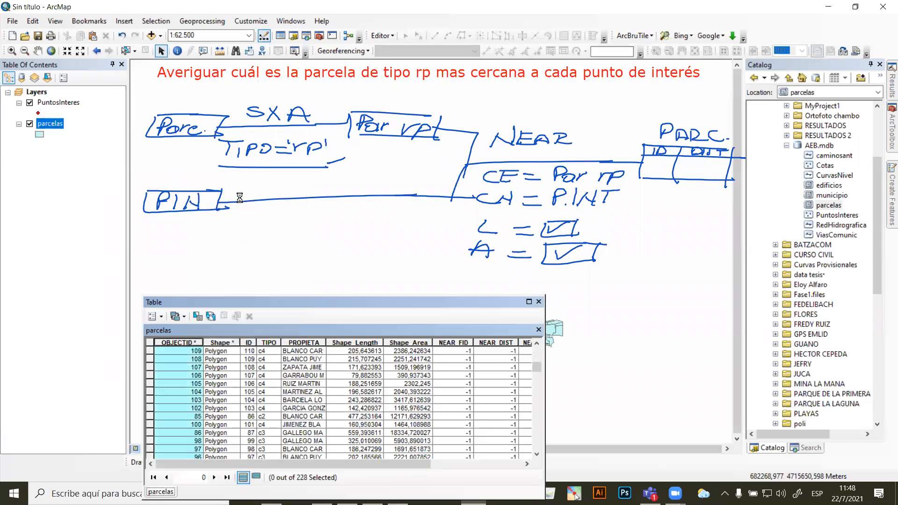
pyautogui.click(236, 194)
pyautogui.moveTo(536, 365); pyautogui.dragTo(533, 443)
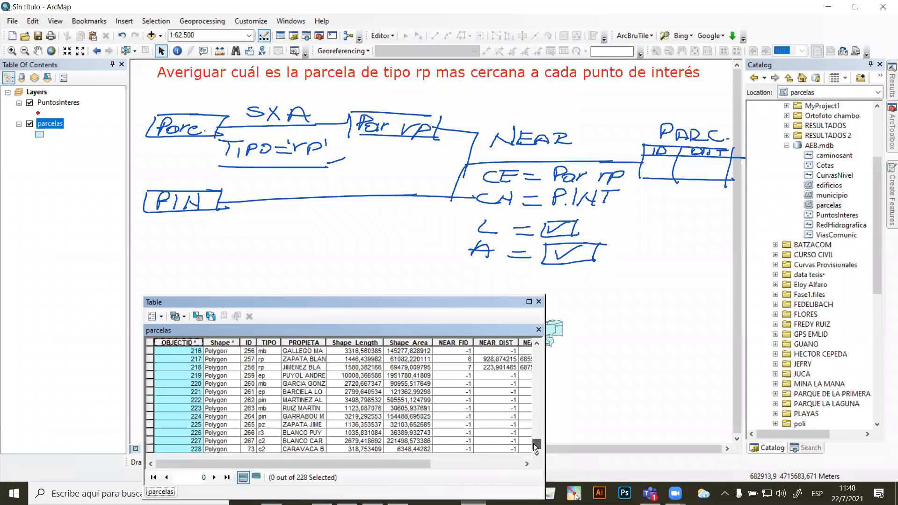
# Select the parcel with OBJECTID 218, close the attribute table and locate the parcel on the map.
pyautogui.click(151, 367)
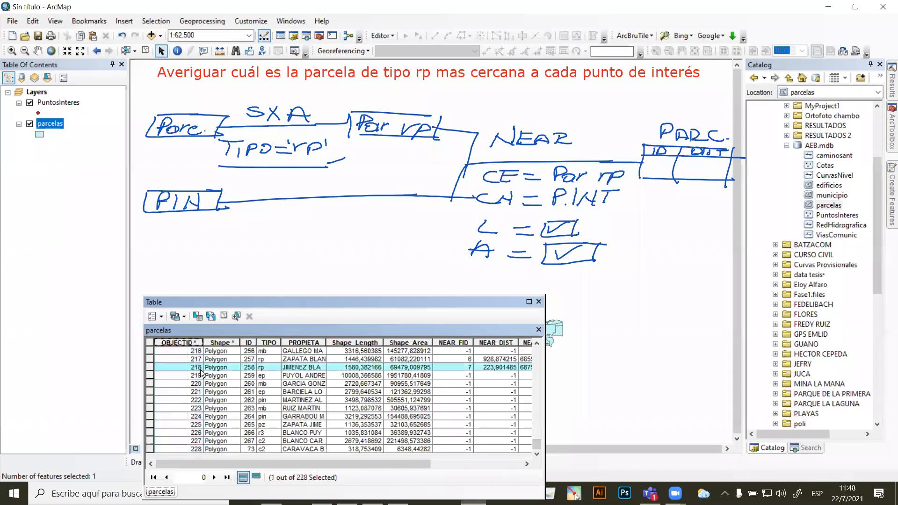
pyautogui.moveTo(256, 463)
pyautogui.mouseDown()
pyautogui.moveTo(276, 465)
pyautogui.moveTo(268, 466)
pyautogui.mouseUp()
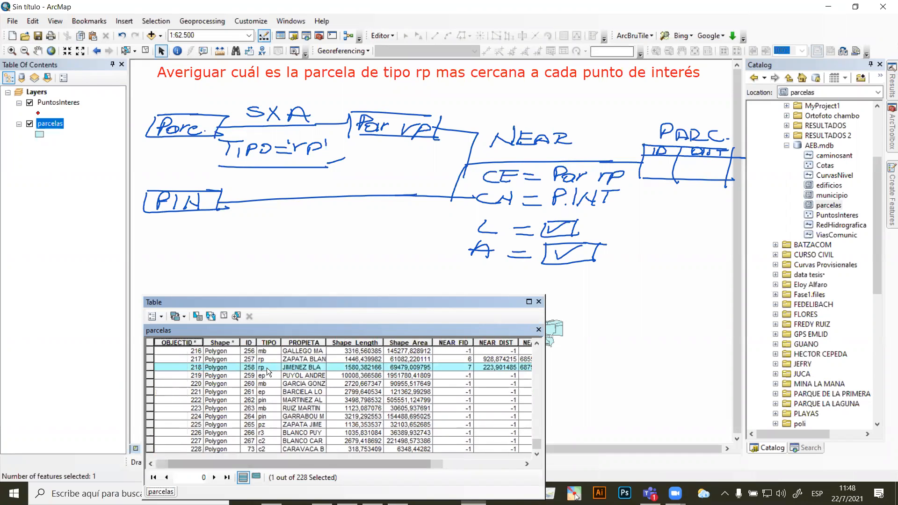
pyautogui.click(538, 301)
pyautogui.scroll(3, 529, 318)
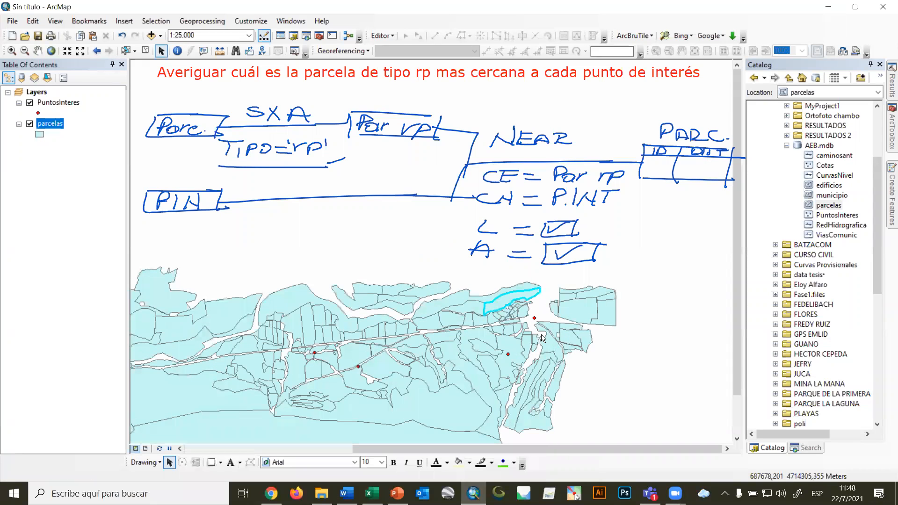
pyautogui.moveTo(458, 286); pyautogui.dragTo(446, 295)
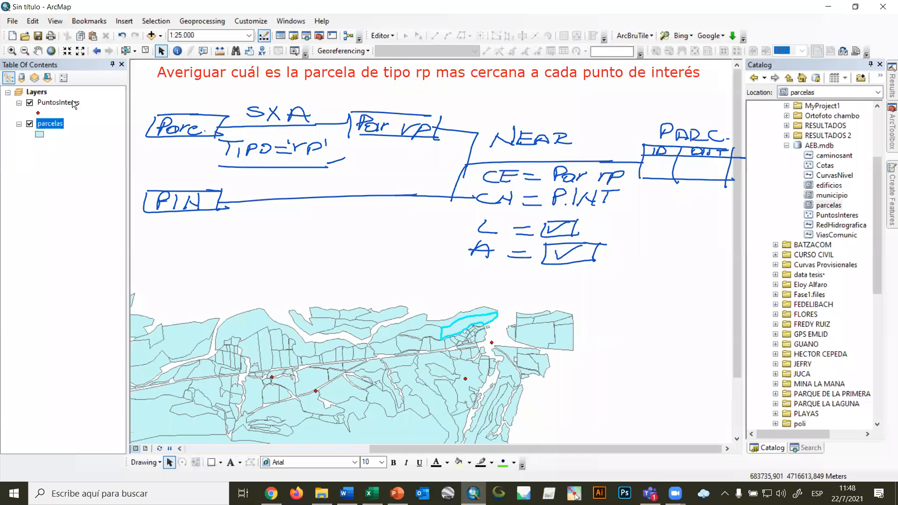
# Select the point with OBJECTID 7 in the PuntosInteres attribute table, close the table and inspect the point beside the selected parcel.
pyautogui.rightClick(73, 101)
pyautogui.click(110, 136)
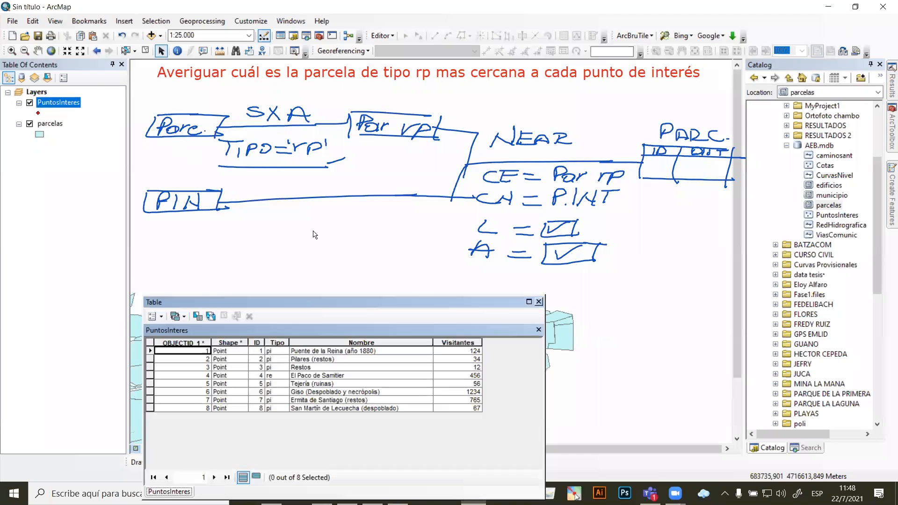
pyautogui.click(149, 400)
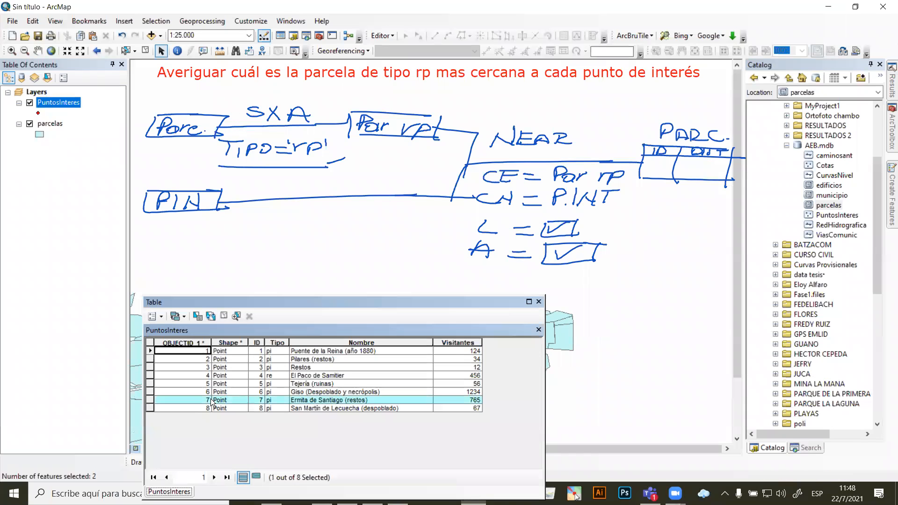
pyautogui.click(539, 302)
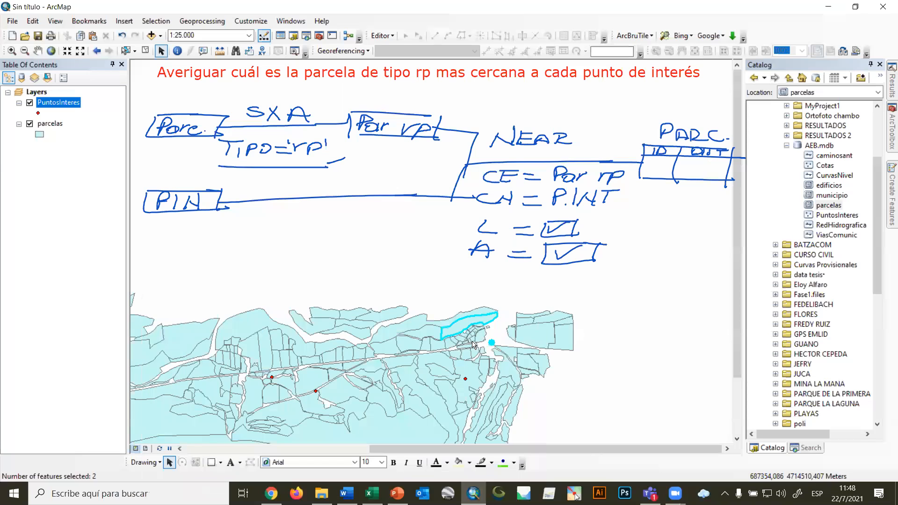
pyautogui.scroll(3, 523, 349)
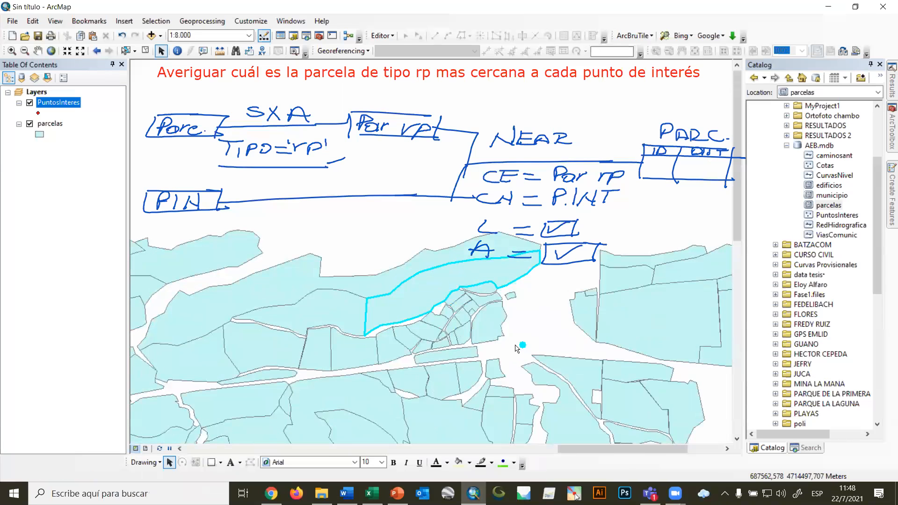
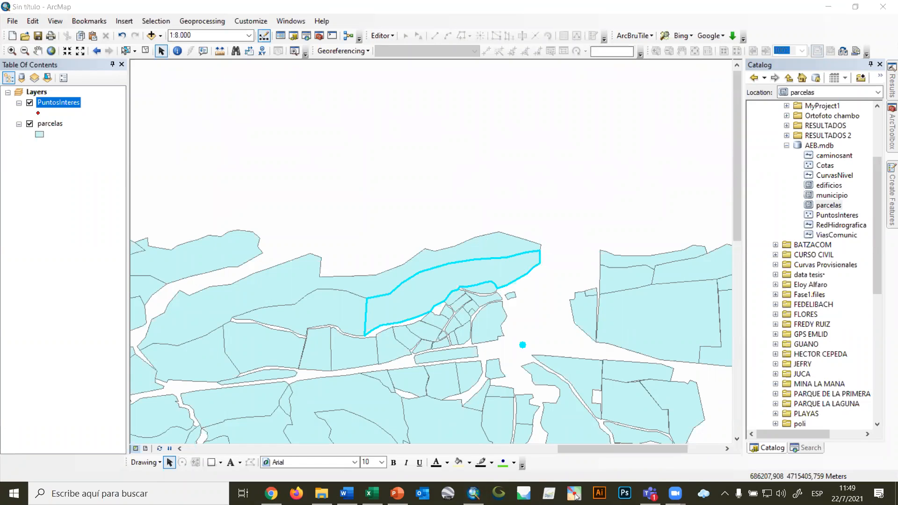
# Clear the selected parcel and point, and locate the Point Distance tool in the Proximity analysis toolset.
pyautogui.click(163, 52)
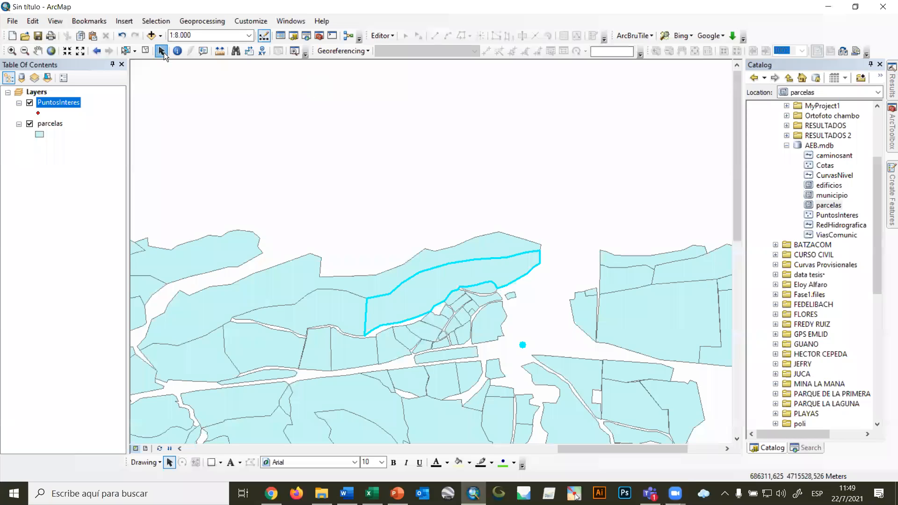
pyautogui.click(145, 54)
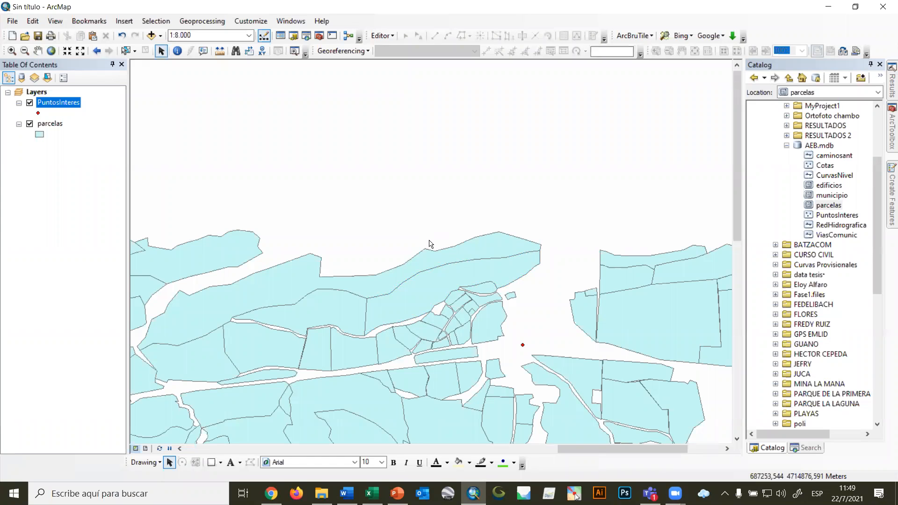
pyautogui.click(892, 134)
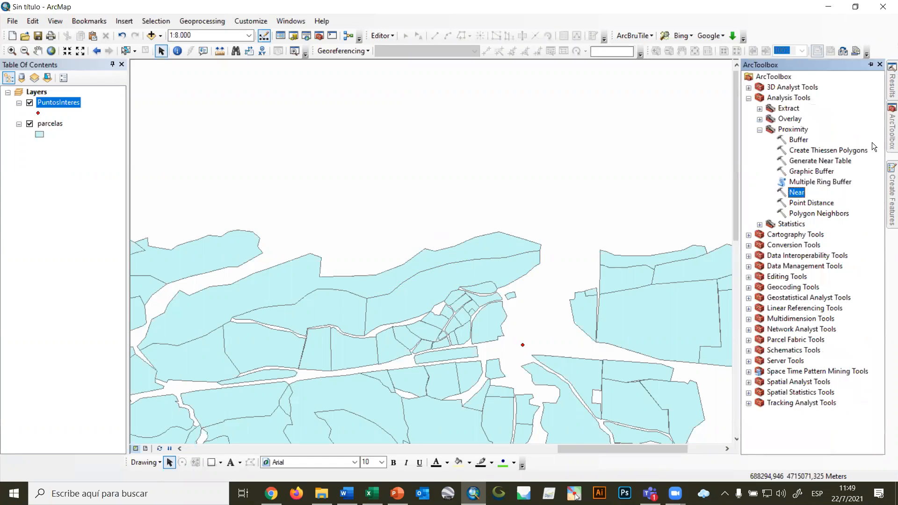
pyautogui.click(812, 205)
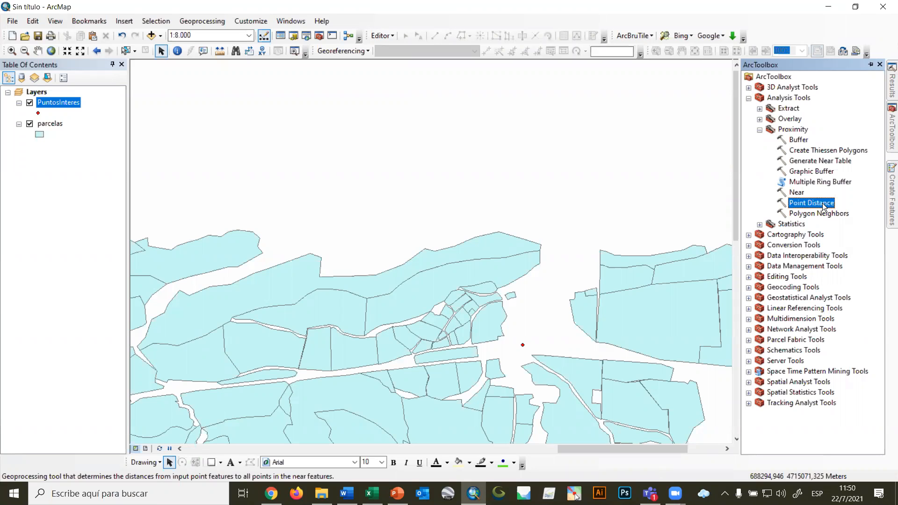
# Remove the parcelas layer from the map, keeping only PuntosInteres.
pyautogui.rightClick(45, 123)
pyautogui.click(71, 143)
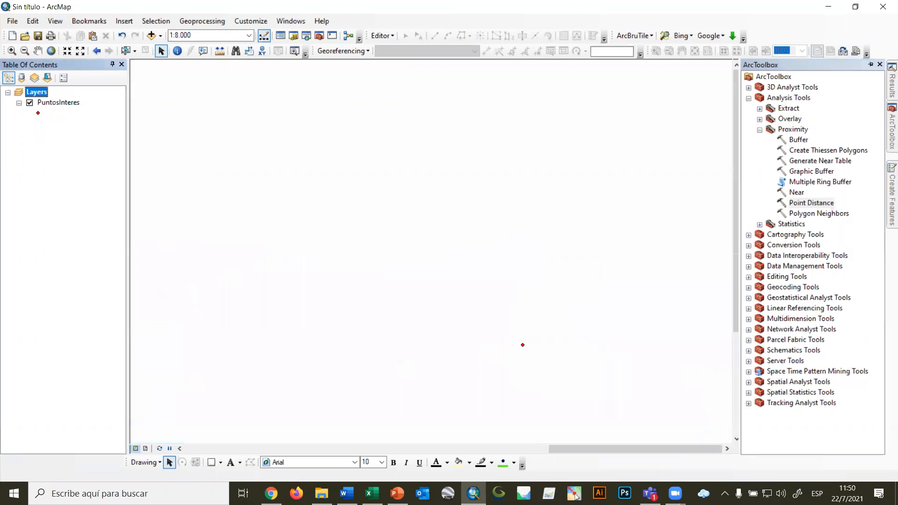
# Add the red text annotation "Averiguar cual es el punto de interés mas cercano y mas lejano entre si." above the map on one line.
pyautogui.click(397, 494)
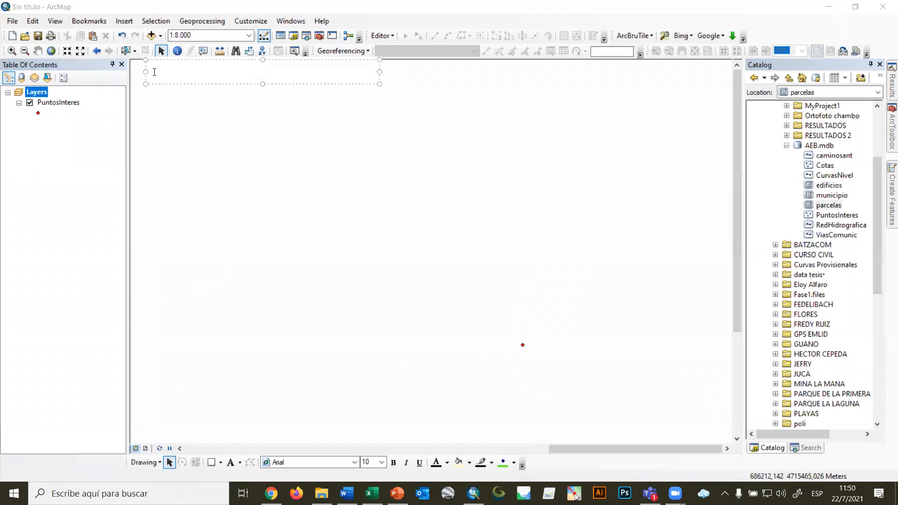
pyautogui.hotkey('ctrl', 'v')
pyautogui.moveTo(379, 97); pyautogui.dragTo(720, 99)
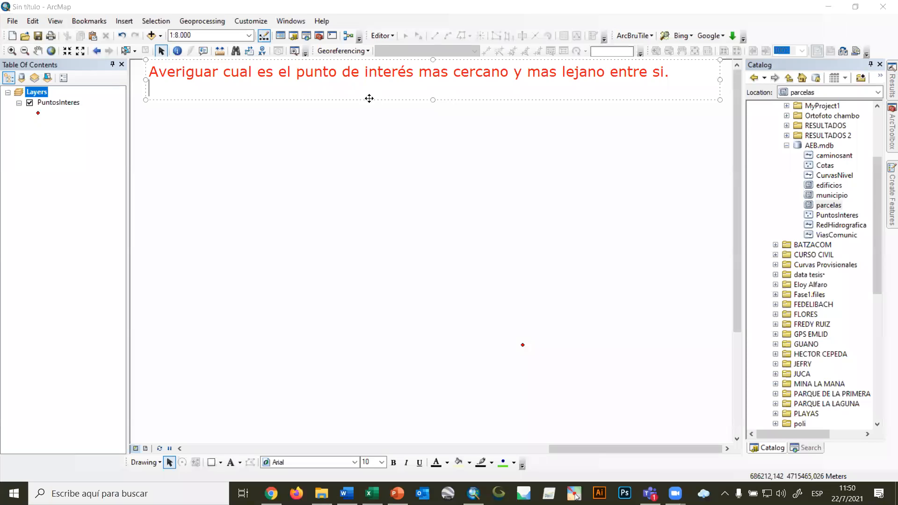
pyautogui.press('BackSpace')
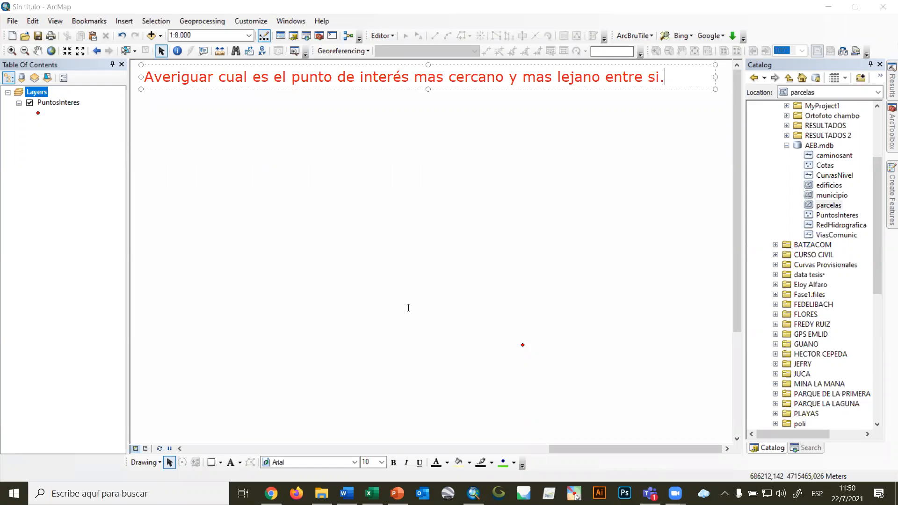
pyautogui.click(161, 51)
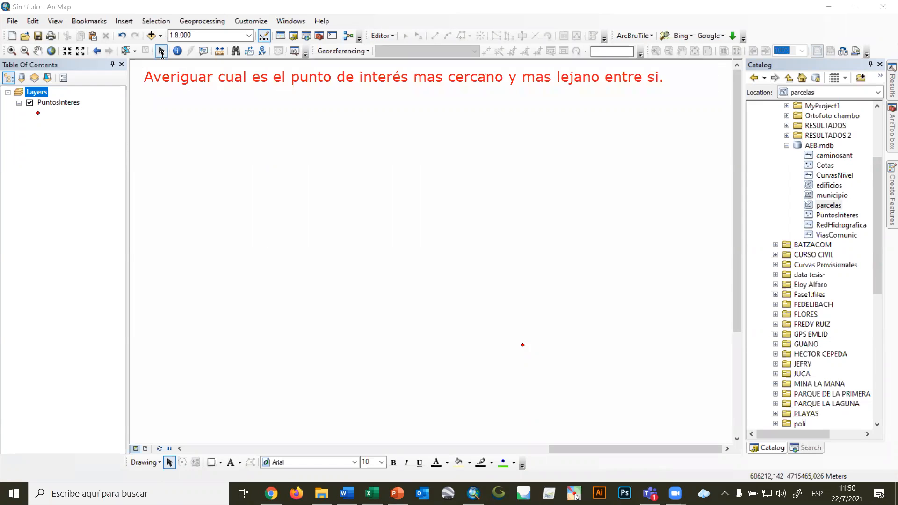
pyautogui.click(162, 51)
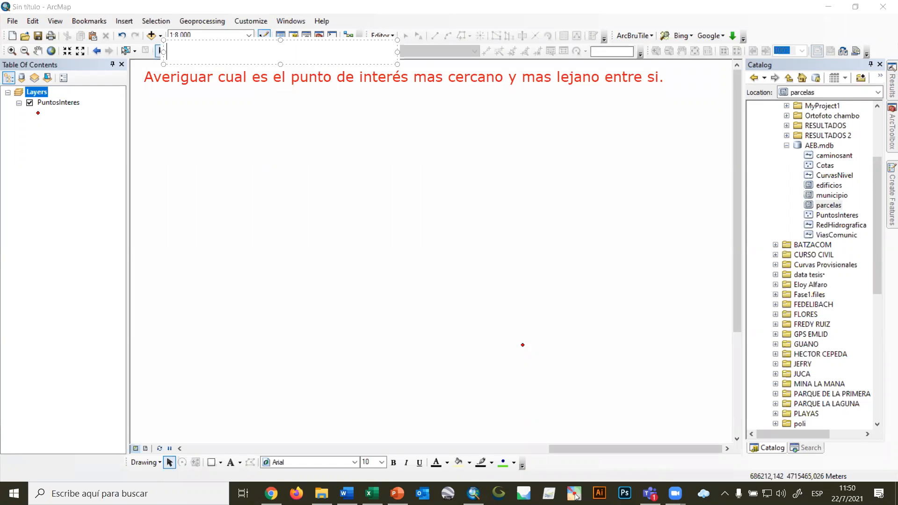
pyautogui.click(41, 65)
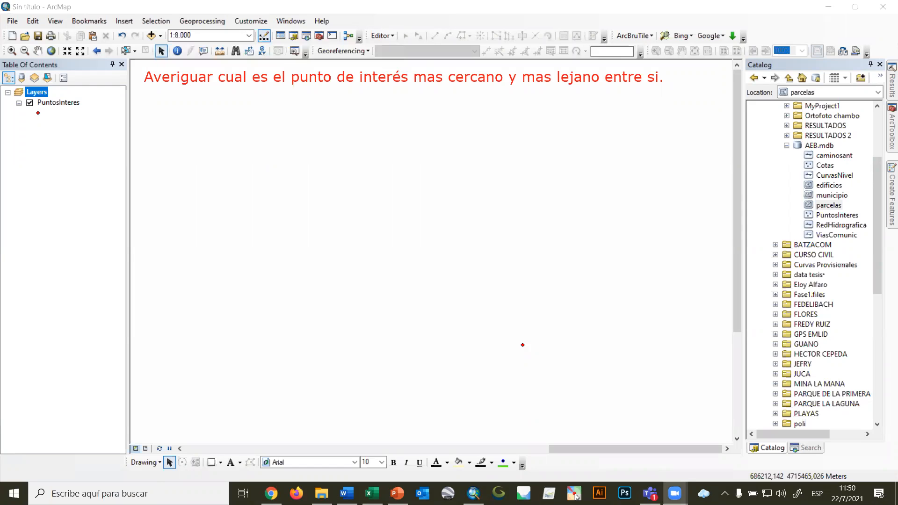
# Sketch a blue box labelled PINT above the points, with a line labelled PointDist extending from it.
pyautogui.scroll(-3, 450, 241)
pyautogui.scroll(4, 450, 241)
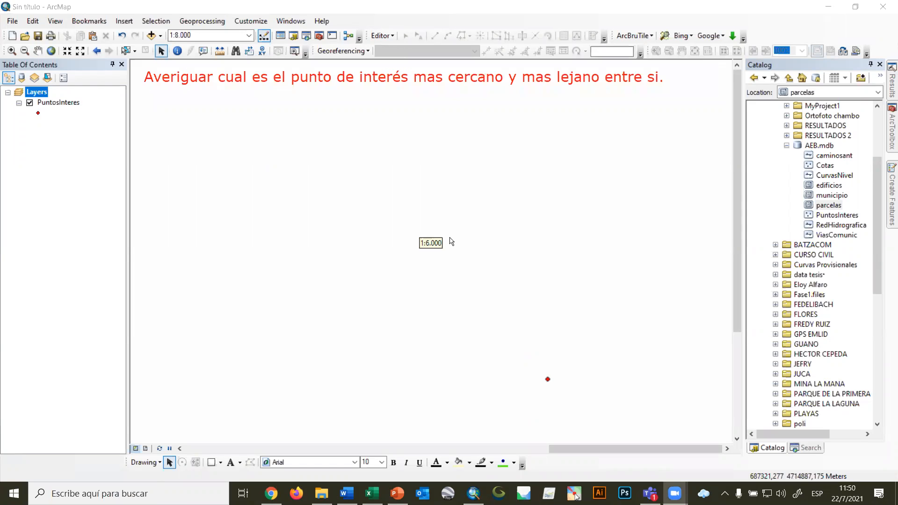
pyautogui.scroll(2, 451, 242)
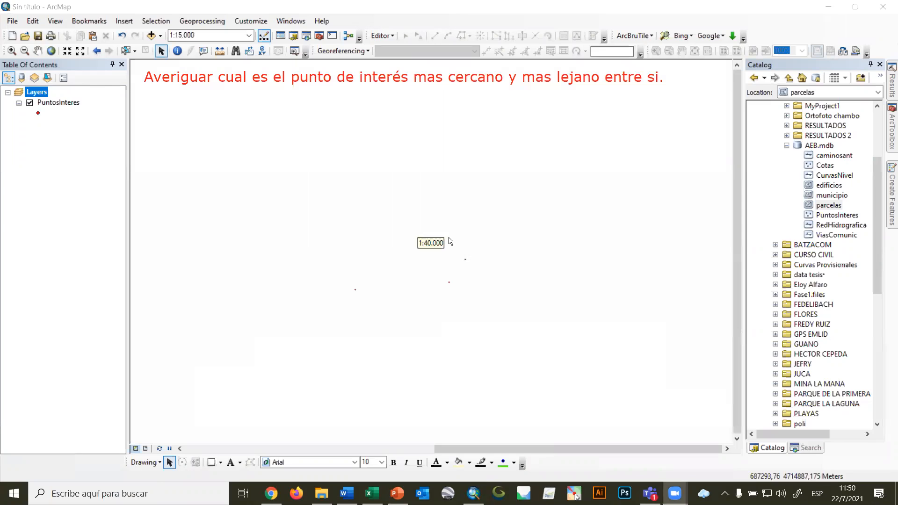
pyautogui.moveTo(353, 266); pyautogui.dragTo(491, 288)
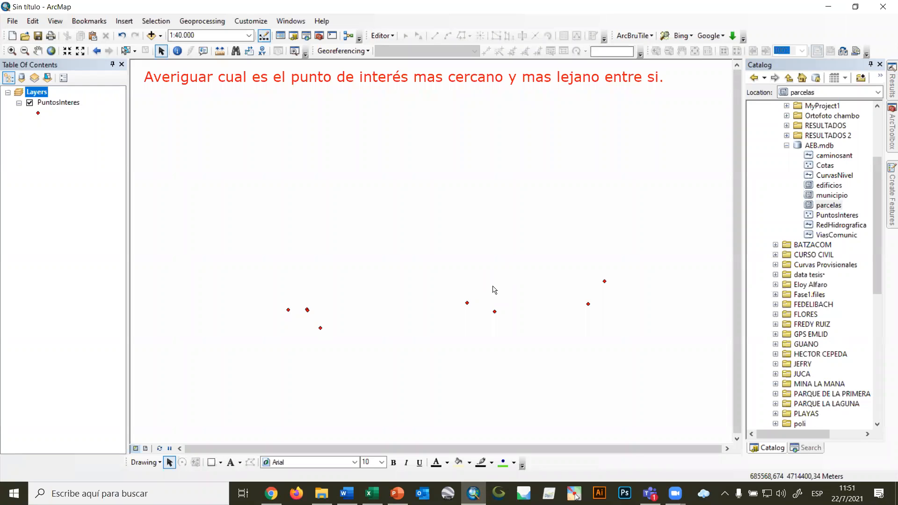
pyautogui.hotkey('alt', 'Tab')
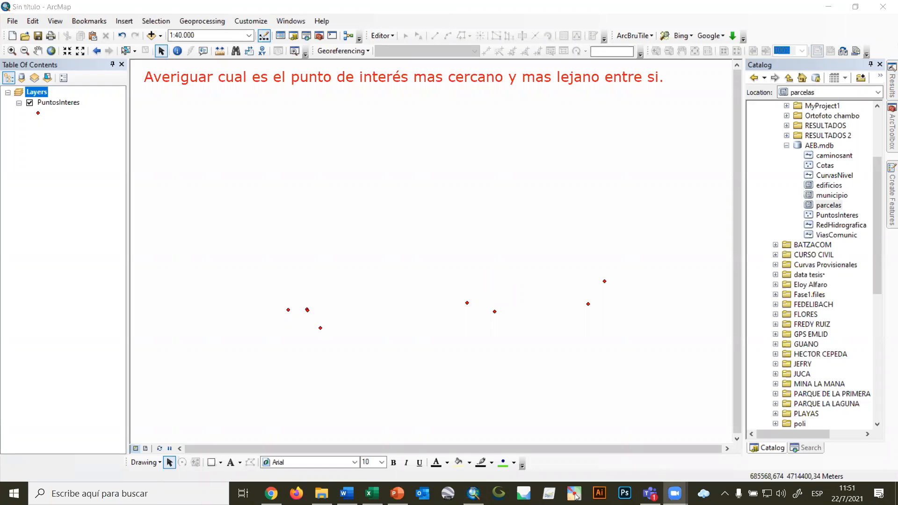
pyautogui.moveTo(153, 129)
pyautogui.mouseDown()
pyautogui.moveTo(197, 130)
pyautogui.moveTo(150, 144)
pyautogui.moveTo(220, 153)
pyautogui.moveTo(241, 142)
pyautogui.moveTo(217, 152)
pyautogui.moveTo(161, 151)
pyautogui.moveTo(218, 150)
pyautogui.mouseUp()
pyautogui.moveTo(207, 139); pyautogui.dragTo(368, 141)
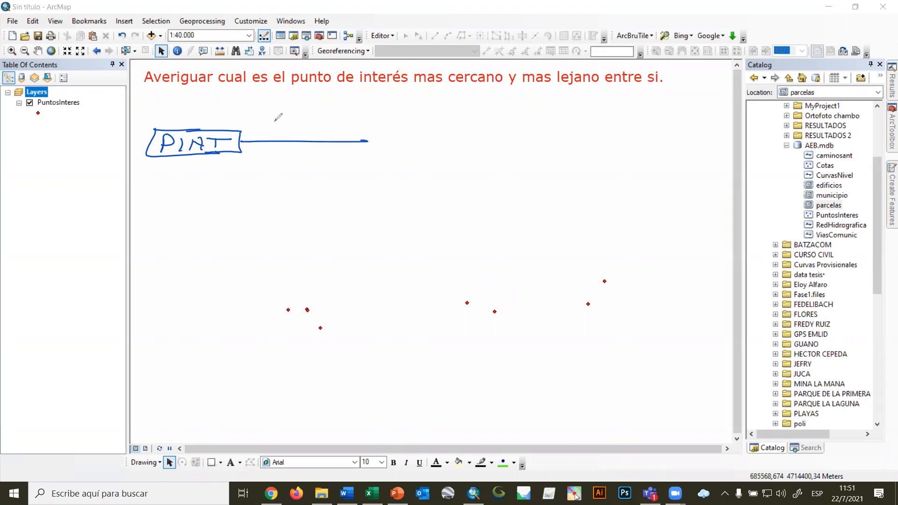
pyautogui.moveTo(262, 116)
pyautogui.mouseDown()
pyautogui.moveTo(262, 137)
pyautogui.moveTo(284, 130)
pyautogui.moveTo(315, 138)
pyautogui.moveTo(335, 126)
pyautogui.mouseUp()
pyautogui.moveTo(342, 119)
pyautogui.mouseDown()
pyautogui.moveTo(339, 132)
pyautogui.moveTo(371, 135)
pyautogui.mouseUp()
pyautogui.click(356, 125)
pyautogui.moveTo(368, 126); pyautogui.dragTo(418, 143)
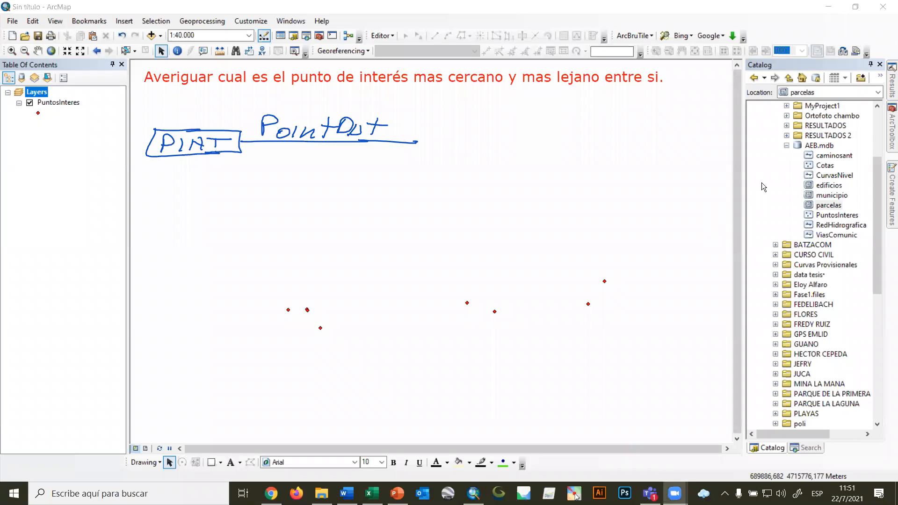
pyautogui.hotkey('alt', 'Tab')
pyautogui.scroll(3, 882, 140)
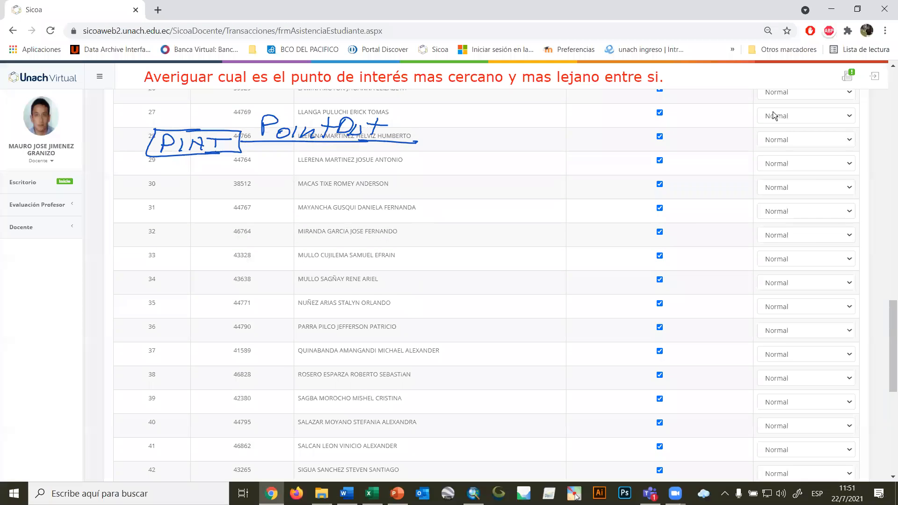
pyautogui.click(831, 9)
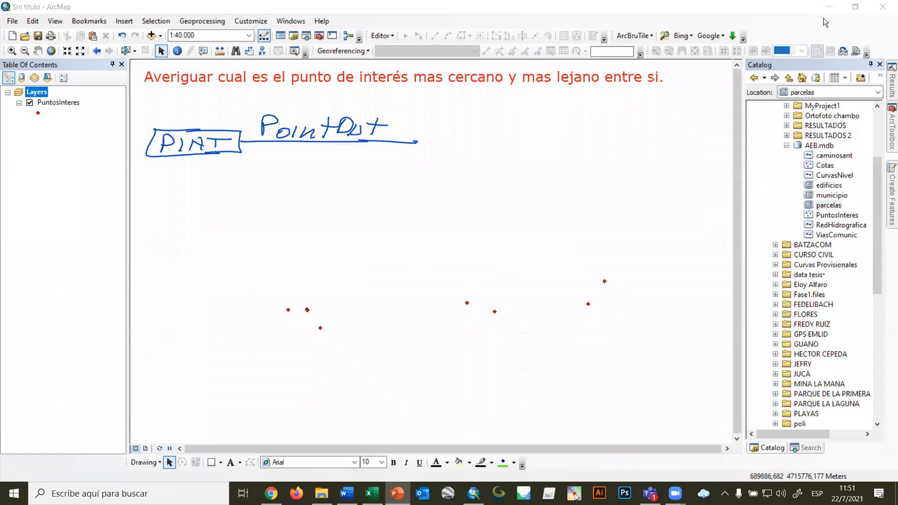
# Open the Point Distance tool and place its dialog beside the blue diagram.
pyautogui.click(891, 136)
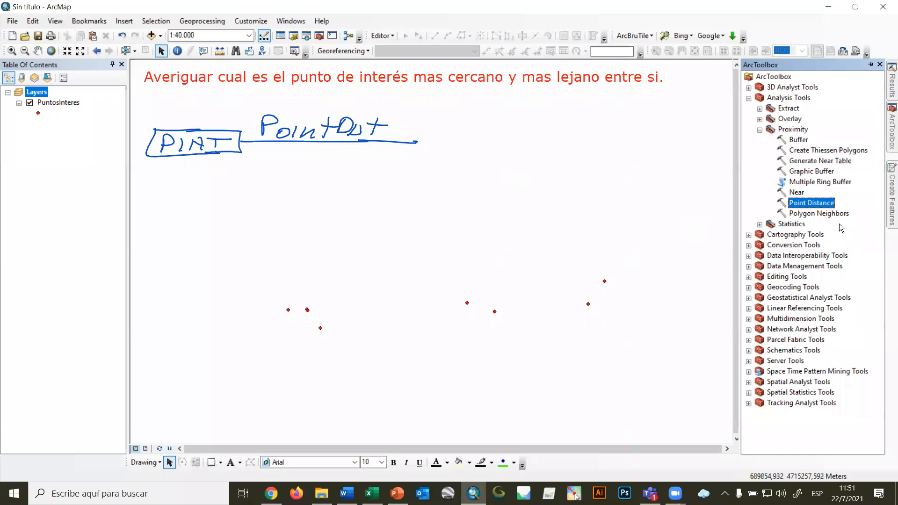
pyautogui.rightClick(811, 205)
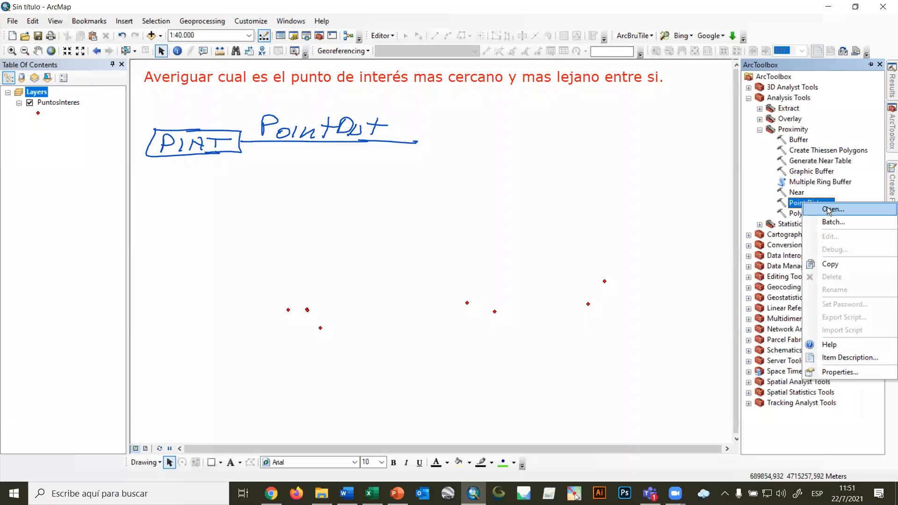
pyautogui.click(829, 209)
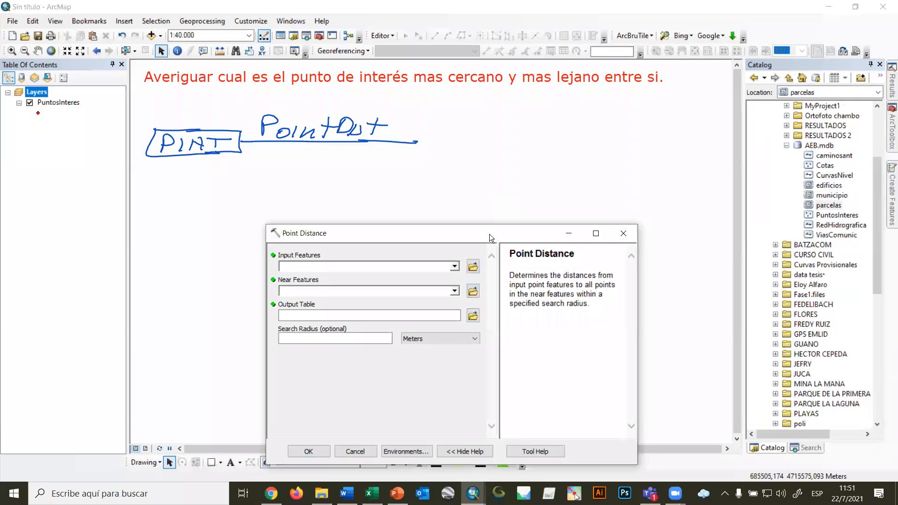
pyautogui.moveTo(489, 234); pyautogui.dragTo(757, 171)
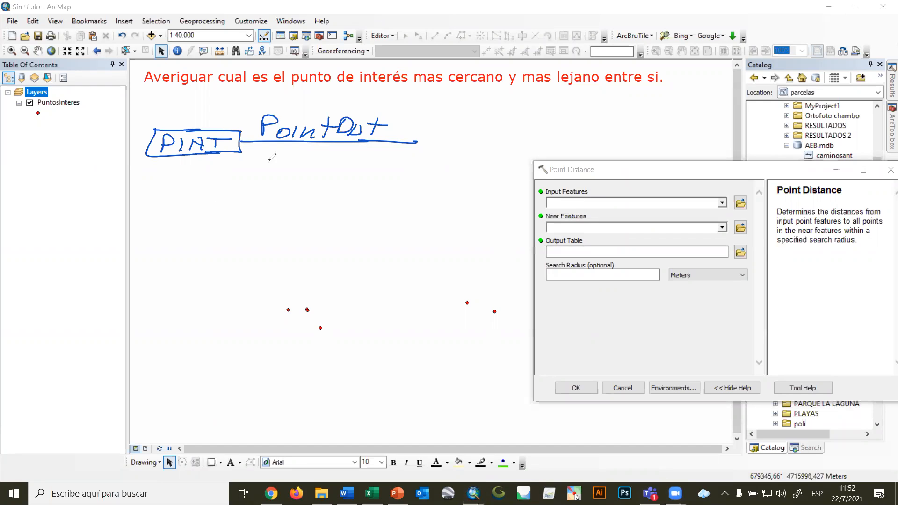
# Handwrite two blue assignments of the points-of-interest layer, the first starting with CE=, beneath the PointDist line and underline them.
pyautogui.moveTo(267, 156)
pyautogui.mouseDown()
pyautogui.moveTo(265, 167)
pyautogui.moveTo(298, 159)
pyautogui.mouseUp()
pyautogui.moveTo(283, 164); pyautogui.dragTo(332, 168)
pyautogui.click(317, 164)
pyautogui.moveTo(344, 157)
pyautogui.mouseDown()
pyautogui.moveTo(343, 168)
pyautogui.moveTo(352, 162)
pyautogui.mouseUp()
pyautogui.moveTo(351, 154); pyautogui.dragTo(349, 171)
pyautogui.moveTo(247, 182); pyautogui.dragTo(253, 196)
pyautogui.moveTo(252, 188)
pyautogui.mouseDown()
pyautogui.moveTo(270, 187)
pyautogui.moveTo(267, 196)
pyautogui.mouseUp()
pyautogui.moveTo(284, 184); pyautogui.dragTo(341, 195)
pyautogui.click(328, 190)
pyautogui.moveTo(360, 182)
pyautogui.mouseDown()
pyautogui.moveTo(353, 195)
pyautogui.moveTo(366, 195)
pyautogui.mouseUp()
pyautogui.moveTo(367, 182); pyautogui.dragTo(377, 195)
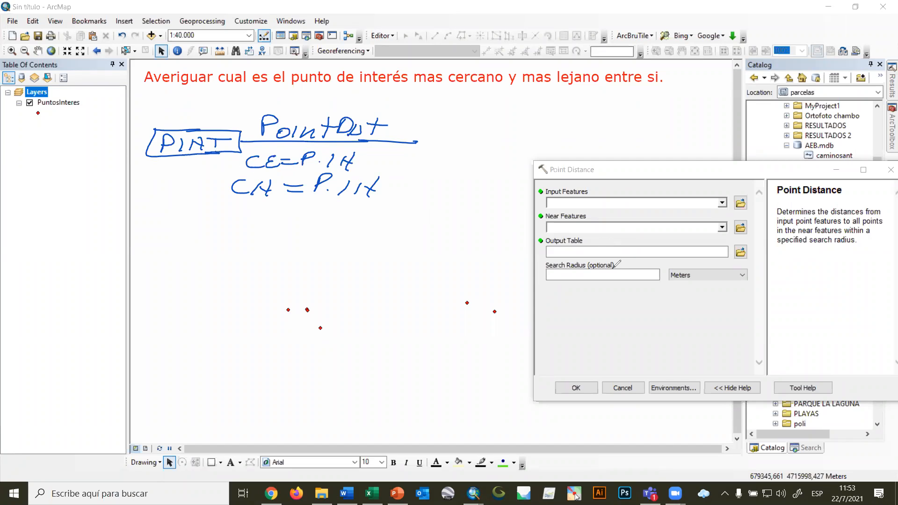
pyautogui.moveTo(239, 211); pyautogui.dragTo(393, 205)
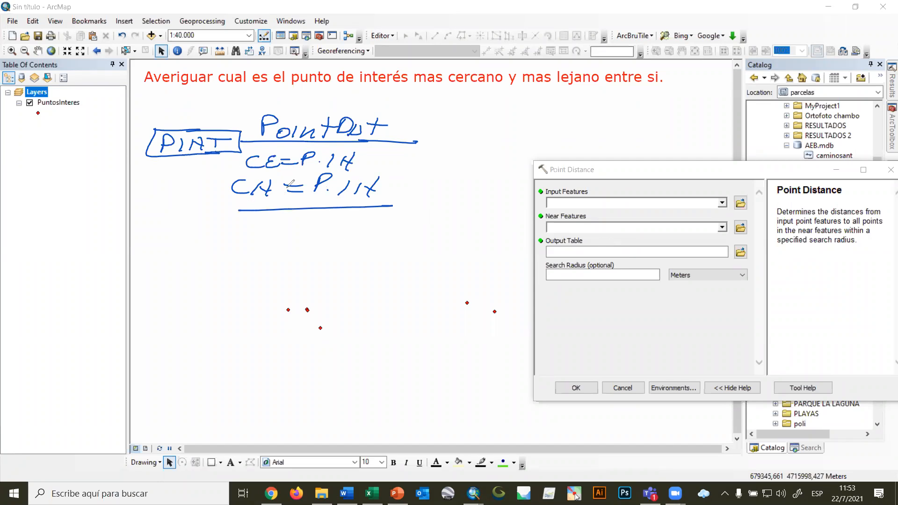
# Sketch a rectangle divided into a table grid at the end of the PointDist line as the output.
pyautogui.moveTo(426, 157)
pyautogui.mouseDown()
pyautogui.moveTo(422, 122)
pyautogui.moveTo(515, 128)
pyautogui.moveTo(510, 151)
pyautogui.mouseUp()
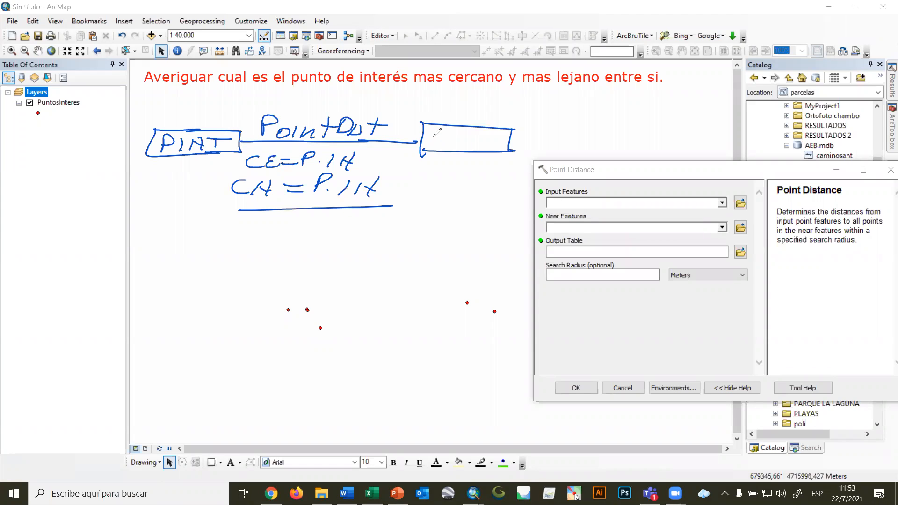
pyautogui.moveTo(426, 133)
pyautogui.mouseDown()
pyautogui.moveTo(508, 137)
pyautogui.moveTo(439, 150)
pyautogui.mouseUp()
pyautogui.moveTo(468, 127)
pyautogui.mouseDown()
pyautogui.moveTo(461, 151)
pyautogui.moveTo(478, 150)
pyautogui.mouseUp()
pyautogui.moveTo(501, 127); pyautogui.dragTo(494, 151)
pyautogui.moveTo(509, 128); pyautogui.dragTo(508, 151)
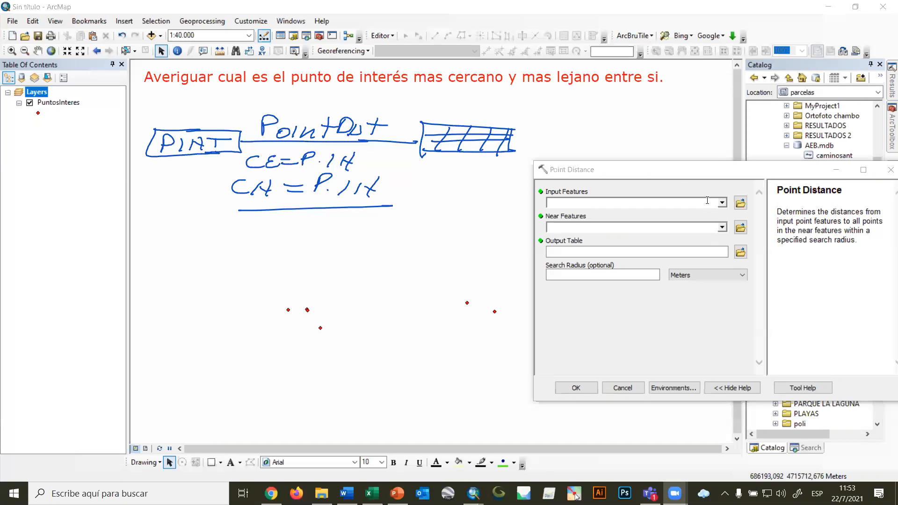
# Set both the input features and the near features of Point Distance to PuntosInteres.
pyautogui.click(722, 203)
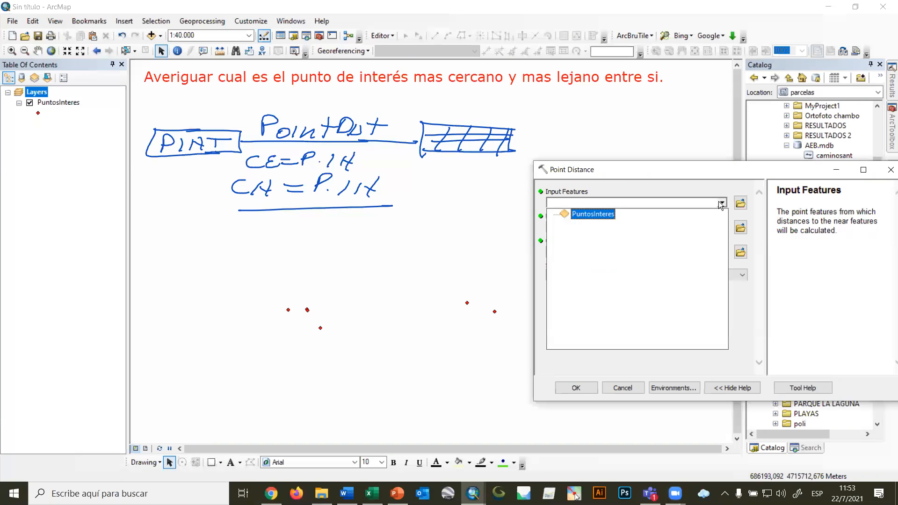
pyautogui.click(598, 213)
pyautogui.click(722, 228)
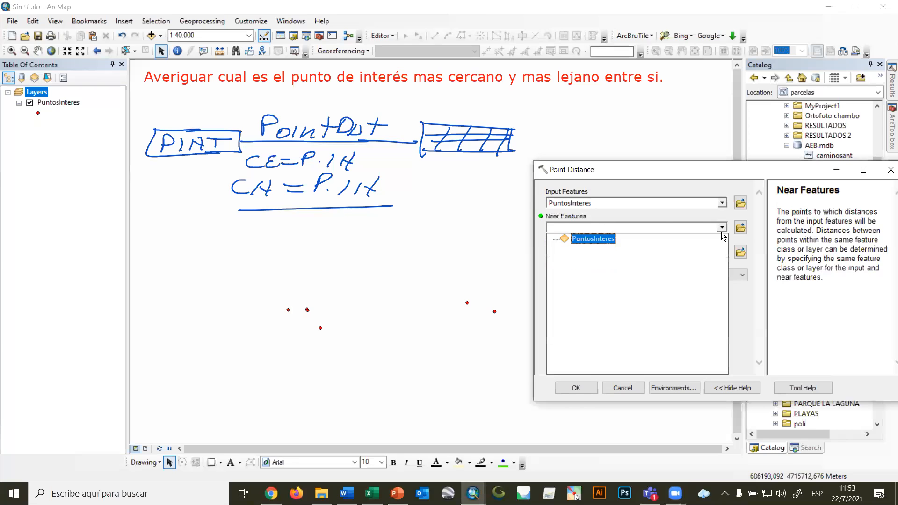
pyautogui.click(586, 239)
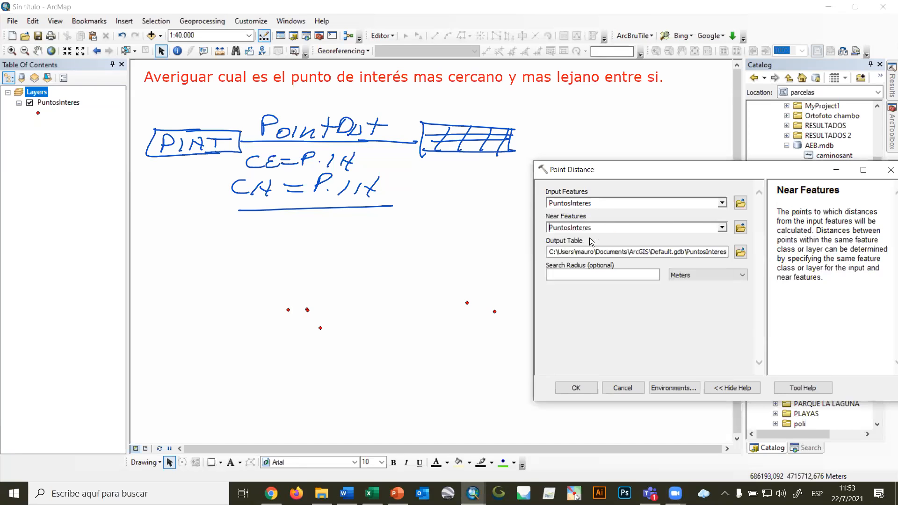
# Shorten the output table name to PuntosInte in Default.gdb and run Point Distance.
pyautogui.click(700, 252)
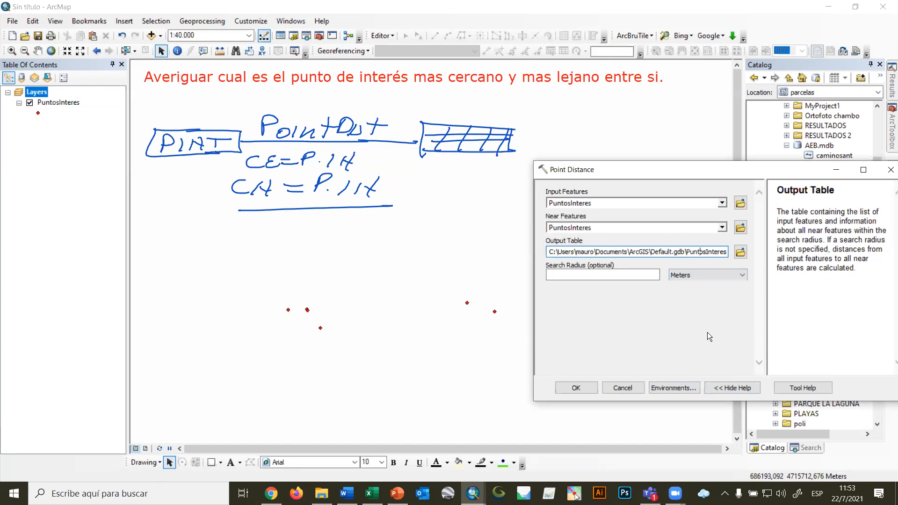
pyautogui.press('Right')
pyautogui.press('Right')
pyautogui.press('Right')
pyautogui.press('Right')
pyautogui.press('Right')
pyautogui.press('Right')
pyautogui.press('Right')
pyautogui.press('Right')
pyautogui.press('Right')
pyautogui.press('Right')
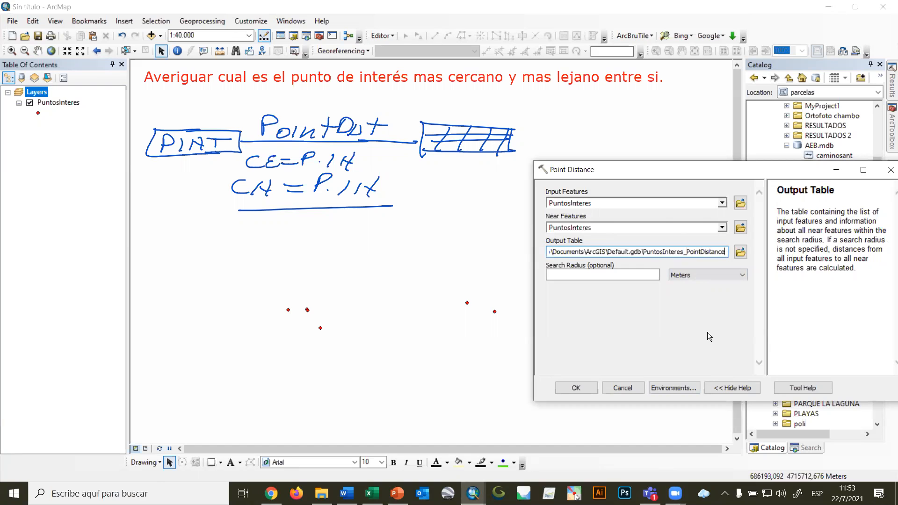
pyautogui.press('BackSpace')
pyautogui.press('BackSpace')
pyautogui.press('BackSpace')
pyautogui.press('BackSpace')
pyautogui.press('BackSpace')
pyautogui.press('BackSpace')
pyautogui.press('BackSpace')
pyautogui.press('BackSpace')
pyautogui.press('BackSpace')
pyautogui.press('BackSpace')
pyautogui.press('BackSpace')
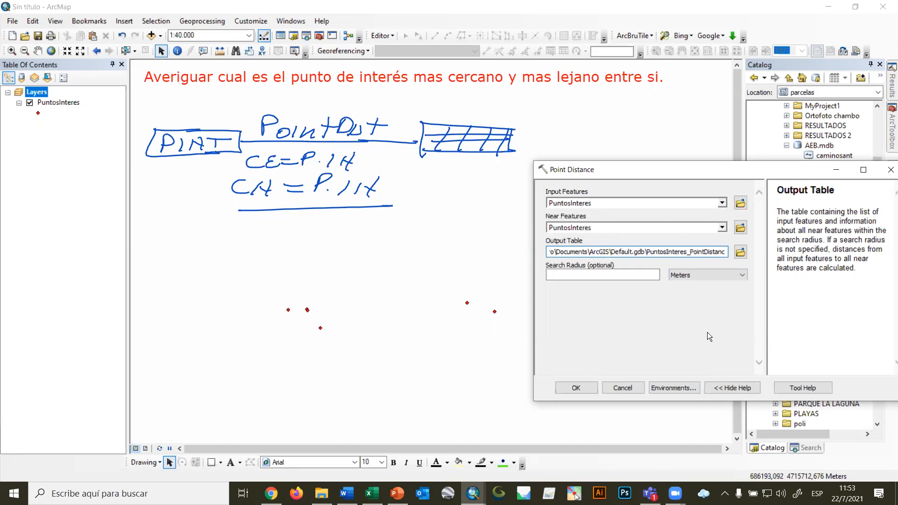
pyautogui.press('BackSpace')
pyautogui.press('BackSpace')
pyautogui.press('BackSpace')
pyautogui.press('BackSpace')
pyautogui.press('BackSpace')
pyautogui.press('BackSpace')
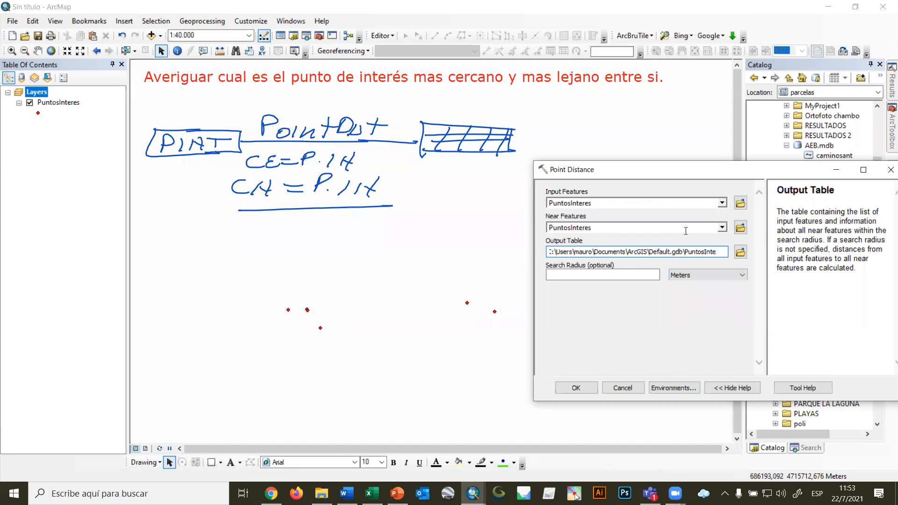
pyautogui.click(576, 387)
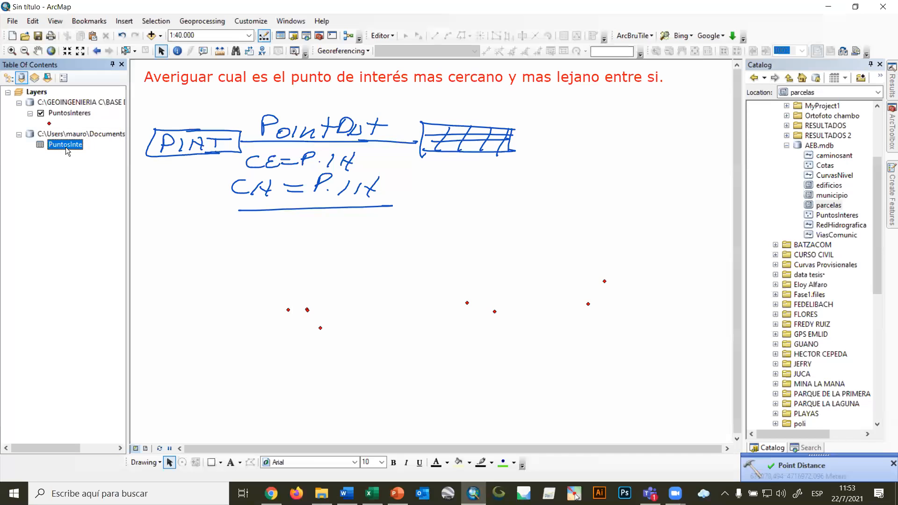
# Open the PuntosInte distance table and place it beside the map points, with all points of interest in view.
pyautogui.click(8, 77)
pyautogui.click(22, 78)
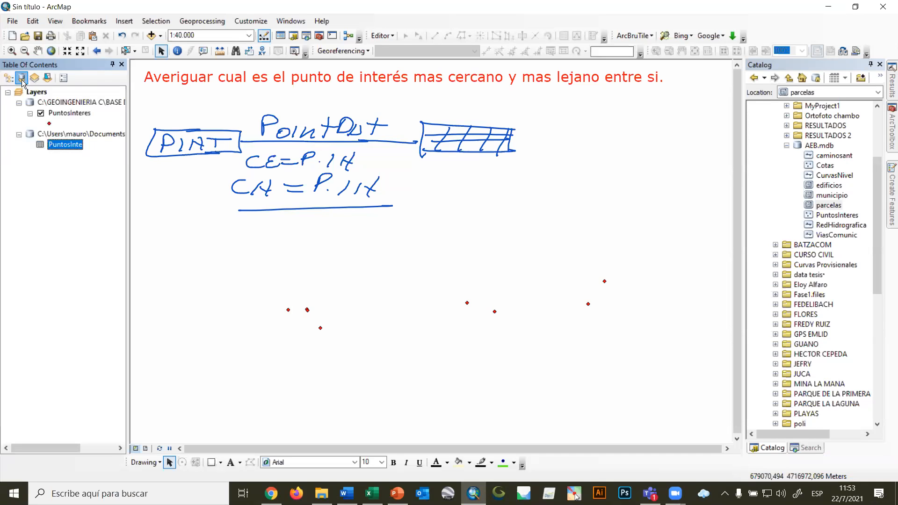
pyautogui.rightClick(75, 148)
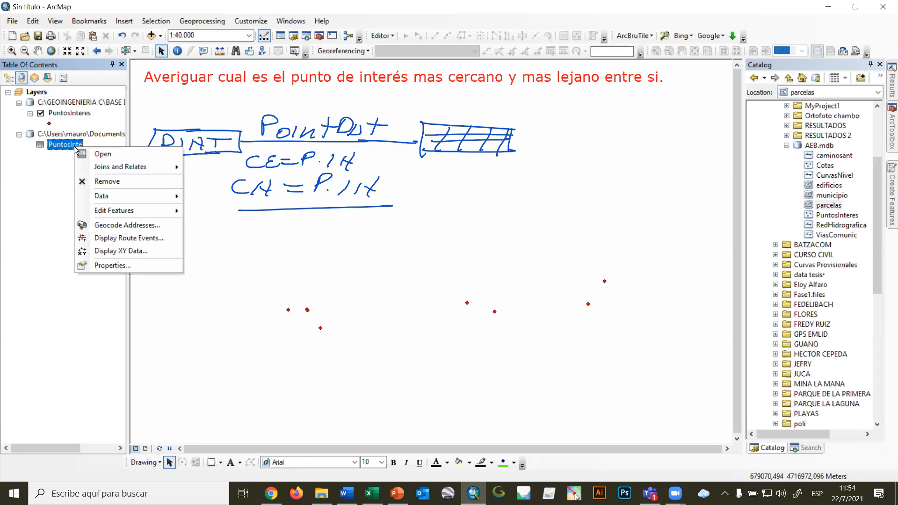
pyautogui.click(99, 155)
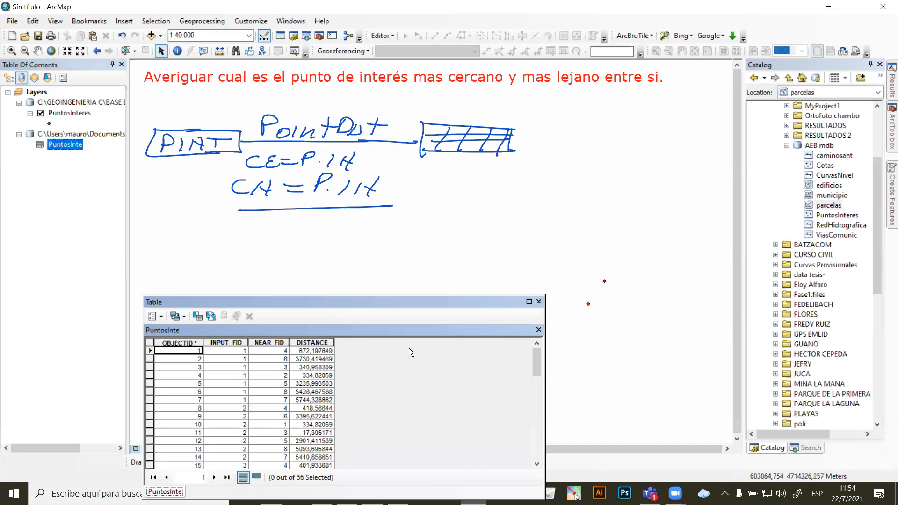
pyautogui.moveTo(357, 299); pyautogui.dragTo(558, 220)
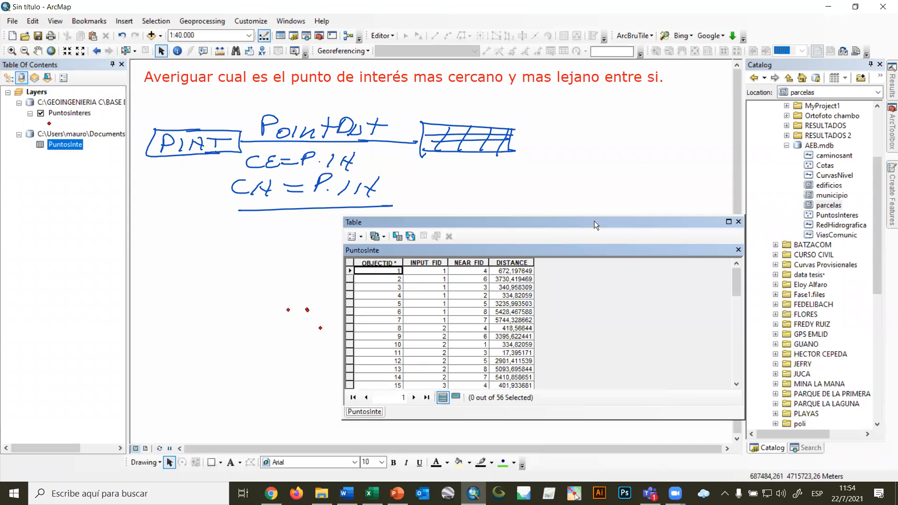
pyautogui.moveTo(571, 221); pyautogui.dragTo(735, 199)
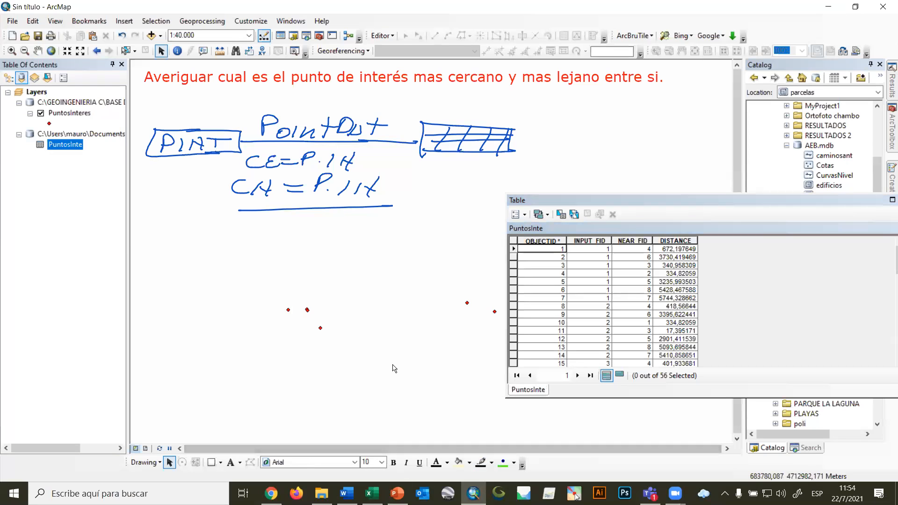
pyautogui.scroll(-1, 394, 369)
pyautogui.moveTo(397, 355); pyautogui.dragTo(318, 348)
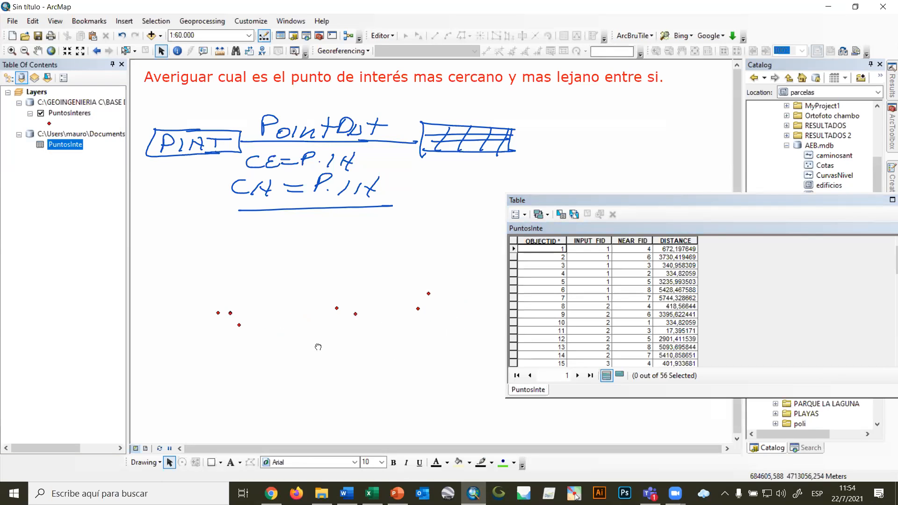
# Sort the PuntosInte table by DISTANCE in ascending order and select the record with the shortest distance.
pyautogui.click(678, 241)
pyautogui.rightClick(680, 240)
pyautogui.click(707, 249)
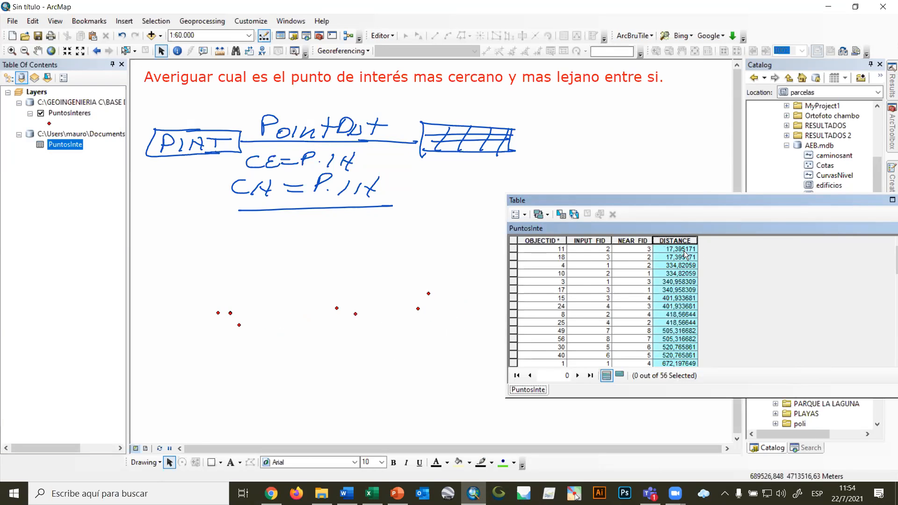
pyautogui.click(512, 250)
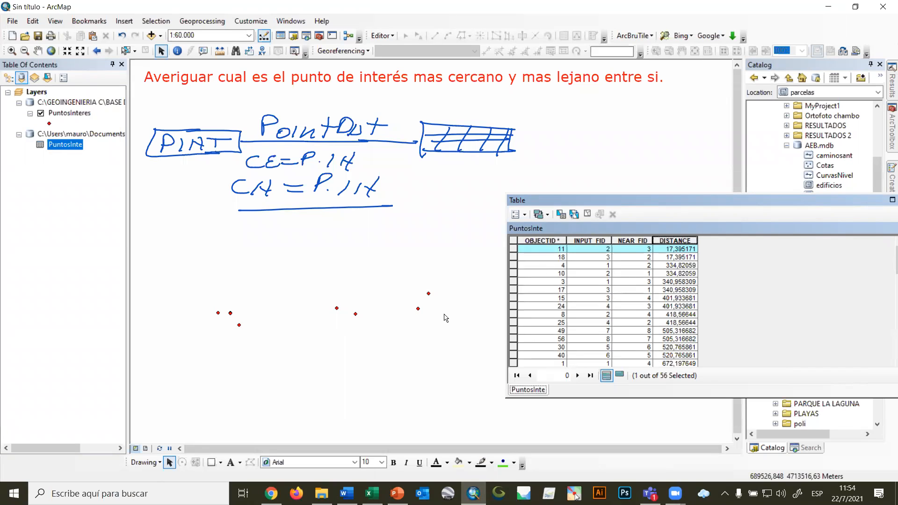
# Narrow the table window, move it clear of the points, and examine the last records for the farthest pair.
pyautogui.moveTo(813, 197); pyautogui.dragTo(622, 206)
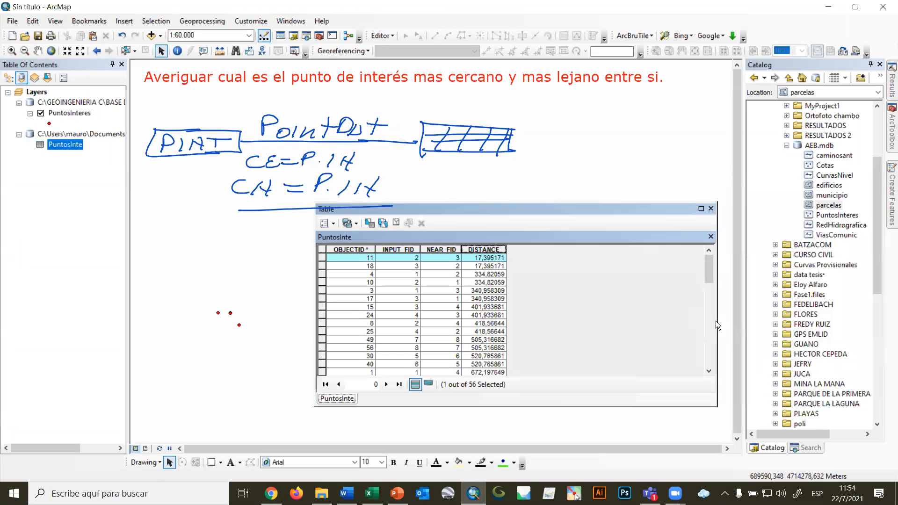
pyautogui.moveTo(718, 321); pyautogui.dragTo(557, 321)
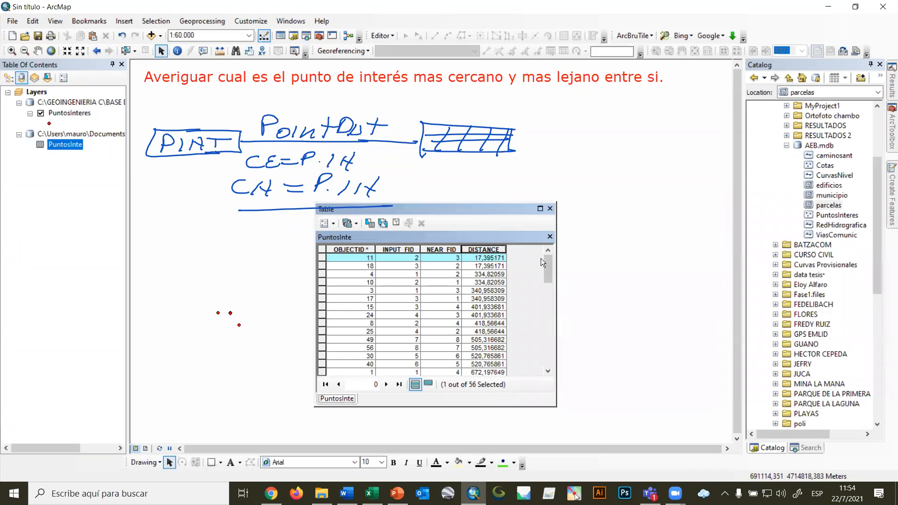
pyautogui.moveTo(547, 283); pyautogui.dragTo(544, 357)
pyautogui.moveTo(452, 205); pyautogui.dragTo(677, 208)
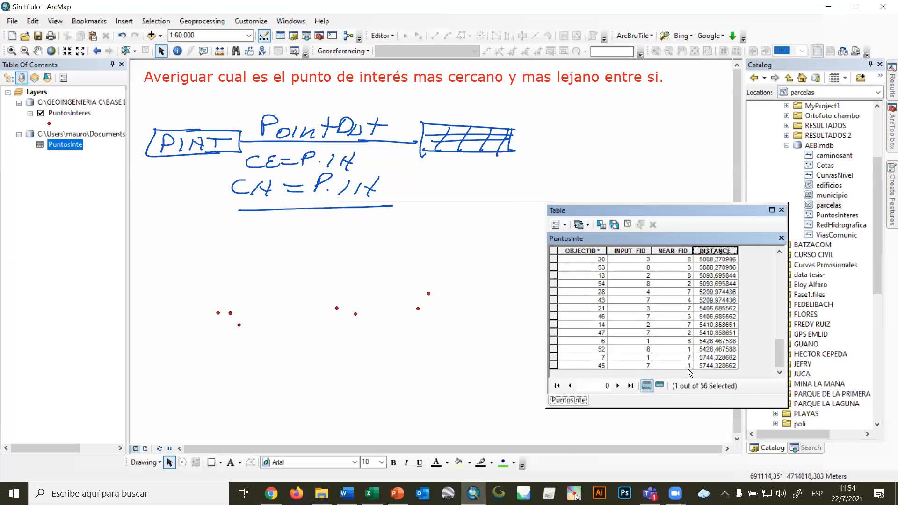
pyautogui.click(647, 366)
pyautogui.moveTo(778, 359); pyautogui.dragTo(787, 257)
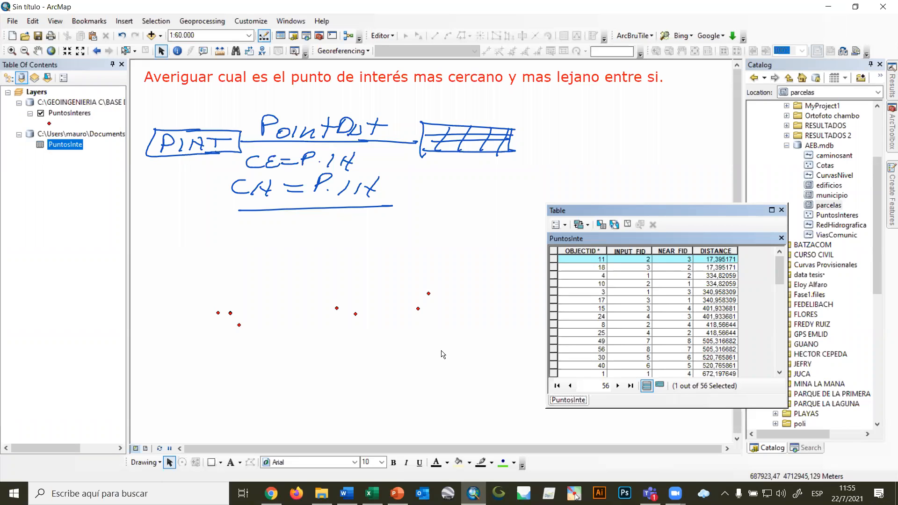
# Open the PuntosInteres attribute table alongside PuntosInte and match the closest pair's IDs between both tables.
pyautogui.click(561, 403)
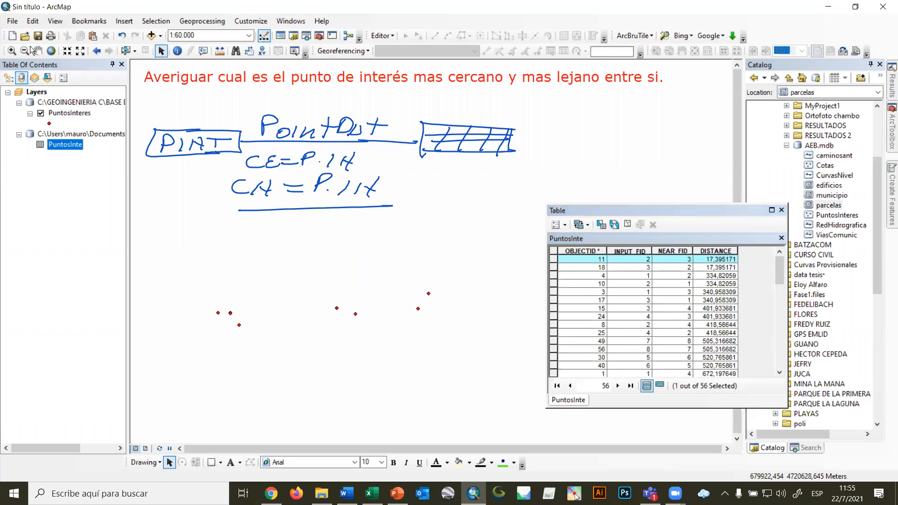
pyautogui.rightClick(58, 113)
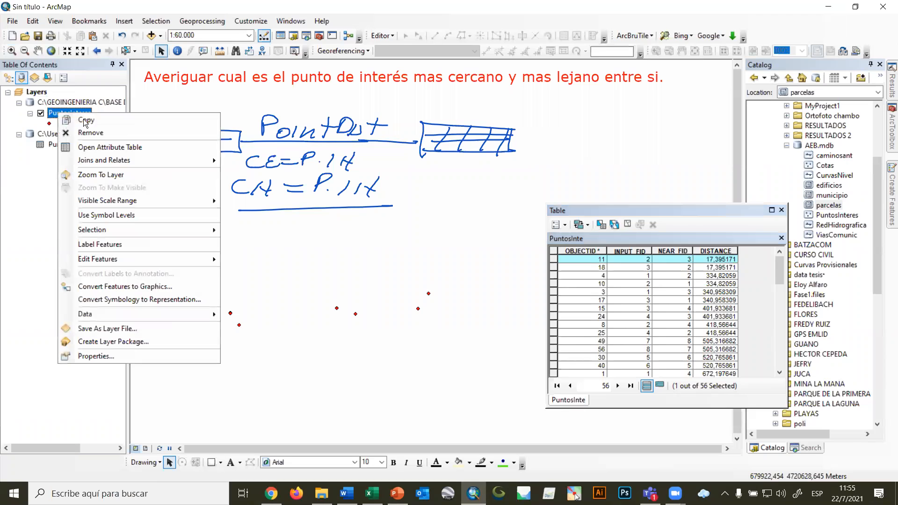
pyautogui.click(103, 147)
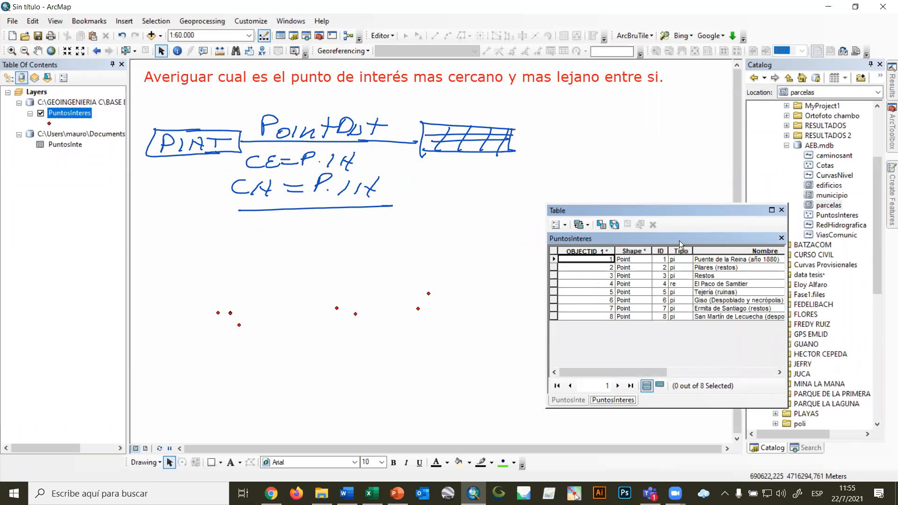
pyautogui.click(561, 401)
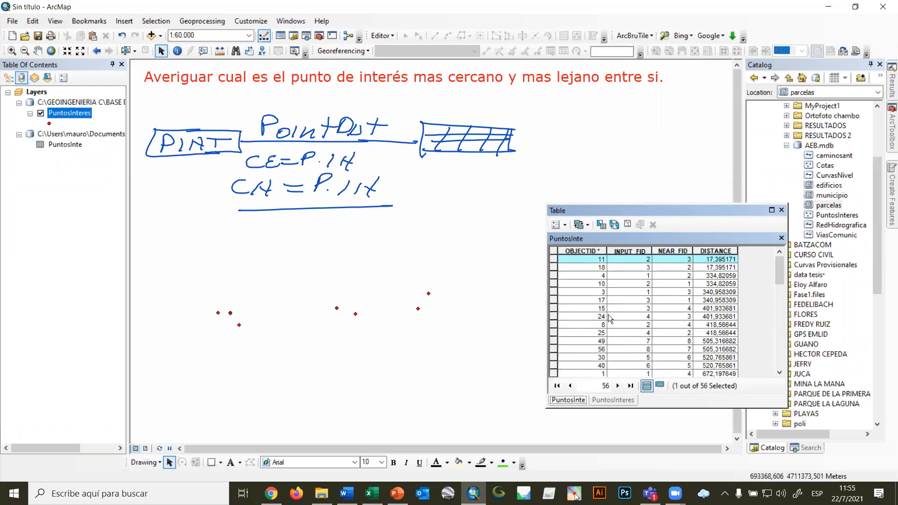
pyautogui.click(615, 400)
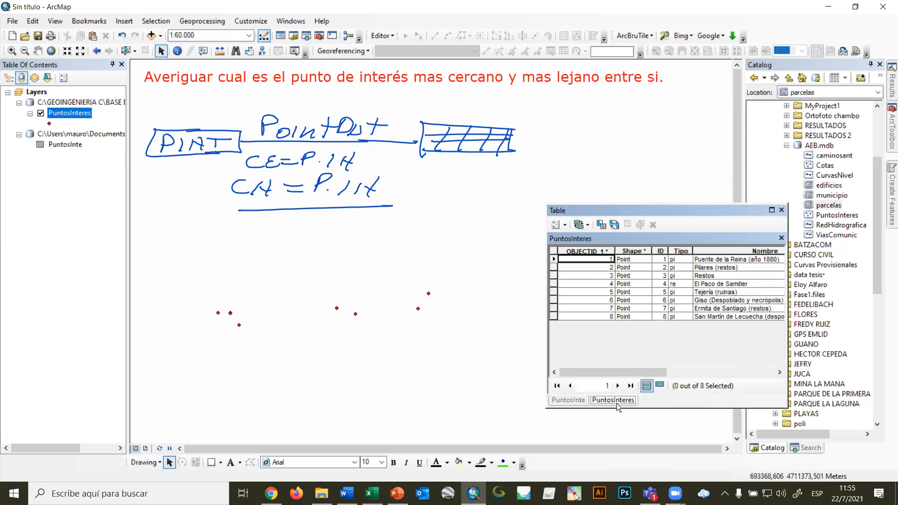
# Select points 2 and 3 in PuntosInteres, inspect them up close on the map, and clear the selection.
pyautogui.click(554, 267)
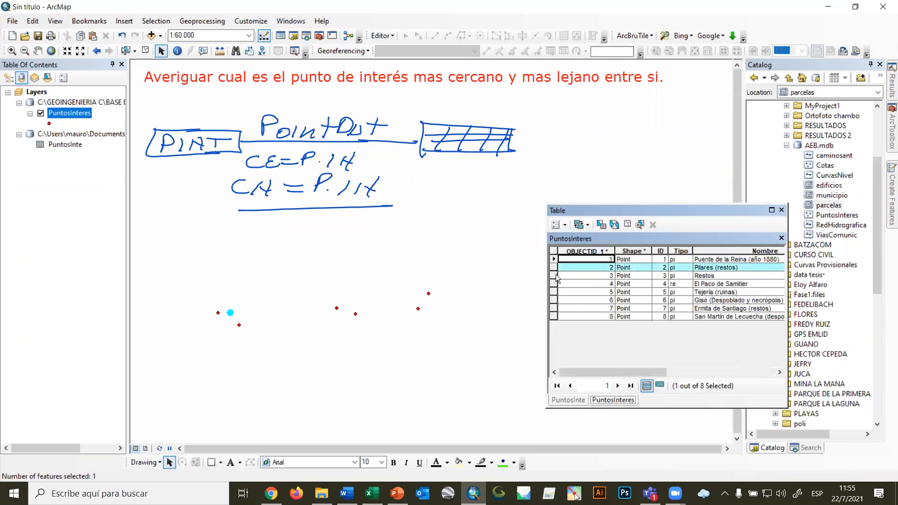
pyautogui.keyDown('ctrl'); pyautogui.click(555, 276); pyautogui.keyUp('ctrl')
pyautogui.scroll(2, 232, 320)
pyautogui.scroll(4, 233, 320)
pyautogui.scroll(2, 228, 307)
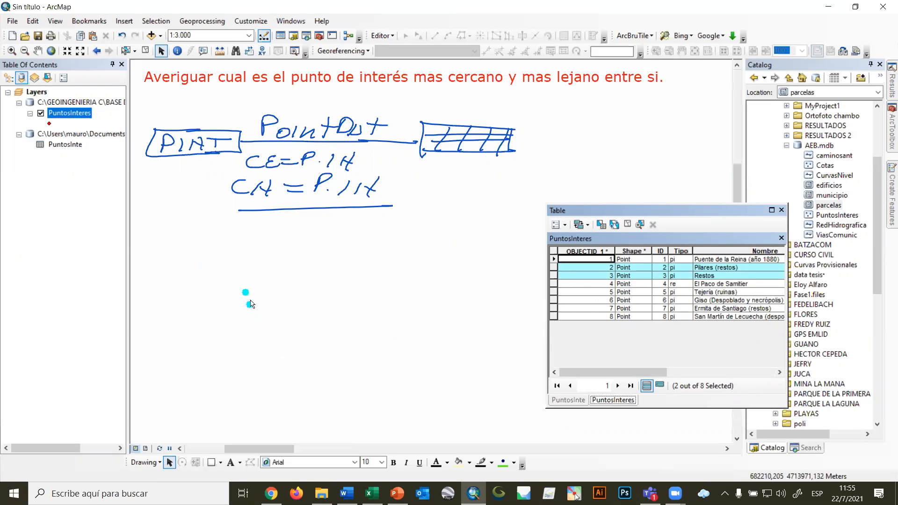
pyautogui.scroll(-6, 251, 304)
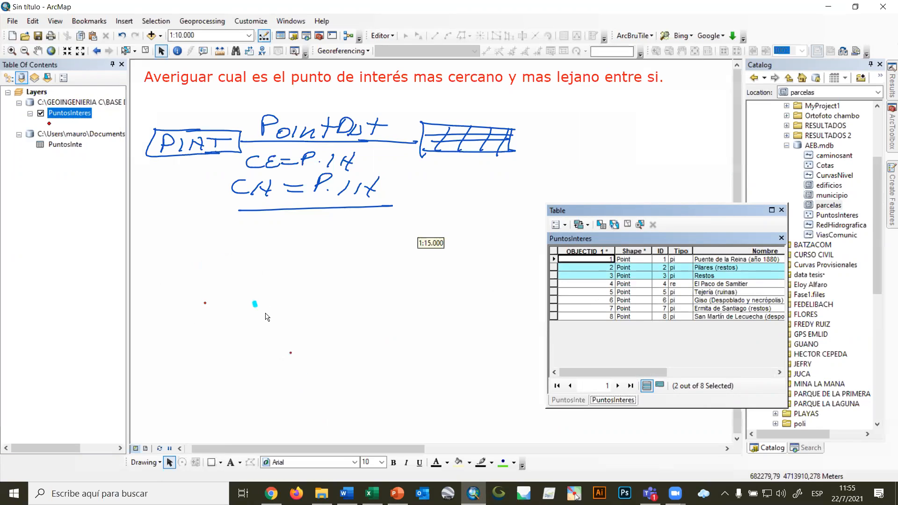
pyautogui.scroll(-1, 266, 313)
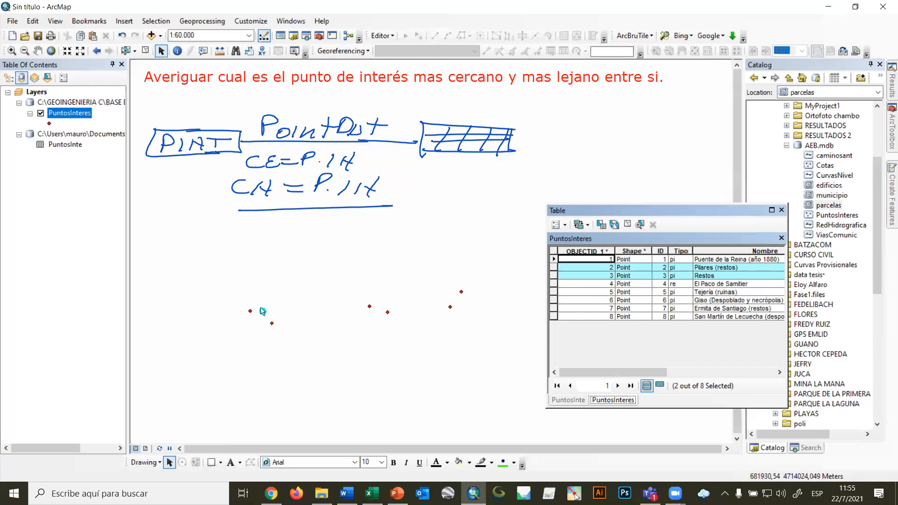
pyautogui.click(628, 225)
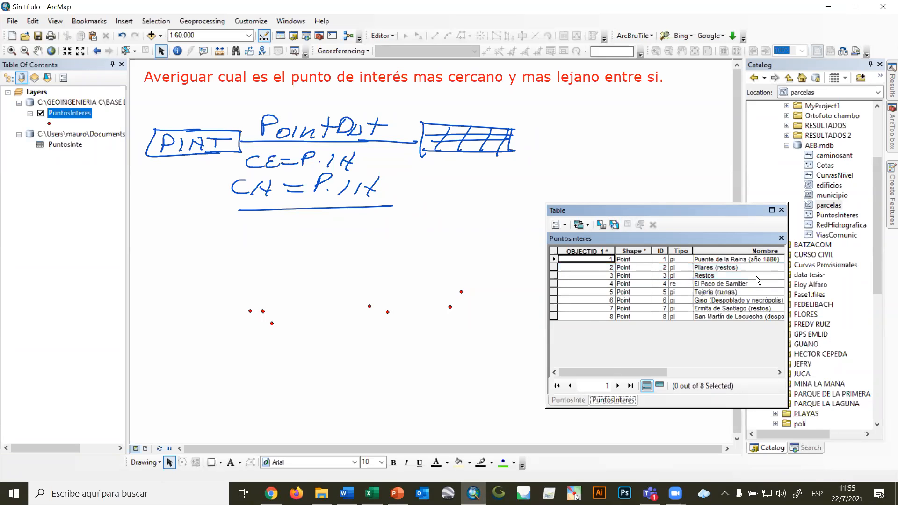
# Check the INPUT_FID and NEAR_FID of the greatest-distance record at the end of PuntosInte.
pyautogui.click(577, 401)
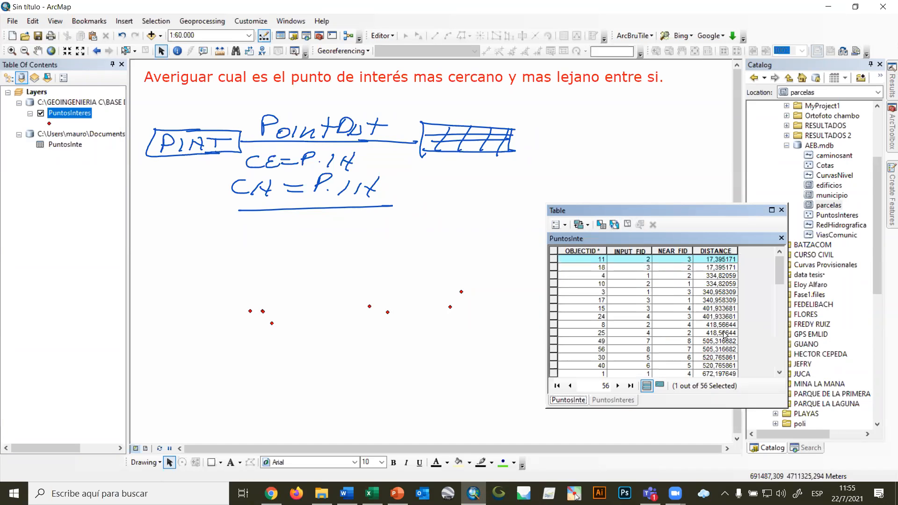
pyautogui.scroll(-14, 724, 334)
pyautogui.click(638, 365)
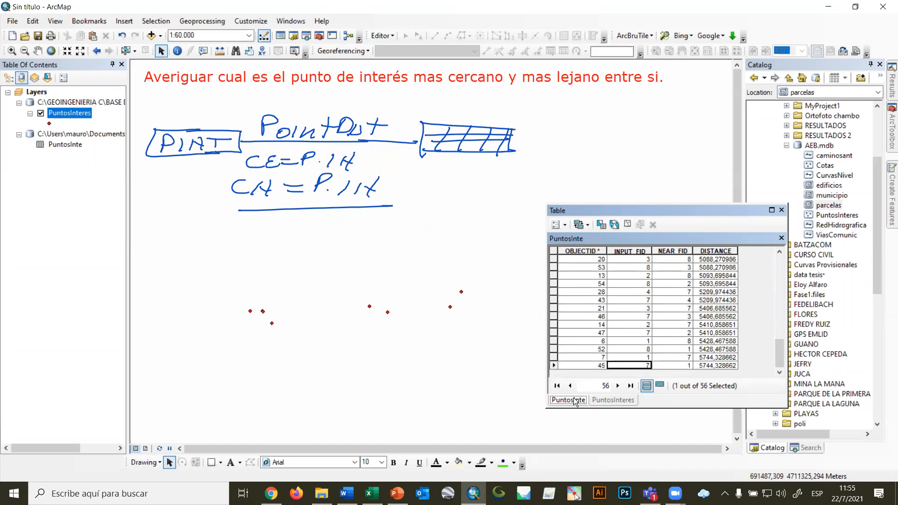
pyautogui.moveTo(780, 354); pyautogui.dragTo(798, 259)
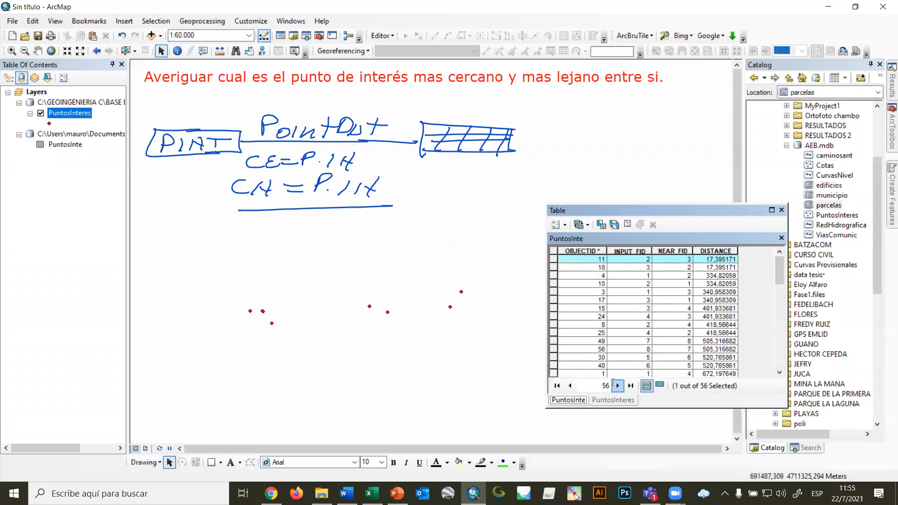
# Select points 1 and 7 in PuntosInteres to compare their map locations, and clear the selected features.
pyautogui.click(612, 400)
pyautogui.click(554, 260)
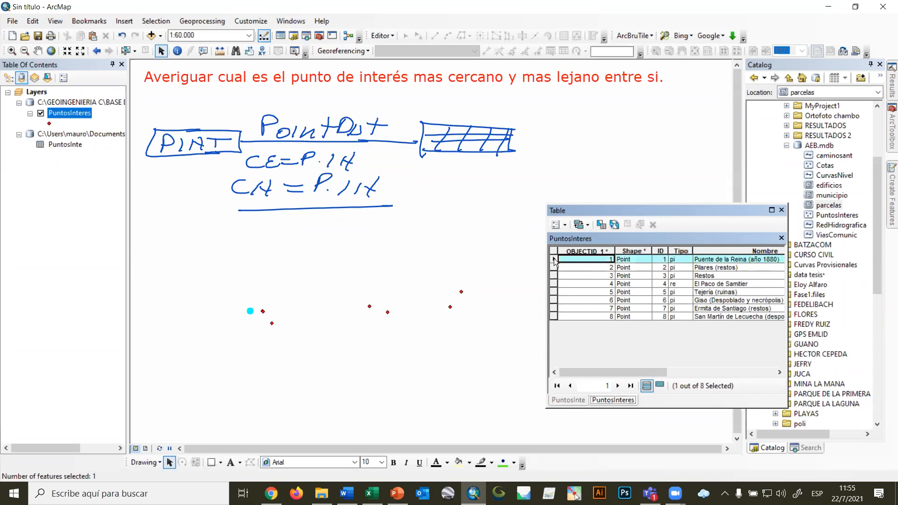
pyautogui.click(552, 307)
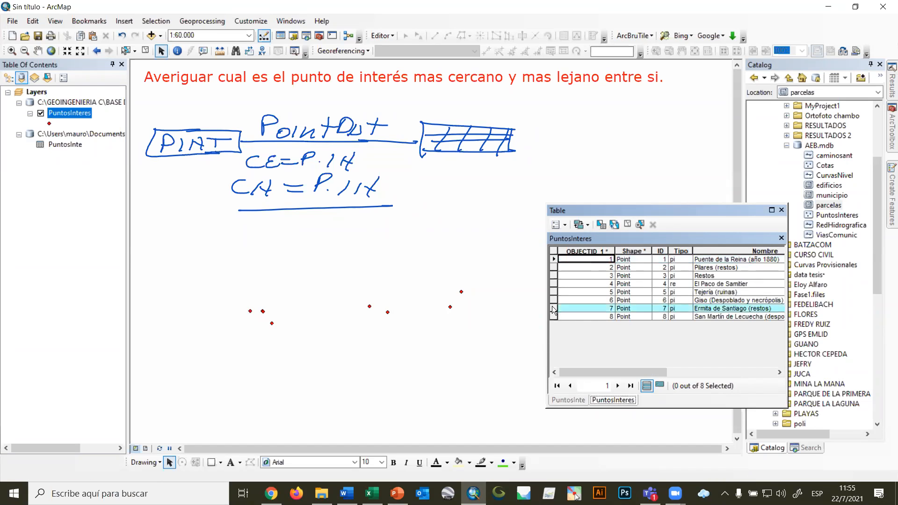
pyautogui.keyDown('ctrl'); pyautogui.click(554, 260); pyautogui.keyUp('ctrl')
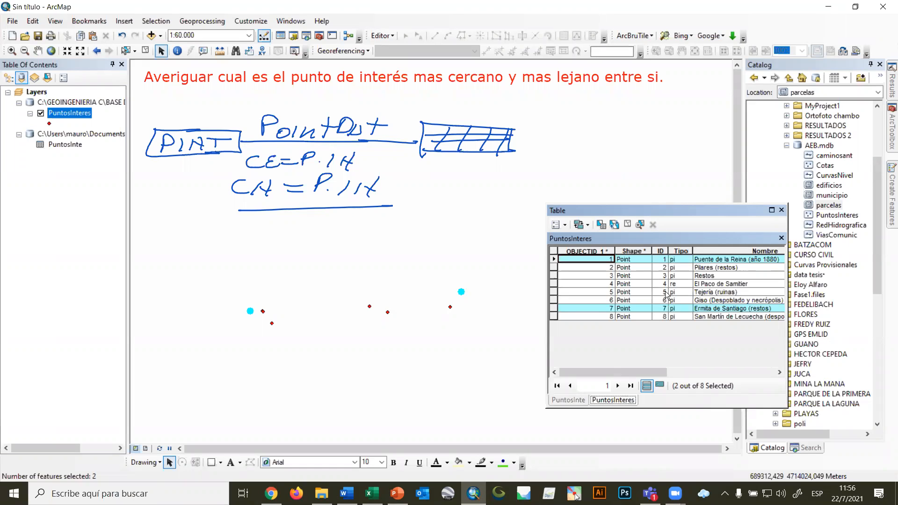
pyautogui.click(145, 51)
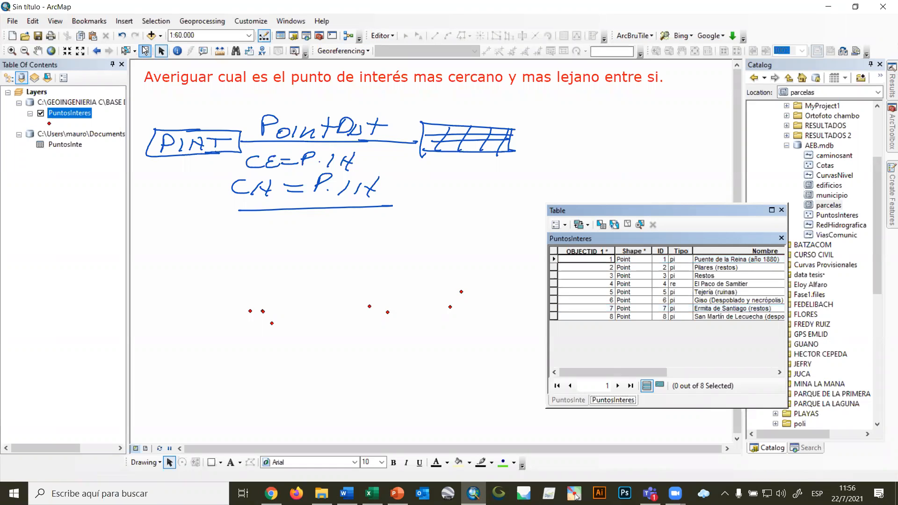
# Return to the PuntosInte table and reposition its window away from the map points.
pyautogui.click(576, 401)
pyautogui.moveTo(528, 219); pyautogui.dragTo(464, 221)
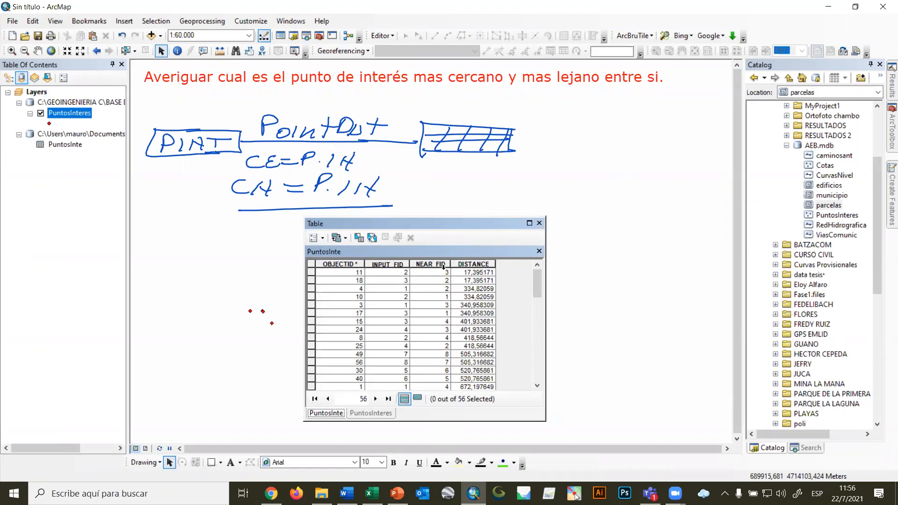
pyautogui.moveTo(458, 225); pyautogui.dragTo(658, 159)
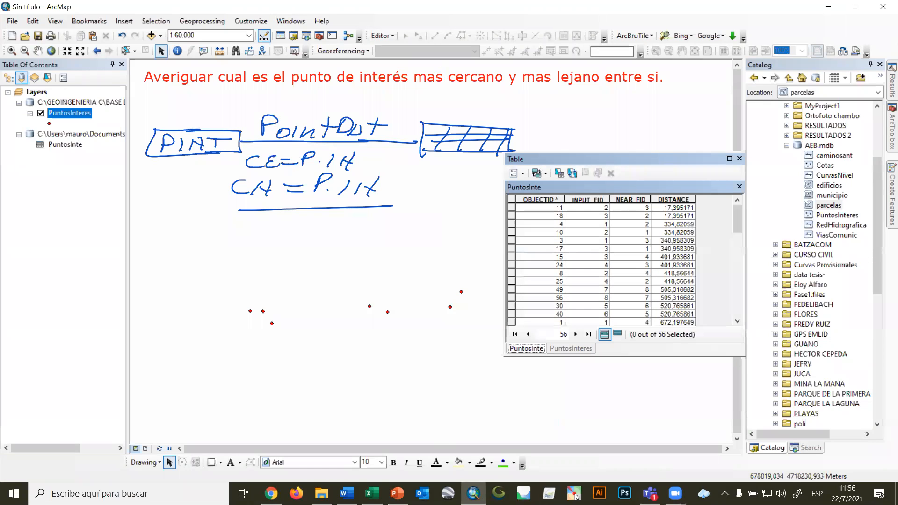
# Paste the annotation "Calcular la distancia media entre los puntos de interés." below the first question, fitting it on one line.
pyautogui.hotkey('alt', 'Tab')
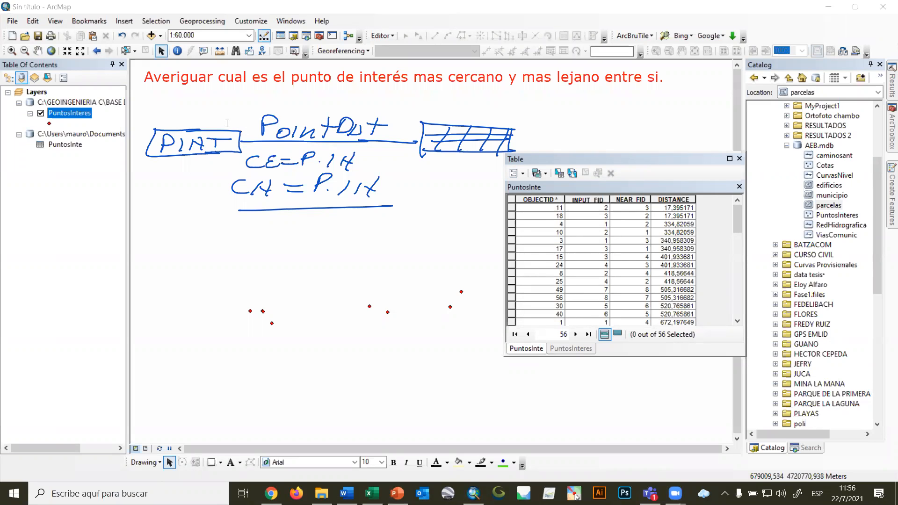
pyautogui.click(154, 102)
pyautogui.hotkey('ctrl', 'v')
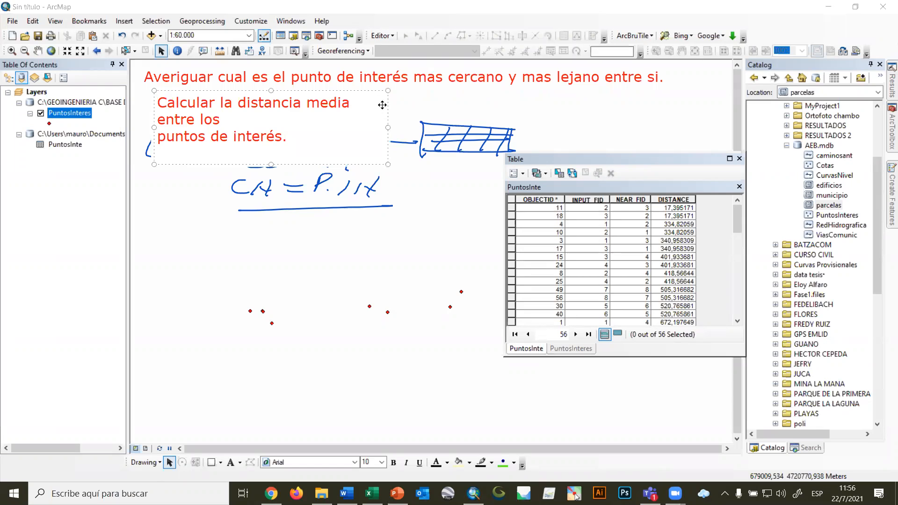
pyautogui.moveTo(387, 124); pyautogui.dragTo(705, 89)
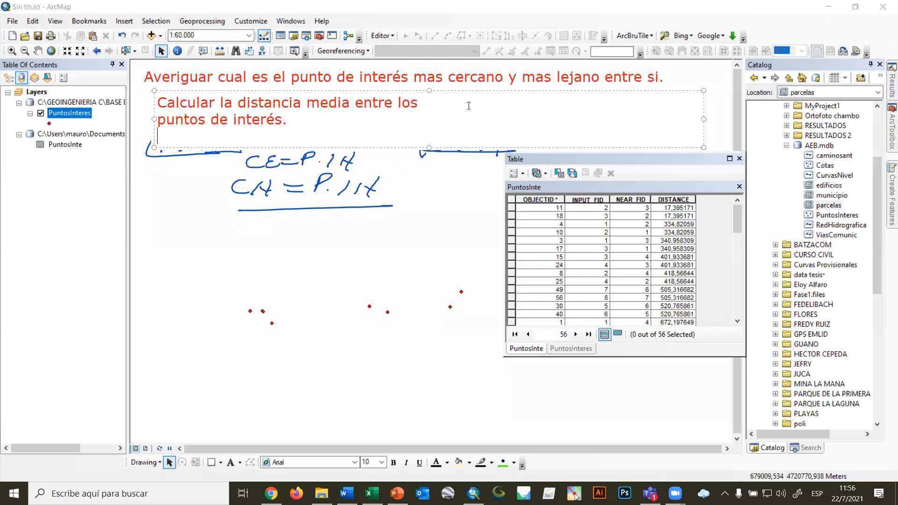
pyautogui.press('Delete')
pyautogui.click(158, 121)
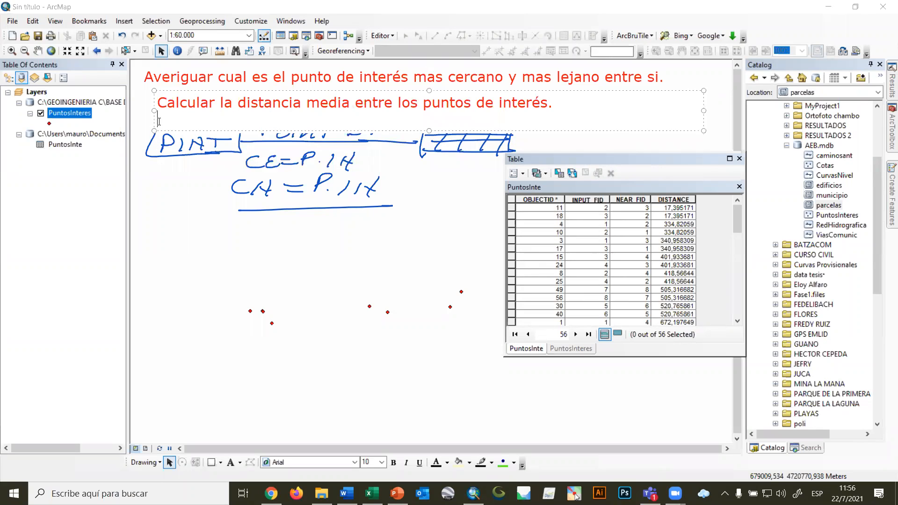
# Remove the blank line at the end of the pasted annotation and finish editing it.
pyautogui.press('BackSpace')
pyautogui.click(159, 122)
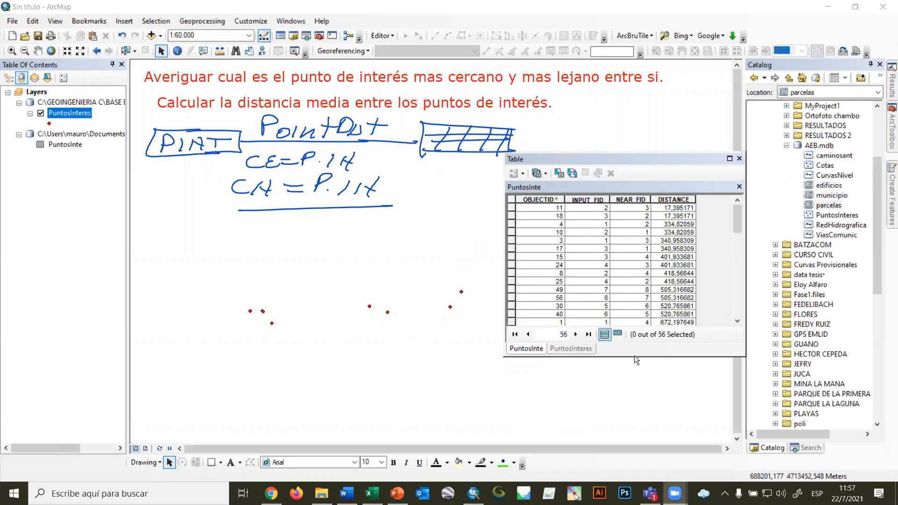
pyautogui.click(672, 200)
pyautogui.rightClick(672, 201)
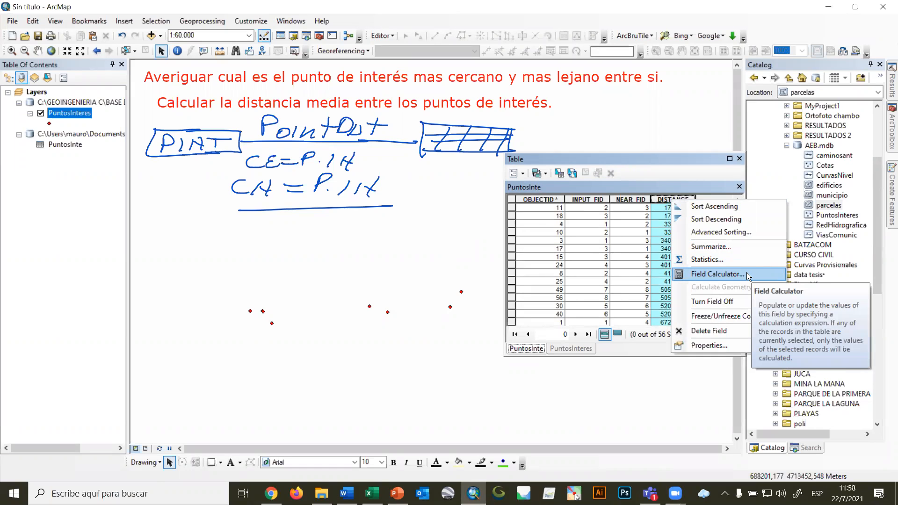
pyautogui.click(653, 163)
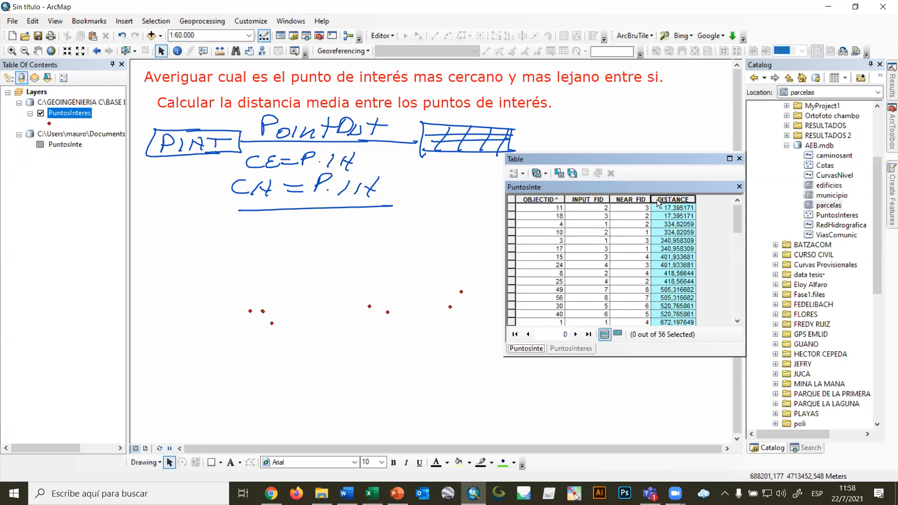
pyautogui.rightClick(673, 202)
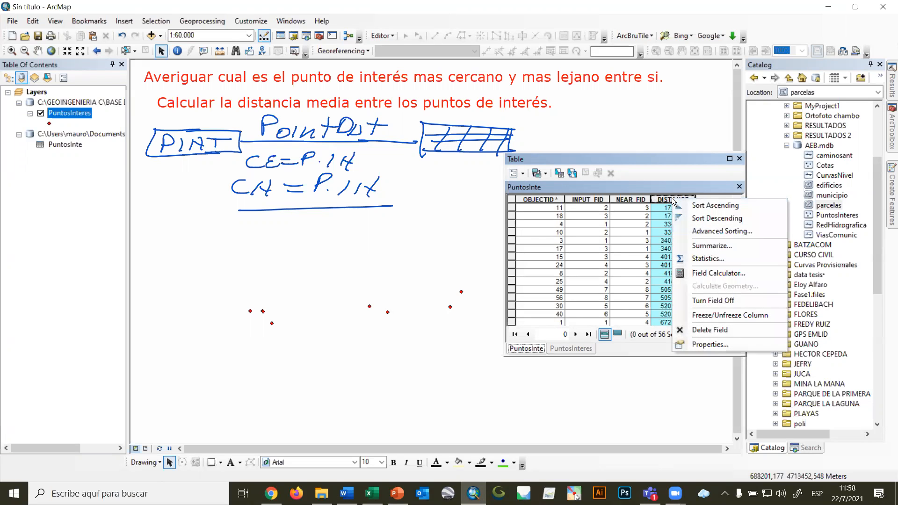
pyautogui.click(718, 272)
pyautogui.doubleClick(341, 169)
pyautogui.click(507, 241)
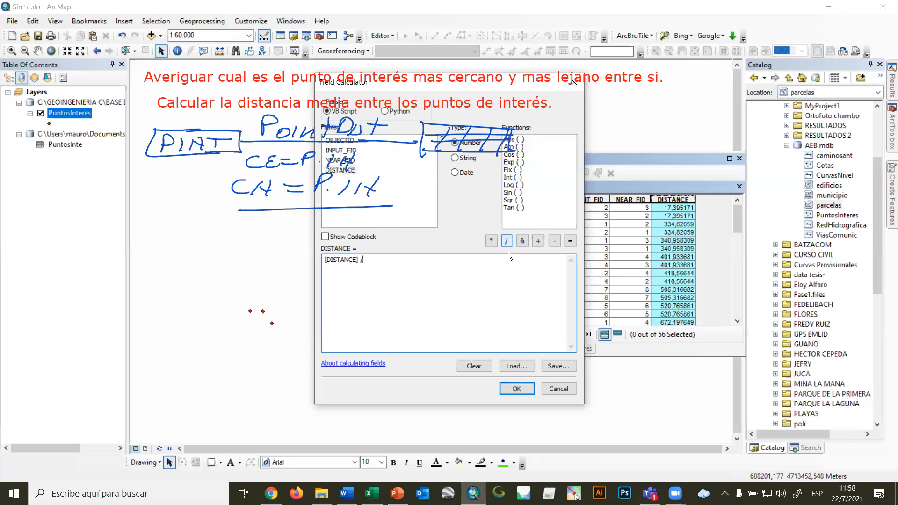
pyautogui.write('2')
pyautogui.click(563, 391)
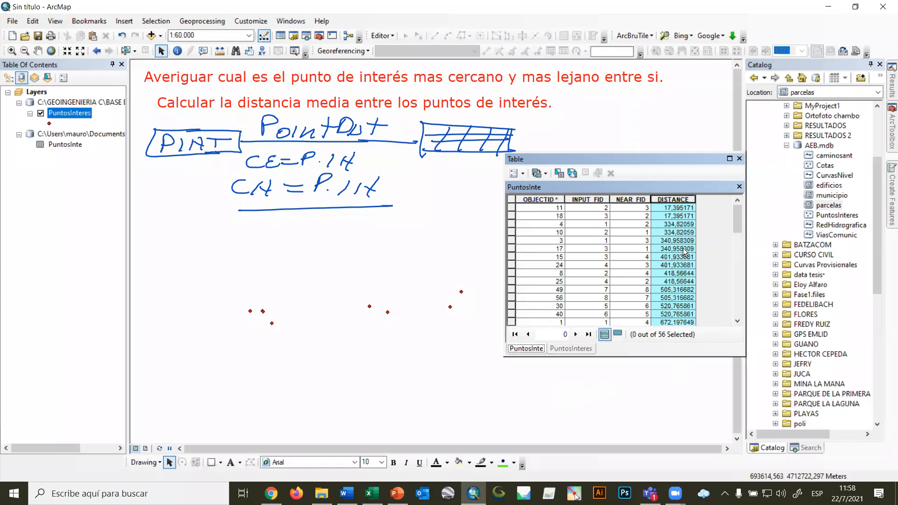
# Add a field named DistMedia of type Double to the PuntosInte table.
pyautogui.moveTo(647, 157); pyautogui.dragTo(602, 192)
pyautogui.moveTo(336, 332); pyautogui.dragTo(257, 353)
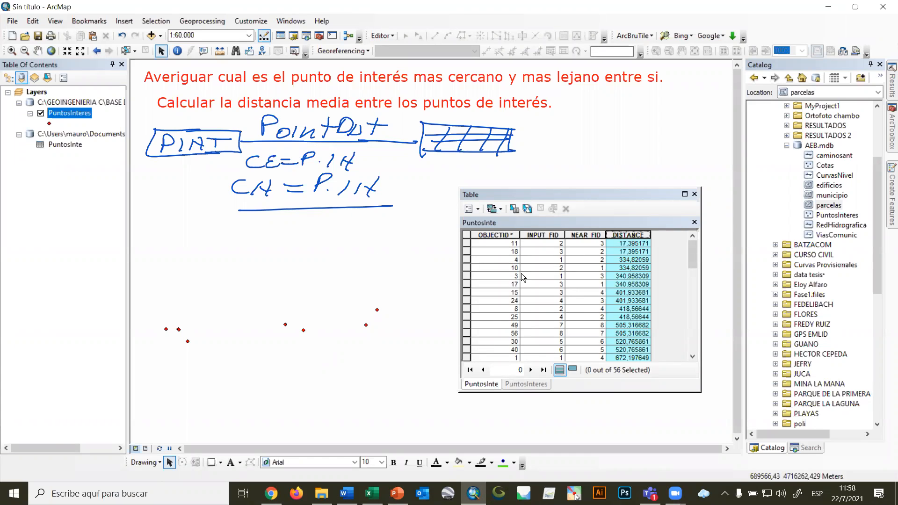
pyautogui.click(478, 209)
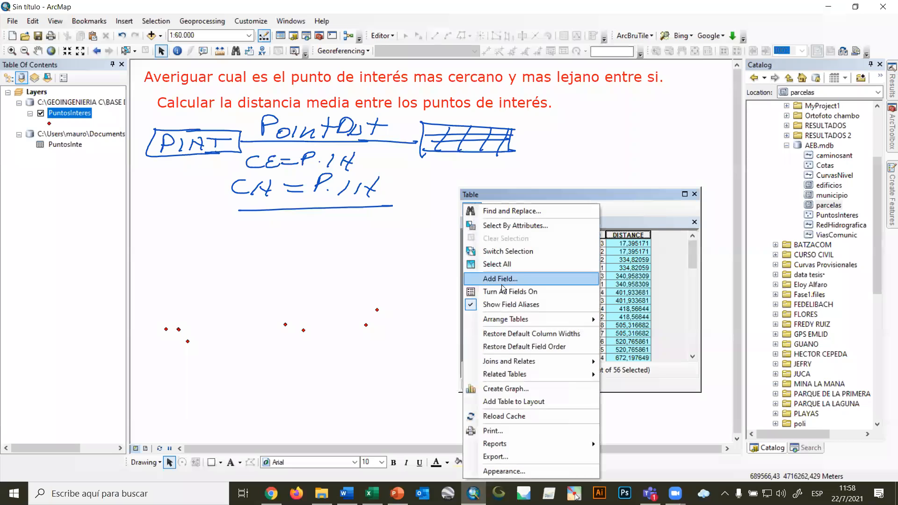
pyautogui.click(522, 274)
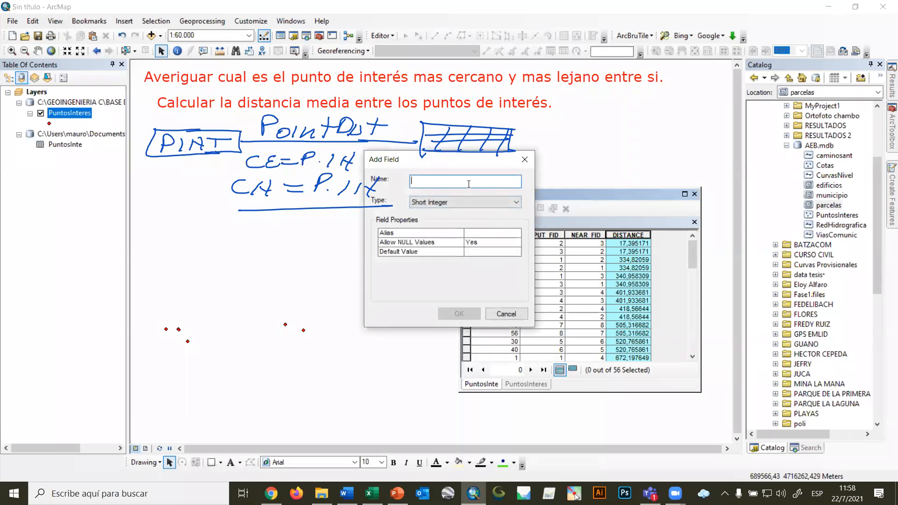
pyautogui.write('DistMedia')
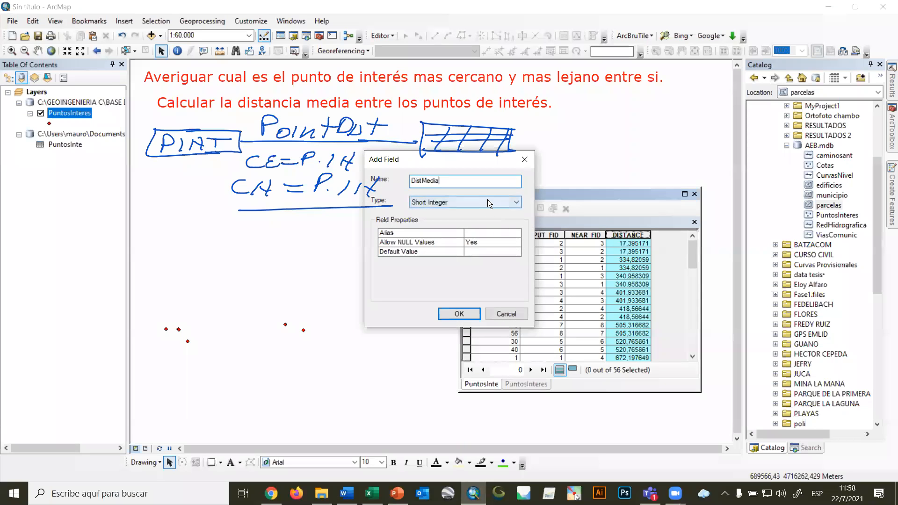
pyautogui.click(488, 200)
pyautogui.click(454, 236)
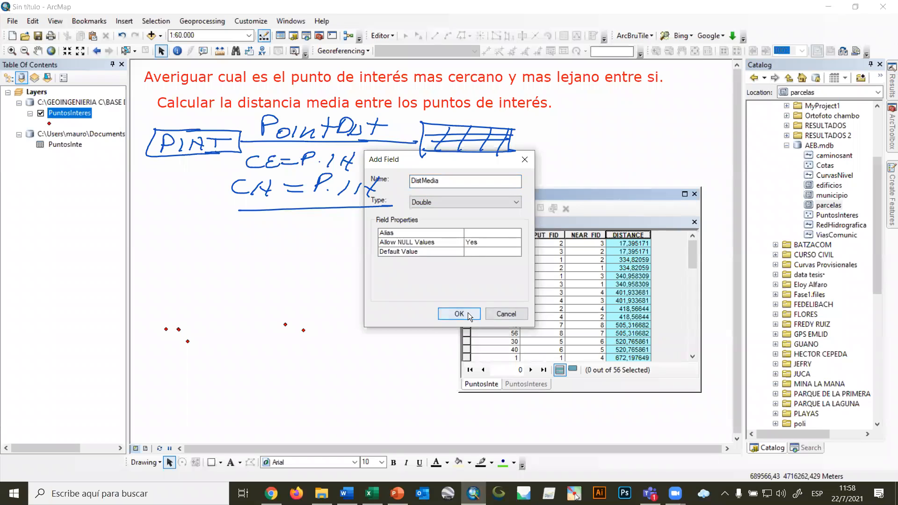
pyautogui.click(468, 313)
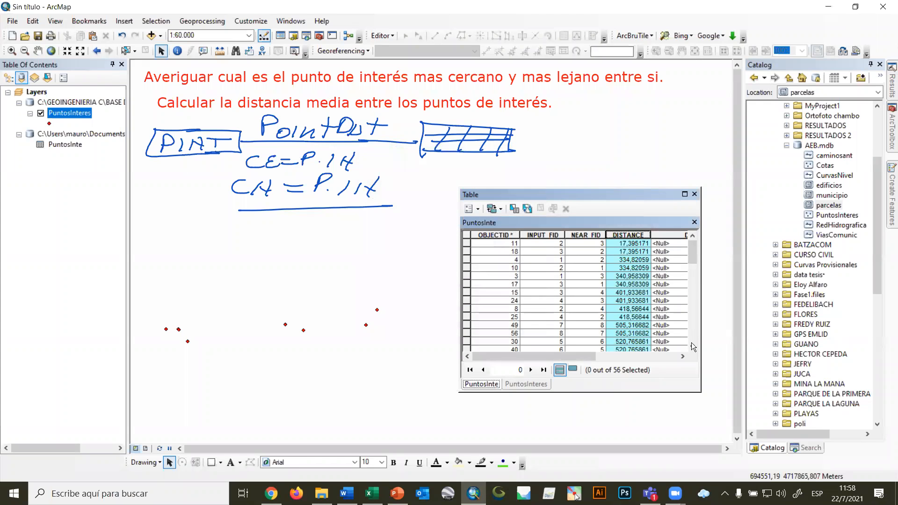
# Calculate the DistMedia field with the expression [DISTANCE] /2 for all PuntosInte records.
pyautogui.moveTo(701, 330); pyautogui.dragTo(734, 330)
pyautogui.moveTo(599, 195); pyautogui.dragTo(522, 192)
pyautogui.click(595, 229)
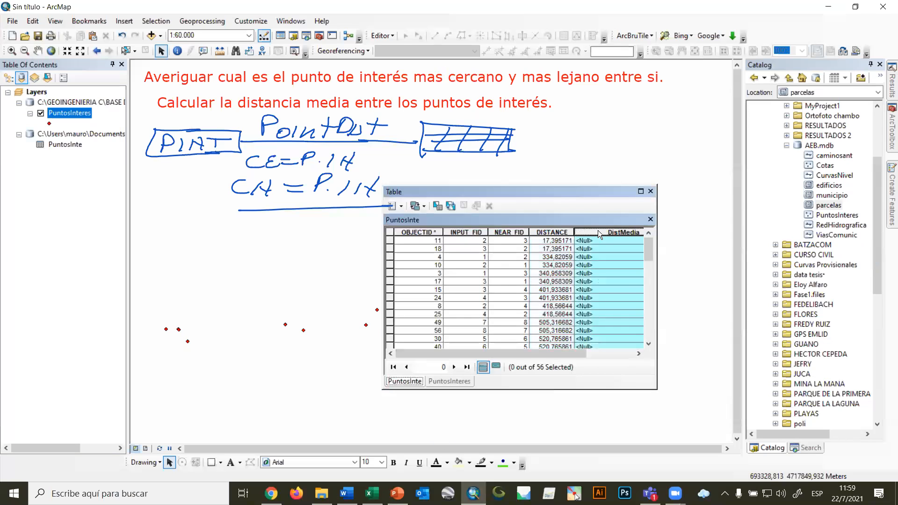
pyautogui.rightClick(597, 230)
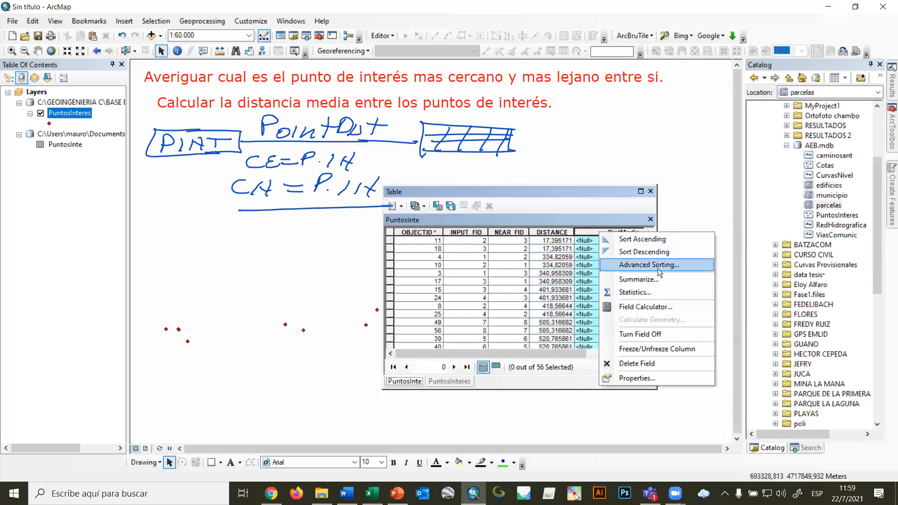
pyautogui.click(645, 307)
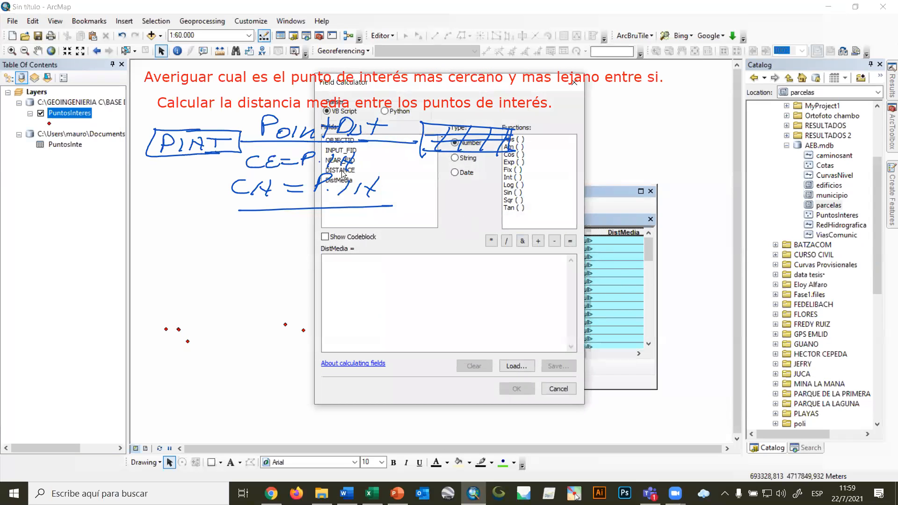
pyautogui.moveTo(534, 85); pyautogui.dragTo(647, 173)
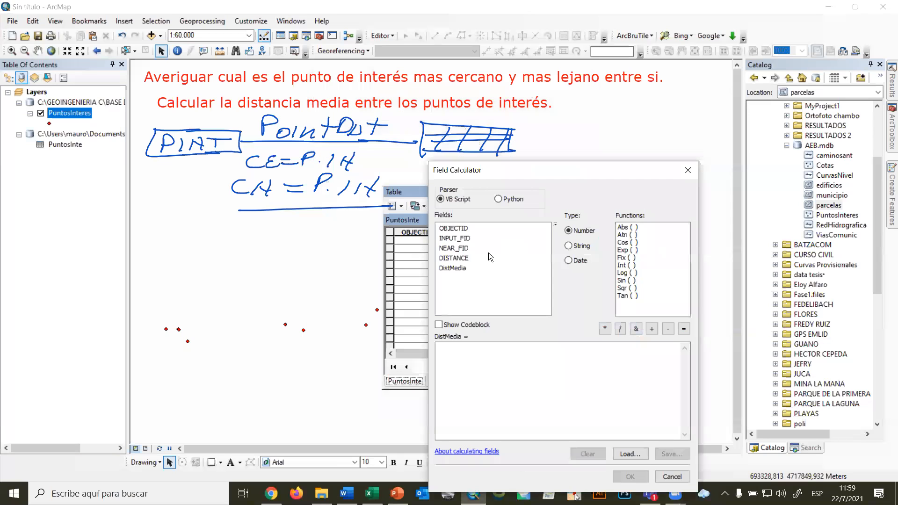
pyautogui.doubleClick(461, 256)
pyautogui.click(620, 329)
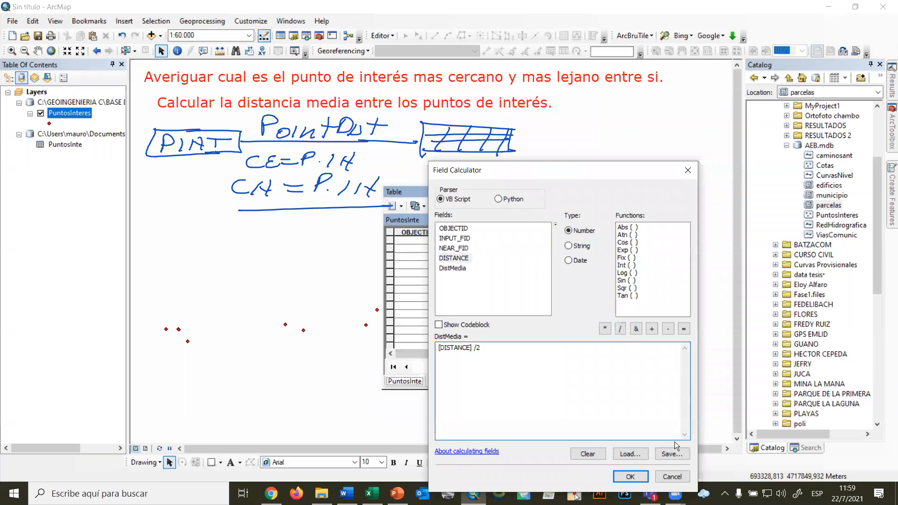
pyautogui.click(627, 475)
pyautogui.moveTo(534, 356); pyautogui.dragTo(596, 359)
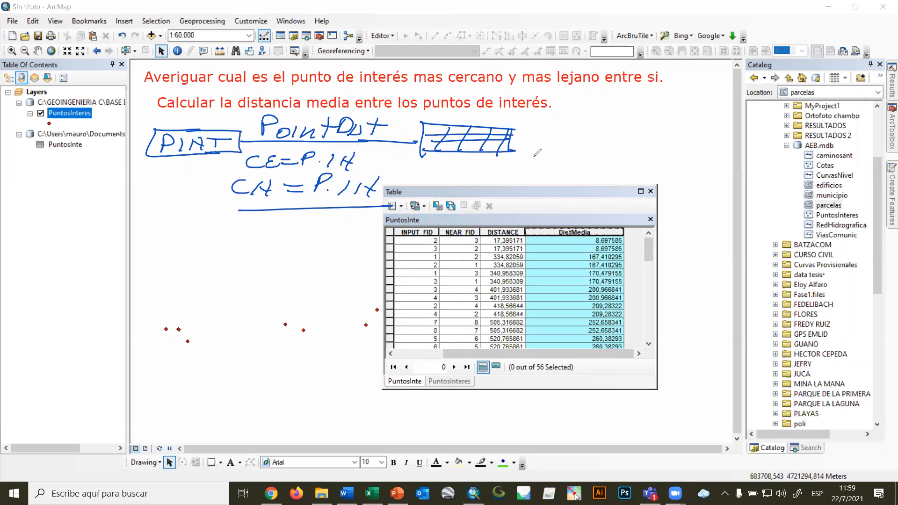
# Handwrite a new-field note ending in "= DIS/2" beside the table sketch, and clear all the on-screen annotations.
pyautogui.moveTo(526, 158)
pyautogui.mouseDown()
pyautogui.moveTo(534, 145)
pyautogui.moveTo(537, 156)
pyautogui.moveTo(664, 155)
pyautogui.mouseUp()
pyautogui.moveTo(684, 145); pyautogui.dragTo(692, 167)
pyautogui.moveTo(704, 159); pyautogui.dragTo(727, 160)
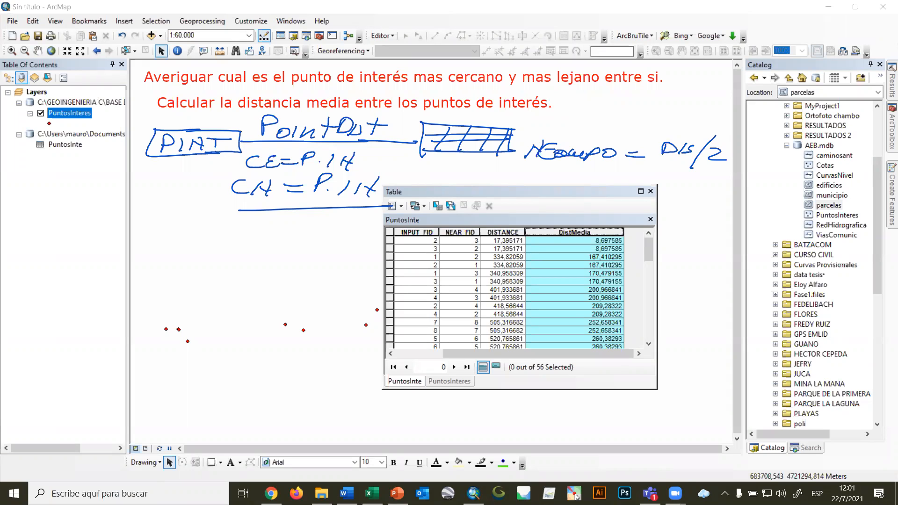
pyautogui.click(491, 202)
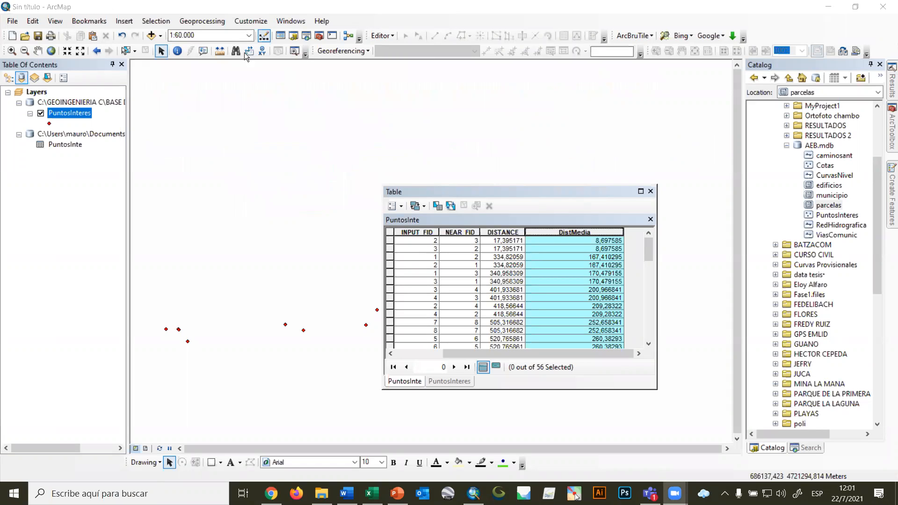
# Delete the DistMedia field from the PuntosInte table and close the table.
pyautogui.rightClick(579, 231)
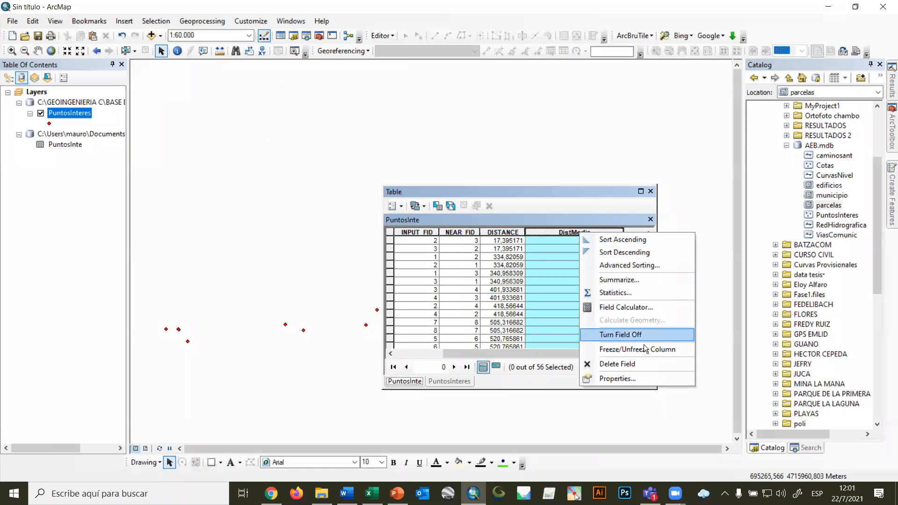
pyautogui.click(622, 364)
pyautogui.click(486, 294)
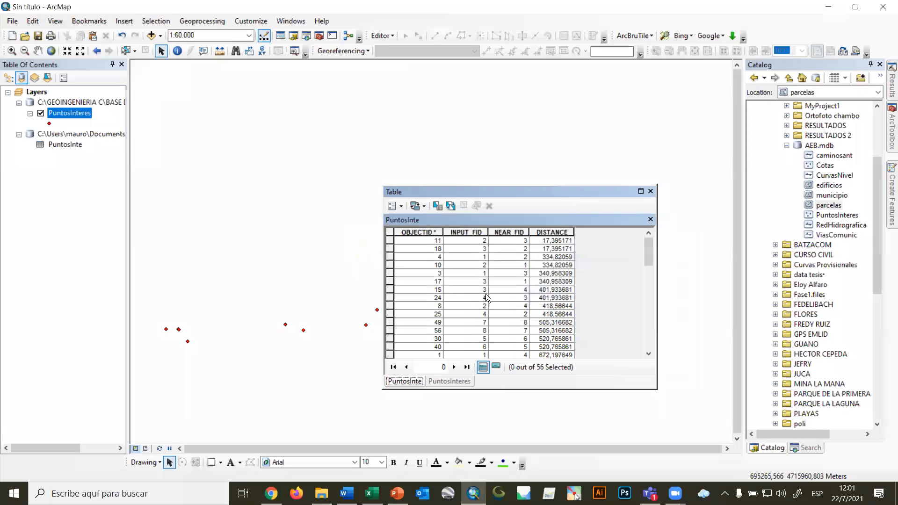
pyautogui.click(650, 191)
# Check all the fields in the PuntosInteres attribute table and close it.
pyautogui.rightClick(60, 114)
pyautogui.click(84, 147)
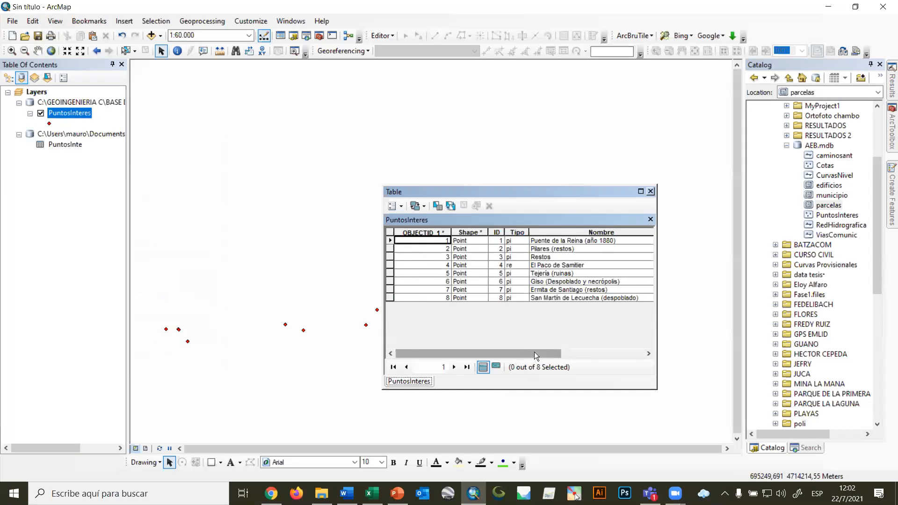
pyautogui.moveTo(535, 353); pyautogui.dragTo(650, 351)
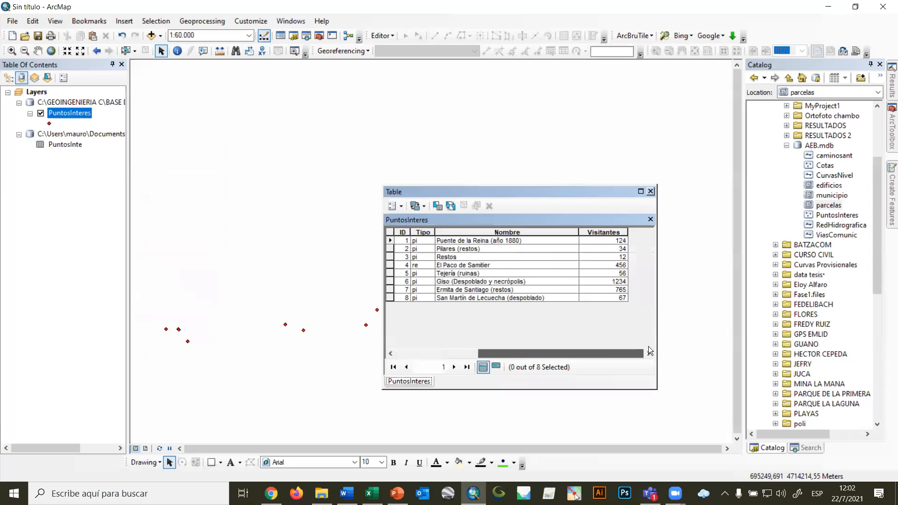
pyautogui.click(651, 192)
# Add the edificios layer from AEB.mdb to the map and open its attribute table at the last fields.
pyautogui.click(839, 185)
pyautogui.moveTo(840, 185); pyautogui.dragTo(395, 216)
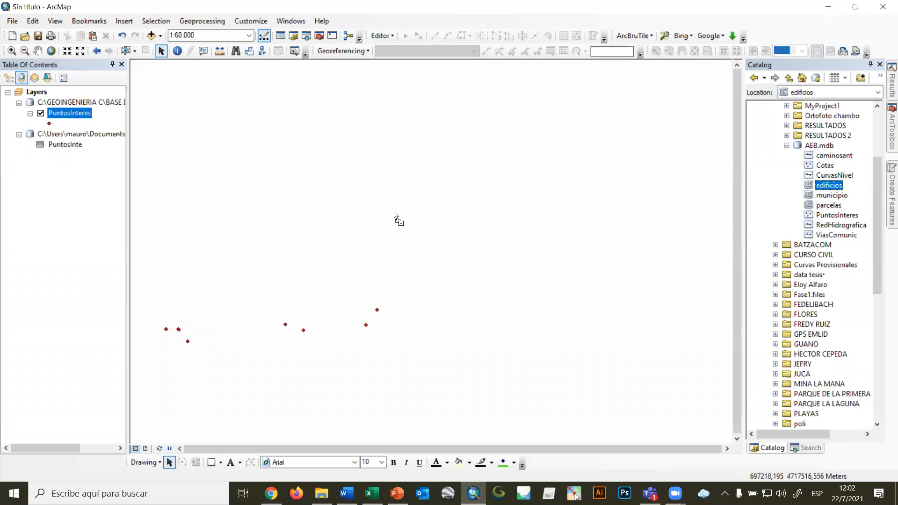
pyautogui.rightClick(59, 135)
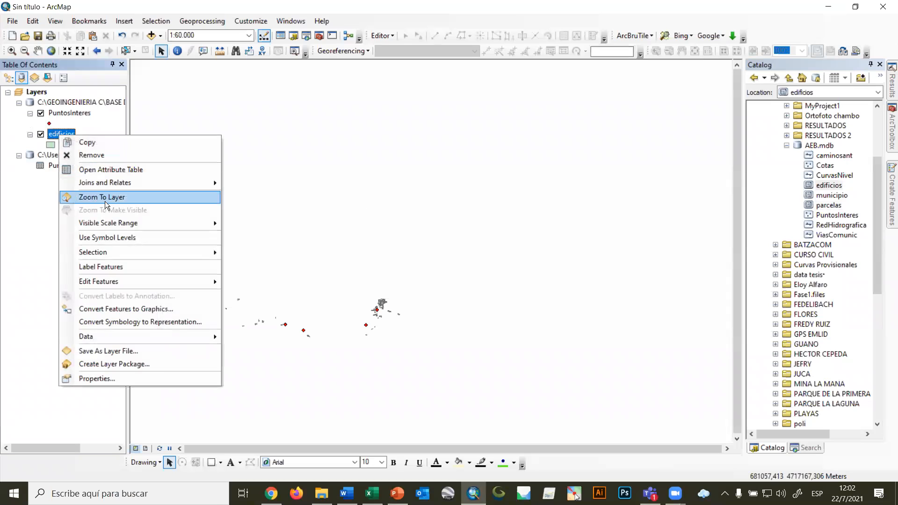
pyautogui.click(101, 170)
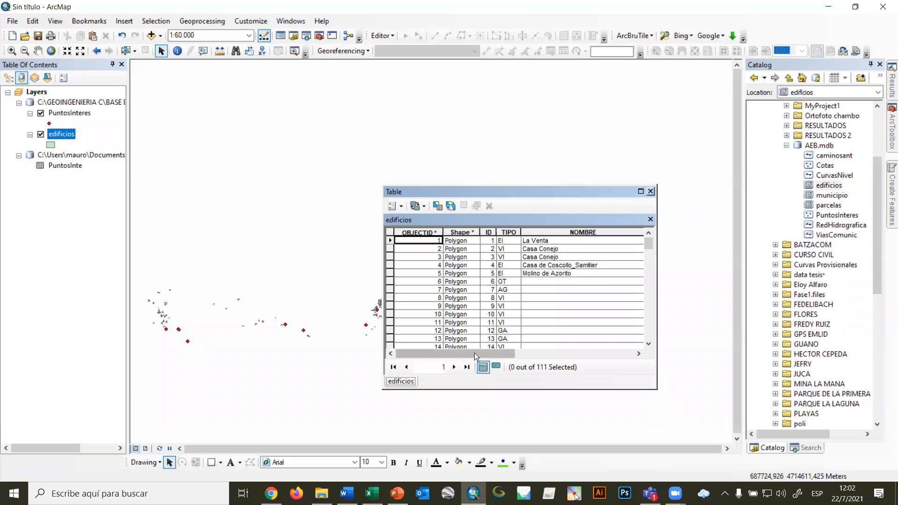
pyautogui.click(603, 354)
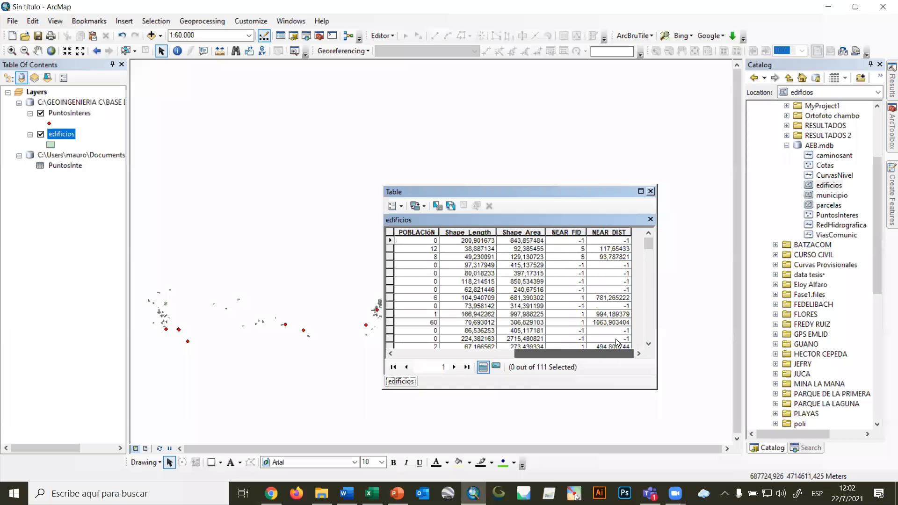
# Delete the NEAR_FID and NEAR_DIST fields from the edificios table and close the table.
pyautogui.click(564, 232)
pyautogui.rightClick(563, 230)
pyautogui.click(626, 362)
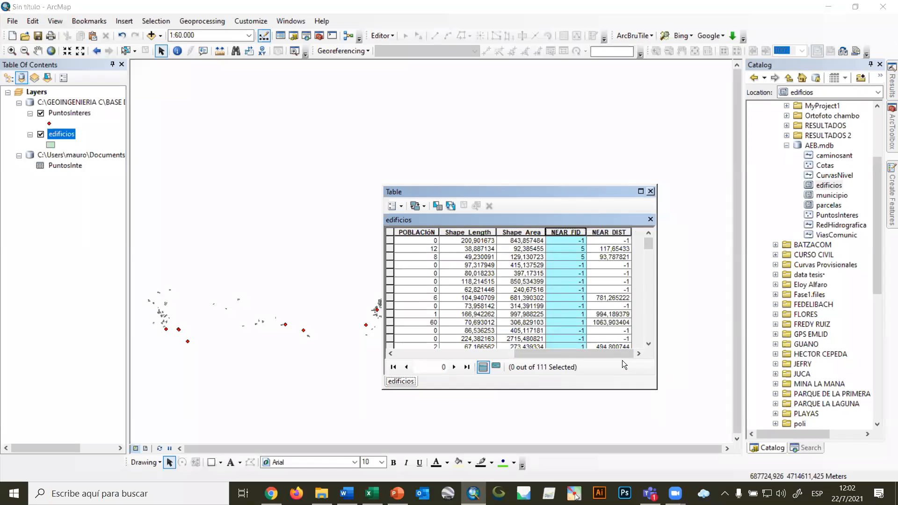
pyautogui.click(491, 293)
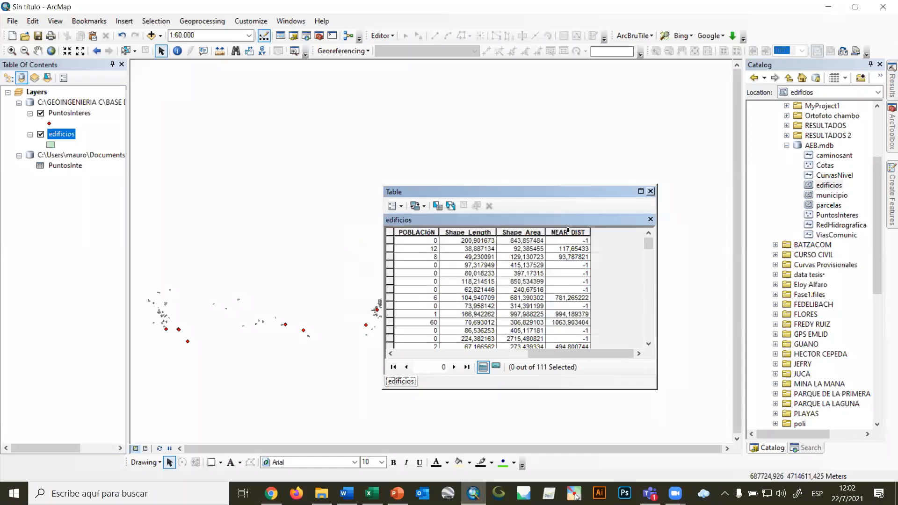
pyautogui.click(568, 231)
pyautogui.rightClick(569, 230)
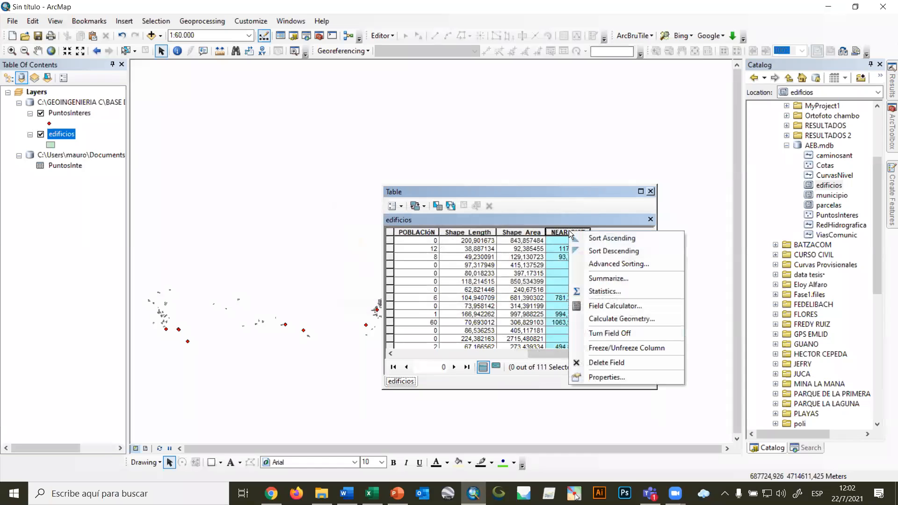
pyautogui.click(622, 366)
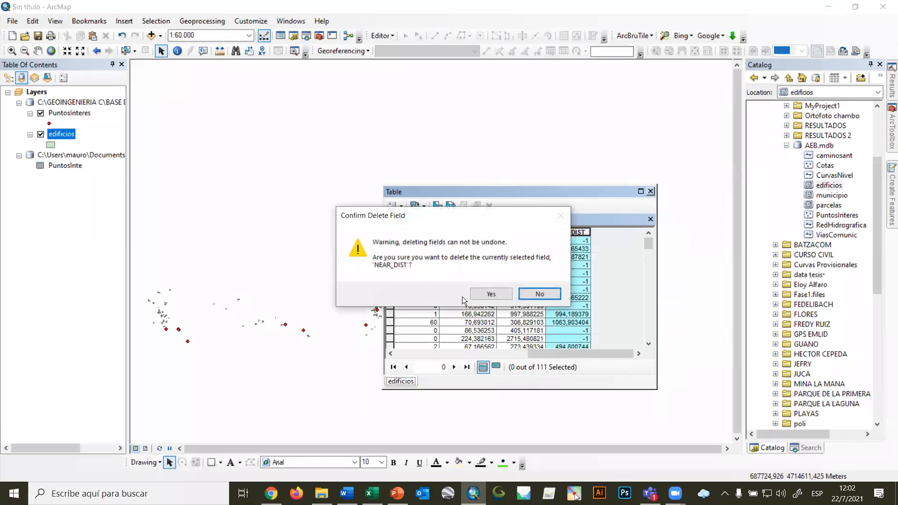
pyautogui.click(490, 295)
pyautogui.click(651, 191)
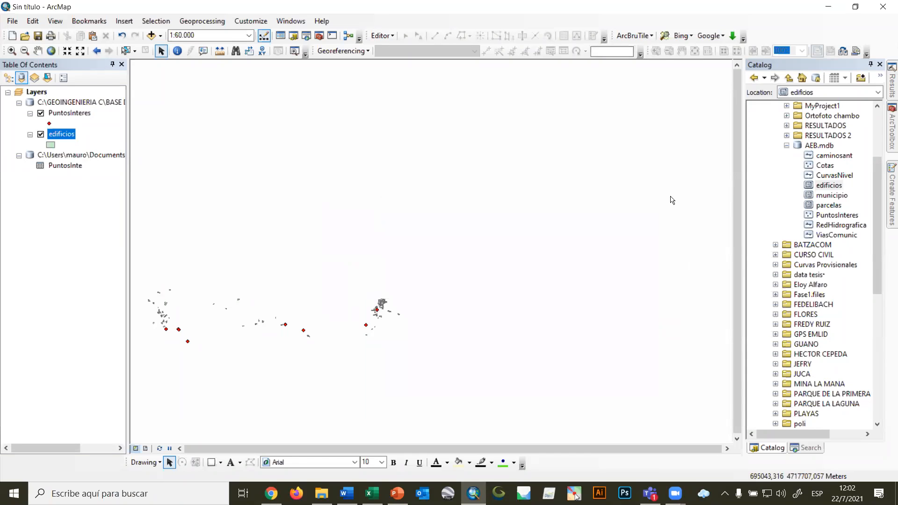
# Add the parcelas layer from AEB.mdb to the map.
pyautogui.moveTo(828, 205); pyautogui.dragTo(494, 211)
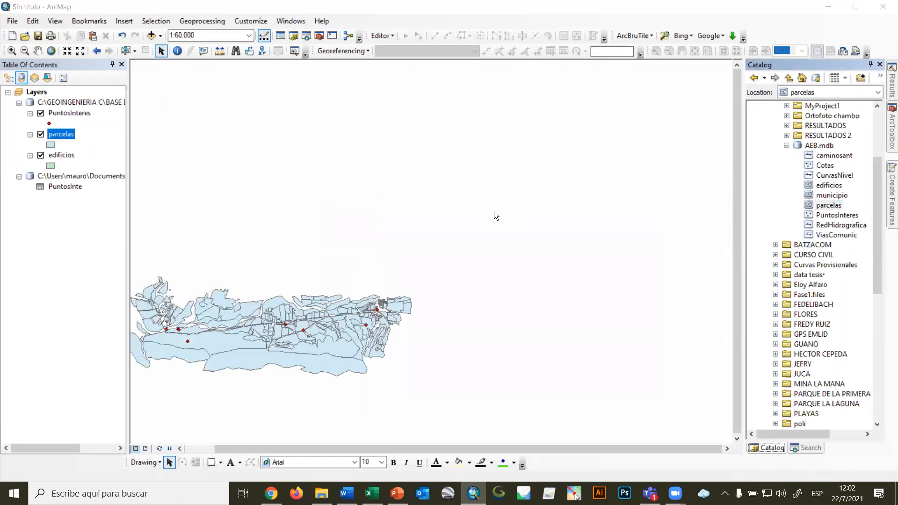
pyautogui.click(531, 299)
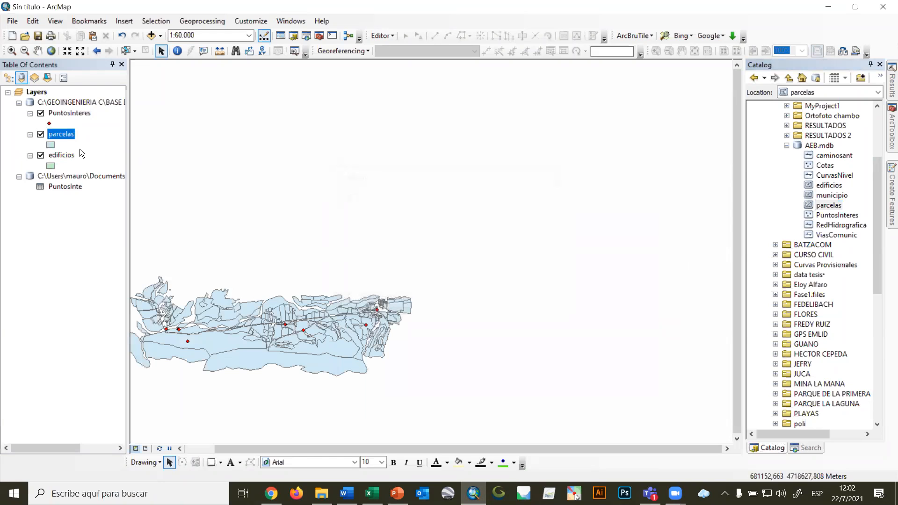
# Open the parcelas attribute table at its last fields and delete the NEAR_ANGLE field.
pyautogui.rightClick(62, 133)
pyautogui.click(97, 166)
pyautogui.moveTo(454, 352); pyautogui.dragTo(644, 346)
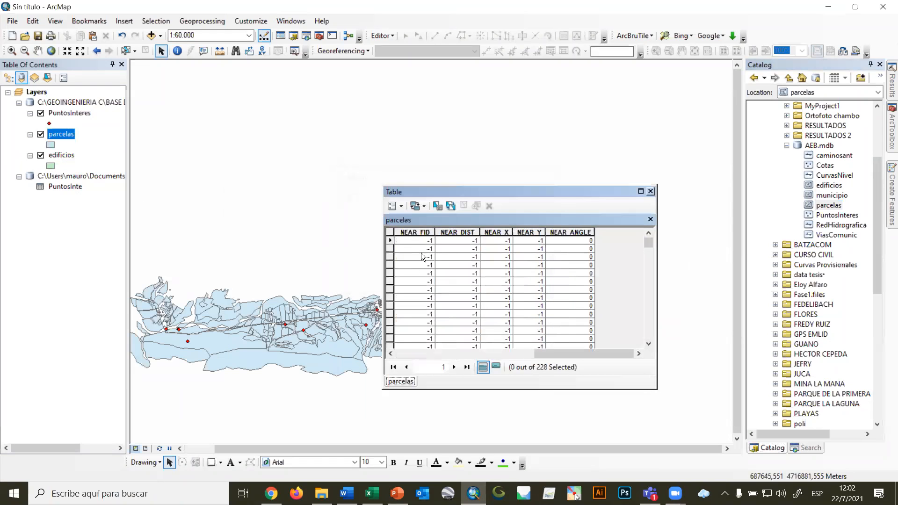
pyautogui.moveTo(411, 230); pyautogui.dragTo(568, 230)
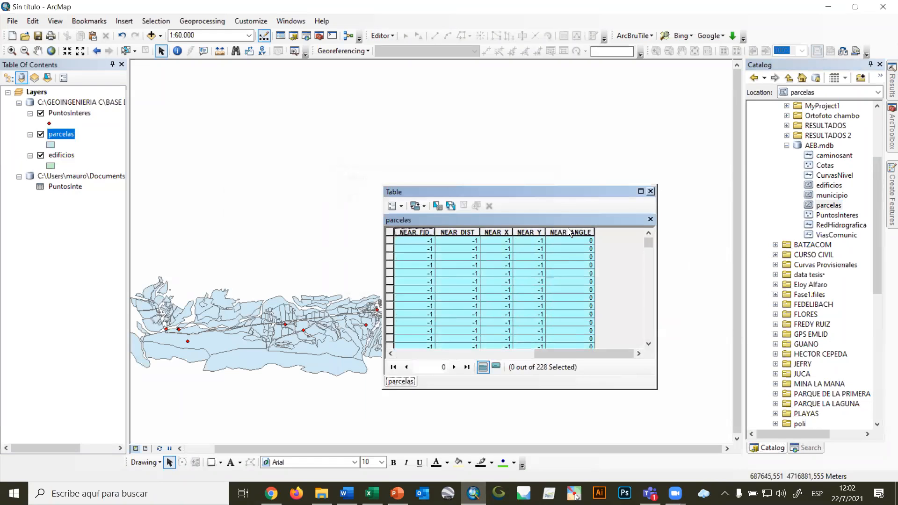
pyautogui.rightClick(568, 230)
pyautogui.click(490, 299)
# Delete the NEAR_Y and NEAR_DIST fields from the parcelas table.
pyautogui.moveTo(458, 232); pyautogui.dragTo(570, 228)
pyautogui.rightClick(576, 232)
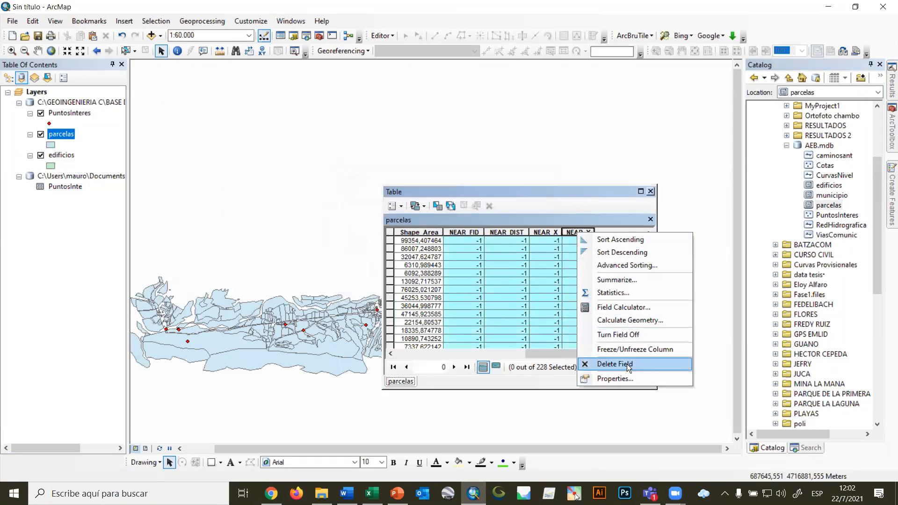
pyautogui.click(615, 364)
pyautogui.click(502, 292)
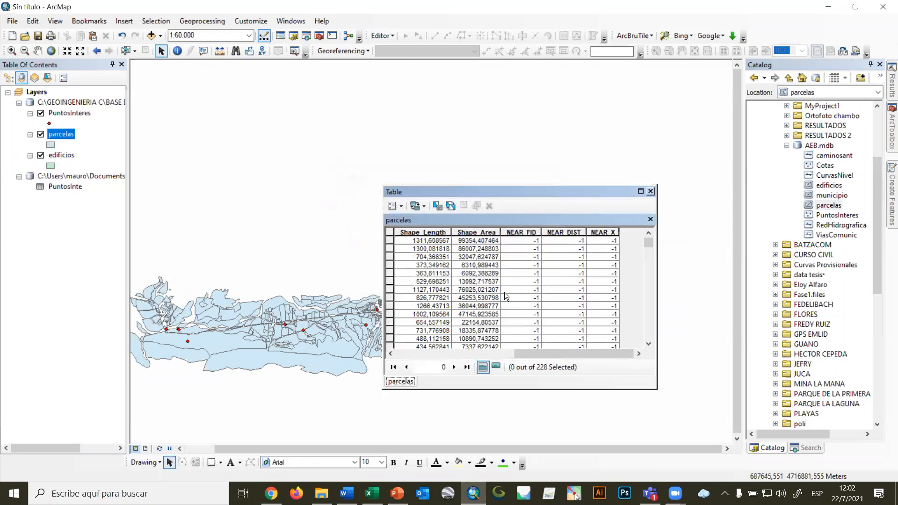
pyautogui.click(557, 232)
pyautogui.rightClick(558, 232)
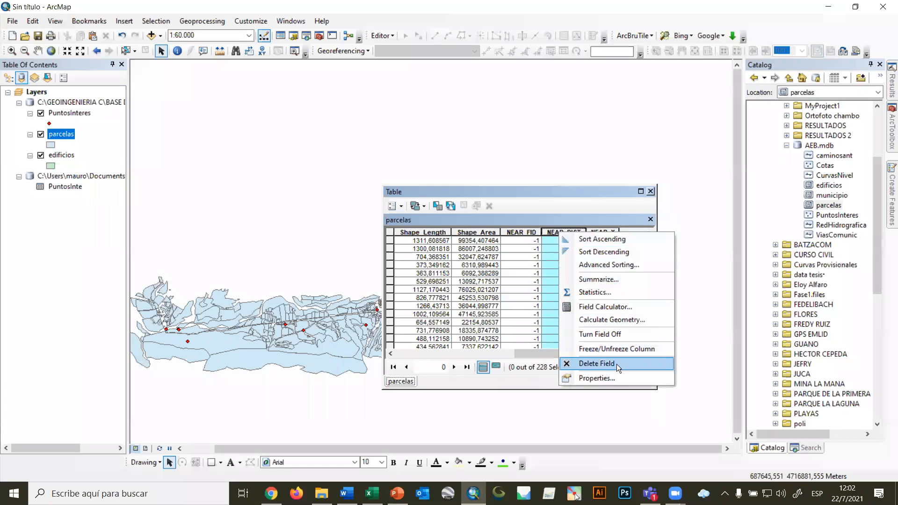
pyautogui.click(617, 364)
pyautogui.click(495, 294)
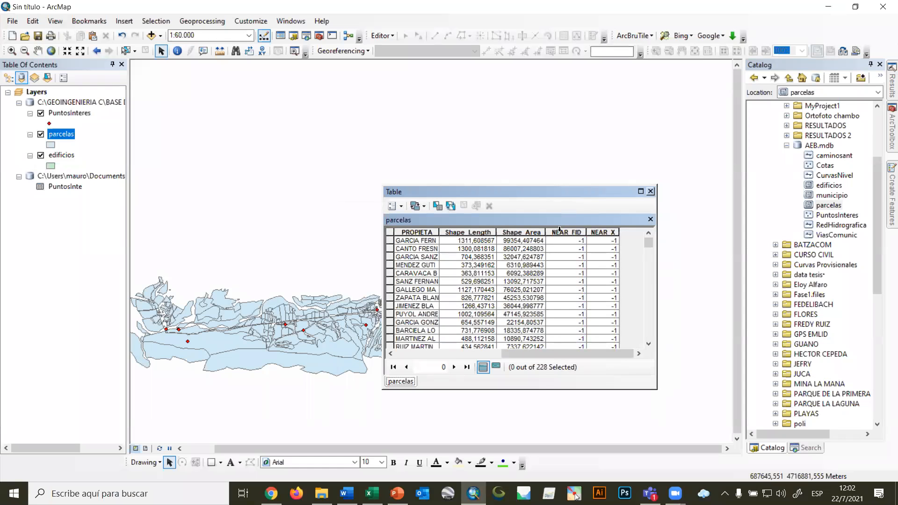
# Delete the NEAR_FID and NEAR_X fields from the parcelas table and close the table.
pyautogui.rightClick(561, 231)
pyautogui.click(617, 363)
pyautogui.click(497, 293)
pyautogui.click(607, 232)
pyautogui.rightClick(608, 231)
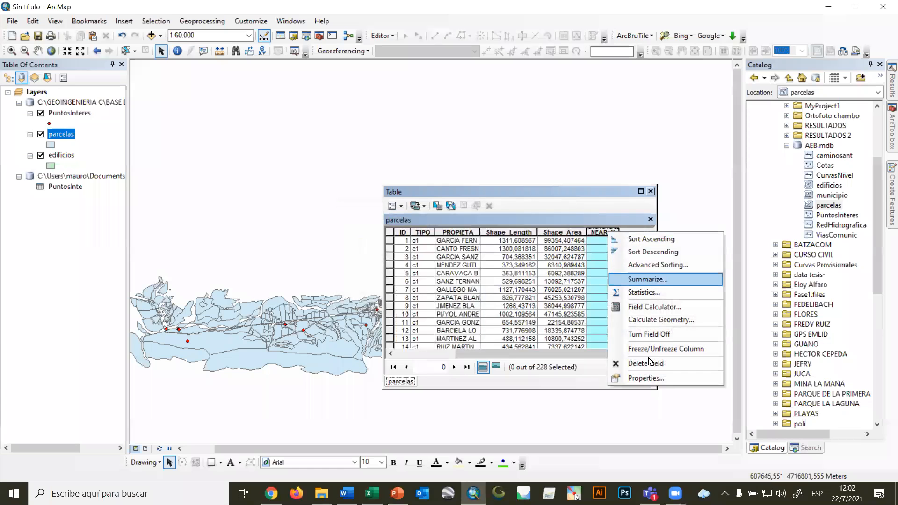
pyautogui.click(645, 363)
pyautogui.click(488, 293)
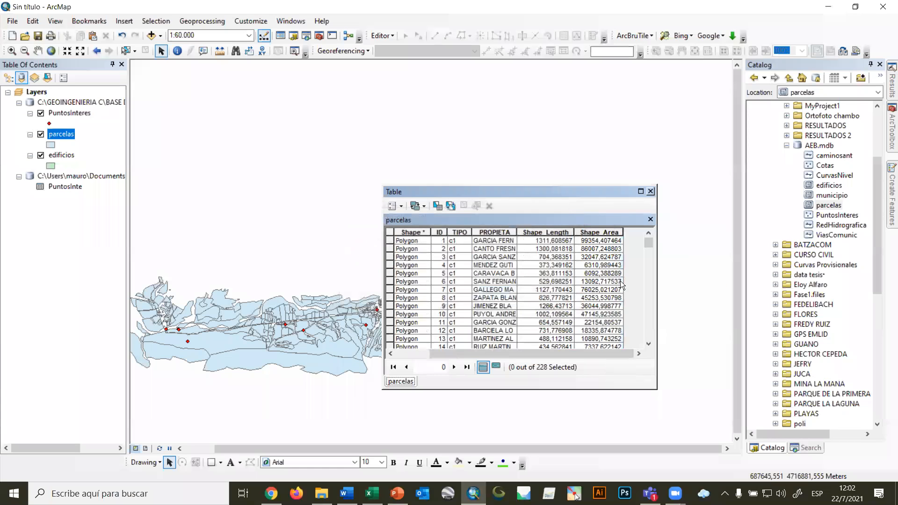
pyautogui.click(651, 192)
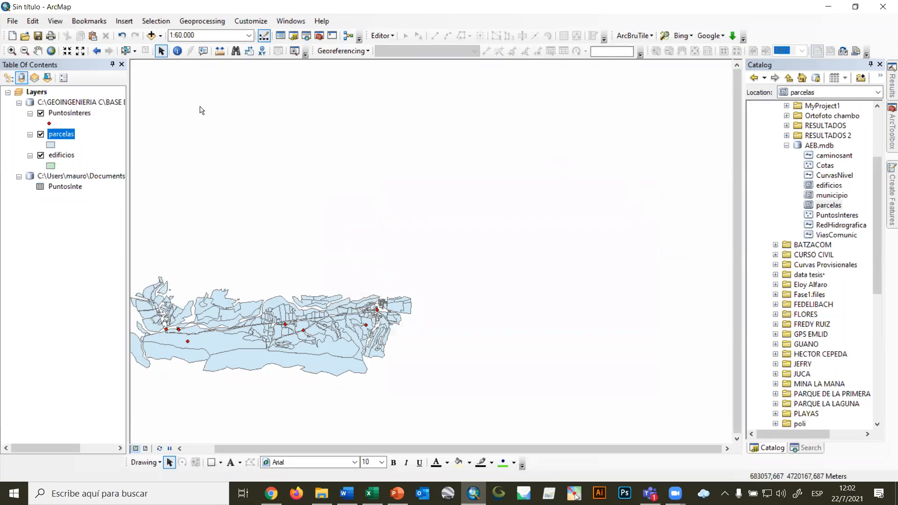
# Remove the edificios, parcelas and PuntosInteres layers and the PuntosInte distance table from the map.
pyautogui.click(52, 102)
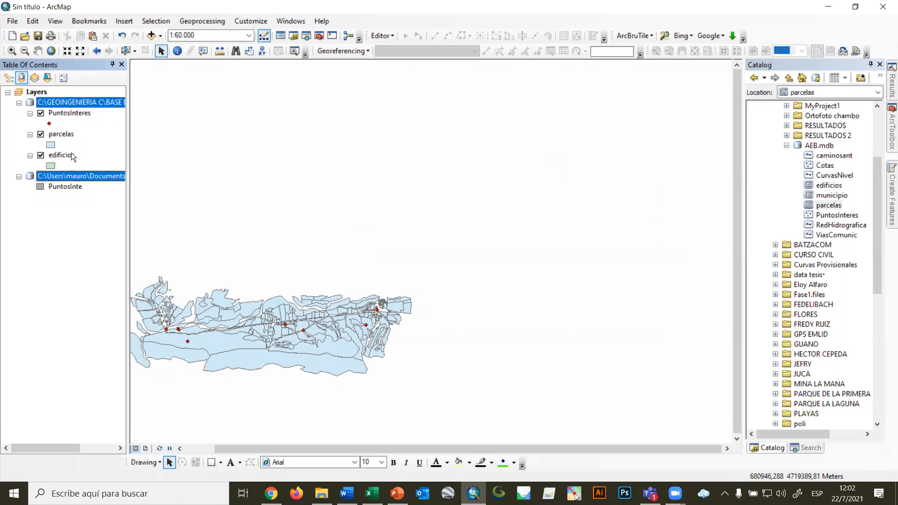
pyautogui.click(72, 153)
pyautogui.keyDown('ctrl'); pyautogui.click(67, 135); pyautogui.keyUp('ctrl')
pyautogui.keyDown('ctrl'); pyautogui.click(70, 113); pyautogui.keyUp('ctrl')
pyautogui.rightClick(69, 112)
pyautogui.click(105, 200)
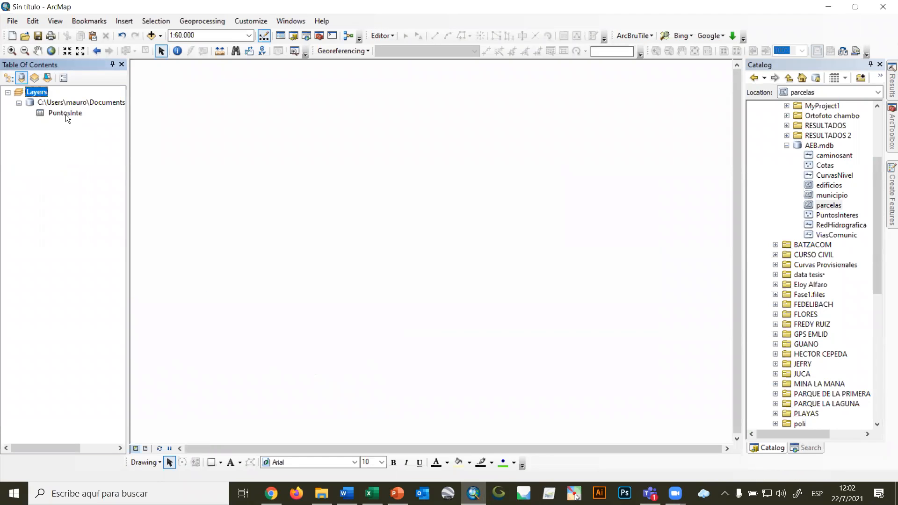
pyautogui.rightClick(65, 113)
pyautogui.click(82, 148)
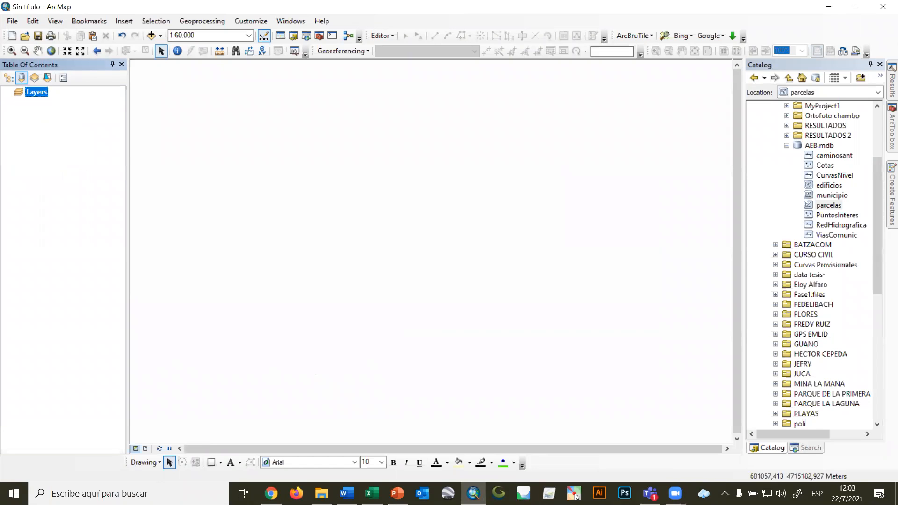
# Switch to the AEB - VECTORIAL presentation in PowerPoint and start the slide show at the buffers slide.
pyautogui.hotkey('alt', 'Tab')
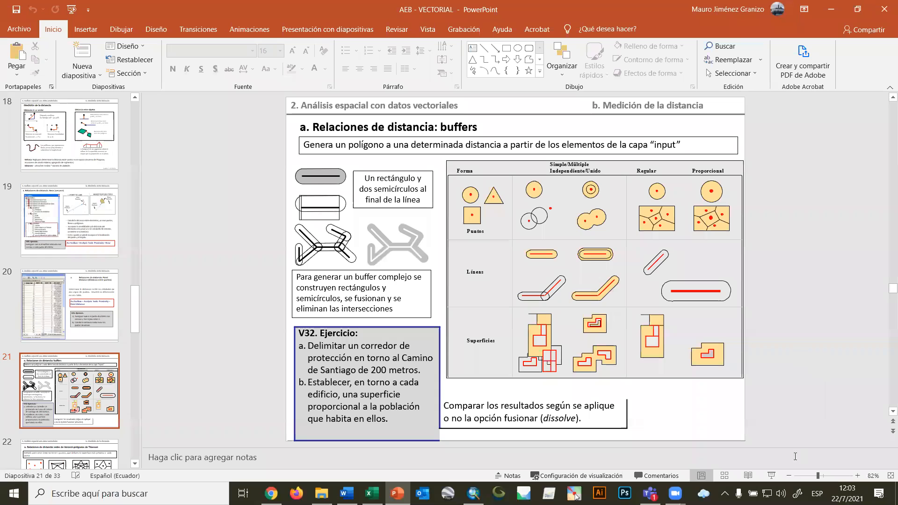
pyautogui.click(771, 475)
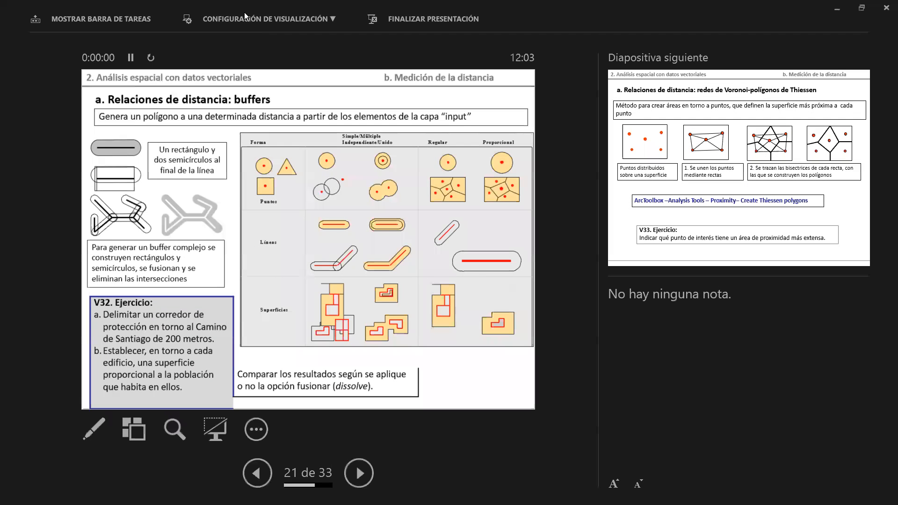
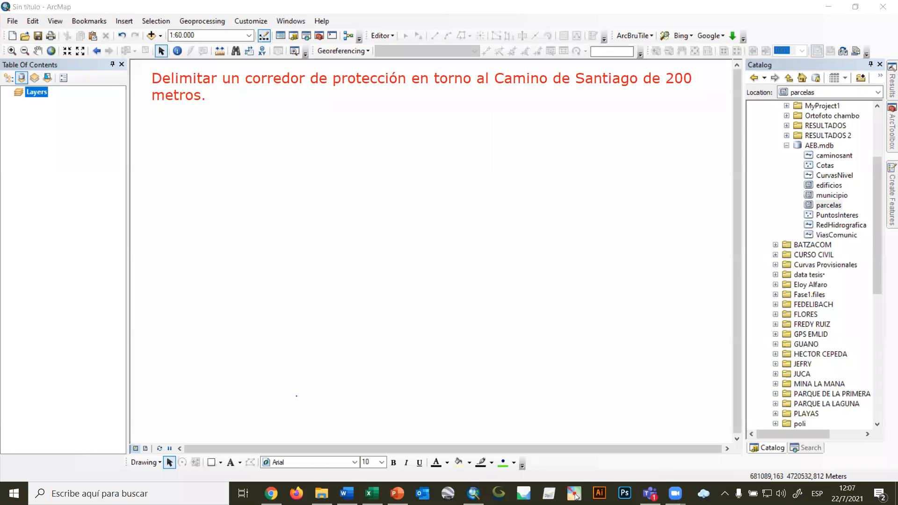
# Sketch an input box labelled CamS below the exercise text and draw a horizontal line extending from it.
pyautogui.moveTo(147, 127); pyautogui.dragTo(215, 125)
pyautogui.moveTo(146, 128)
pyautogui.mouseDown()
pyautogui.moveTo(216, 141)
pyautogui.moveTo(217, 151)
pyautogui.mouseUp()
pyautogui.moveTo(151, 128)
pyautogui.mouseDown()
pyautogui.moveTo(172, 143)
pyautogui.moveTo(195, 134)
pyautogui.moveTo(195, 143)
pyautogui.mouseUp()
pyautogui.moveTo(364, 135); pyautogui.dragTo(217, 137)
# Handwrite Buffer above the connecting line and 200 m below it.
pyautogui.moveTo(247, 117)
pyautogui.mouseDown()
pyautogui.moveTo(287, 124)
pyautogui.moveTo(279, 136)
pyautogui.mouseUp()
pyautogui.moveTo(304, 108)
pyautogui.mouseDown()
pyautogui.moveTo(299, 135)
pyautogui.moveTo(333, 122)
pyautogui.mouseUp()
pyautogui.click(253, 150)
pyautogui.moveTo(244, 151); pyautogui.dragTo(263, 161)
pyautogui.moveTo(275, 152)
pyautogui.mouseDown()
pyautogui.moveTo(313, 154)
pyautogui.moveTo(318, 165)
pyautogui.mouseUp()
# Sketch an output box at the free end of the connecting line and label it CamS Buffer.
pyautogui.moveTo(359, 121)
pyautogui.mouseDown()
pyautogui.moveTo(361, 162)
pyautogui.moveTo(443, 126)
pyautogui.mouseUp()
pyautogui.moveTo(353, 161)
pyautogui.mouseDown()
pyautogui.moveTo(449, 156)
pyautogui.moveTo(444, 162)
pyautogui.mouseUp()
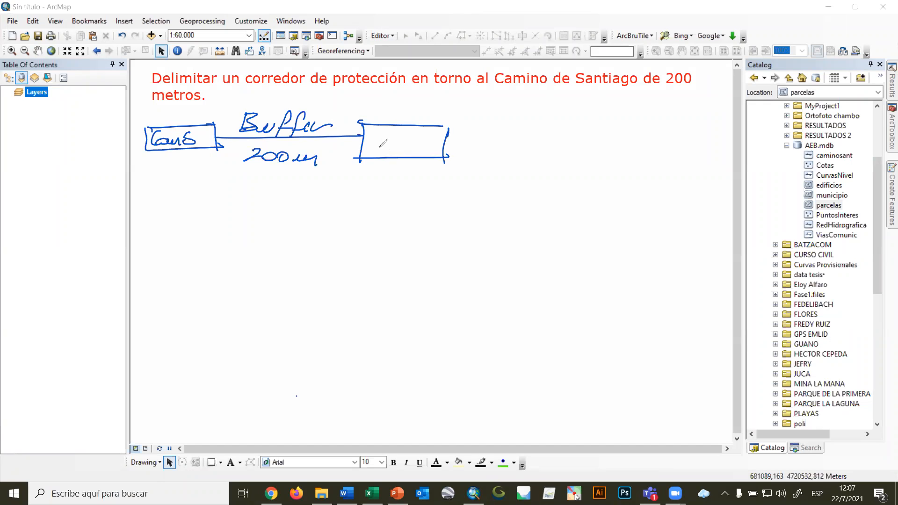
pyautogui.moveTo(374, 137)
pyautogui.mouseDown()
pyautogui.moveTo(384, 148)
pyautogui.moveTo(438, 130)
pyautogui.moveTo(426, 142)
pyautogui.moveTo(453, 133)
pyautogui.moveTo(449, 143)
pyautogui.moveTo(482, 150)
pyautogui.mouseUp()
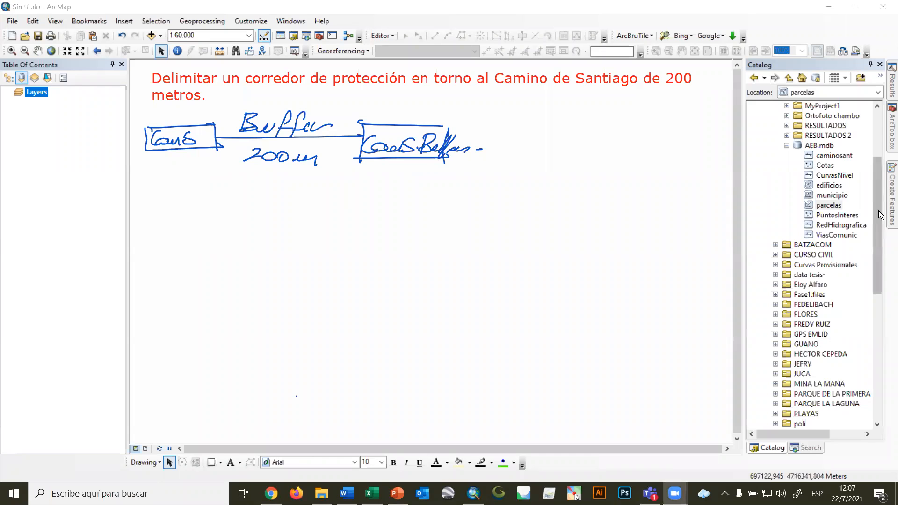
# Add the caminosant feature class from AEB.mdb to the map.
pyautogui.click(833, 156)
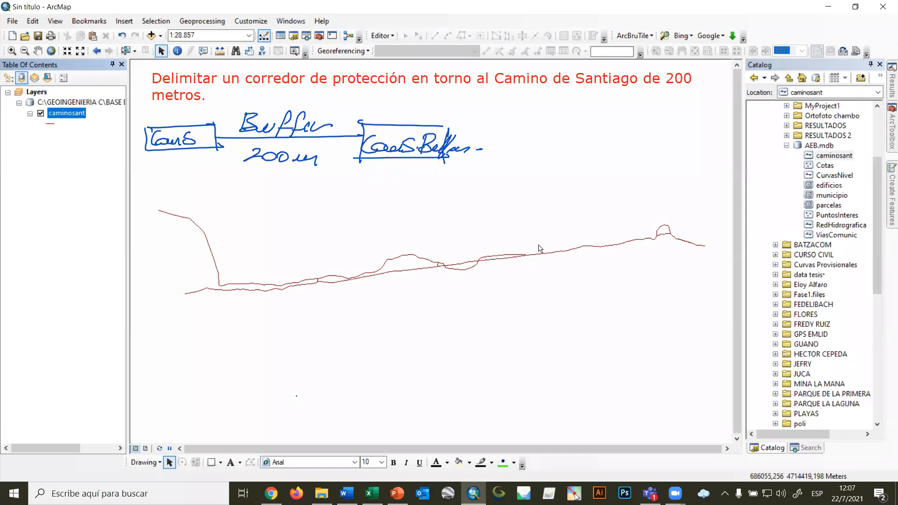
pyautogui.click(206, 23)
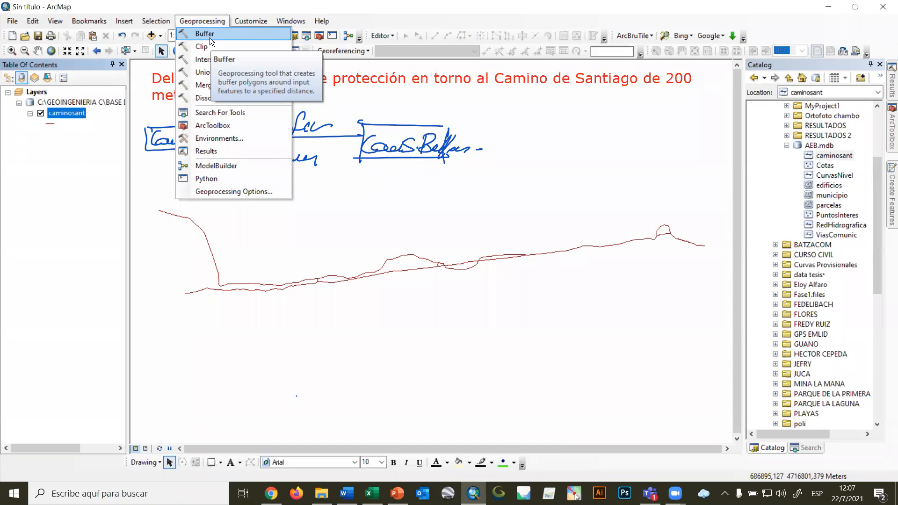
pyautogui.click(891, 136)
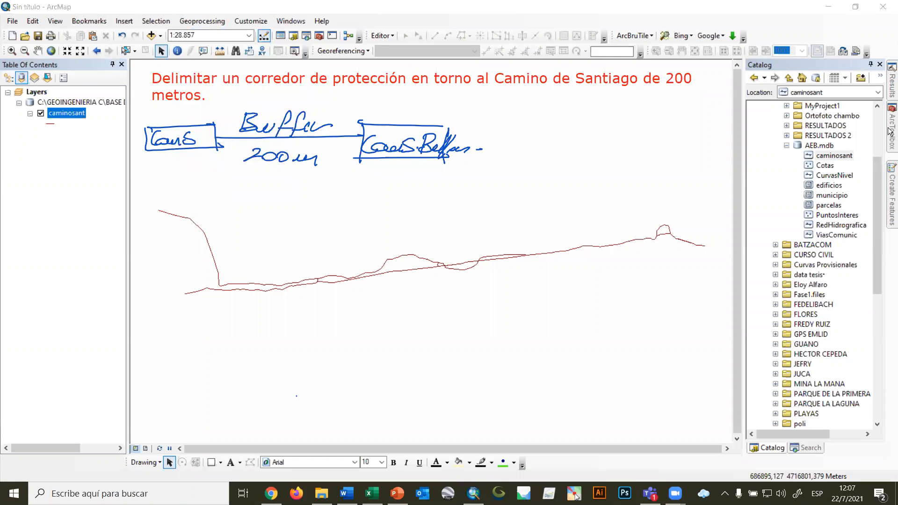
# Start the Buffer tool from the Proximity analysis toolset with caminosant as the input features.
pyautogui.click(891, 132)
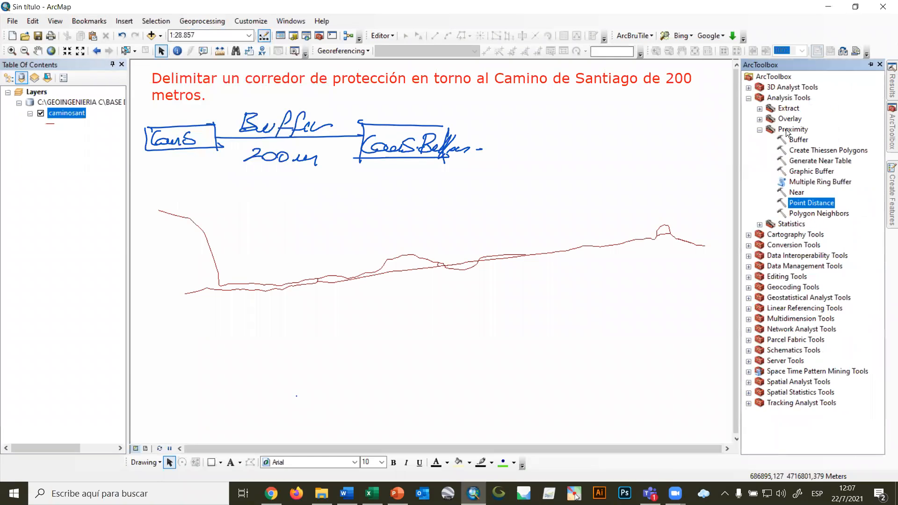
pyautogui.click(760, 129)
pyautogui.click(758, 119)
pyautogui.click(759, 121)
pyautogui.click(758, 110)
pyautogui.click(758, 110)
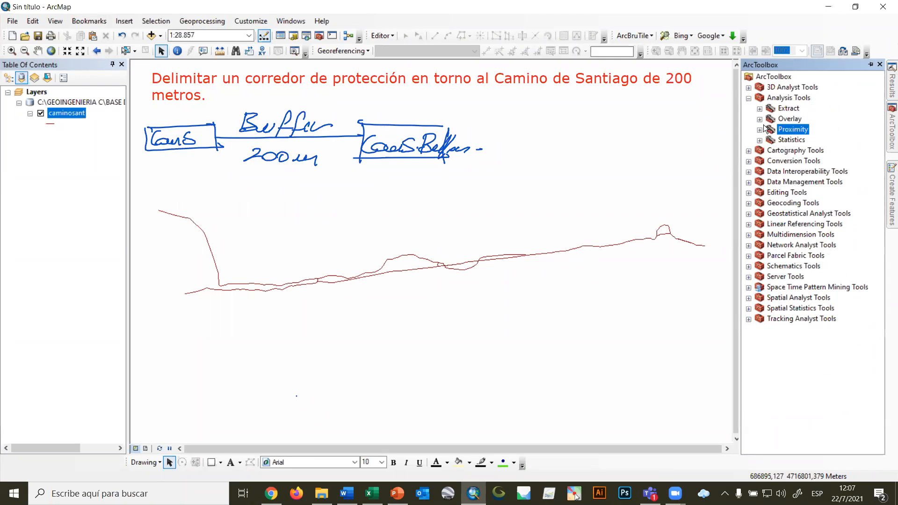
pyautogui.click(760, 129)
pyautogui.click(798, 142)
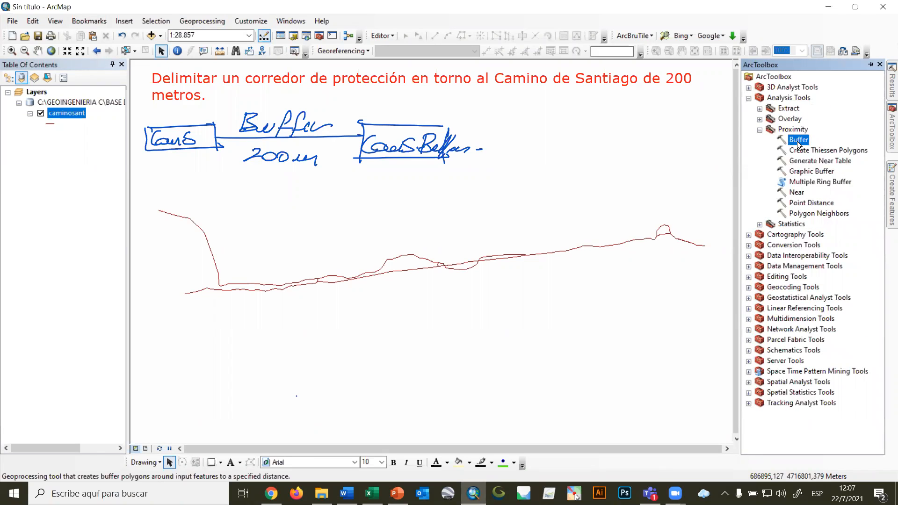
pyautogui.doubleClick(799, 140)
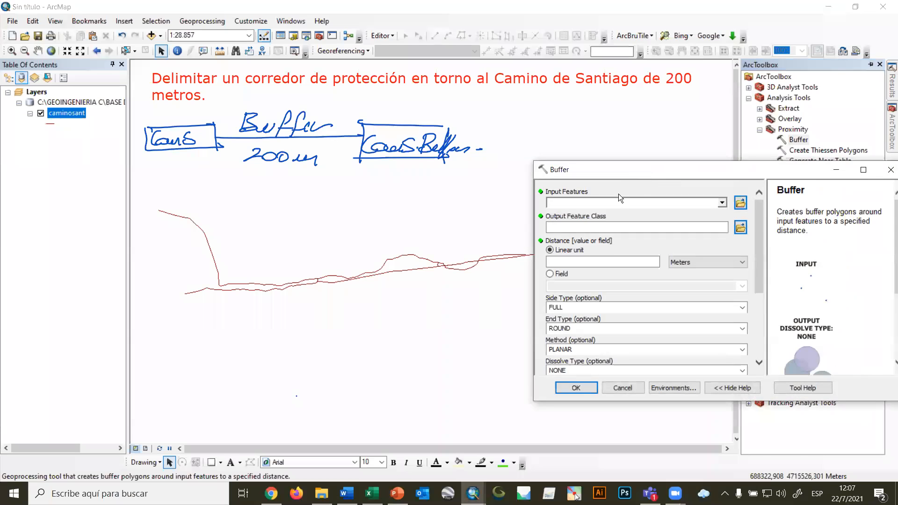
pyautogui.click(722, 202)
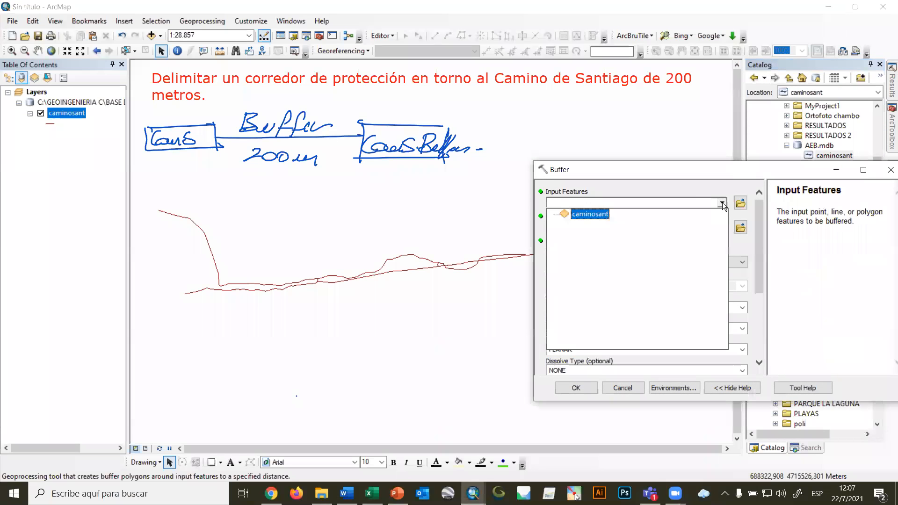
pyautogui.click(591, 214)
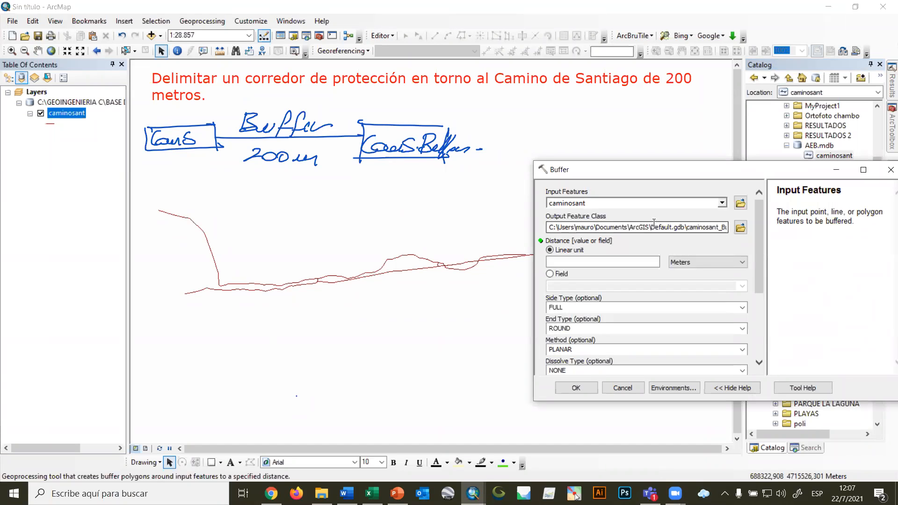
# Set the buffer's output feature class to Buffer2 in the RESULTADOS 2 folder.
pyautogui.click(716, 227)
pyautogui.click(736, 228)
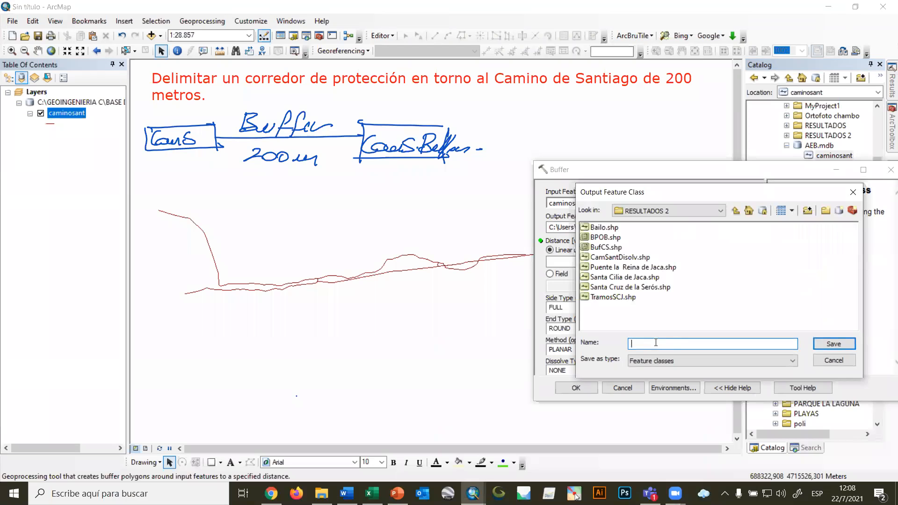
pyautogui.write('Buh')
pyautogui.press('BackSpace')
pyautogui.write('fer')
pyautogui.press('BackSpace')
pyautogui.press('BackSpace')
pyautogui.press('BackSpace')
pyautogui.write('ffer2')
pyautogui.click(837, 344)
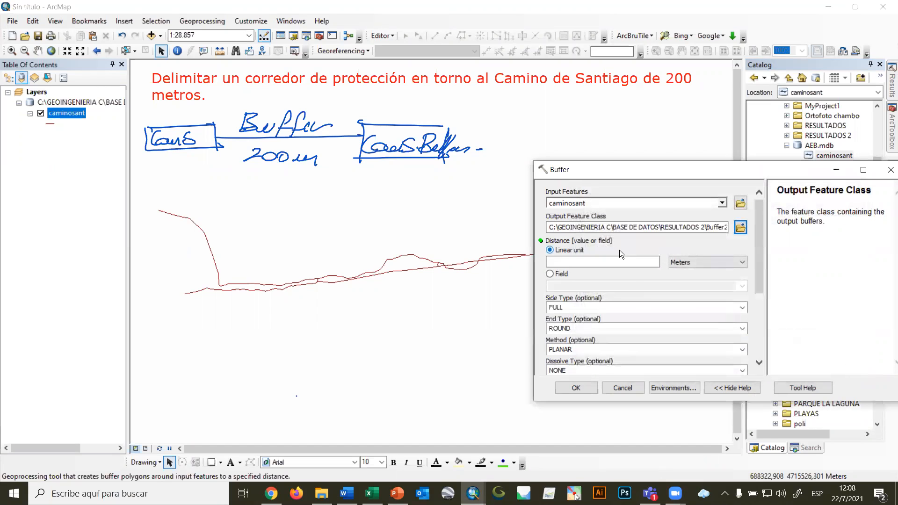
# Set the buffer distance to a linear unit of 200 meters, checking the fields offered as an alternative distance source.
pyautogui.click(629, 266)
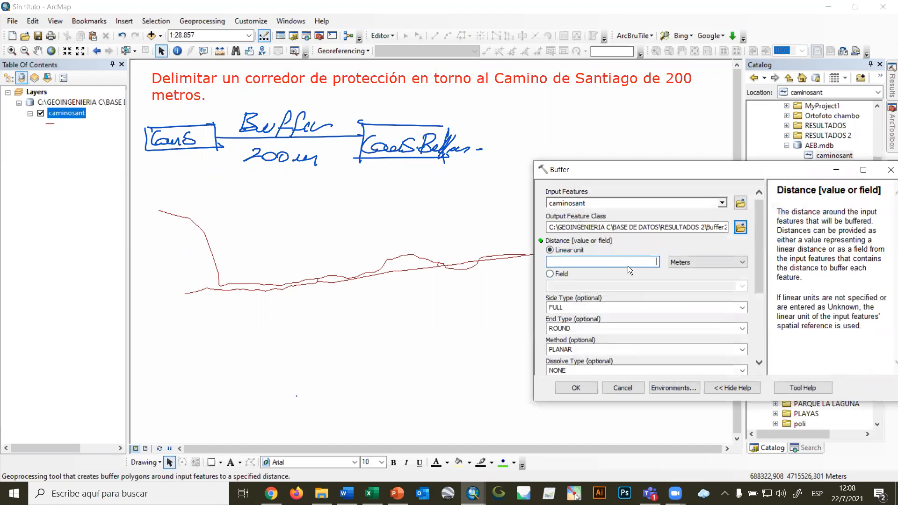
pyautogui.write('200')
pyautogui.click(550, 274)
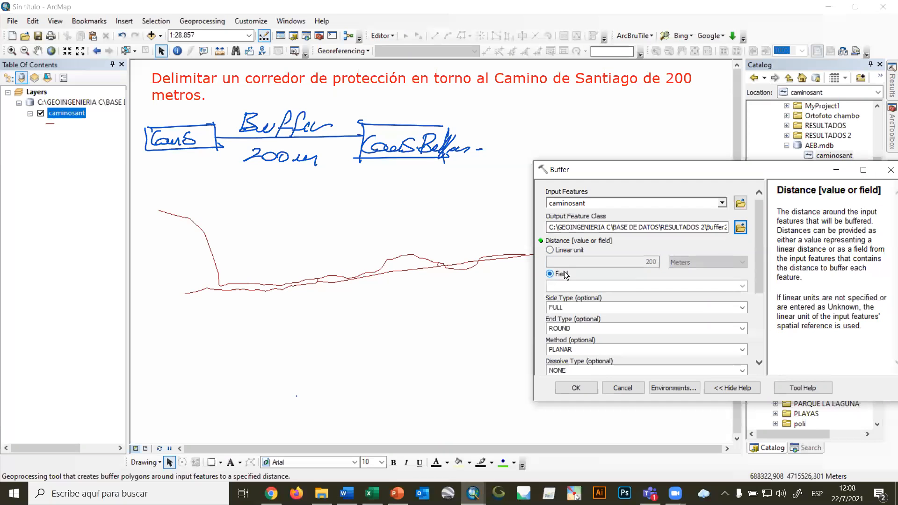
pyautogui.click(741, 285)
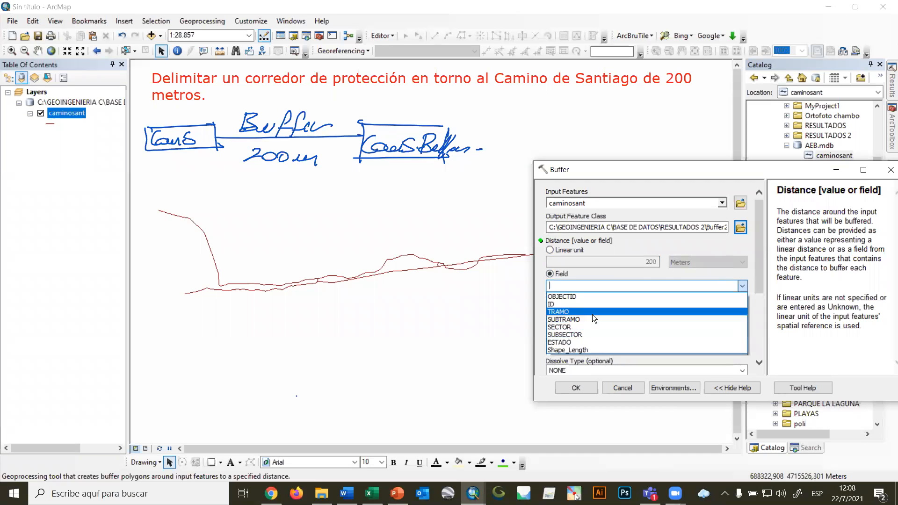
pyautogui.click(549, 251)
pyautogui.click(549, 251)
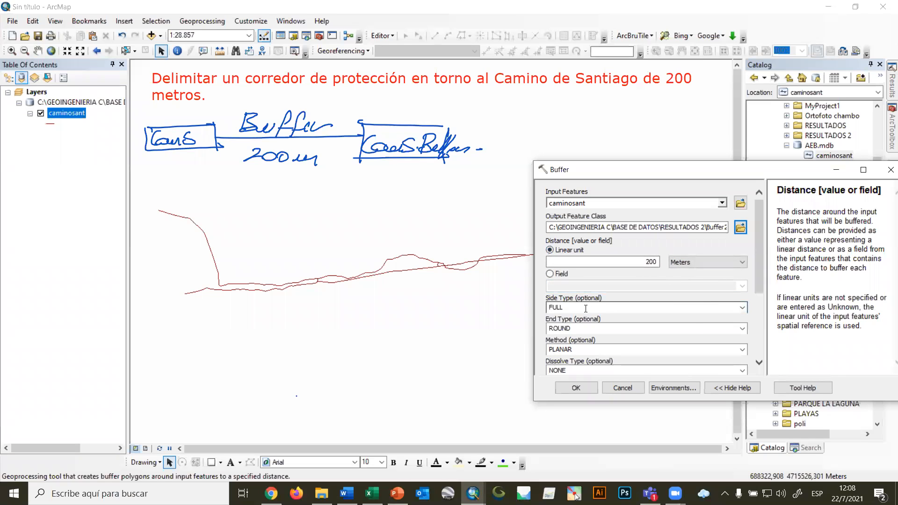
# Review the side and end type options, keeping FULL for the side type and ROUND for the end type.
pyautogui.click(743, 307)
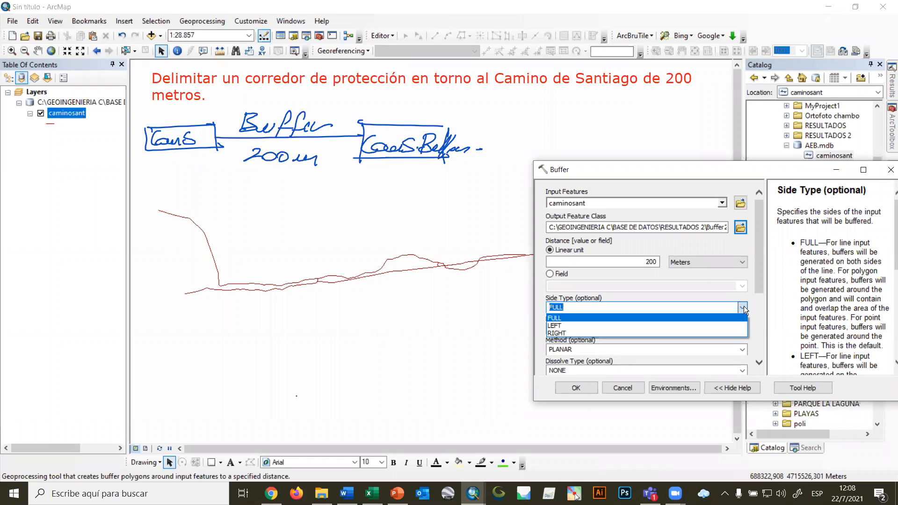
pyautogui.click(743, 309)
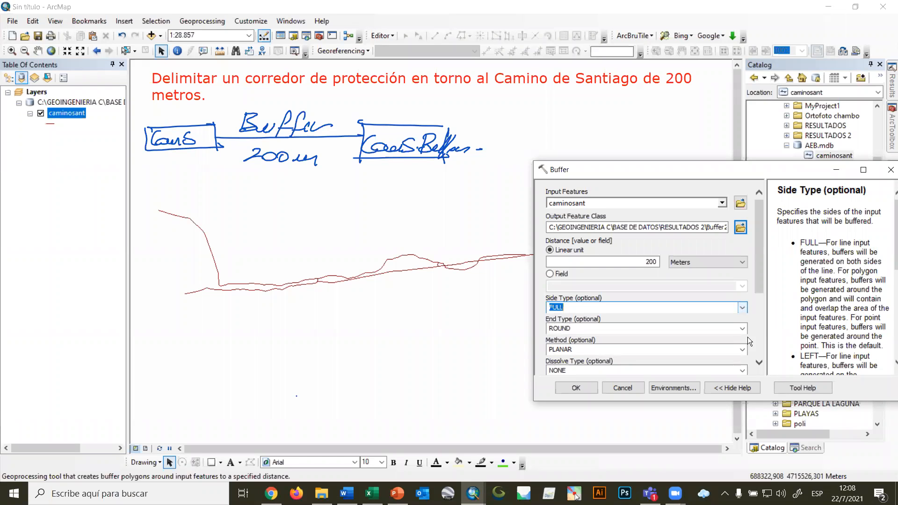
pyautogui.click(747, 328)
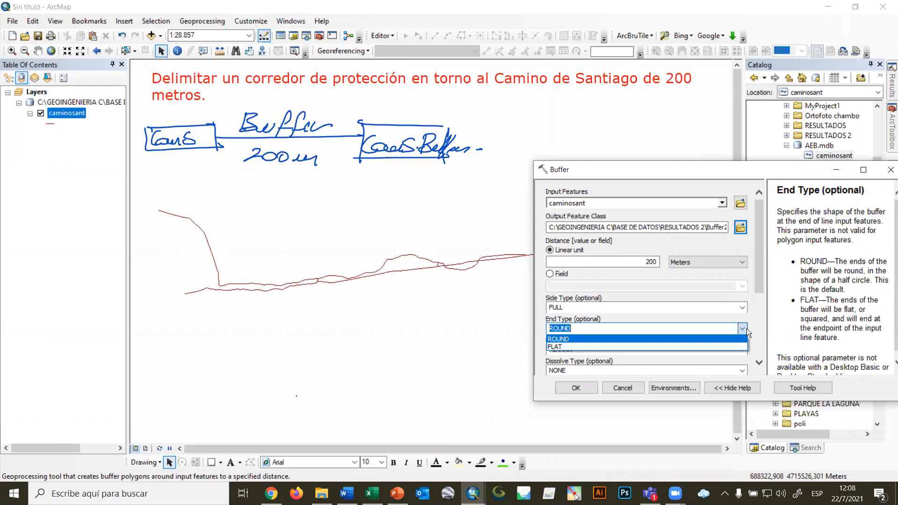
pyautogui.click(583, 340)
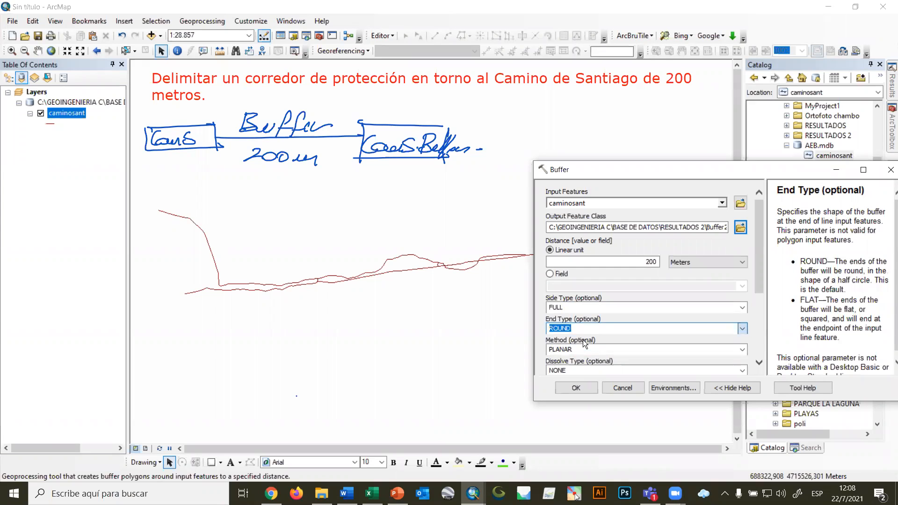
pyautogui.moveTo(737, 169); pyautogui.dragTo(717, 125)
pyautogui.moveTo(740, 205); pyautogui.dragTo(740, 245)
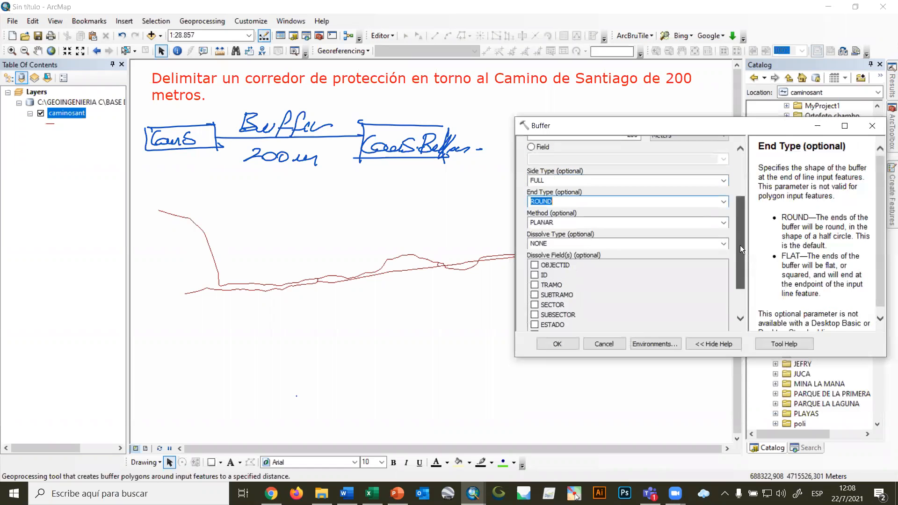
# Keep the method as PLANAR and the dissolve type as NONE, and run the buffer.
pyautogui.click(724, 222)
pyautogui.click(724, 223)
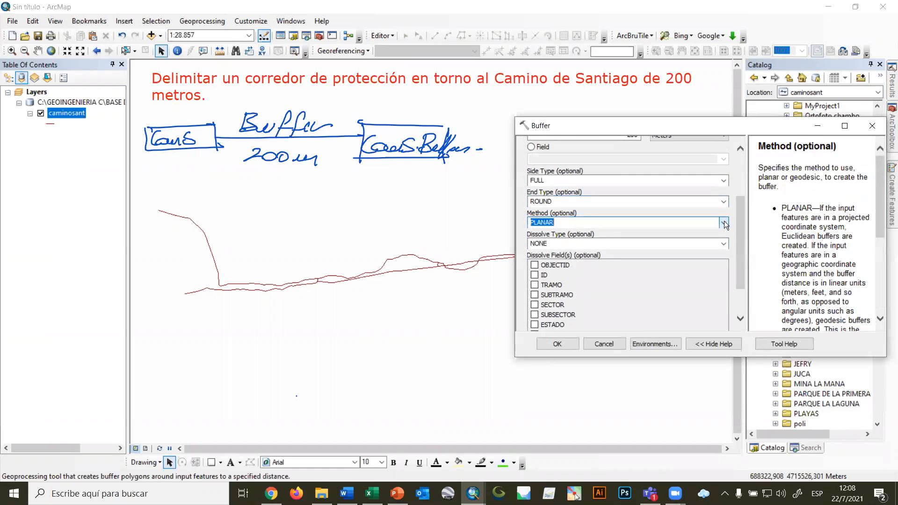
pyautogui.click(724, 242)
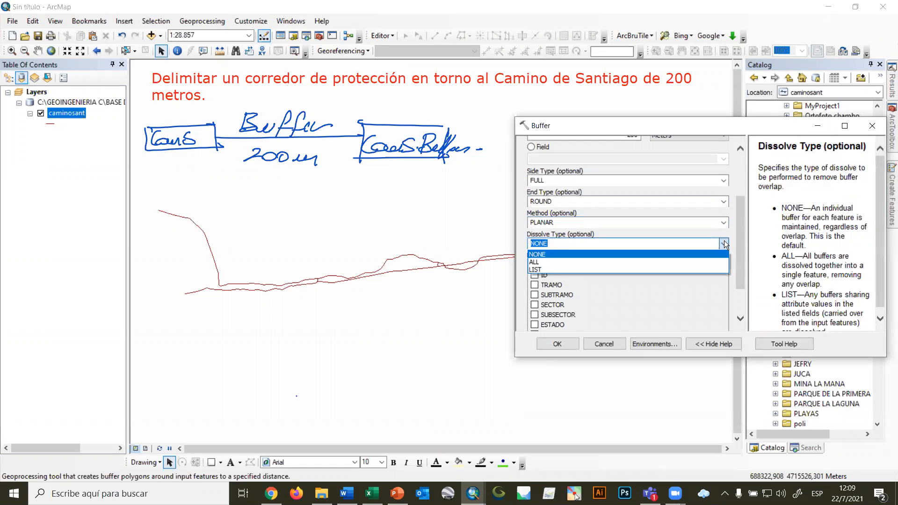
pyautogui.click(724, 240)
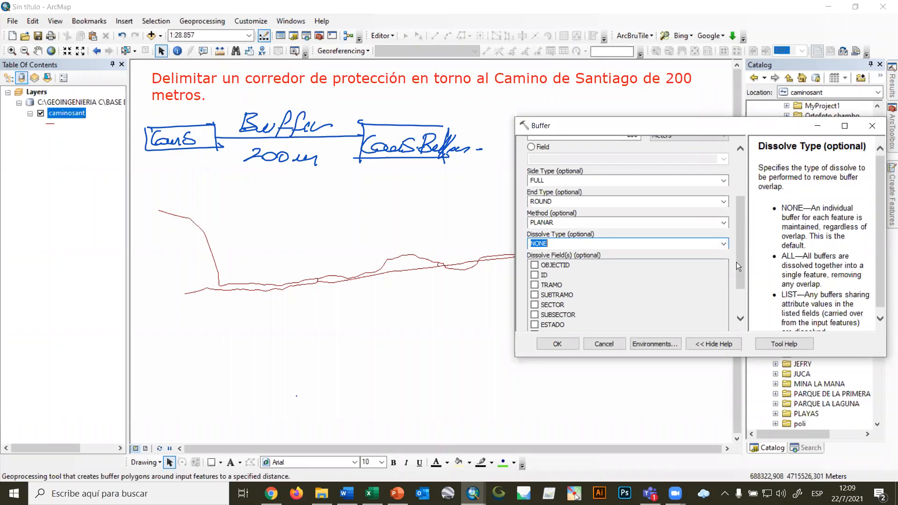
pyautogui.moveTo(737, 262); pyautogui.dragTo(744, 196)
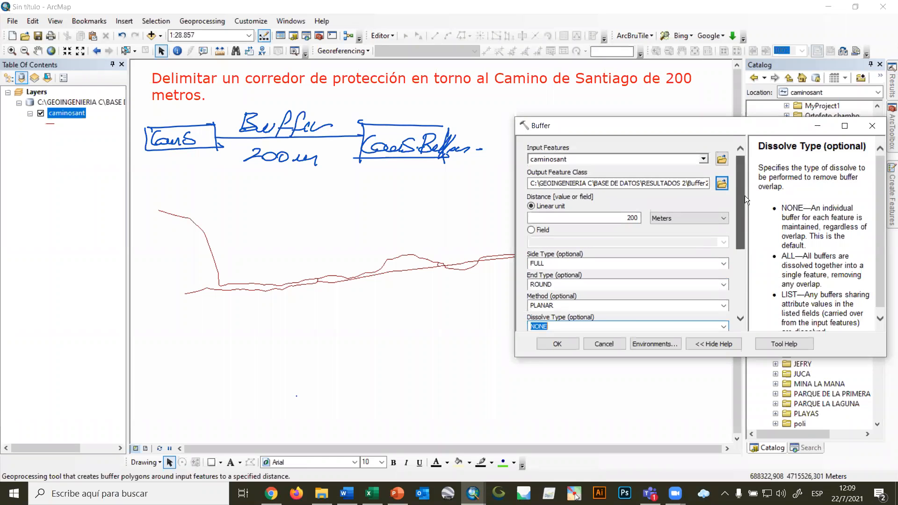
pyautogui.click(558, 345)
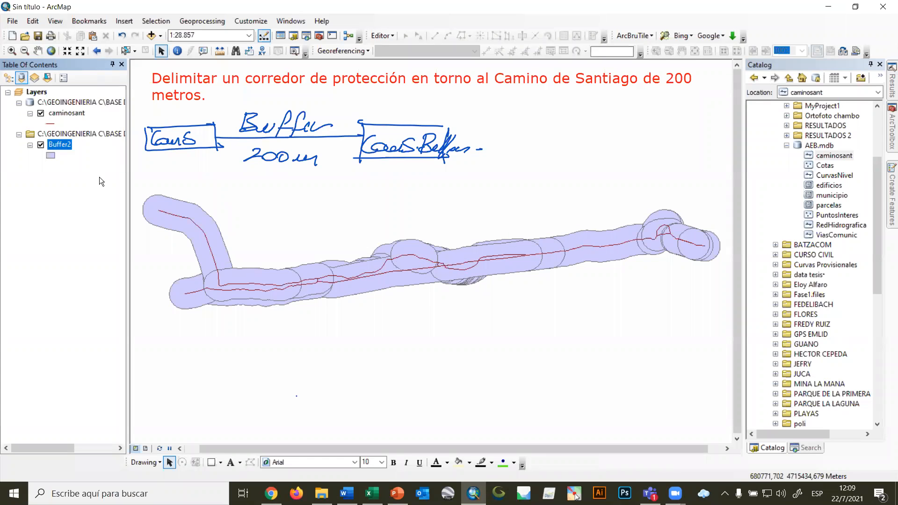
# Remove the Buffer2 layer from the map and list the remaining layers by drawing order.
pyautogui.rightClick(51, 143)
pyautogui.click(80, 166)
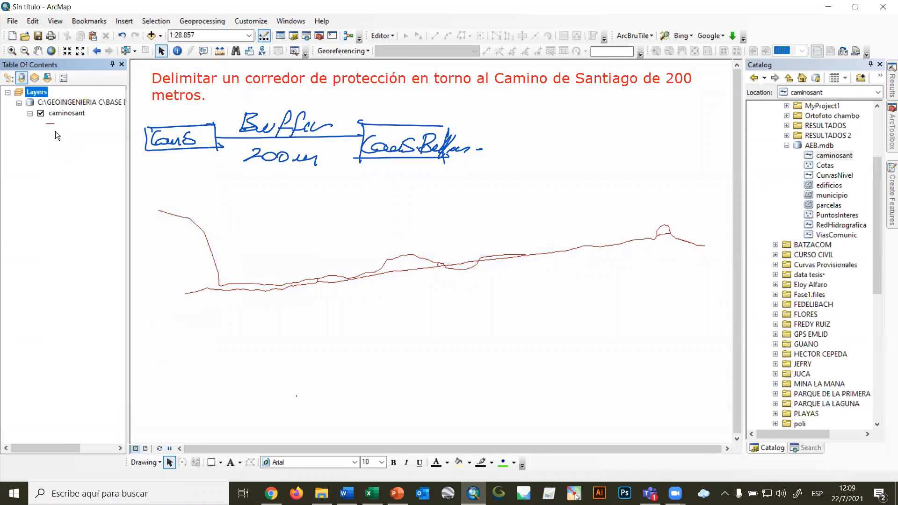
pyautogui.click(10, 77)
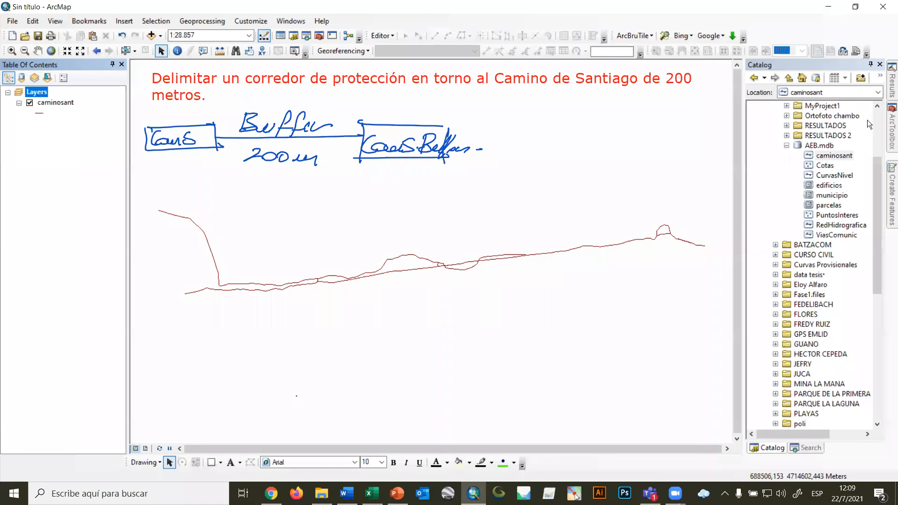
# Start the Buffer tool again with caminosant as the input features.
pyautogui.click(890, 131)
pyautogui.doubleClick(804, 140)
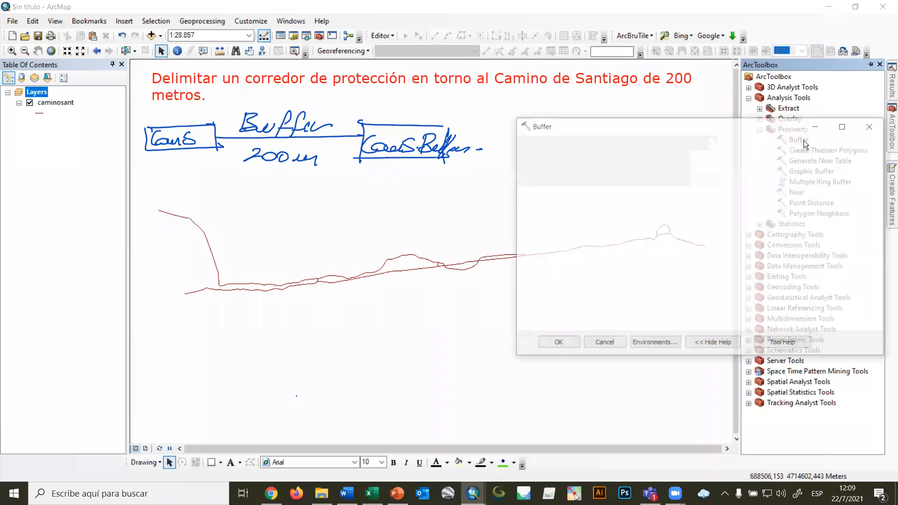
pyautogui.click(703, 158)
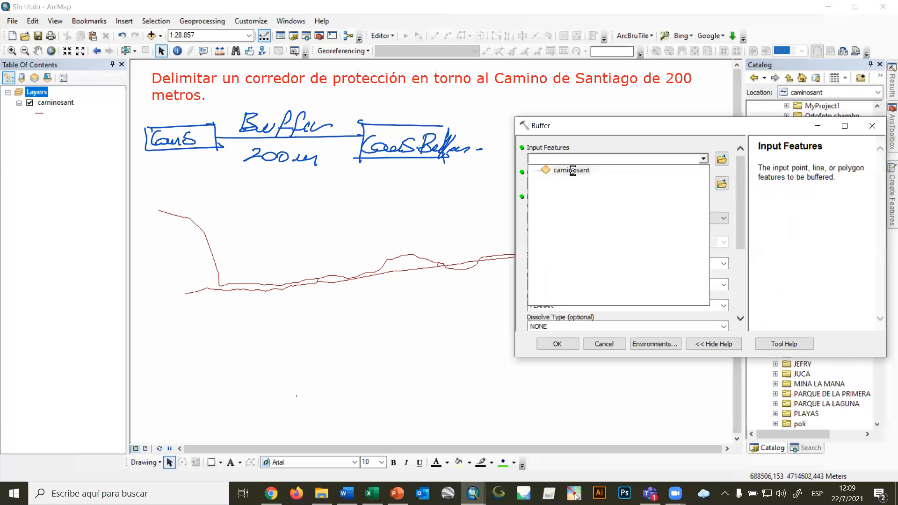
pyautogui.click(588, 170)
# Set the output feature class to Buffer3.shp in the RESULTADOS 2 folder.
pyautogui.click(701, 184)
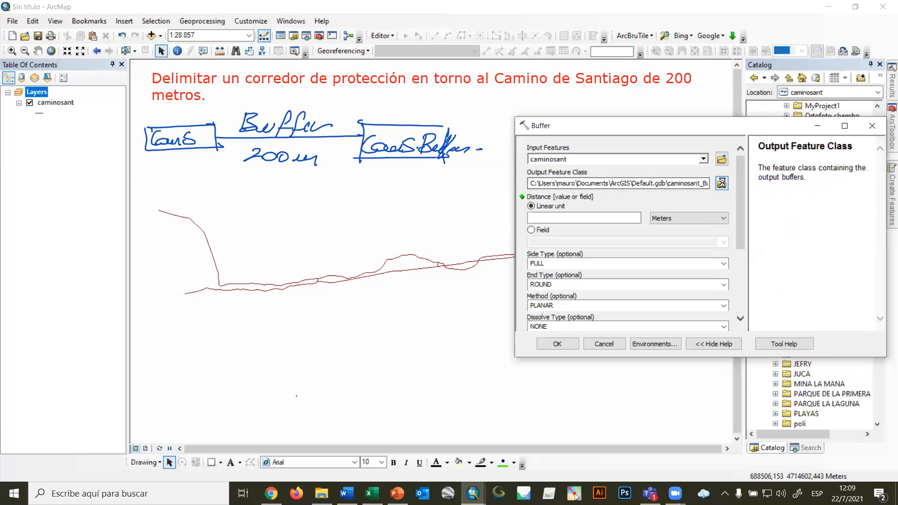
pyautogui.click(722, 183)
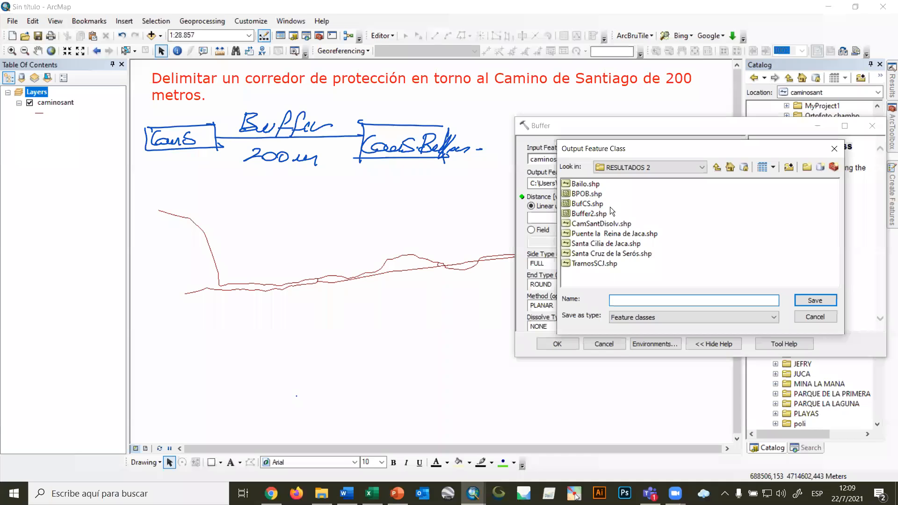
pyautogui.click(590, 213)
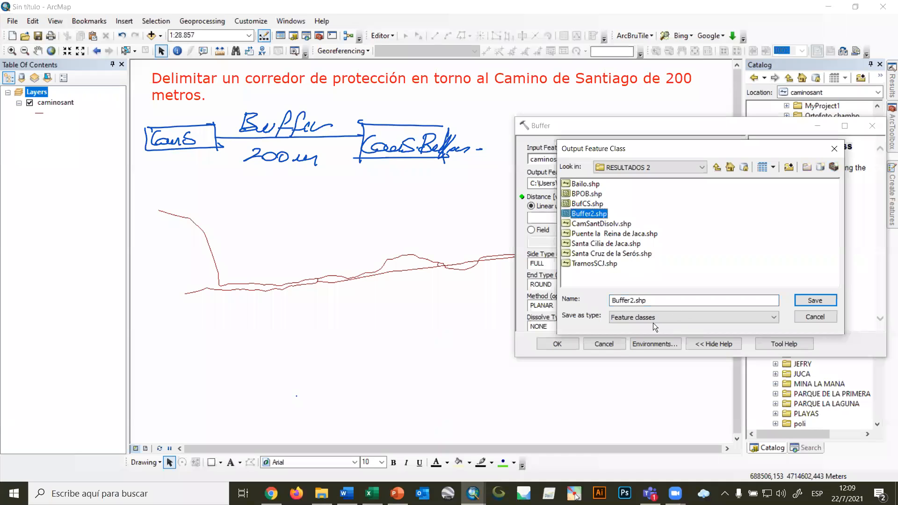
pyautogui.click(635, 301)
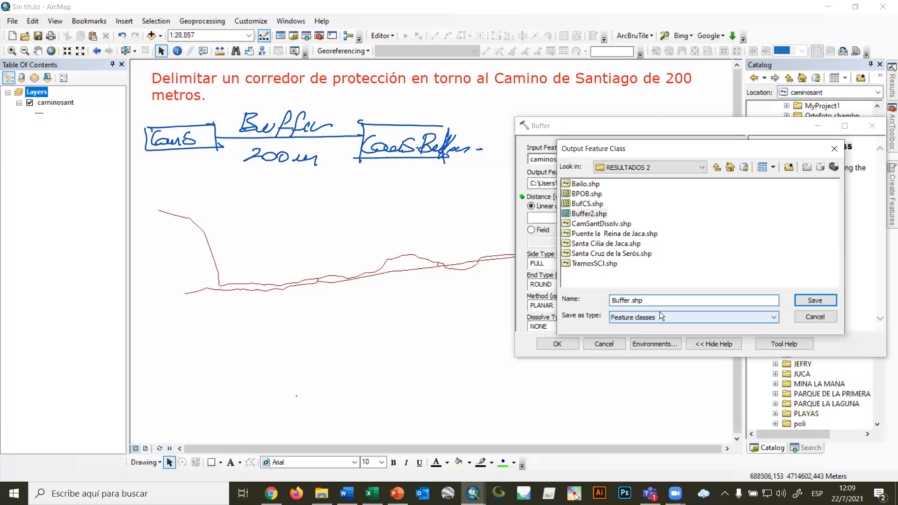
pyautogui.click(807, 300)
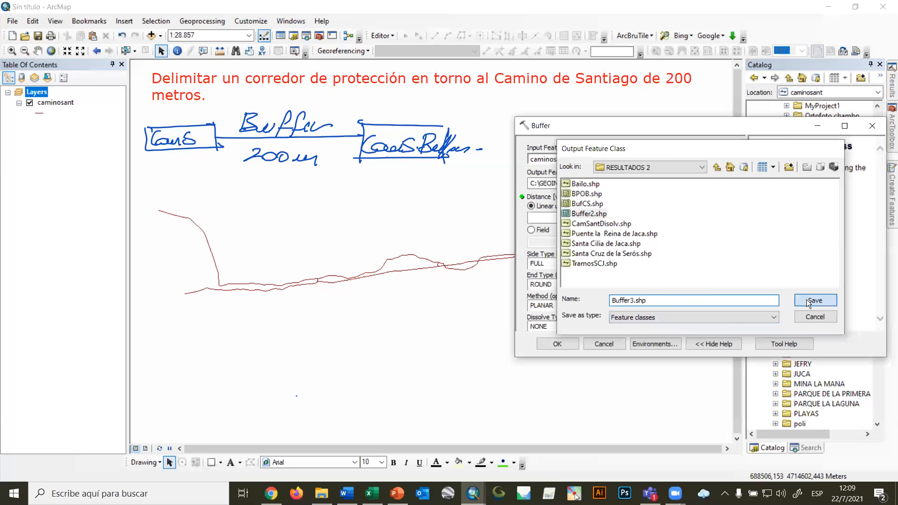
# Set the dissolve type to ALL and try to run the buffer.
pyautogui.moveTo(744, 215); pyautogui.dragTo(742, 253)
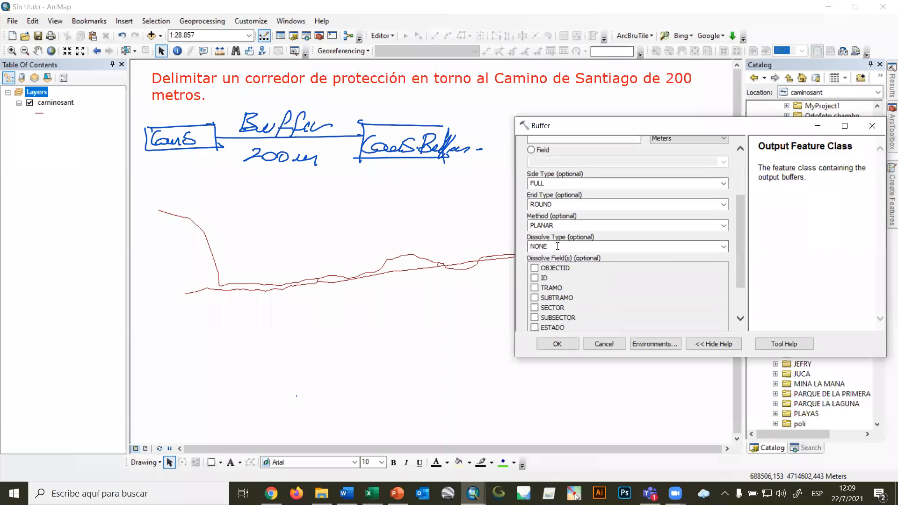
pyautogui.click(724, 247)
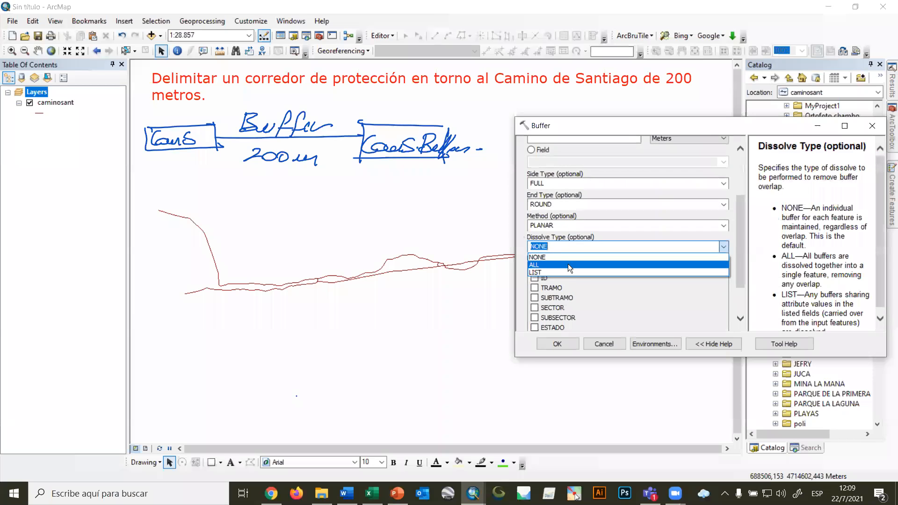
pyautogui.click(568, 264)
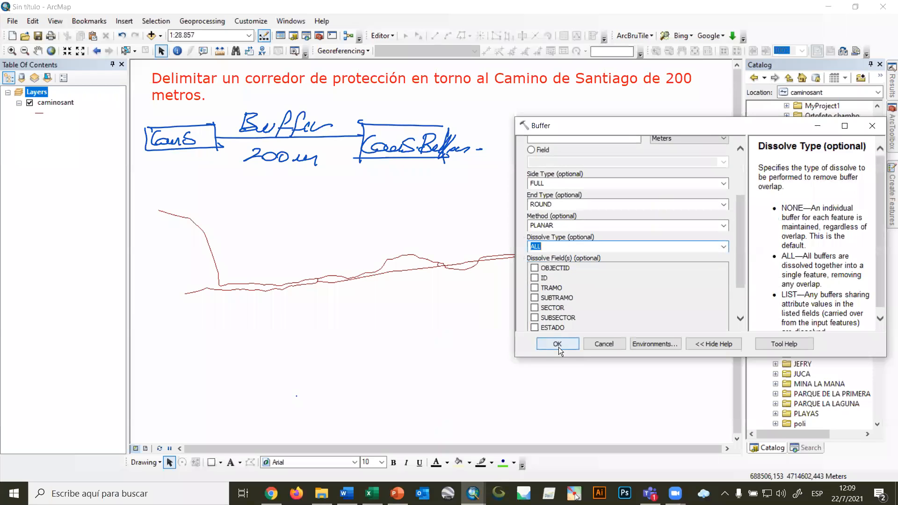
pyautogui.click(558, 347)
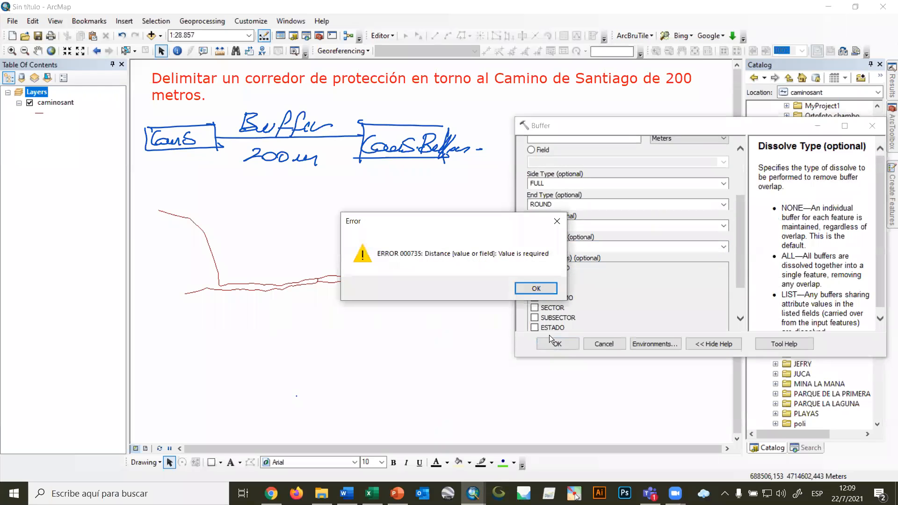
pyautogui.click(626, 300)
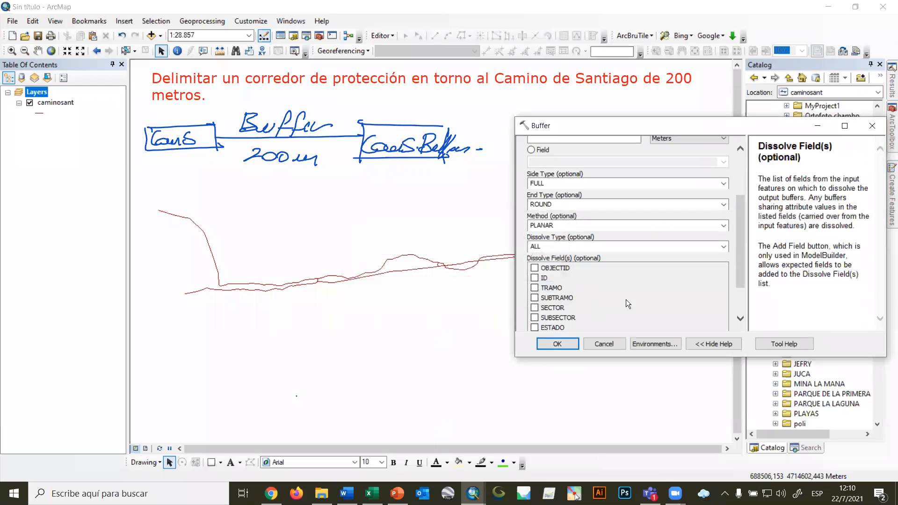
# Set the linear buffer distance to 200 meters and run the buffer.
pyautogui.scroll(3, 629, 299)
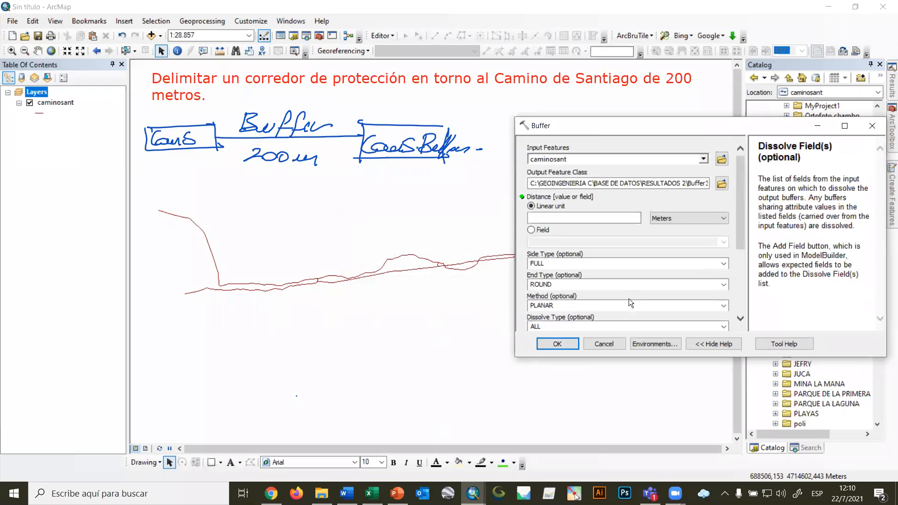
pyautogui.click(609, 220)
pyautogui.write('200')
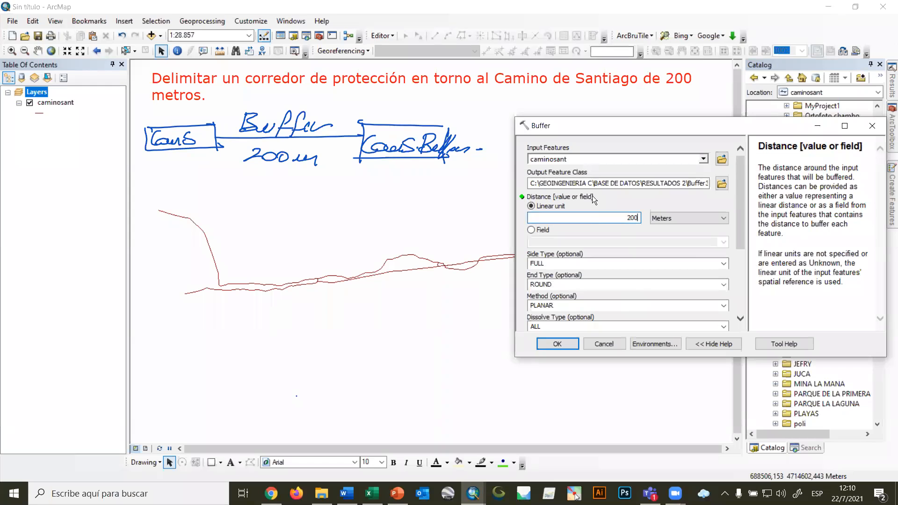
pyautogui.scroll(-2, 695, 258)
pyautogui.write('200')
pyautogui.scroll(2, 562, 265)
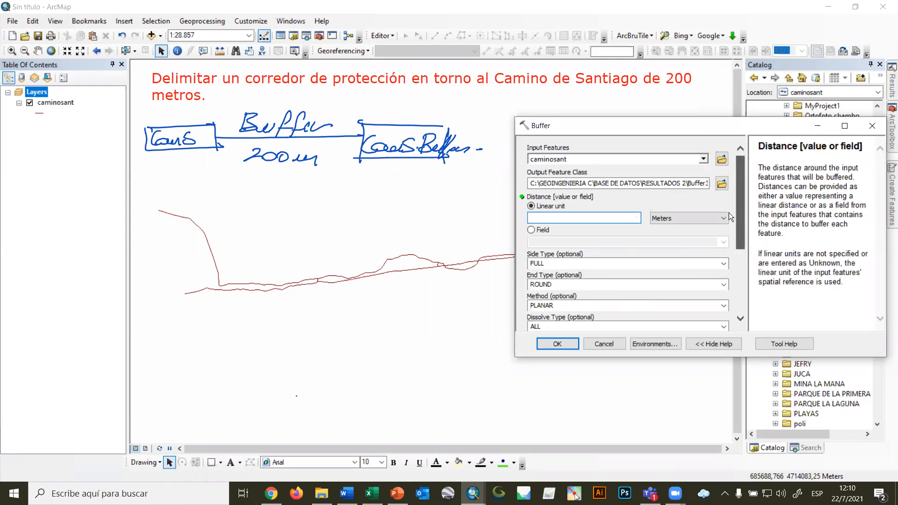
pyautogui.write('200')
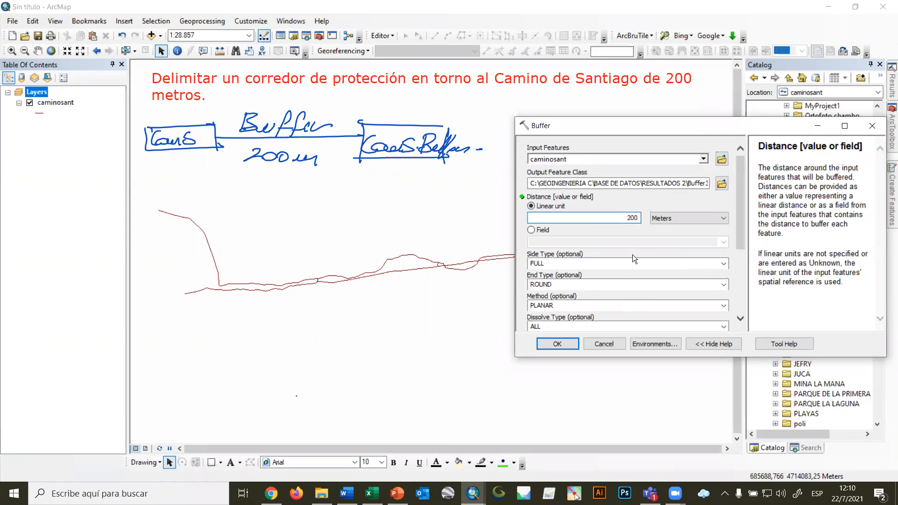
pyautogui.moveTo(741, 204); pyautogui.dragTo(741, 282)
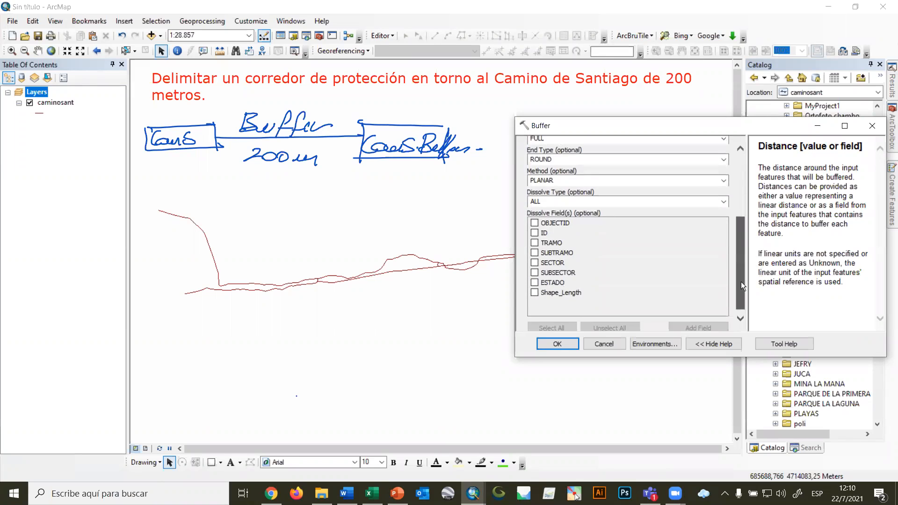
pyautogui.click(555, 343)
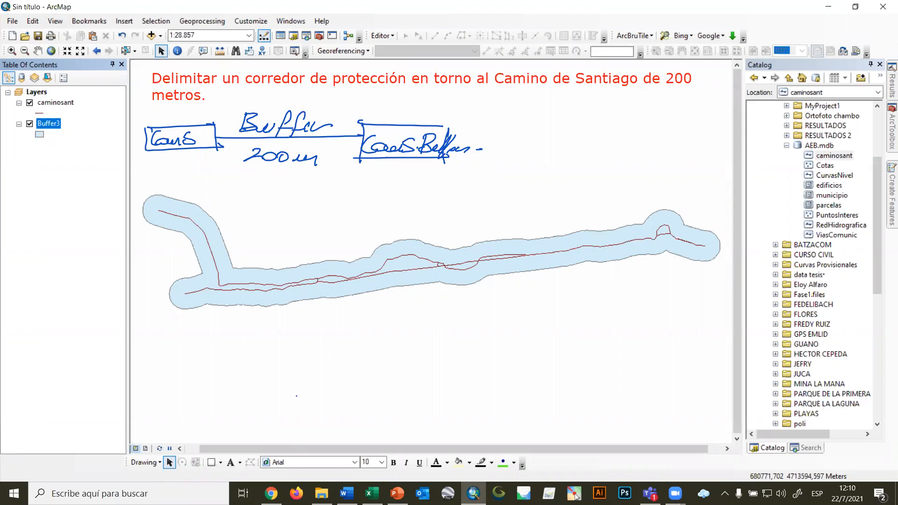
# Clear the annotations over the map and paste the V32 exercise text in a box widened across the map.
pyautogui.hotkey('alt', 'Tab')
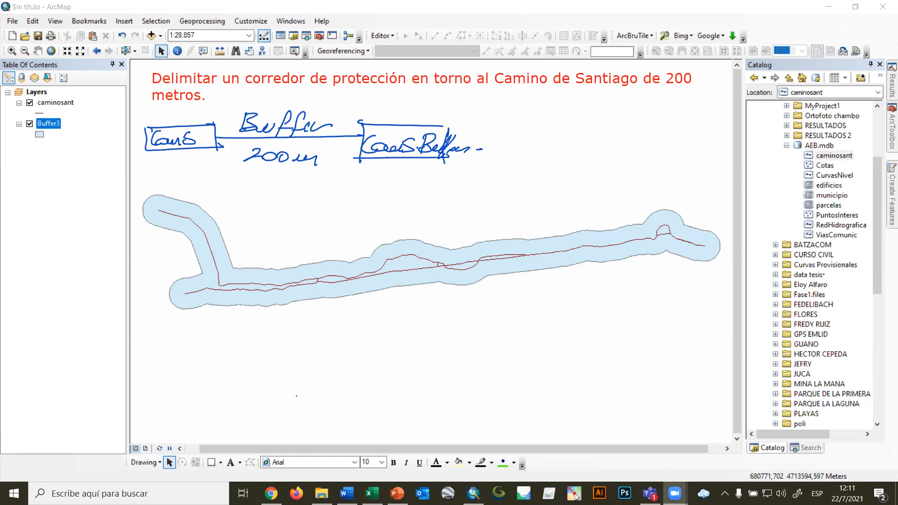
pyautogui.click(576, 494)
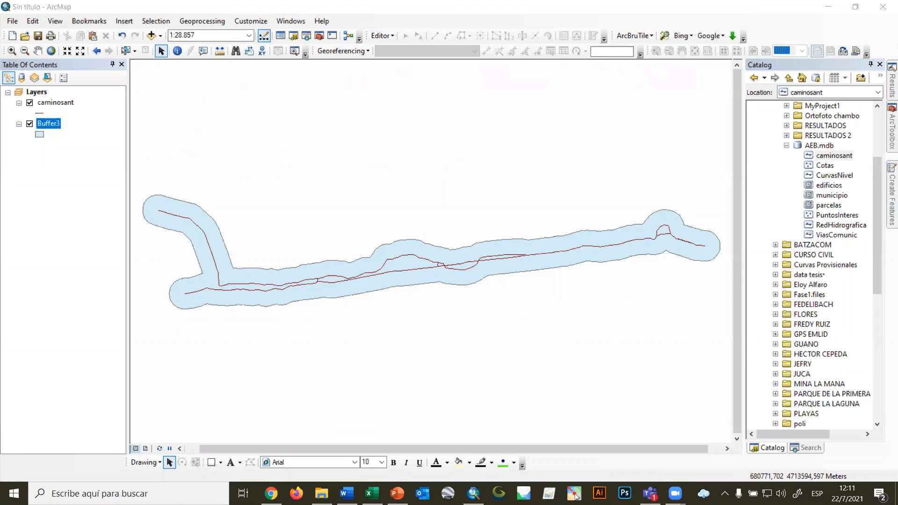
pyautogui.click(169, 84)
pyautogui.write('V32. Ejercicio: Delimitar un corredor de protección en torno al Camino de Santiago de 200 metros. Establecer, en torno a cada edificio, una superficie proporcional a la población que habita en ellos.')
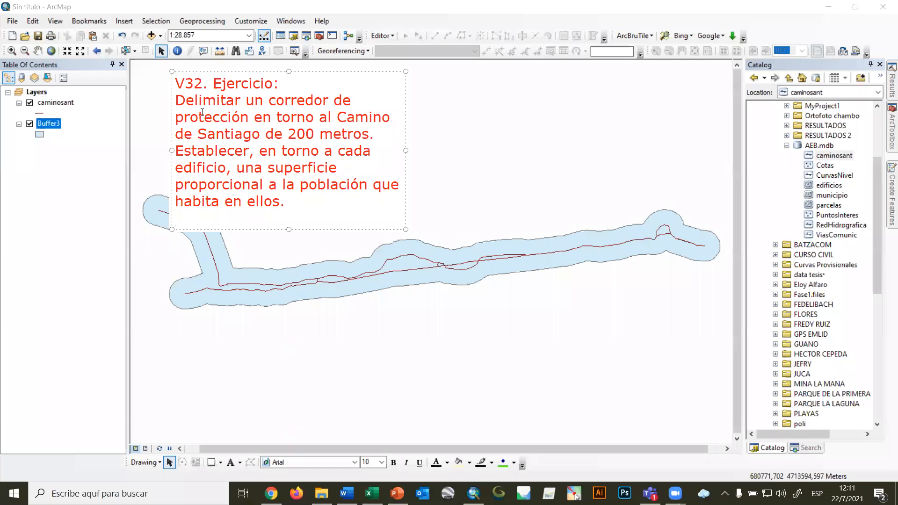
pyautogui.moveTo(172, 151); pyautogui.dragTo(137, 140)
pyautogui.moveTo(405, 142); pyautogui.dragTo(728, 141)
pyautogui.click(263, 123)
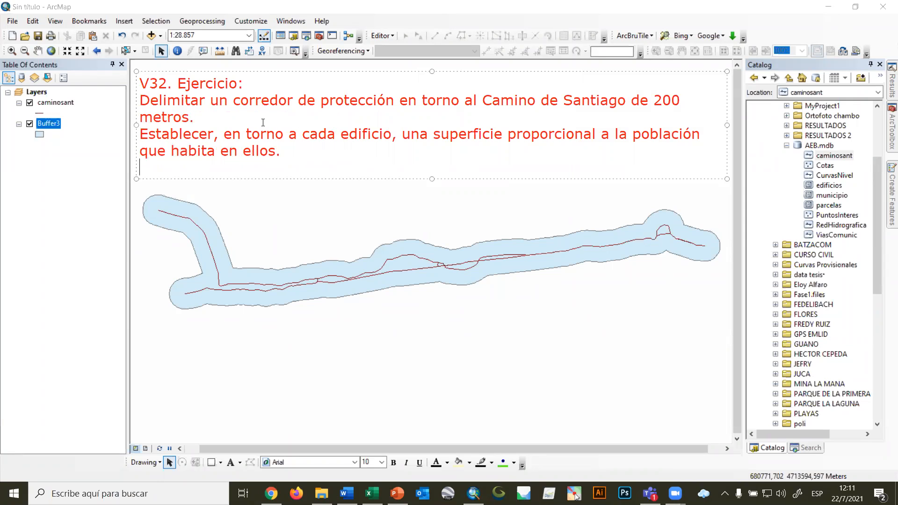
# Trim the pasted text to only "Establecer, en torno a cada edificio, una superficie proporcional a la población que habita en ellos.".
pyautogui.press('BackSpace')
pyautogui.press('BackSpace')
pyautogui.press('BackSpace')
pyautogui.press('BackSpace')
pyautogui.press('BackSpace')
pyautogui.press('BackSpace')
pyautogui.press('BackSpace')
pyautogui.press('BackSpace')
pyautogui.press('BackSpace')
pyautogui.press('BackSpace')
pyautogui.press('BackSpace')
pyautogui.press('BackSpace')
pyautogui.press('BackSpace')
pyautogui.press('BackSpace')
pyautogui.press('BackSpace')
pyautogui.press('BackSpace')
pyautogui.press('BackSpace')
pyautogui.press('BackSpace')
pyautogui.press('BackSpace')
pyautogui.press('BackSpace')
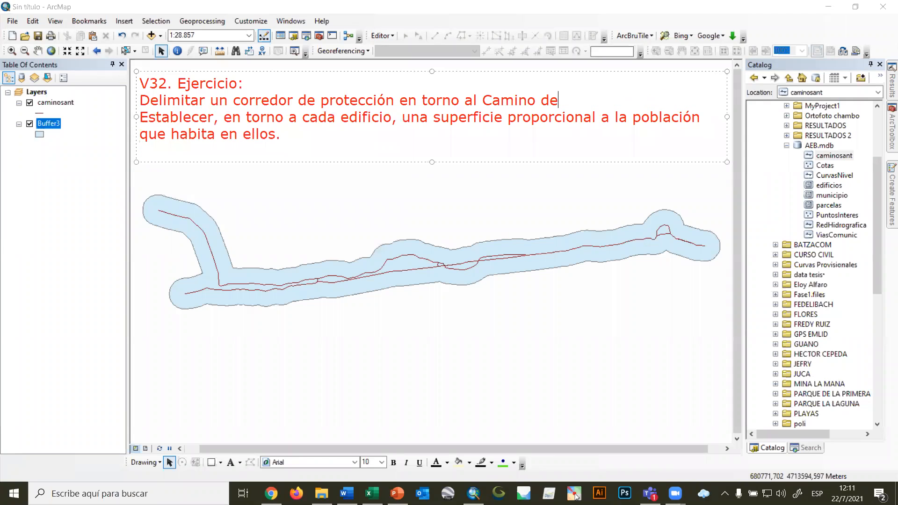
pyautogui.press('BackSpace')
pyautogui.press('BackSpace')
pyautogui.press('BackSpace')
pyautogui.press('BackSpace')
pyautogui.press('BackSpace')
pyautogui.press('BackSpace')
pyautogui.press('BackSpace')
pyautogui.press('BackSpace')
pyautogui.press('BackSpace')
pyautogui.press('BackSpace')
pyautogui.press('BackSpace')
pyautogui.press('BackSpace')
pyautogui.press('BackSpace')
pyautogui.press('BackSpace')
pyautogui.press('BackSpace')
pyautogui.press('BackSpace')
pyautogui.press('BackSpace')
pyautogui.press('BackSpace')
pyautogui.press('BackSpace')
pyautogui.press('BackSpace')
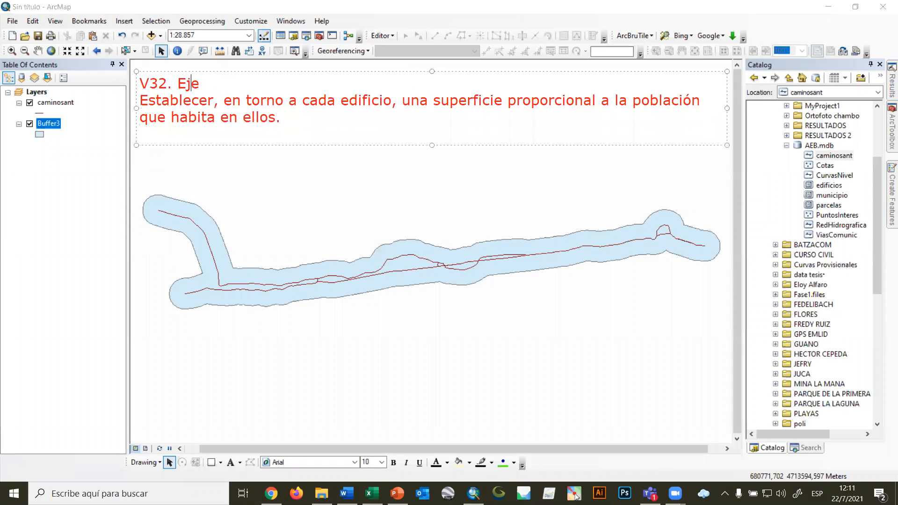
pyautogui.press('Delete')
pyautogui.press('Down')
pyautogui.press('Down')
pyautogui.press('BackSpace')
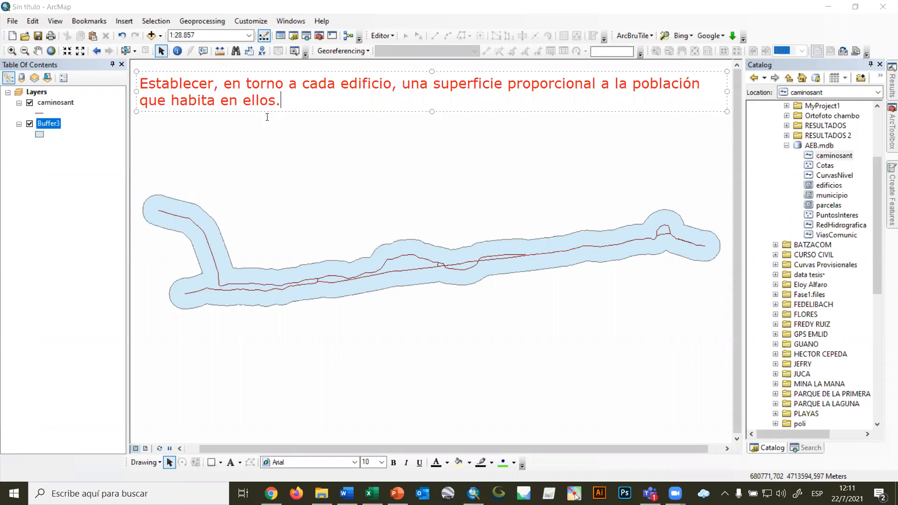
# Finish the text annotation and remove the Buffer3 layer from the map.
pyautogui.click(75, 156)
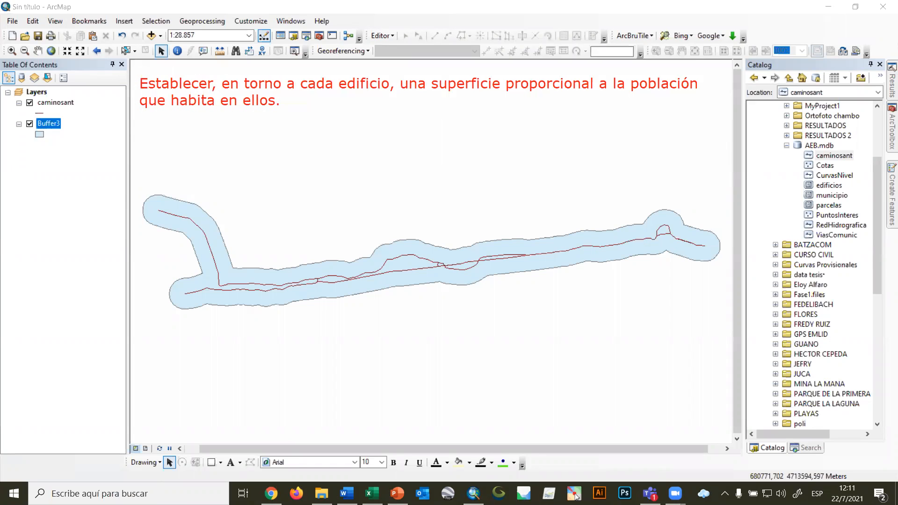
pyautogui.rightClick(55, 126)
pyautogui.click(72, 145)
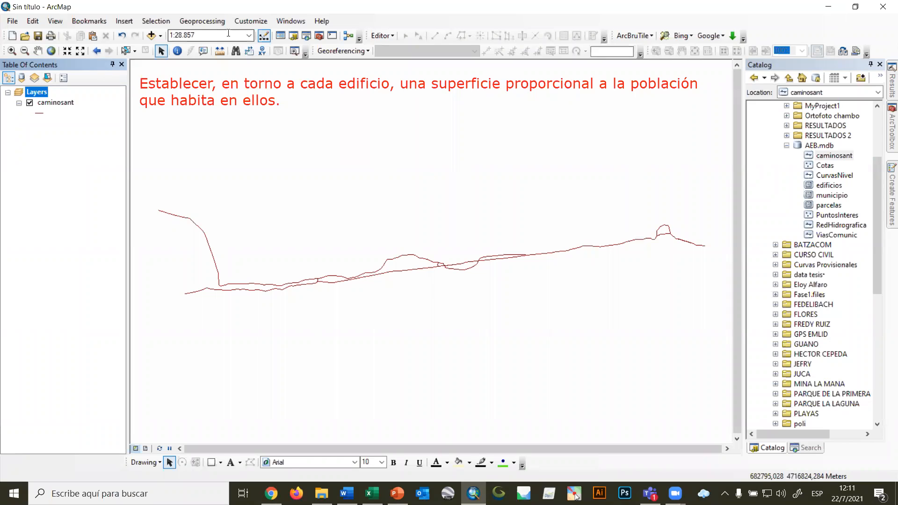
# Start the Buffer tool with caminosant as the input features and Buffer4 in RESULTADOS 2 as the output feature class.
pyautogui.click(217, 21)
pyautogui.click(213, 35)
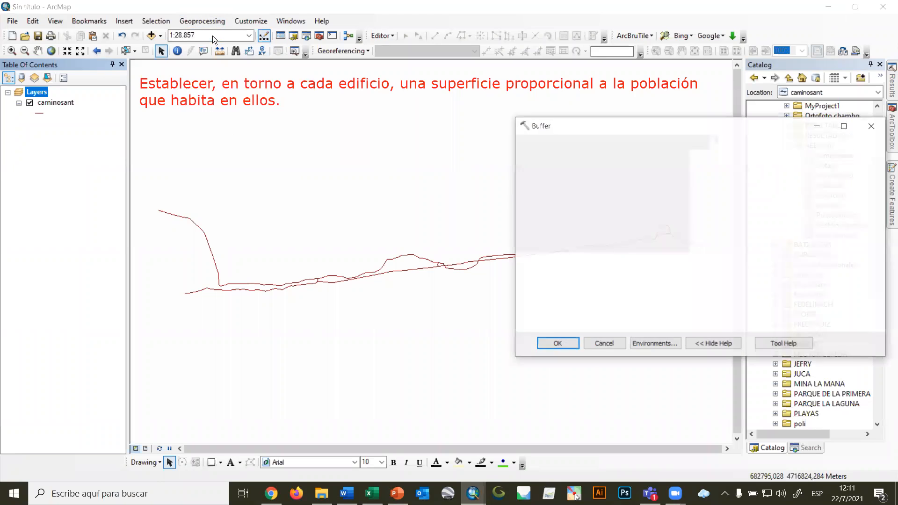
pyautogui.click(703, 158)
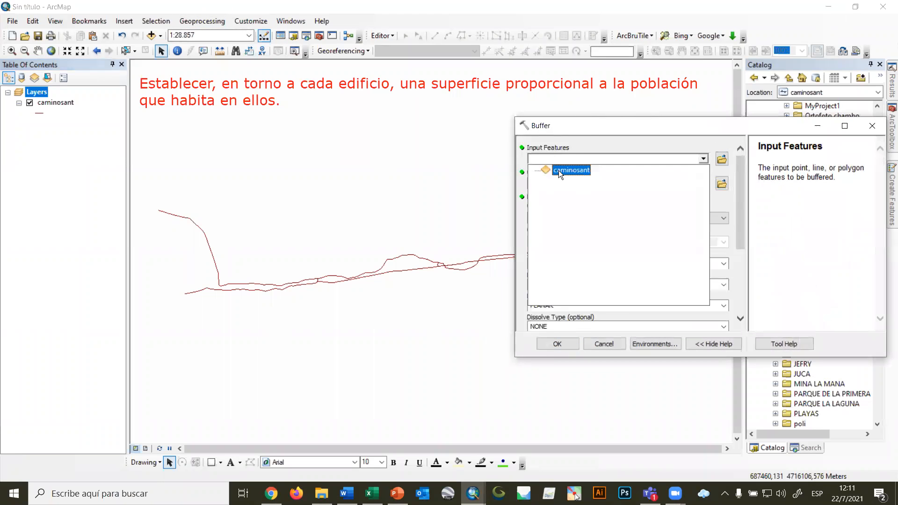
pyautogui.click(558, 170)
pyautogui.click(721, 183)
pyautogui.click(589, 214)
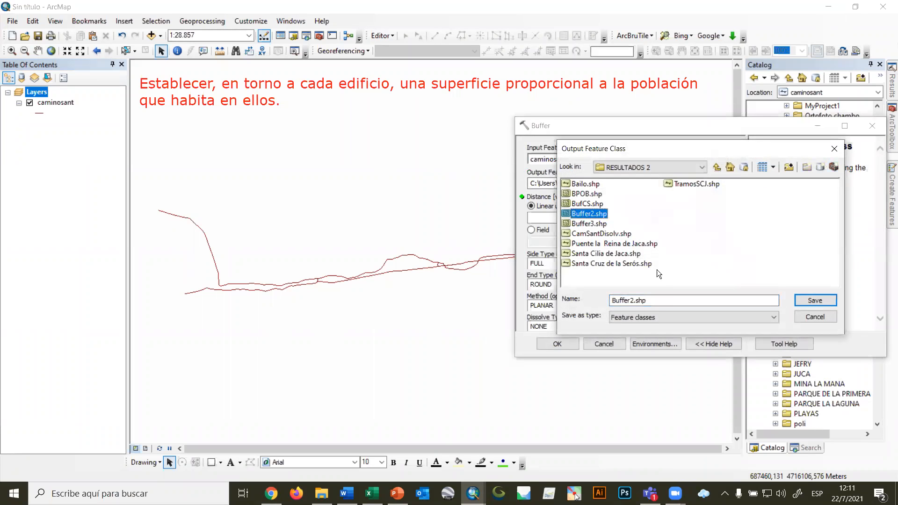
pyautogui.click(629, 301)
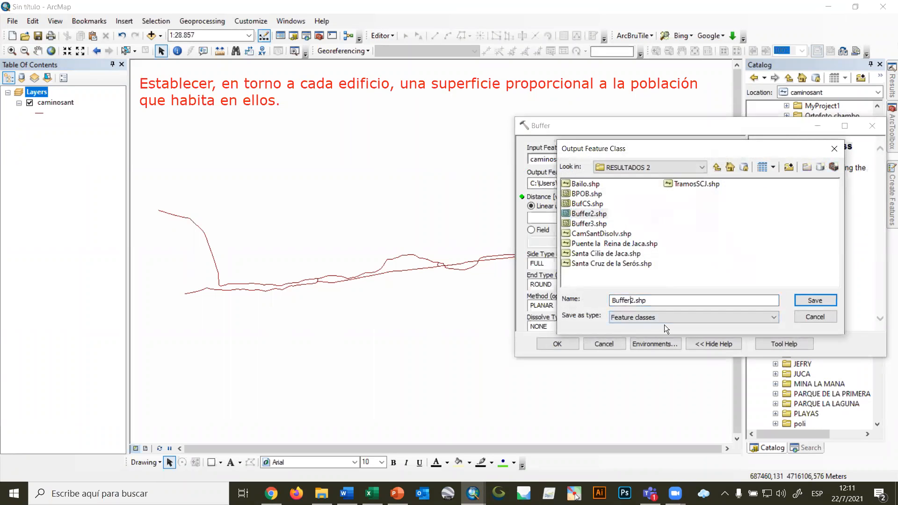
pyautogui.press('Delete')
pyautogui.write('3')
pyautogui.click(815, 299)
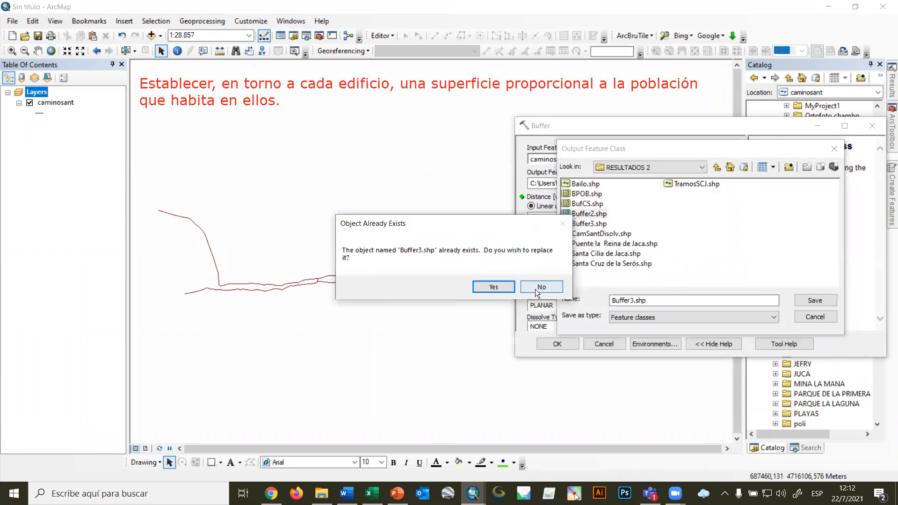
pyautogui.click(535, 289)
pyautogui.click(630, 300)
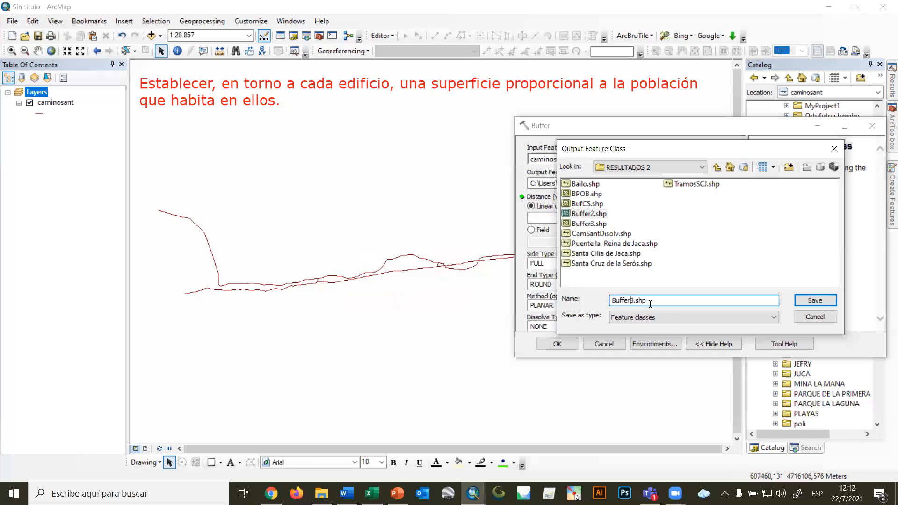
pyautogui.press('Delete')
pyautogui.write('4')
pyautogui.click(804, 301)
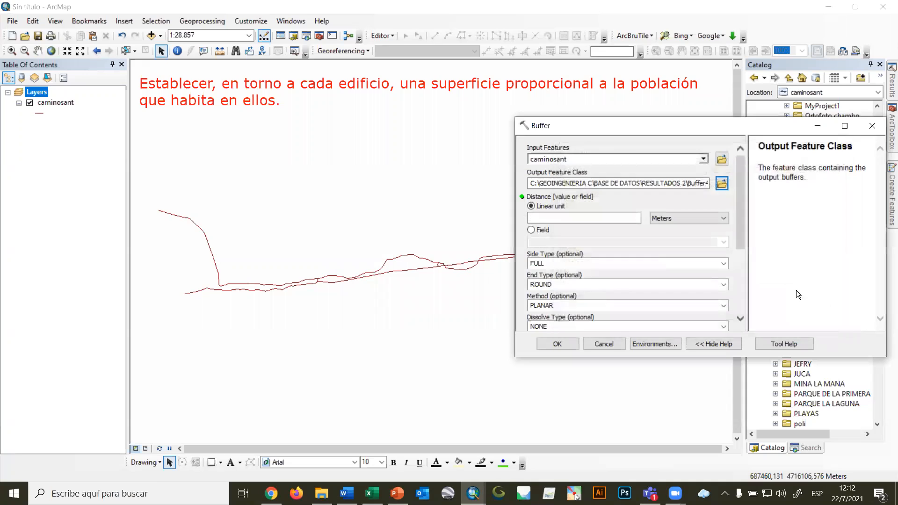
# Switch the buffer distance to Field, review the fields offered for caminosant, and close the tool without running it.
pyautogui.click(594, 218)
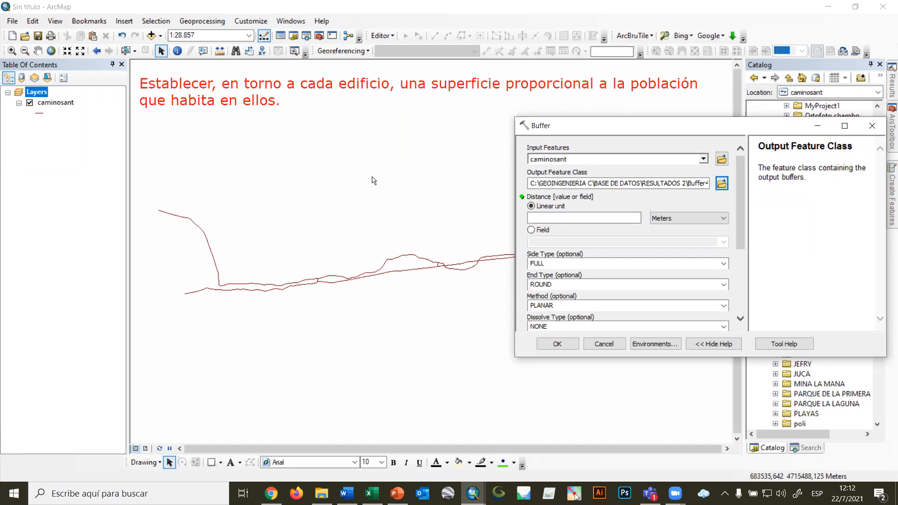
pyautogui.click(531, 230)
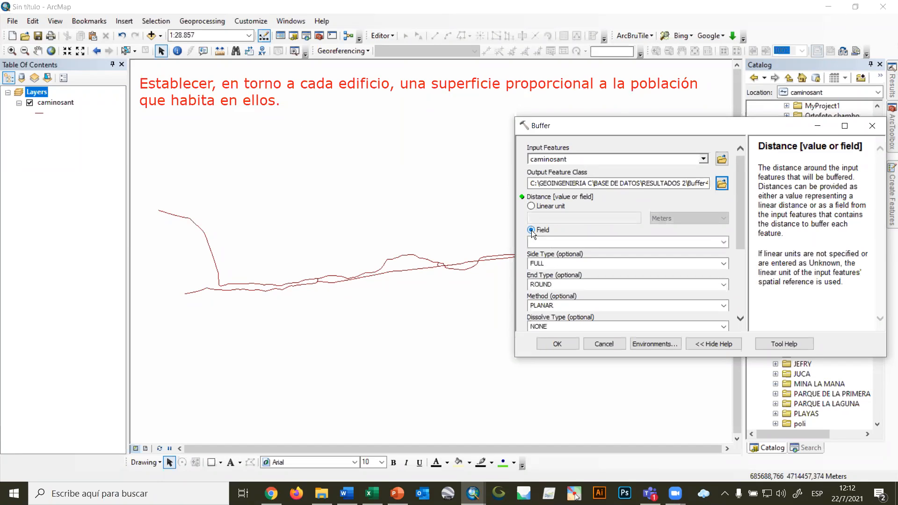
pyautogui.click(724, 243)
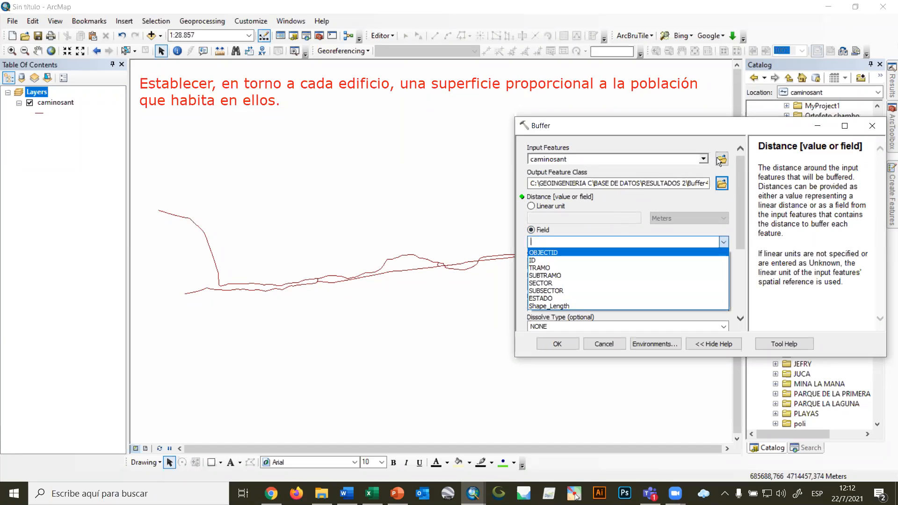
pyautogui.click(731, 124)
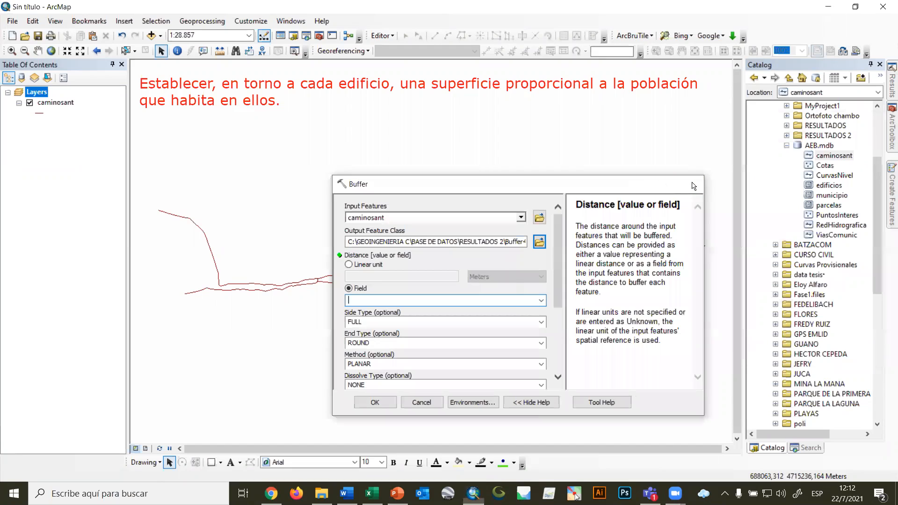
pyautogui.click(684, 177)
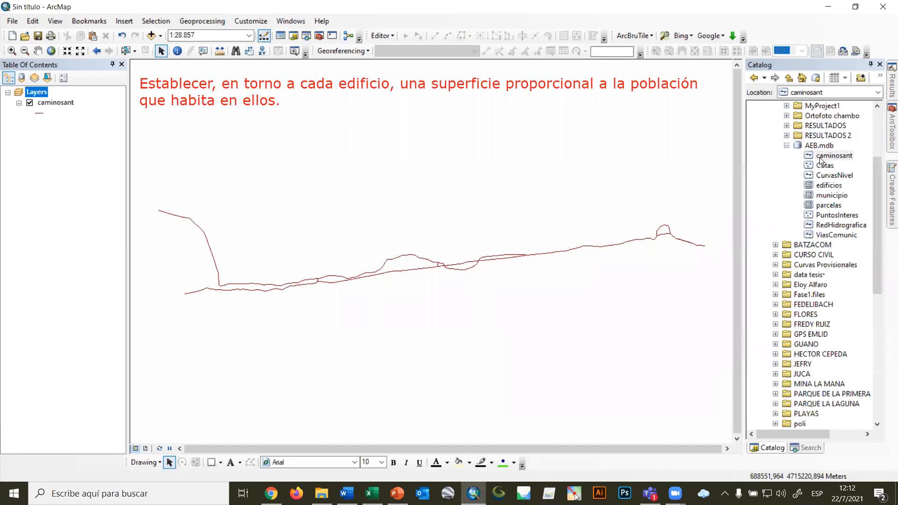
# Remove the caminosant layer from the map and add the edificios feature class from AEB.mdb.
pyautogui.rightClick(60, 101)
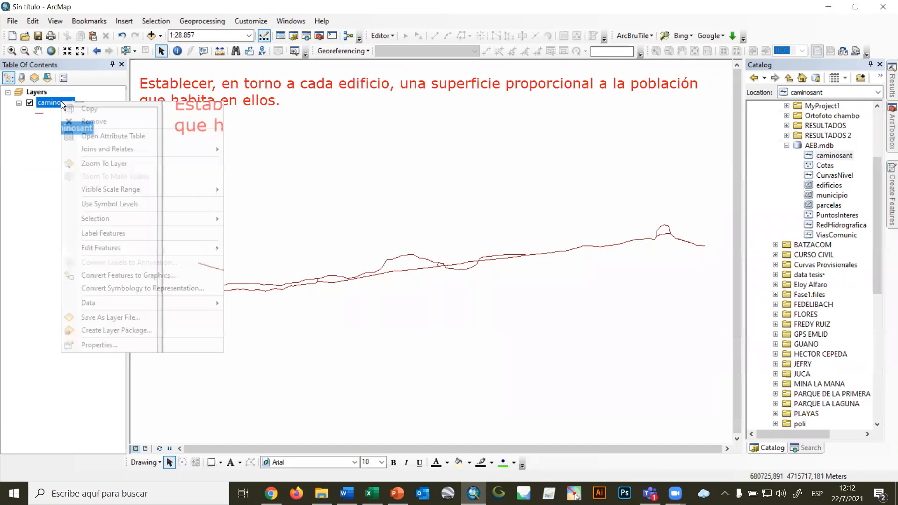
pyautogui.click(98, 121)
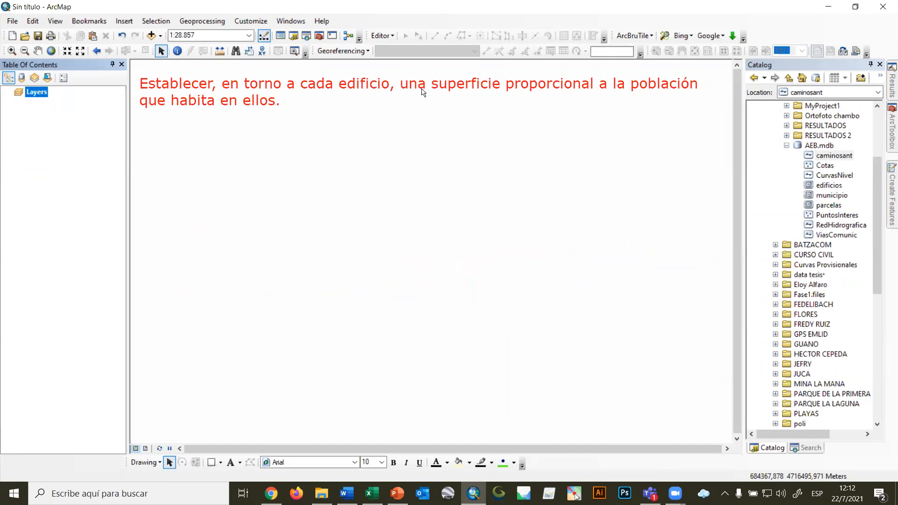
pyautogui.moveTo(826, 184); pyautogui.dragTo(472, 193)
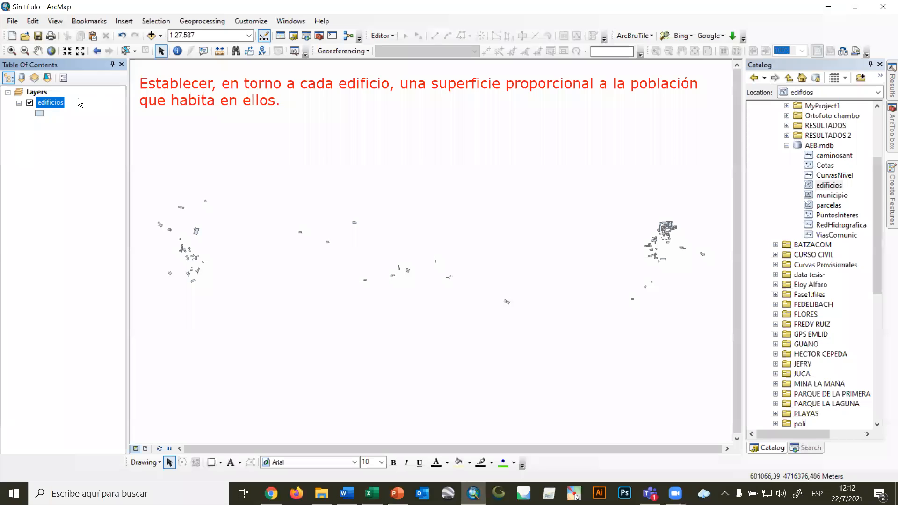
# Start the Buffer tool with edificios as the input features and Buffer4.shp in RESULTADOS 2 as the output feature class.
pyautogui.click(202, 21)
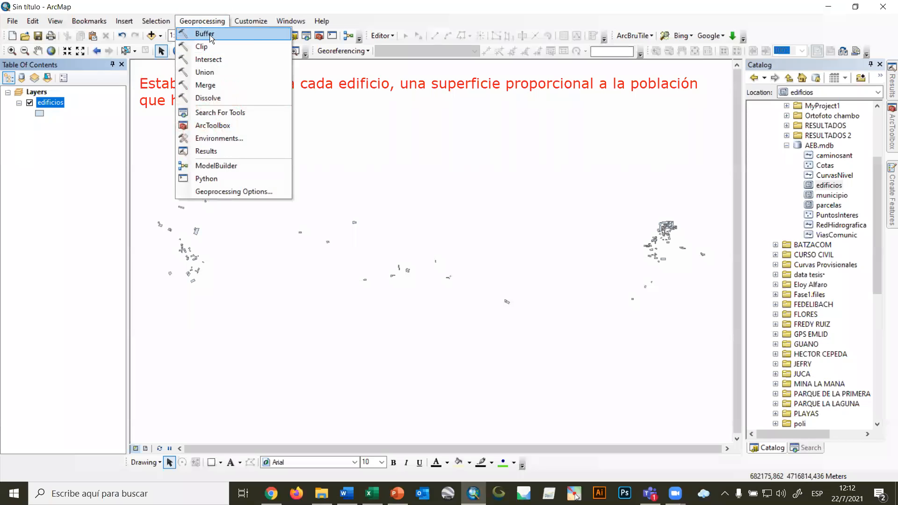
pyautogui.click(204, 33)
pyautogui.click(521, 217)
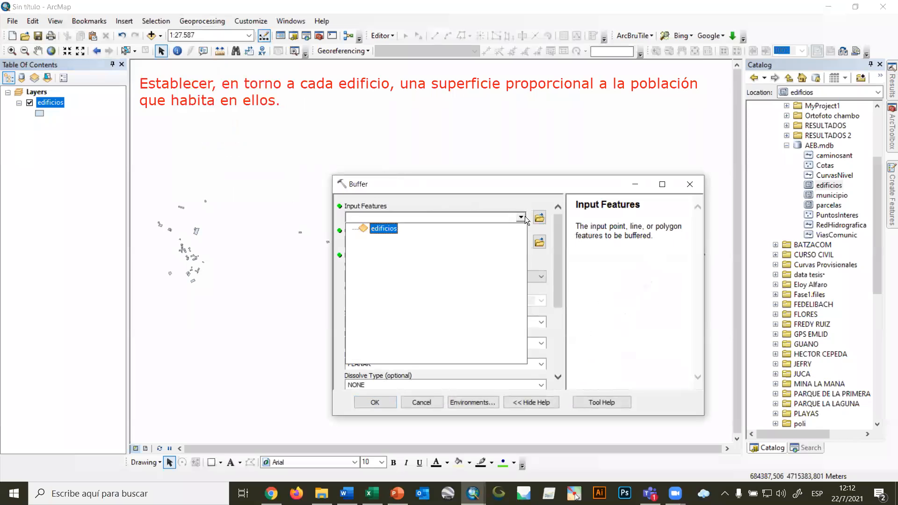
pyautogui.click(379, 228)
pyautogui.click(538, 241)
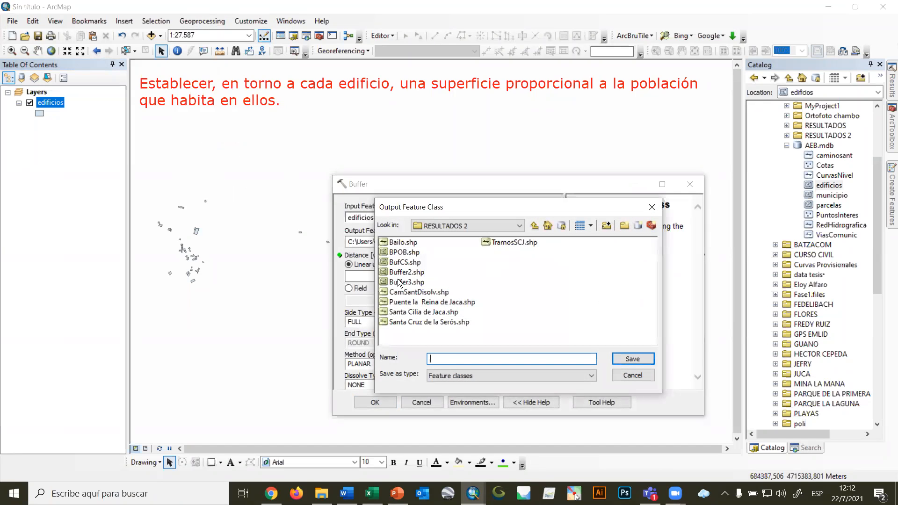
pyautogui.click(399, 282)
pyautogui.click(448, 359)
pyautogui.press('Delete')
pyautogui.write('4')
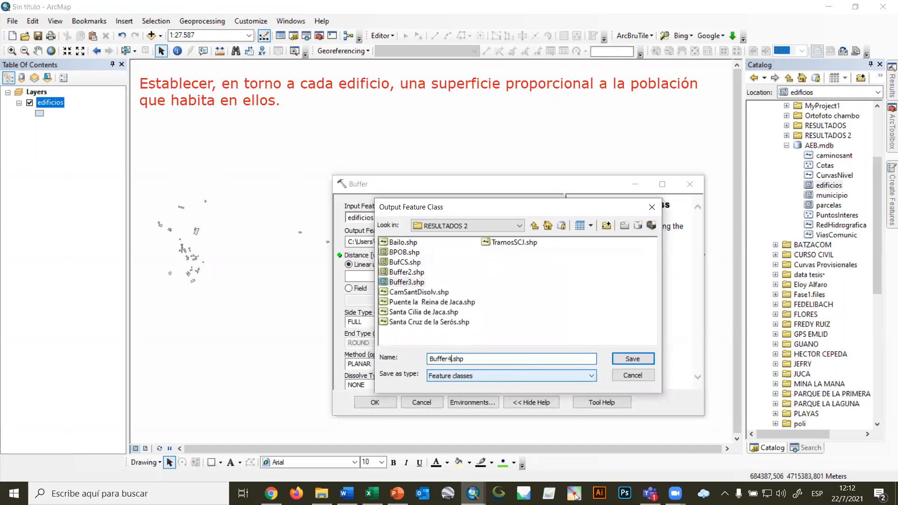
pyautogui.click(629, 361)
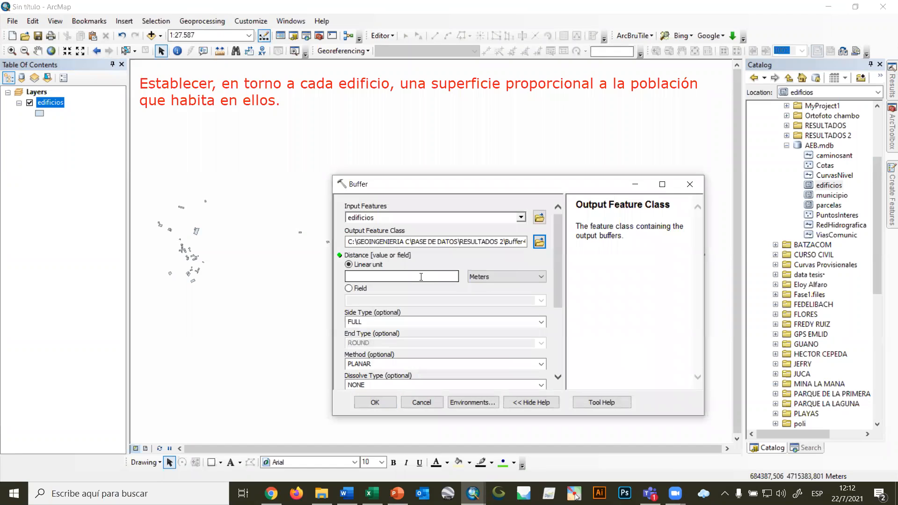
# Take the buffer distance from the POBLACIóN field, set the dissolve type to ALL, and run the tool.
pyautogui.click(365, 286)
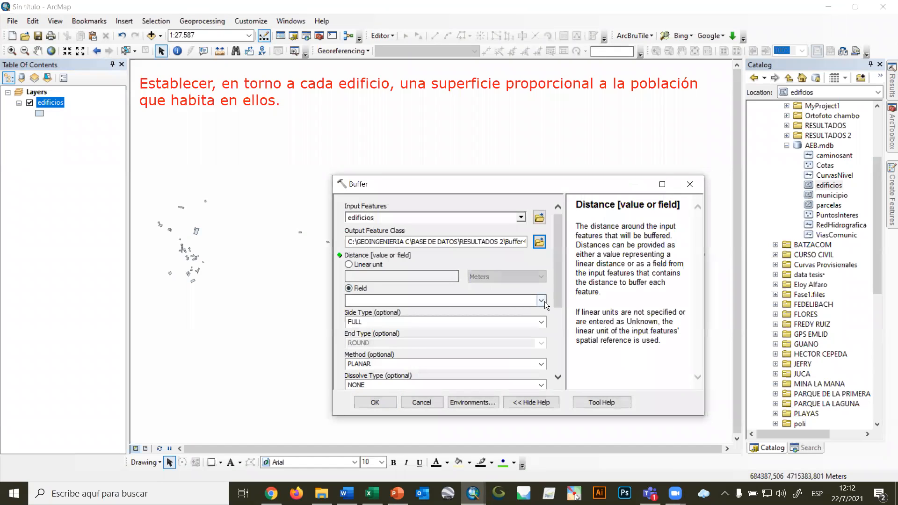
pyautogui.click(544, 302)
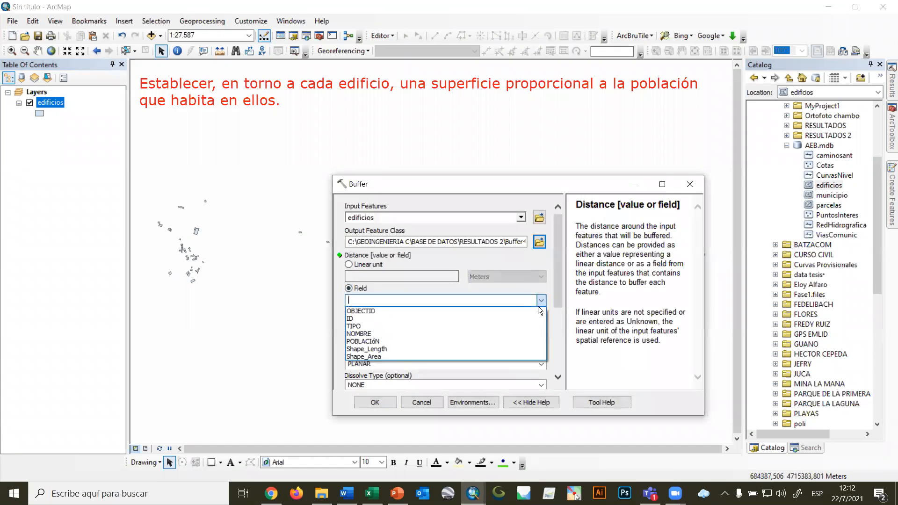
pyautogui.click(380, 342)
pyautogui.moveTo(558, 236); pyautogui.dragTo(564, 304)
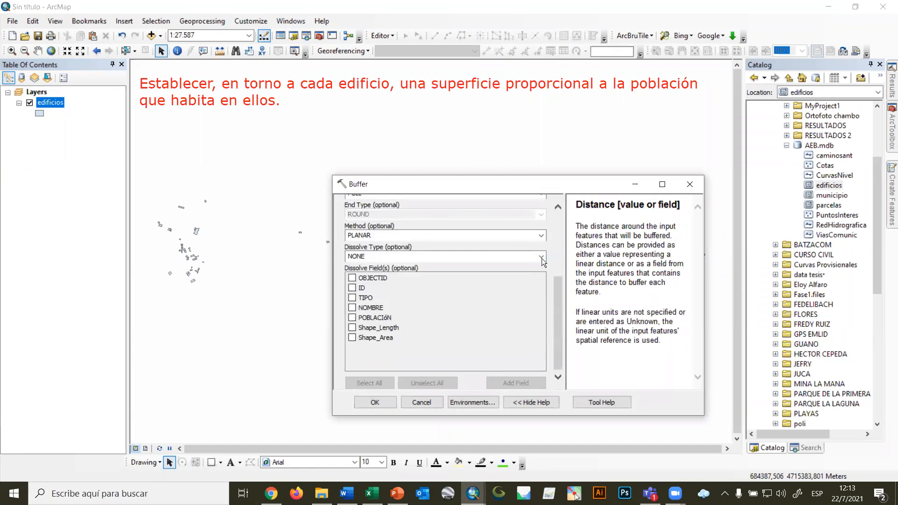
pyautogui.click(541, 258)
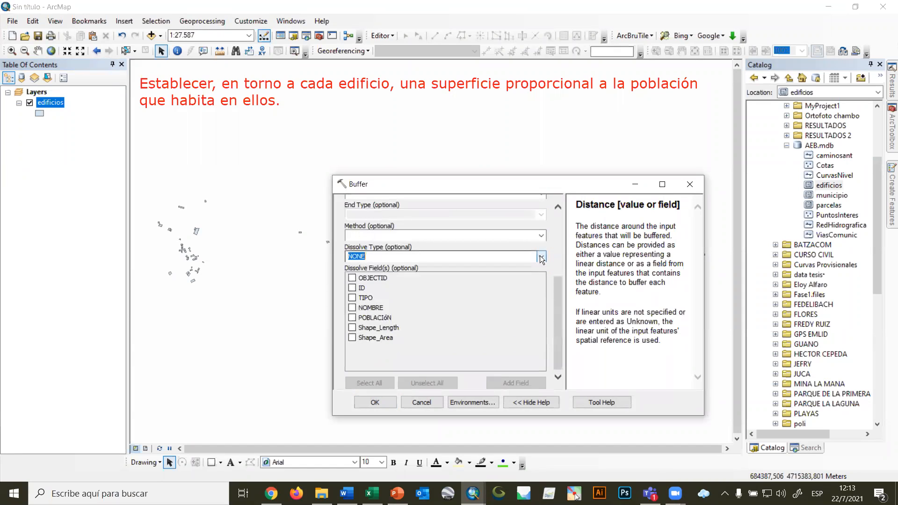
pyautogui.click(358, 276)
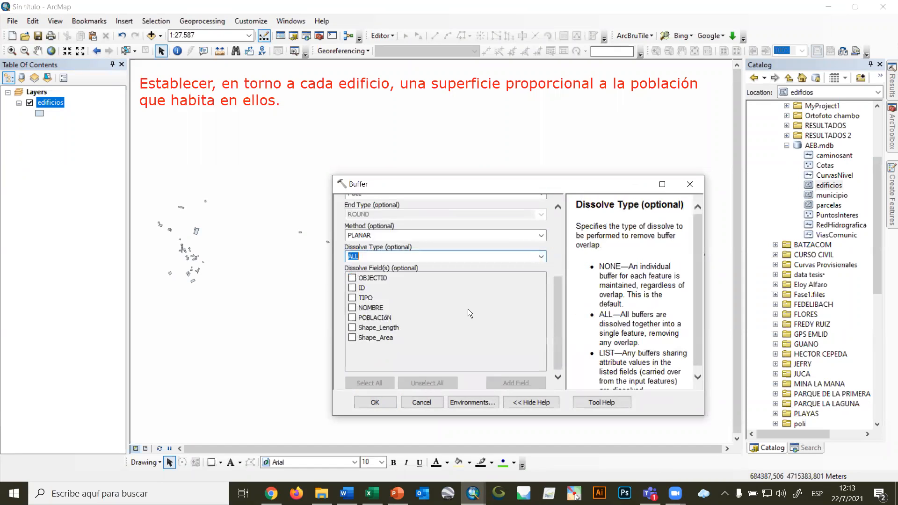
pyautogui.click(386, 404)
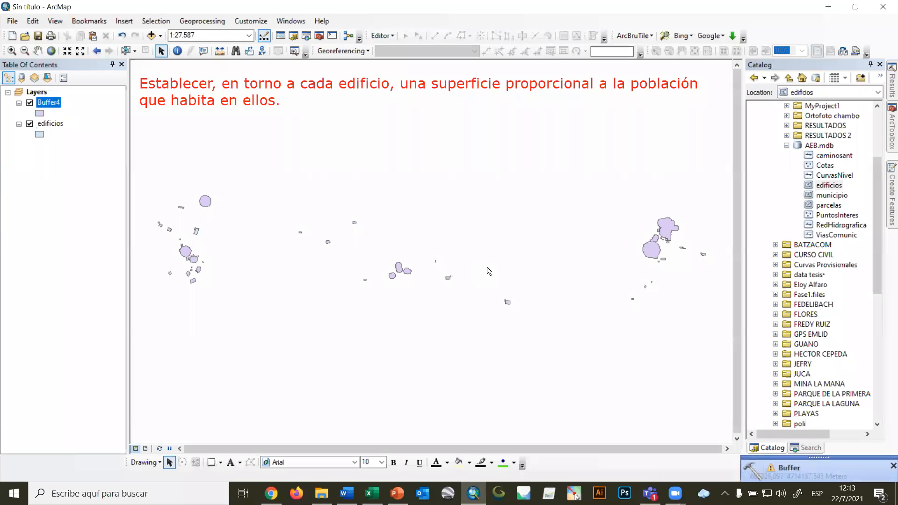
# Examine the Buffer4 polygons around the building clusters, both close up and across the whole study area.
pyautogui.scroll(-3, 679, 239)
pyautogui.scroll(-3, 679, 239)
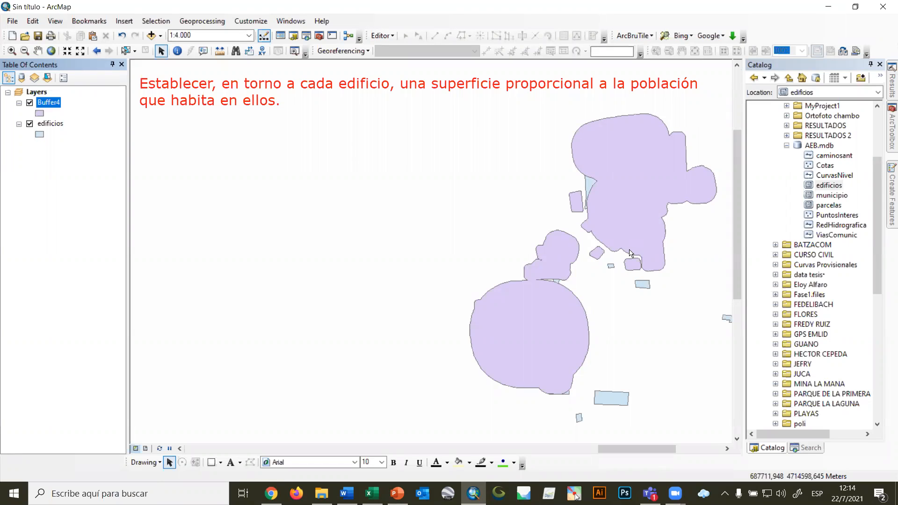
pyautogui.scroll(3, 541, 311)
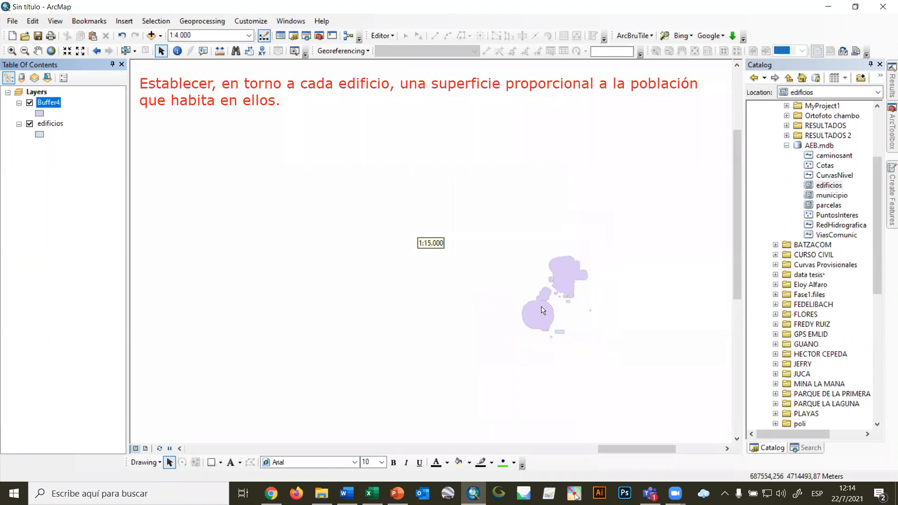
pyautogui.scroll(1, 543, 310)
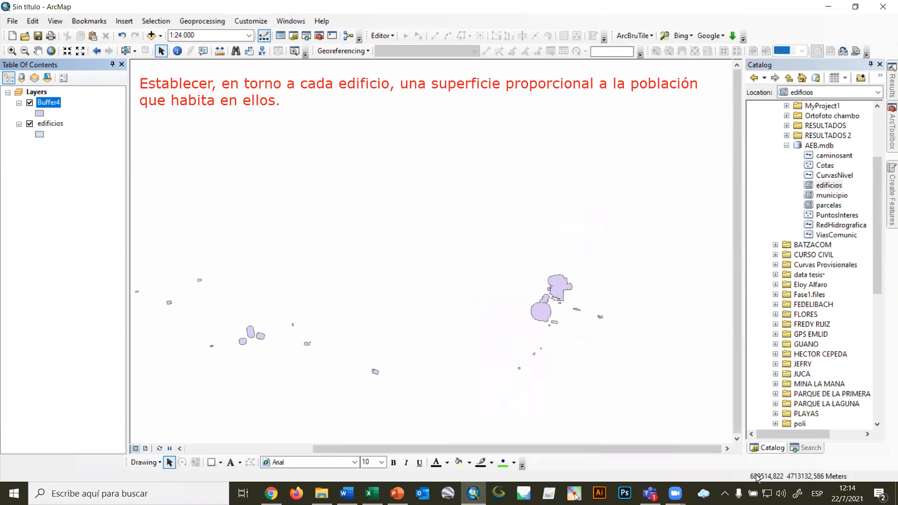
pyautogui.moveTo(458, 344); pyautogui.dragTo(563, 302)
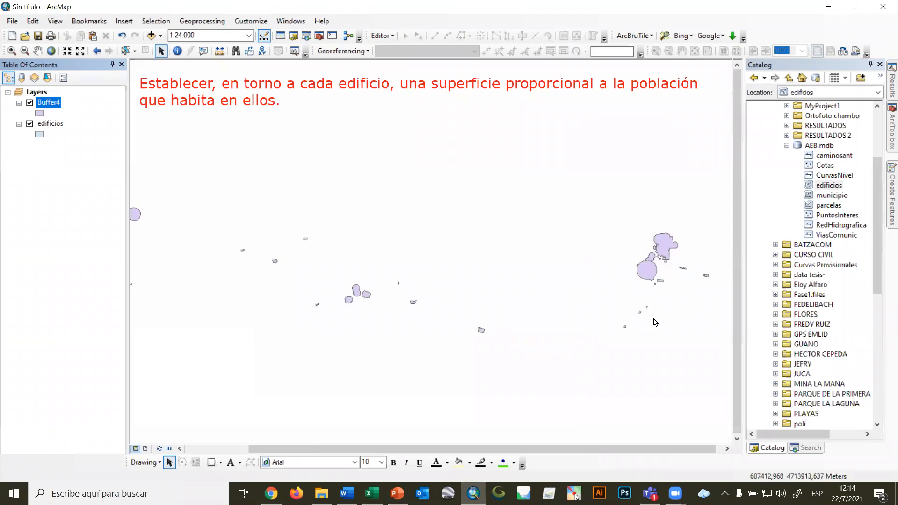
pyautogui.scroll(1, 459, 271)
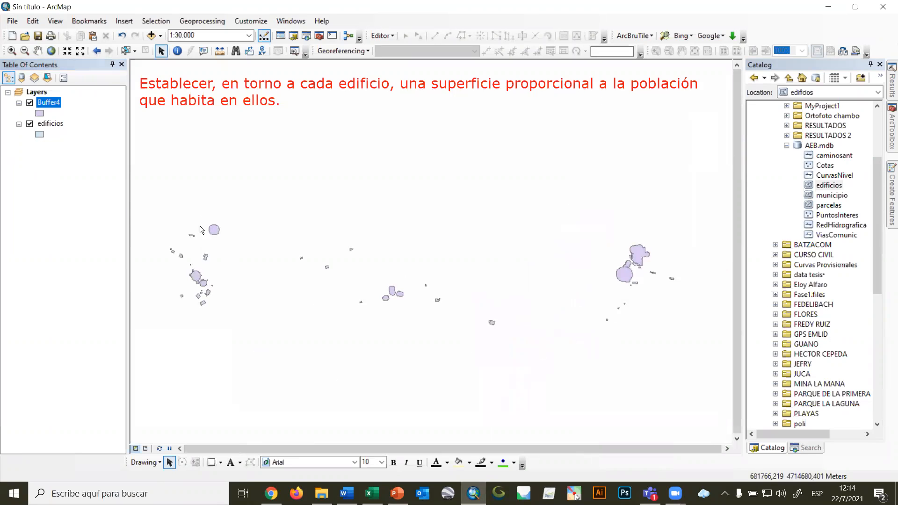
# Review and close the Buffer4 attribute table, and inspect the eastern cluster of building buffers on the map.
pyautogui.rightClick(42, 104)
pyautogui.click(78, 134)
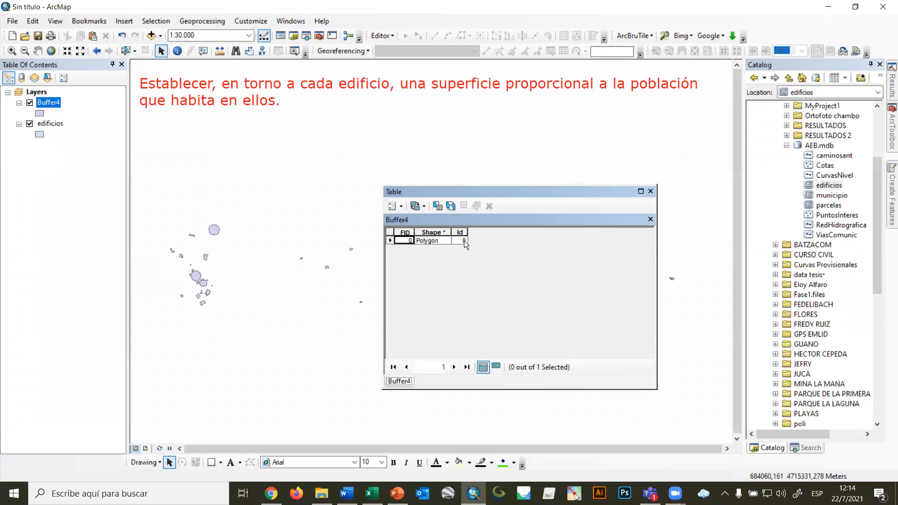
pyautogui.click(650, 191)
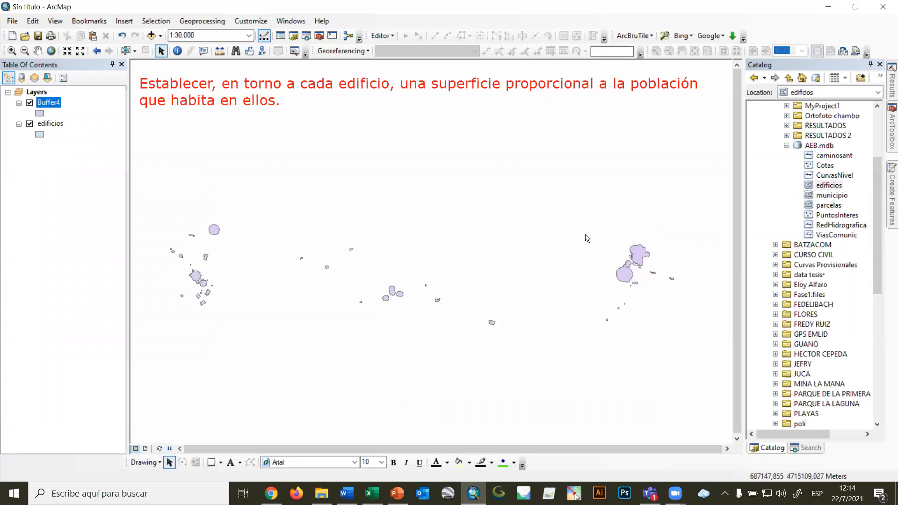
pyautogui.scroll(1, 670, 260)
pyautogui.scroll(3, 669, 260)
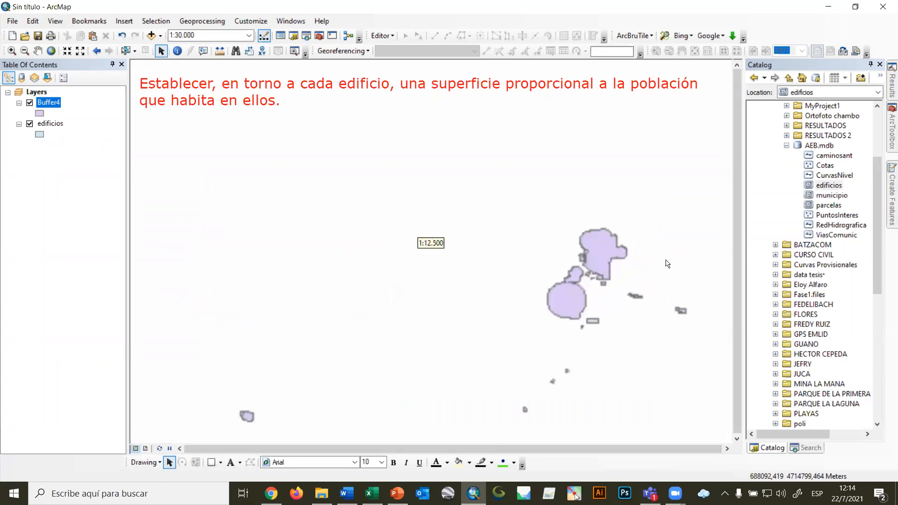
pyautogui.scroll(2, 456, 245)
pyautogui.scroll(-3, 455, 245)
pyautogui.scroll(-3, 455, 245)
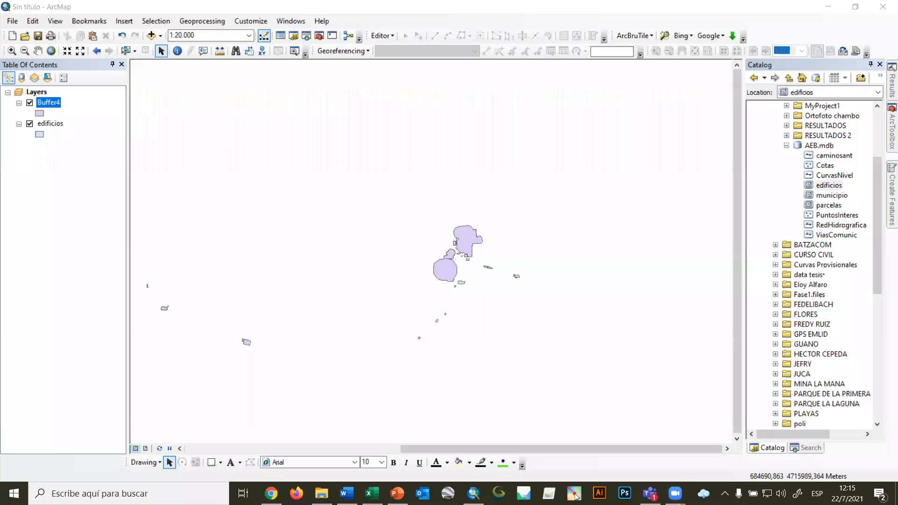
# Switch to PowerPoint, start the slide show from the Thiessen polygons slide, and open the presenter display settings.
pyautogui.moveTo(562, 29); pyautogui.dragTo(584, 4)
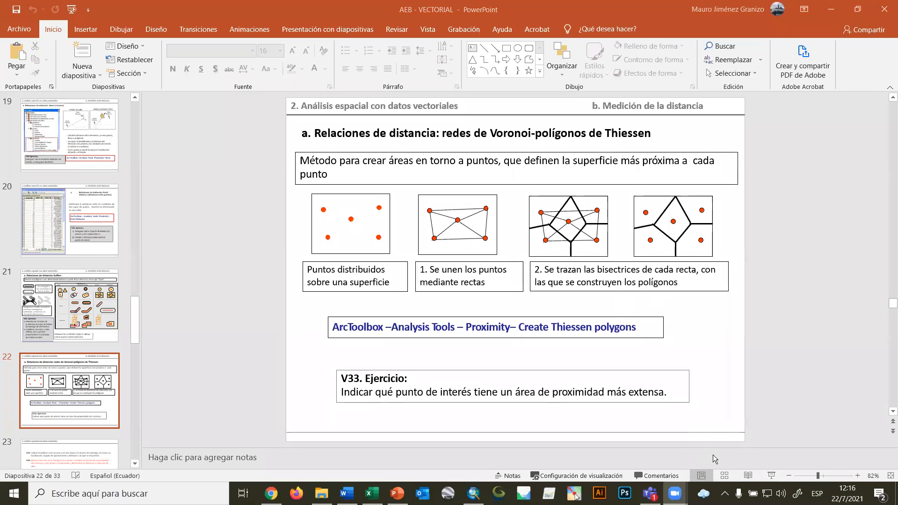
pyautogui.click(771, 476)
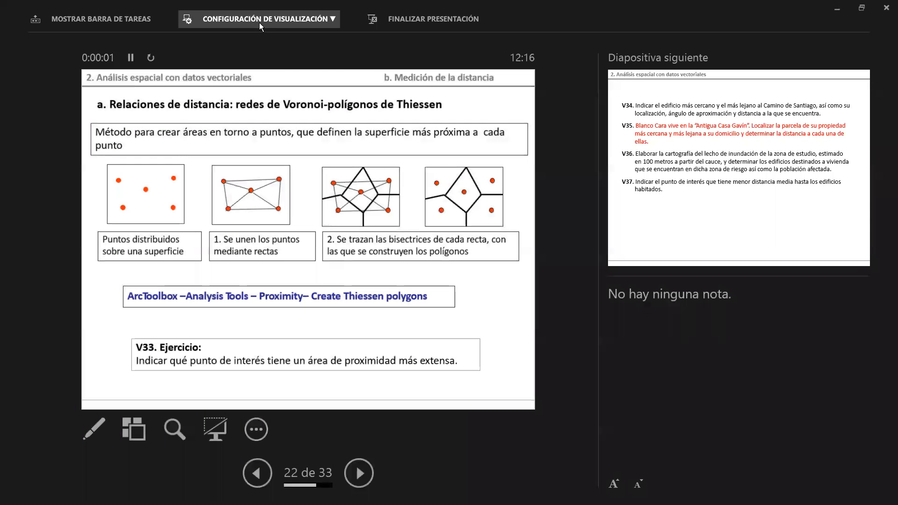
pyautogui.click(259, 22)
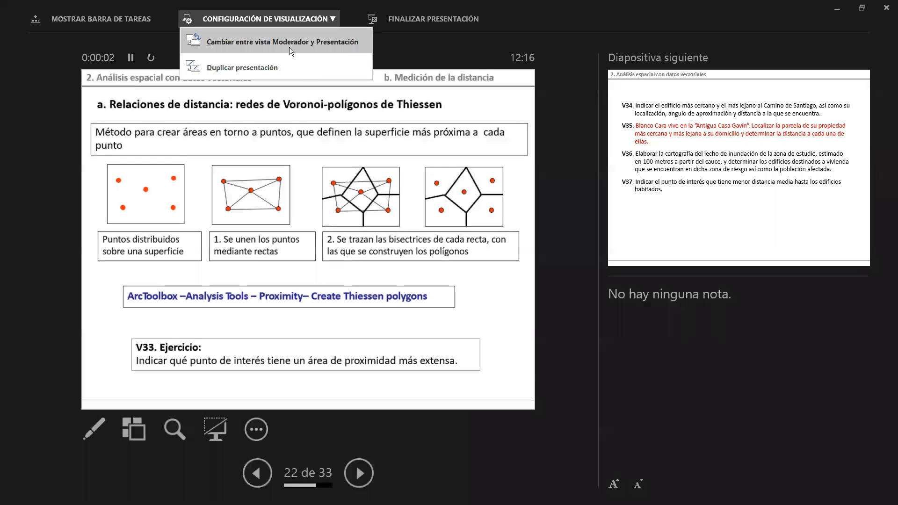
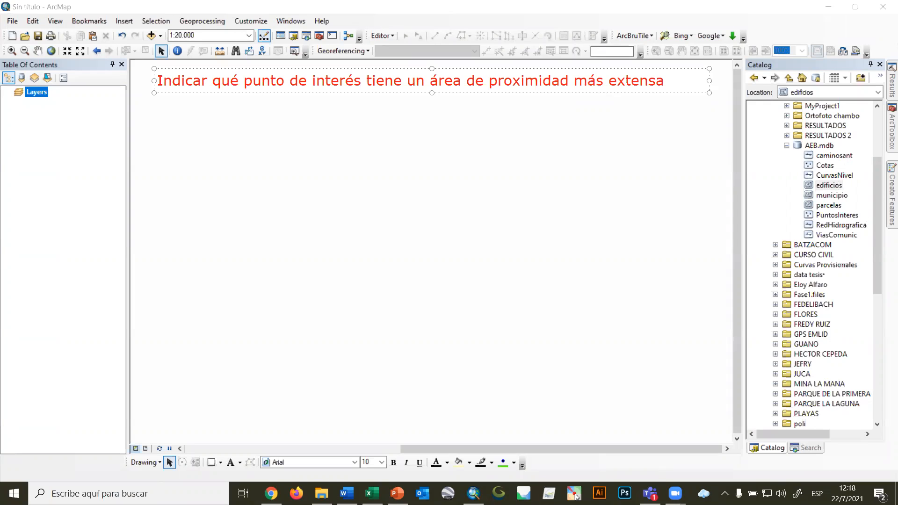
# Add the PuntosInteres feature class from AEB.mdb to the map and make it the input of the Create Thiessen Polygons tool.
pyautogui.click(548, 207)
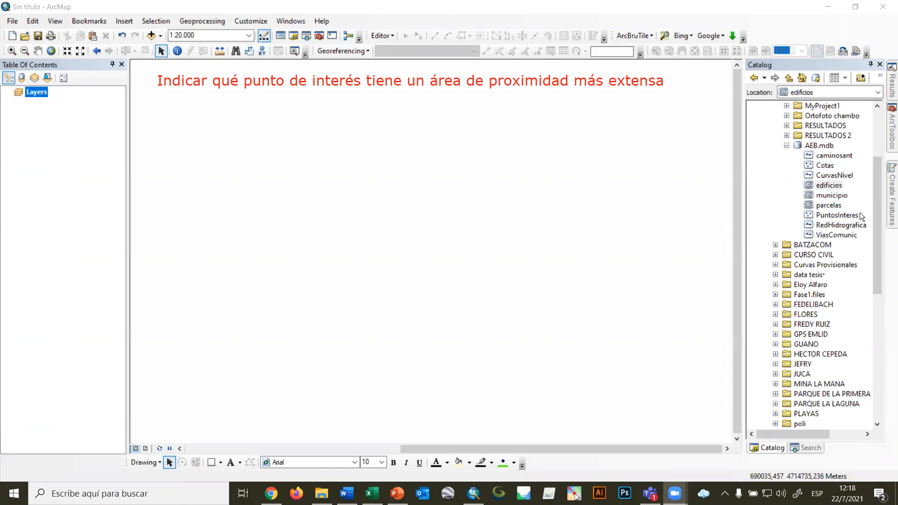
pyautogui.moveTo(843, 220); pyautogui.dragTo(491, 213)
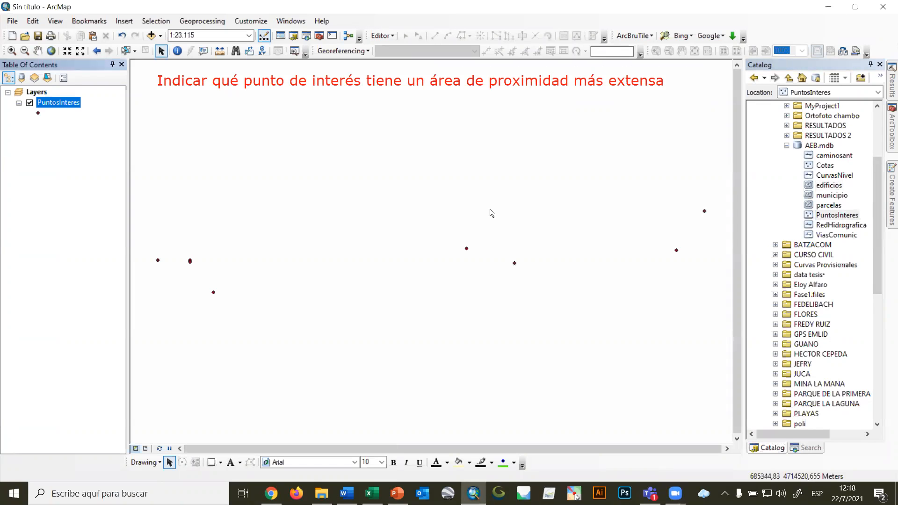
pyautogui.click(892, 136)
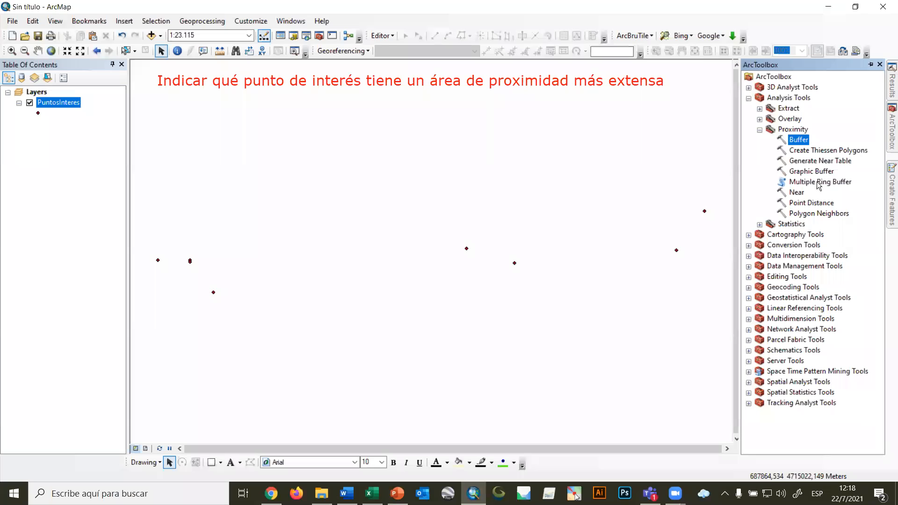
pyautogui.click(816, 152)
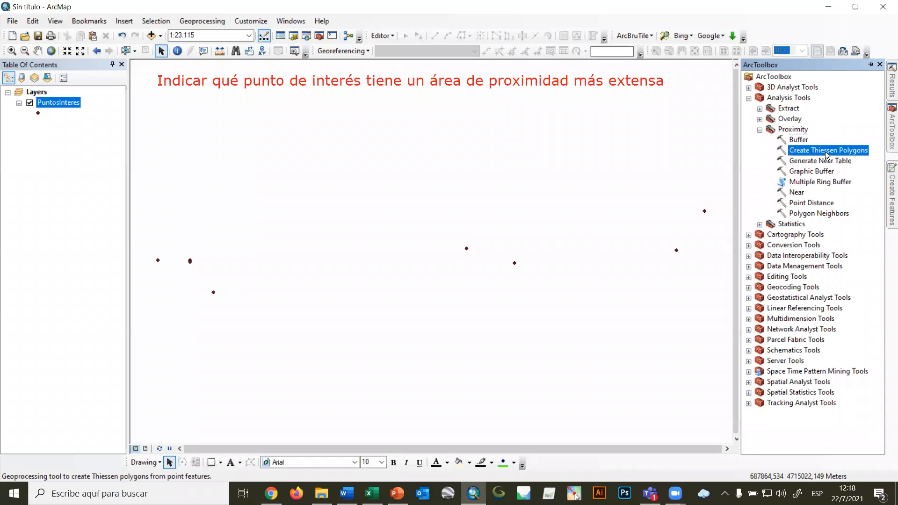
pyautogui.doubleClick(827, 150)
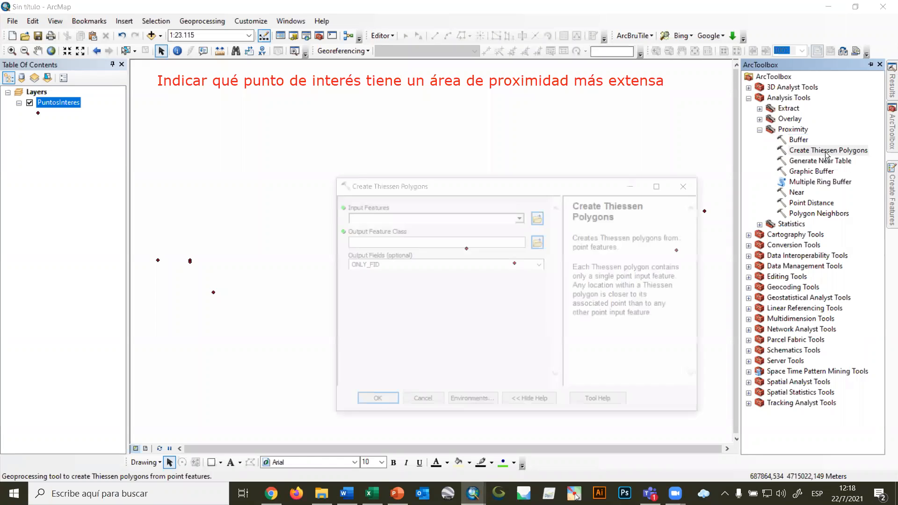
pyautogui.click(521, 218)
pyautogui.click(407, 229)
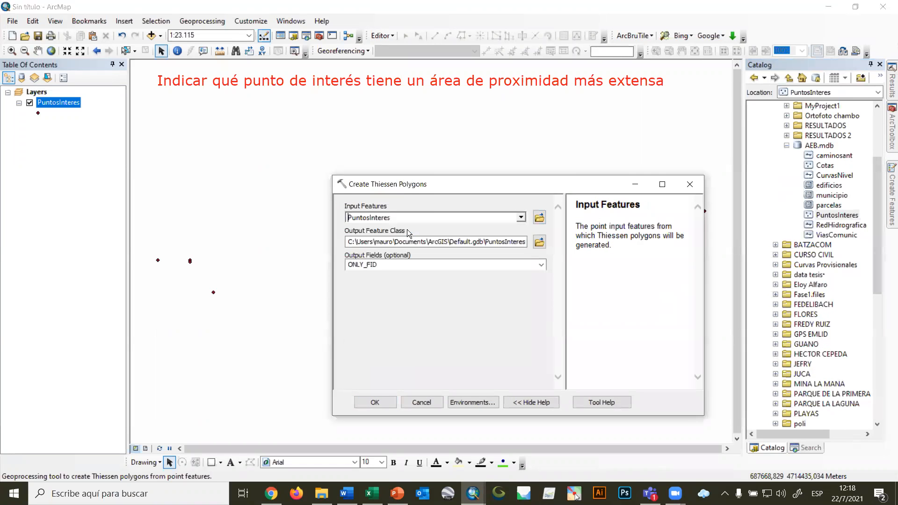
# Save the Thiessen output as PolTh in the RESULTADOS 2 folder, keep the output fields at ONLY_FID, and run the tool.
pyautogui.click(539, 242)
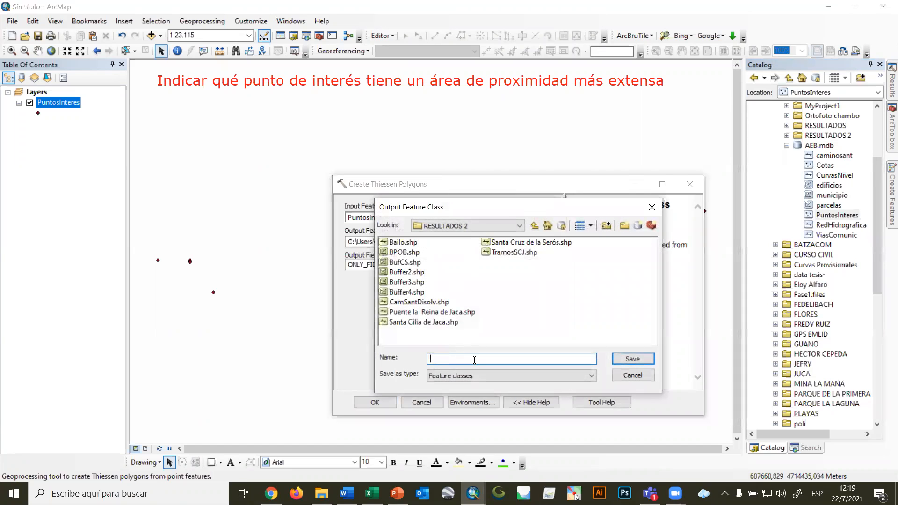
pyautogui.write('PolTh')
pyautogui.click(633, 359)
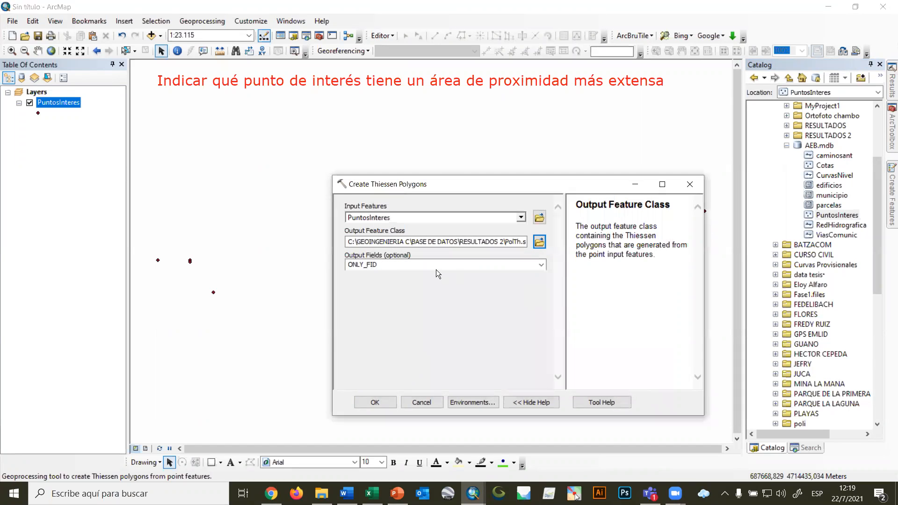
pyautogui.click(544, 268)
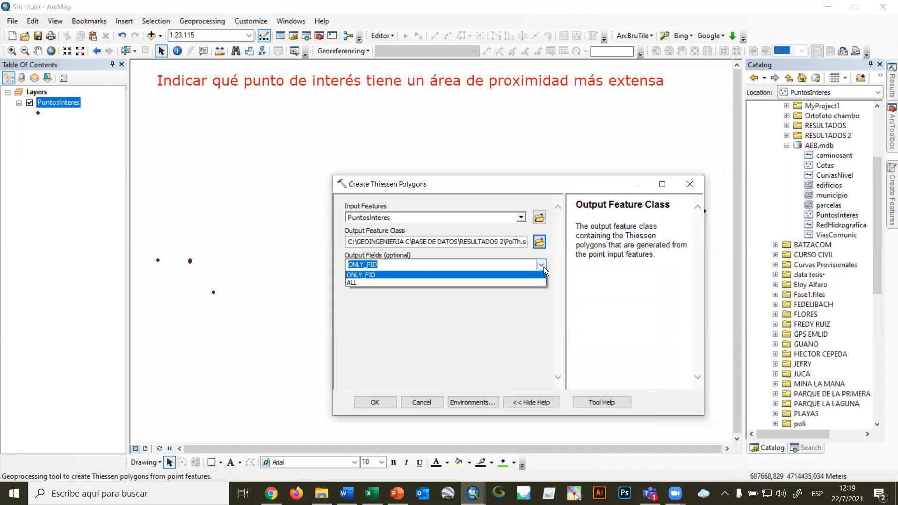
pyautogui.click(544, 267)
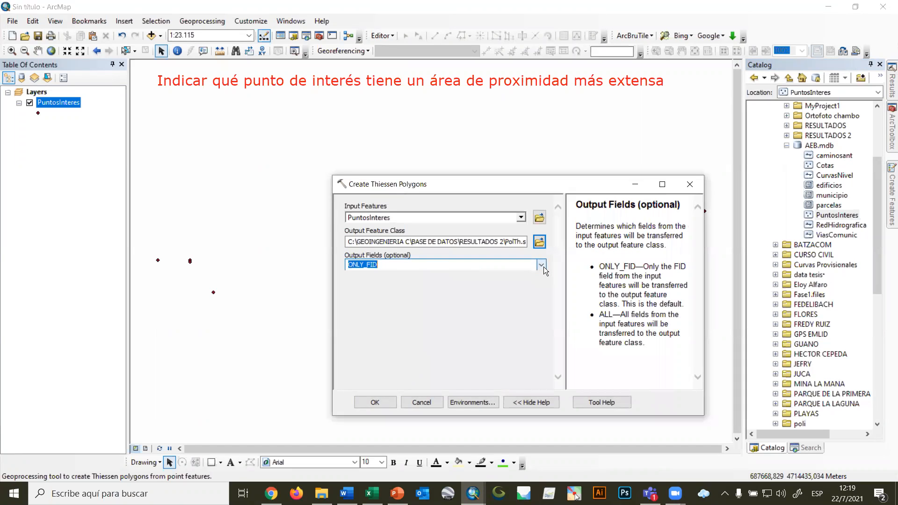
pyautogui.click(377, 403)
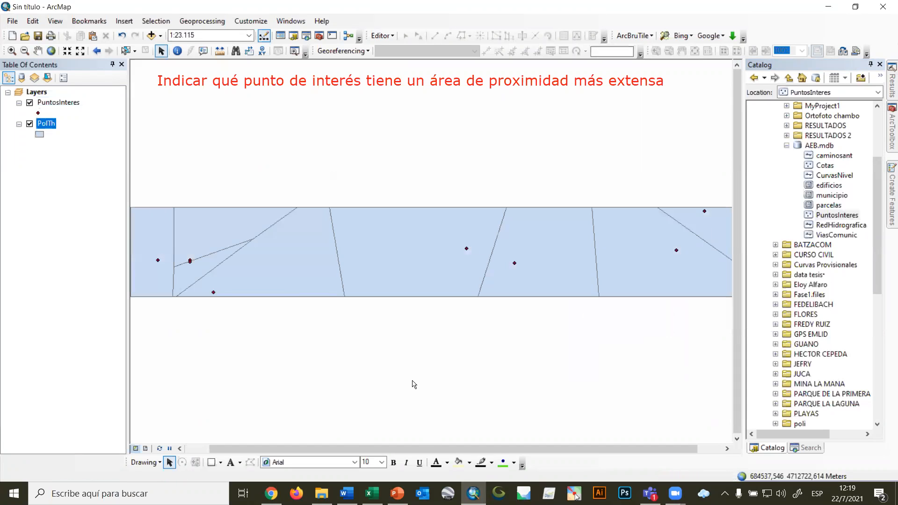
# Create a second set of Thiessen polygons from PuntosInteres, named PolTh2 in RESULTADOS 2, with the output fields set to ALL.
pyautogui.moveTo(891, 127)
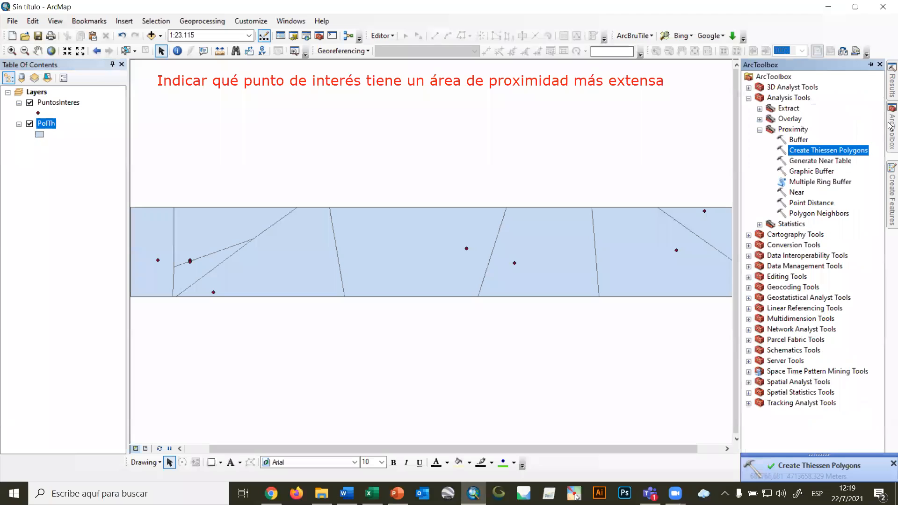
pyautogui.doubleClick(840, 151)
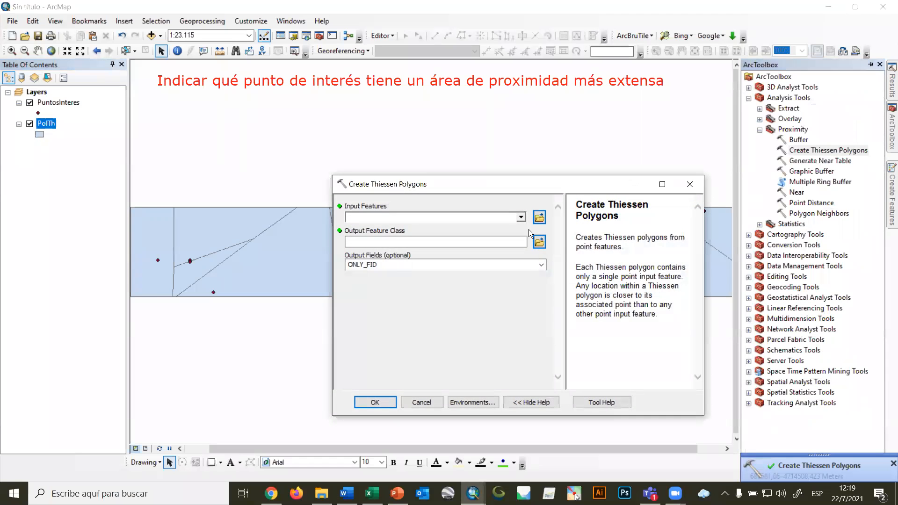
pyautogui.click(521, 217)
pyautogui.click(407, 229)
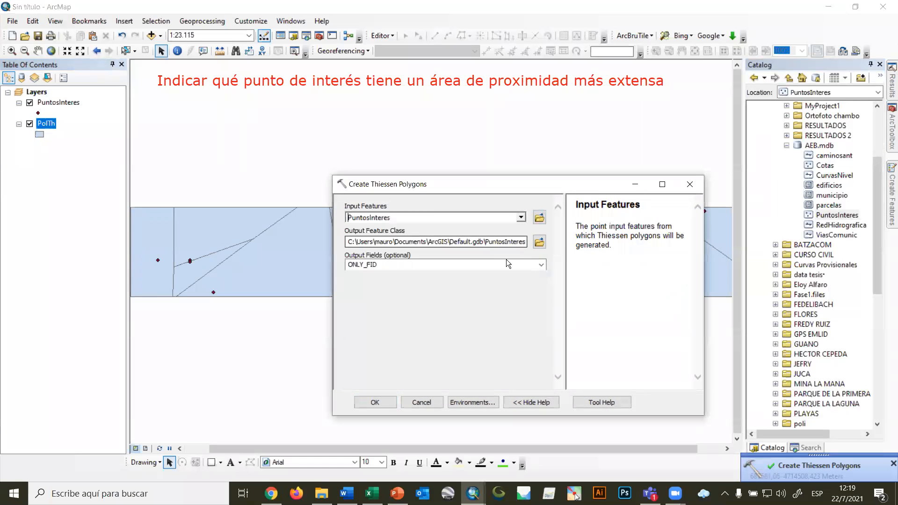
pyautogui.click(540, 242)
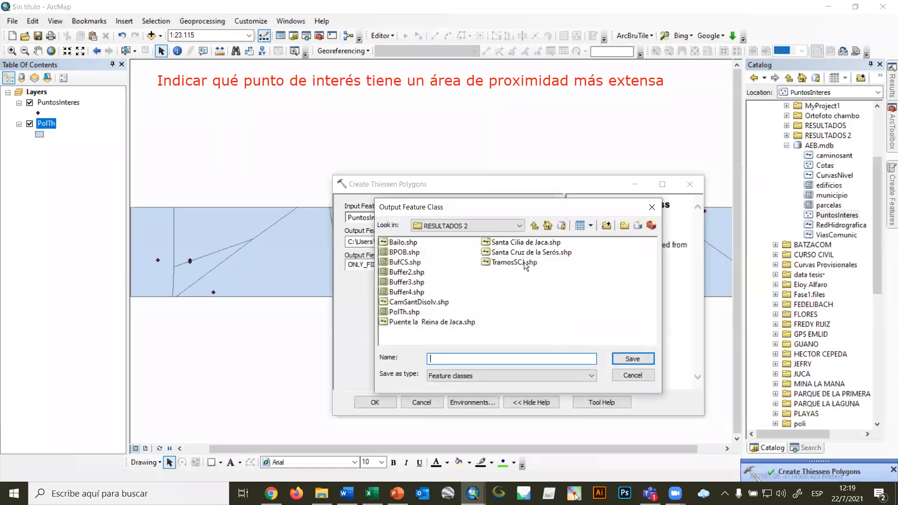
pyautogui.click(405, 311)
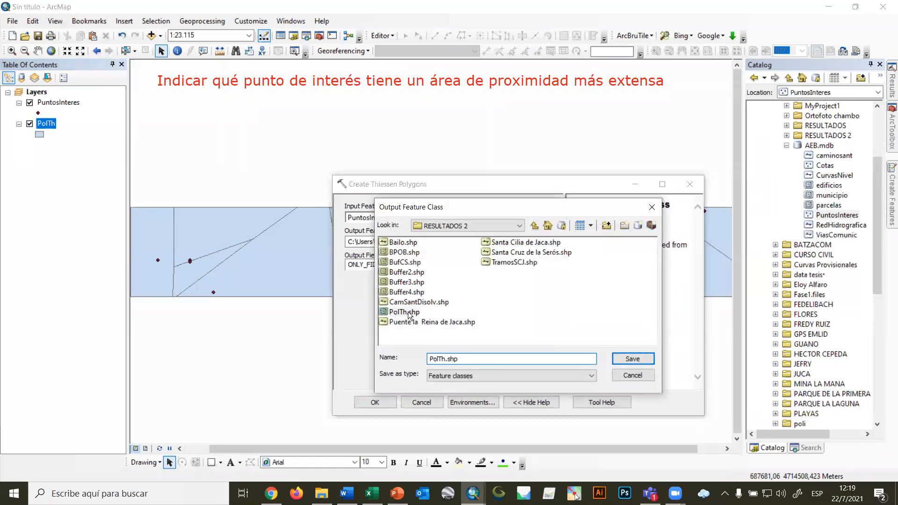
pyautogui.click(445, 358)
pyautogui.write('2')
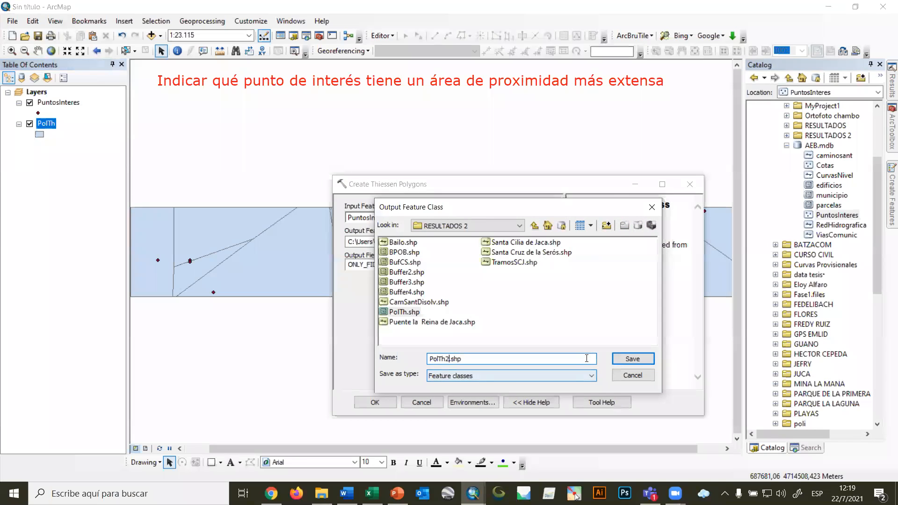
pyautogui.click(633, 358)
pyautogui.click(542, 264)
pyautogui.click(402, 281)
pyautogui.click(383, 404)
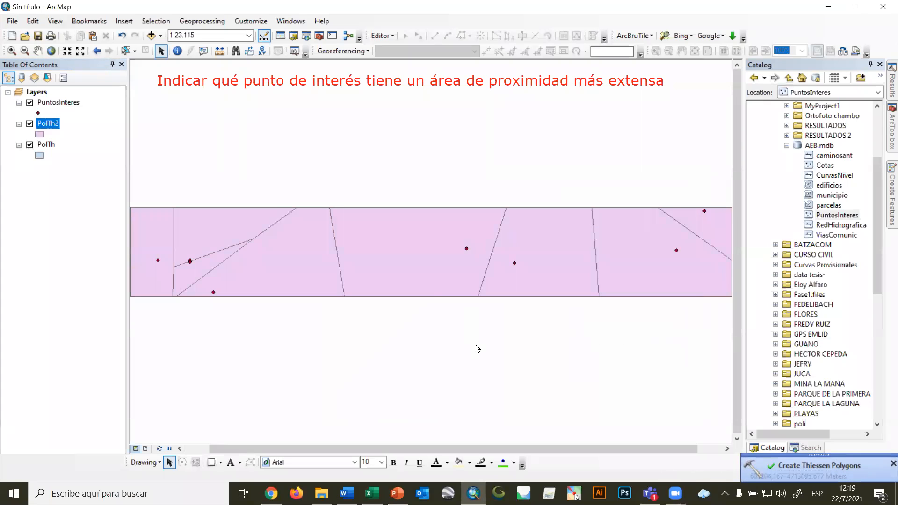
# Remove the PolTh2 layer from the map and view the full extent of the PolTh polygons.
pyautogui.click(29, 124)
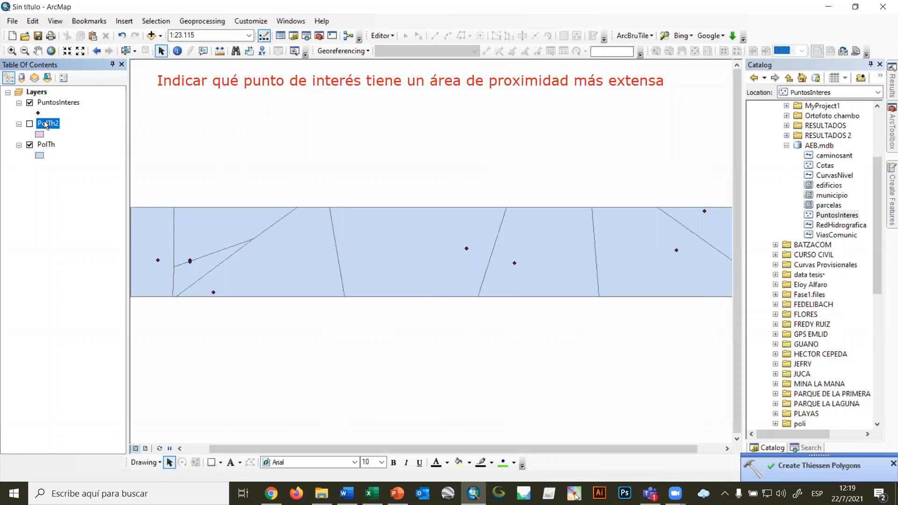
pyautogui.rightClick(45, 123)
pyautogui.click(77, 141)
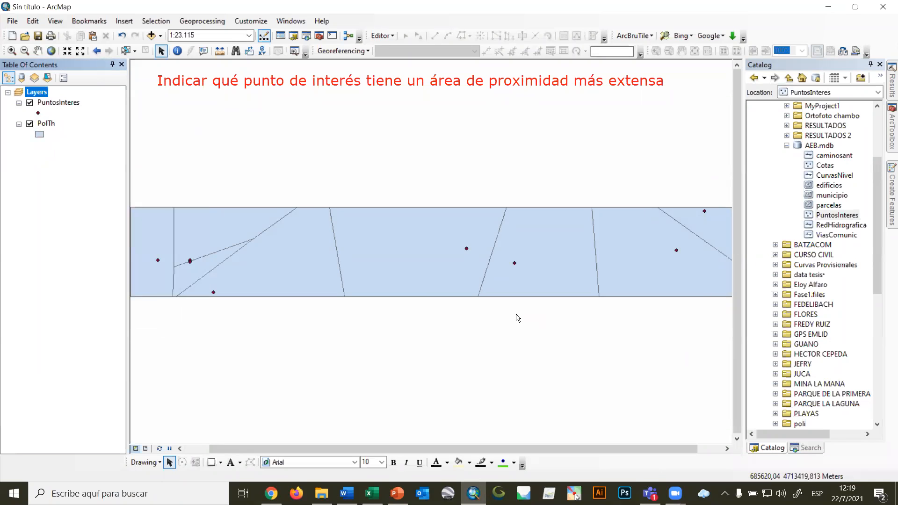
pyautogui.scroll(1, 573, 380)
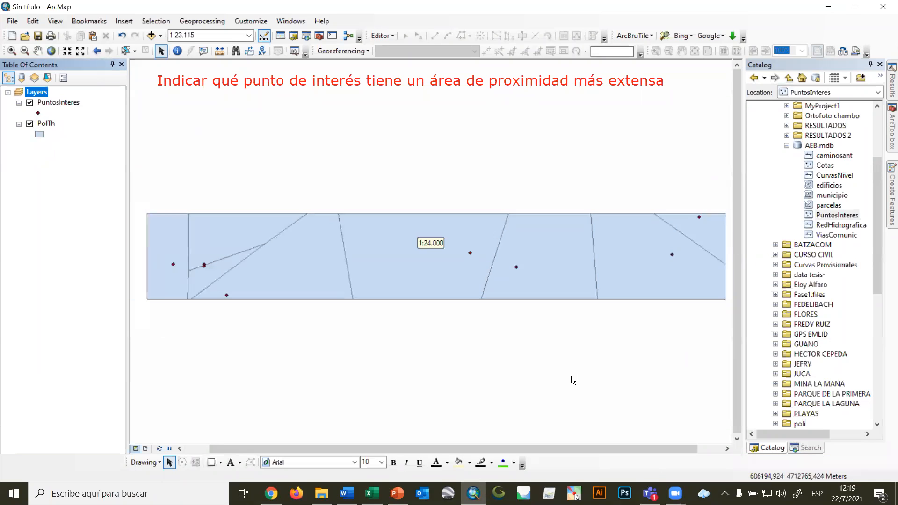
pyautogui.scroll(1, 573, 380)
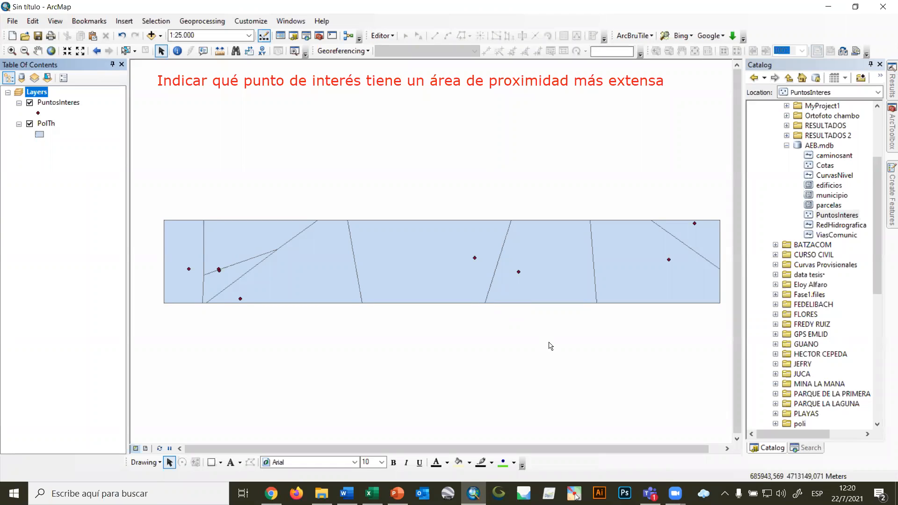
# Add the text annotation "redes de Voronoi-polígonos de Thiessen" over the map, directly beneath the question heading.
pyautogui.hotkey('alt', 'Tab')
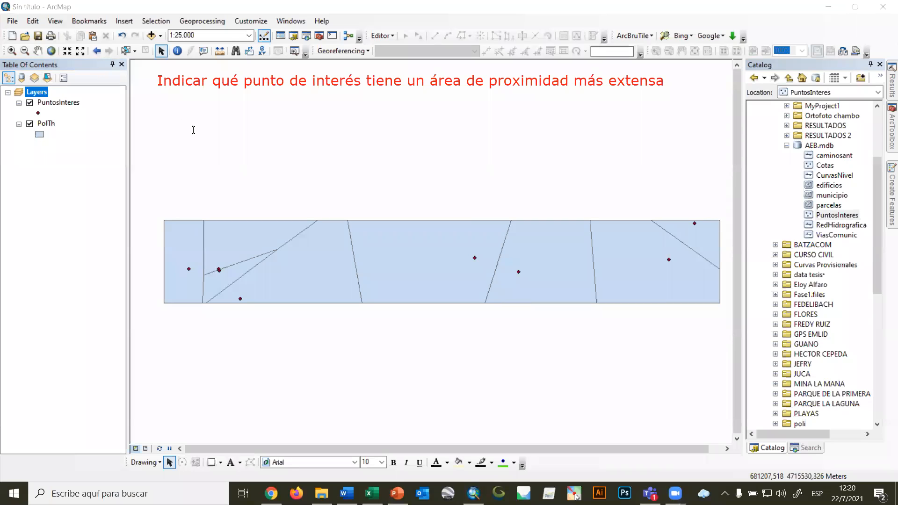
pyautogui.click(181, 122)
pyautogui.write('redes de Voronoi-polígonos de Thiessen')
pyautogui.moveTo(417, 131); pyautogui.dragTo(620, 152)
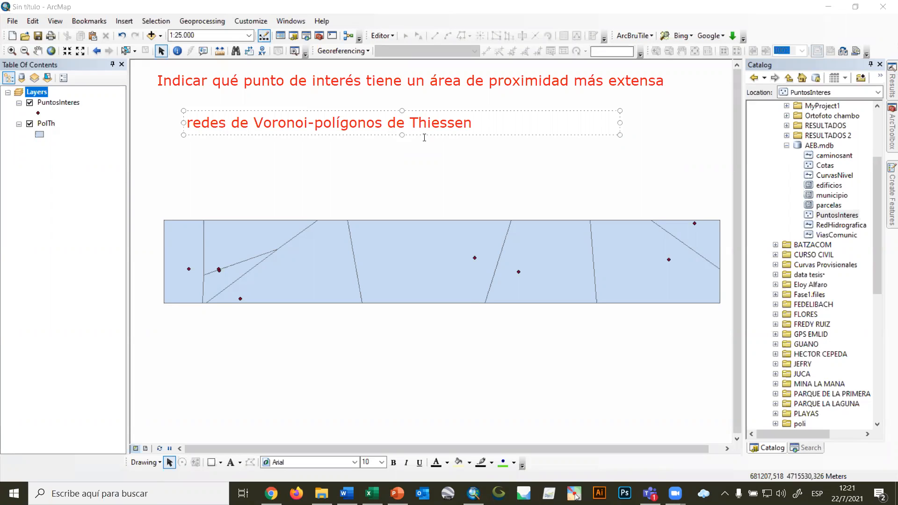
pyautogui.moveTo(425, 128); pyautogui.dragTo(424, 110)
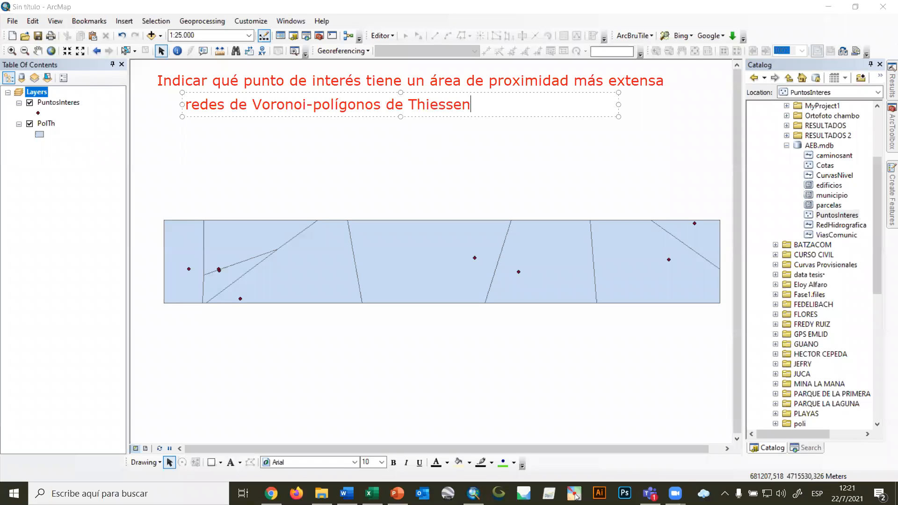
pyautogui.click(576, 497)
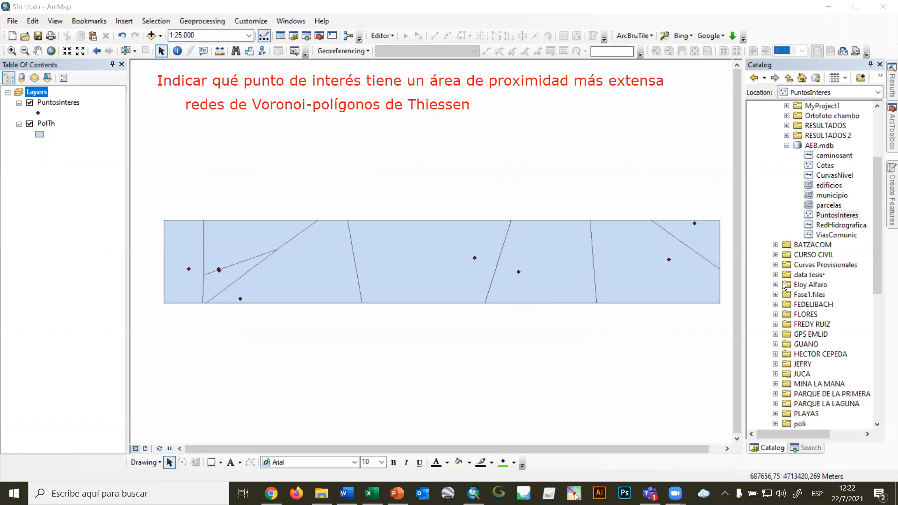
# Add the municipio layer despite its missing spatial reference and order the layers as PuntosInteres, PolTh, municipio.
pyautogui.moveTo(832, 195); pyautogui.dragTo(549, 207)
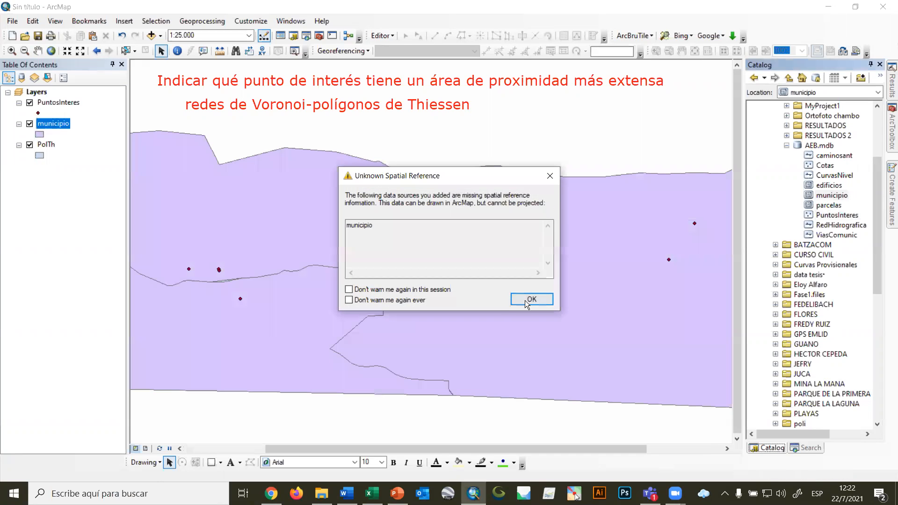
pyautogui.click(527, 298)
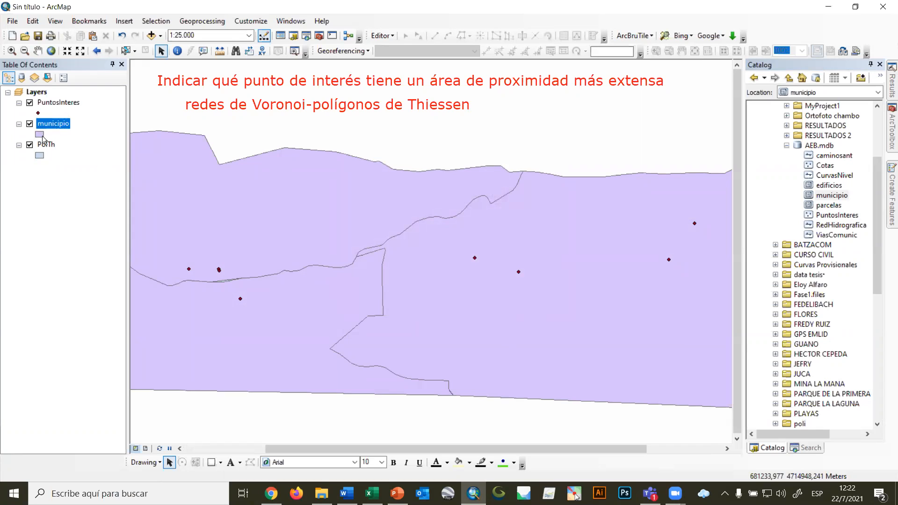
pyautogui.moveTo(63, 105); pyautogui.dragTo(51, 185)
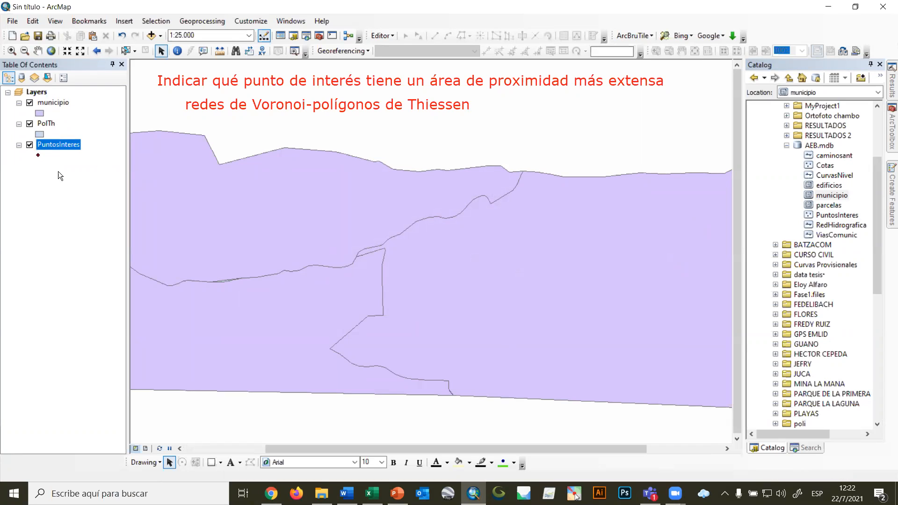
pyautogui.moveTo(50, 124); pyautogui.dragTo(54, 103)
pyautogui.moveTo(50, 148); pyautogui.dragTo(51, 97)
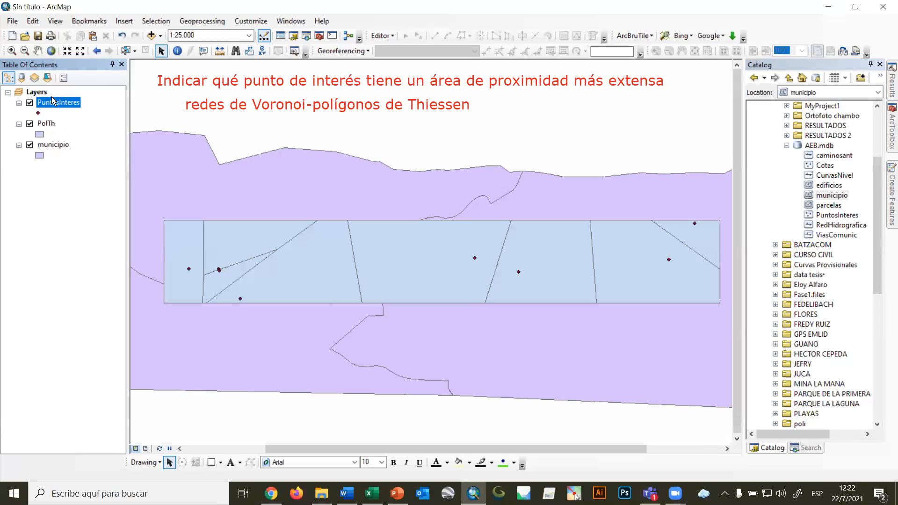
# Compare the PolTh extent with the whole municipio area, remove PolTh from the map, and go back to the geoprocessing toolbox.
pyautogui.scroll(-1, 396, 335)
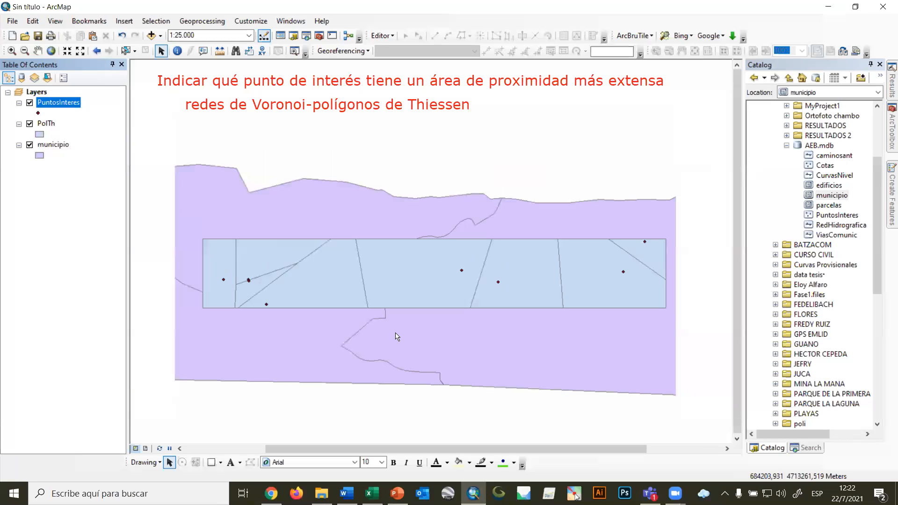
pyautogui.scroll(-1, 397, 337)
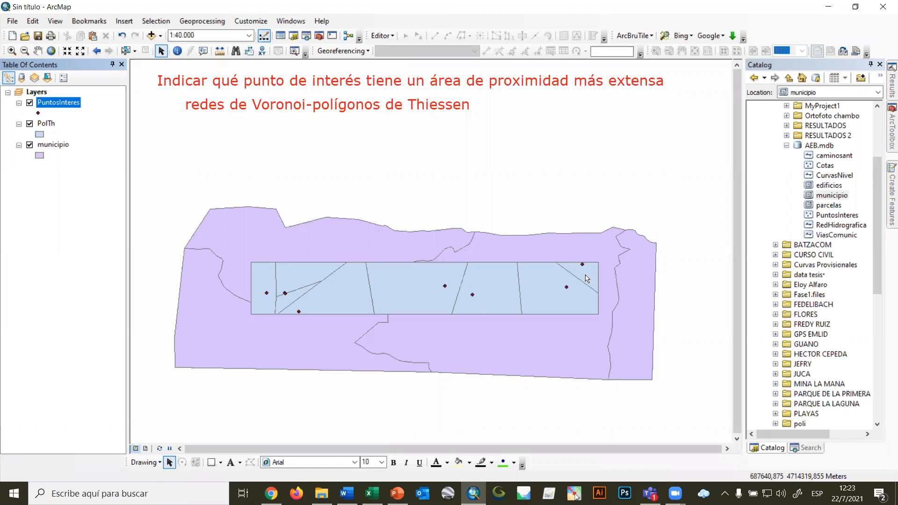
pyautogui.rightClick(52, 124)
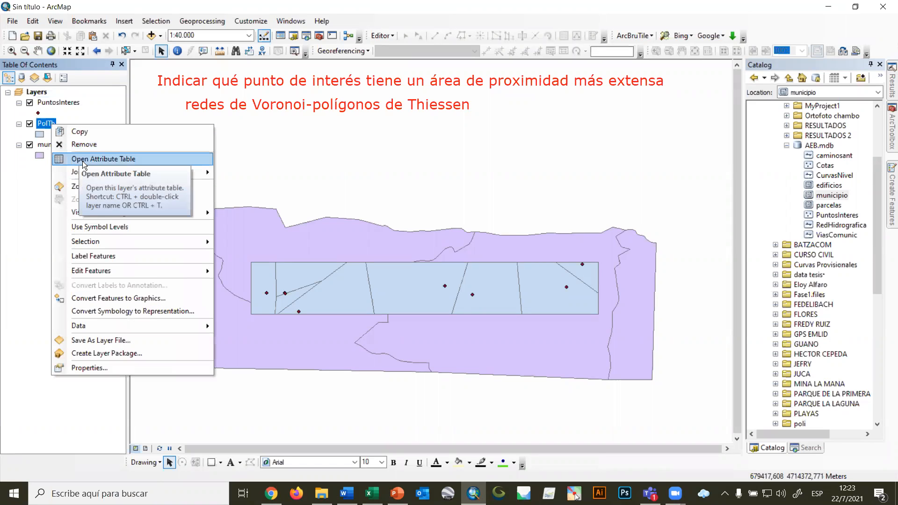
pyautogui.click(82, 145)
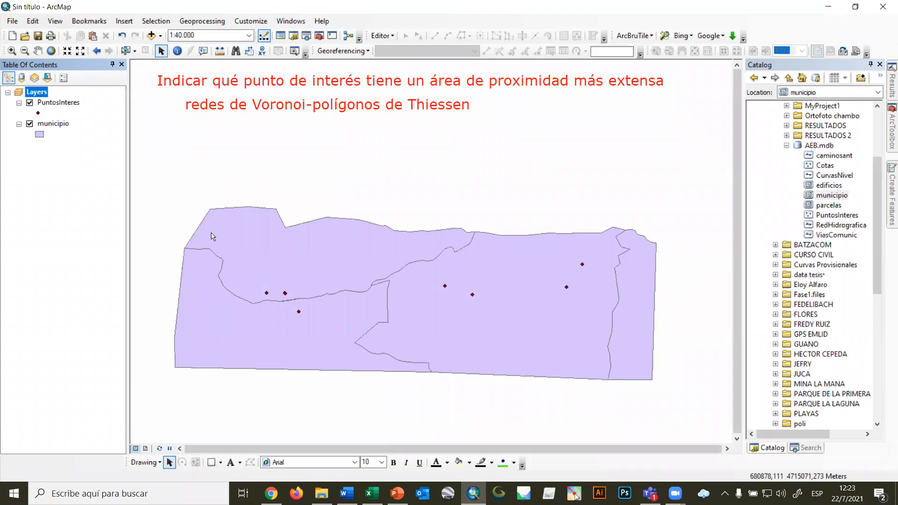
pyautogui.click(889, 134)
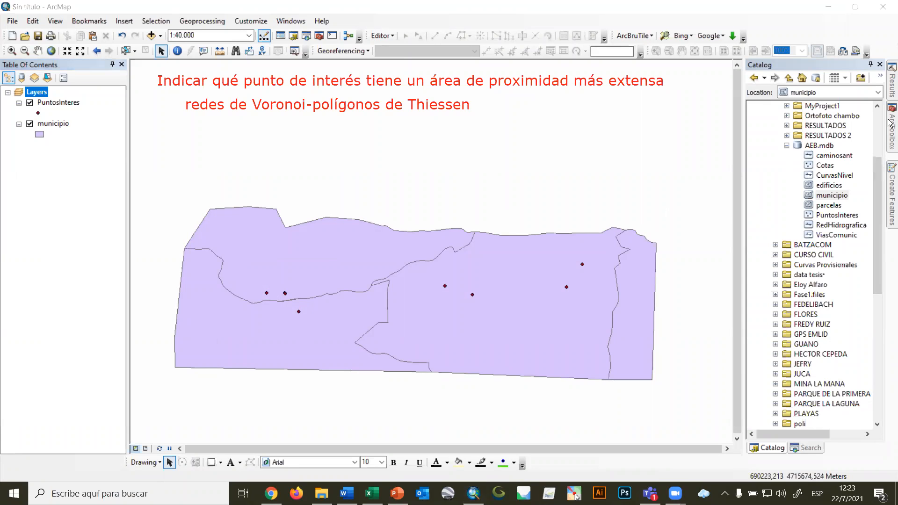
# Start Create Thiessen Polygons with PuntosInteres as input features and name the output PolTh3.shp in the RESULTADOS 2 folder.
pyautogui.click(890, 124)
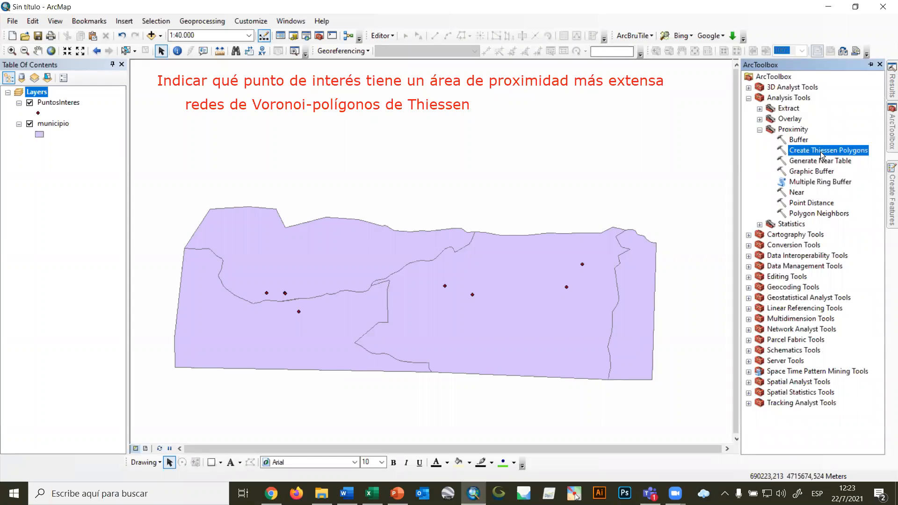
pyautogui.doubleClick(822, 150)
pyautogui.click(454, 217)
pyautogui.click(389, 221)
pyautogui.click(520, 218)
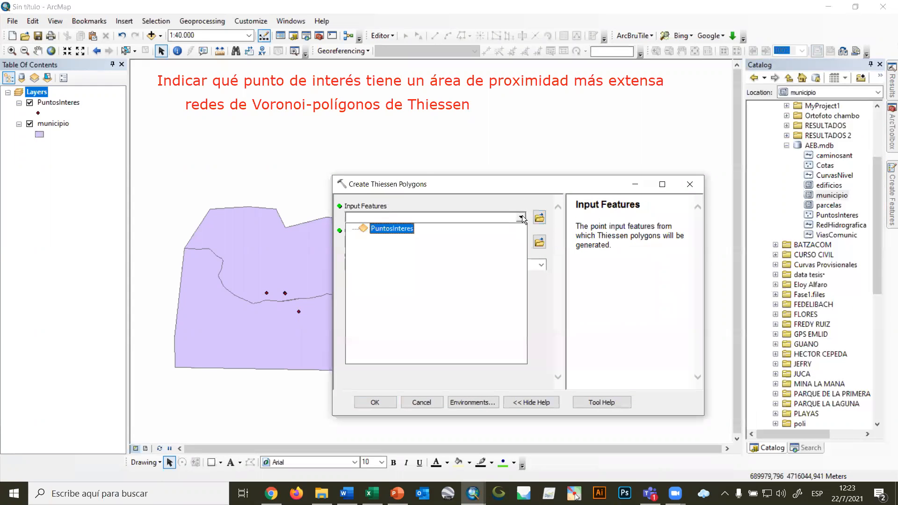
pyautogui.click(401, 228)
pyautogui.click(540, 243)
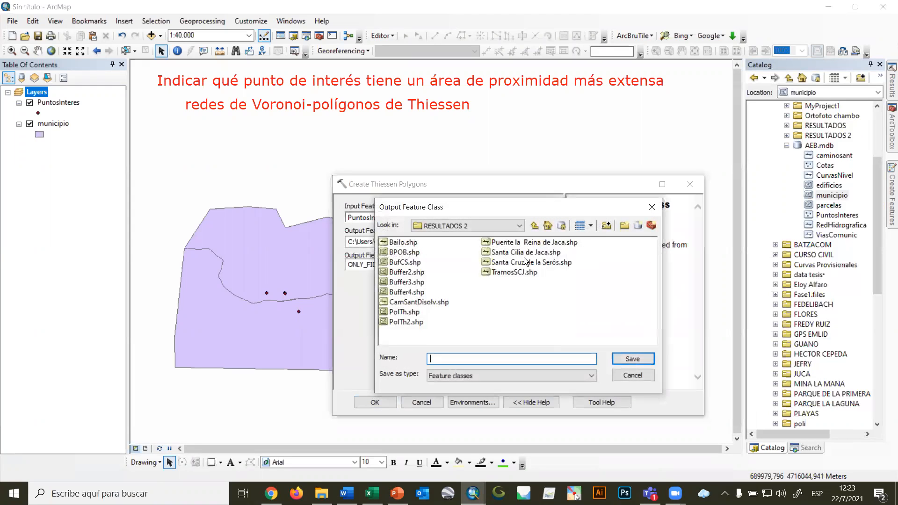
pyautogui.click(402, 321)
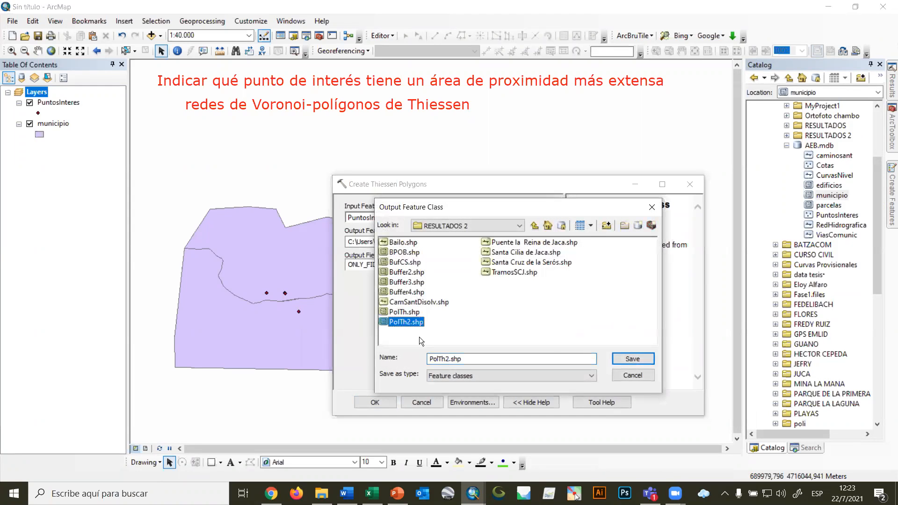
pyautogui.click(448, 359)
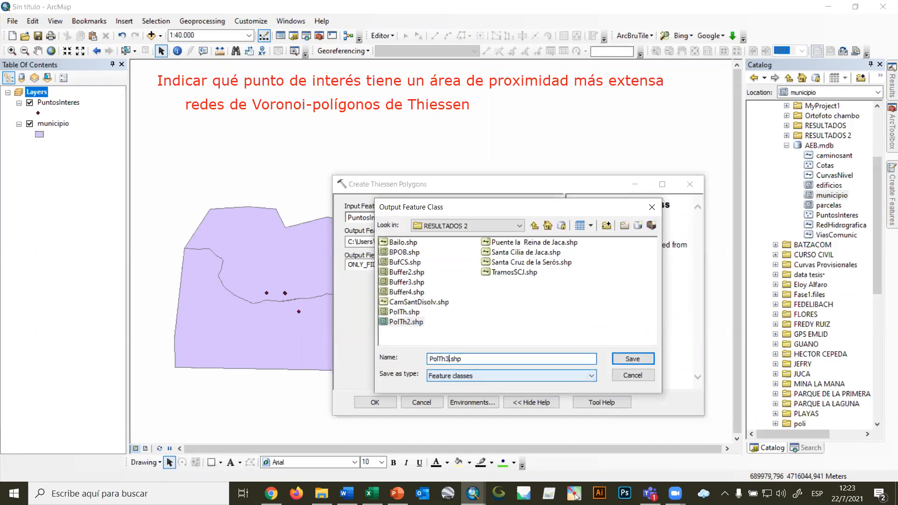
pyautogui.click(620, 359)
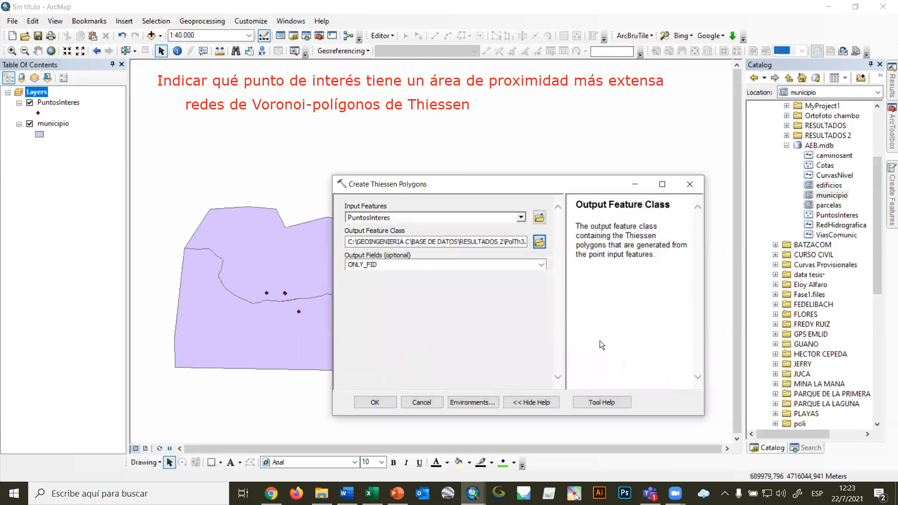
# Set the tool's processing extent to the same as layer municipio and run the Thiessen polygon creation.
pyautogui.click(471, 401)
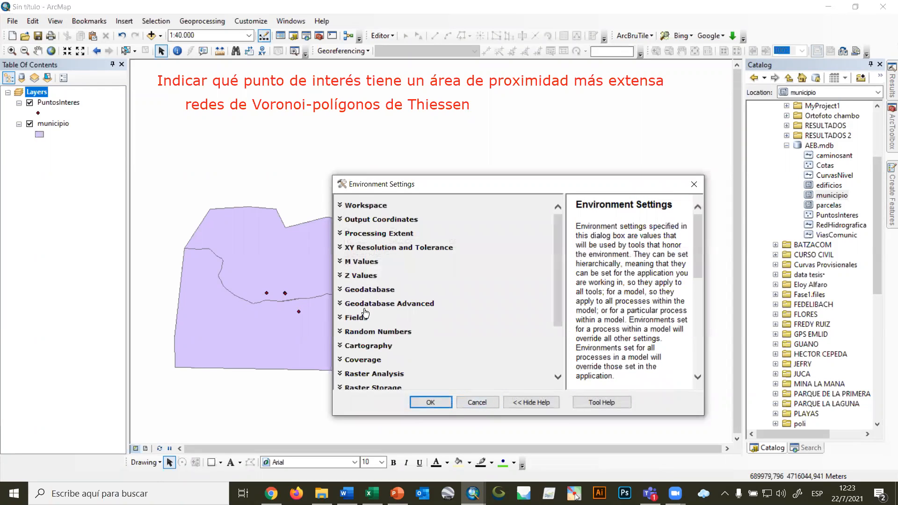
pyautogui.click(412, 238)
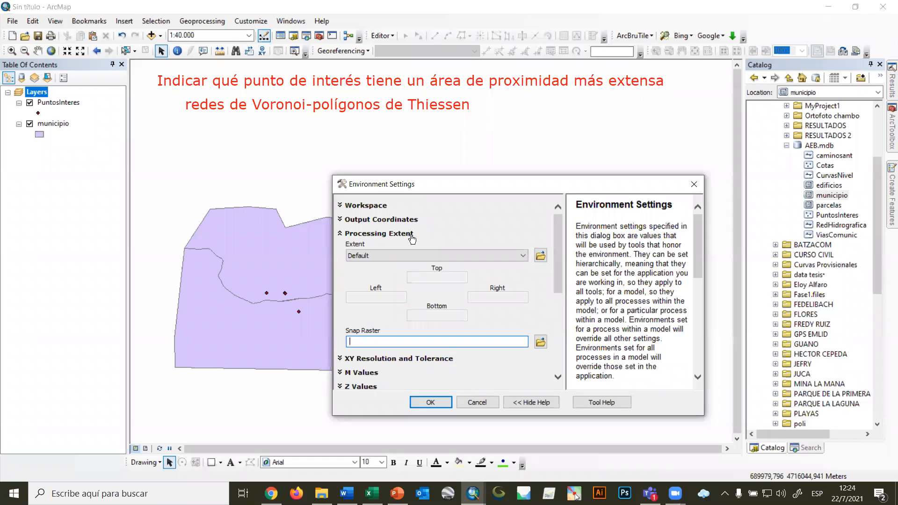
pyautogui.click(364, 256)
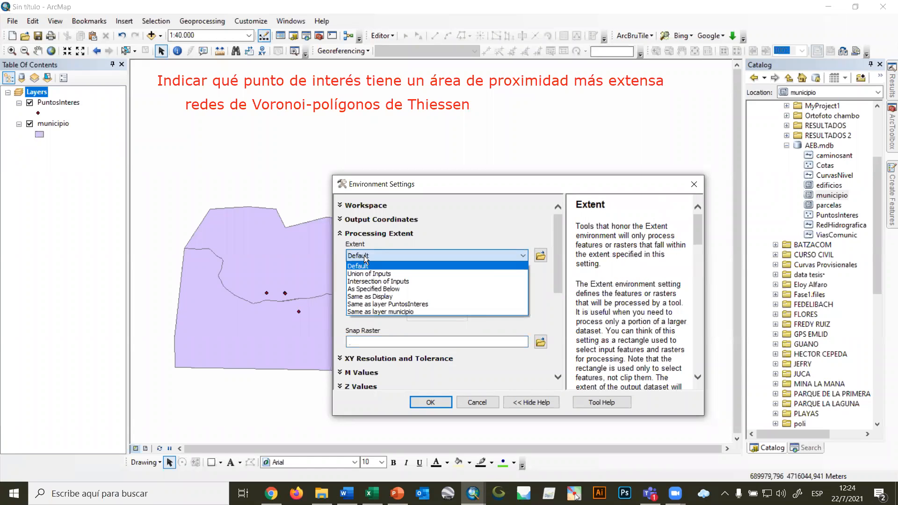
pyautogui.click(417, 312)
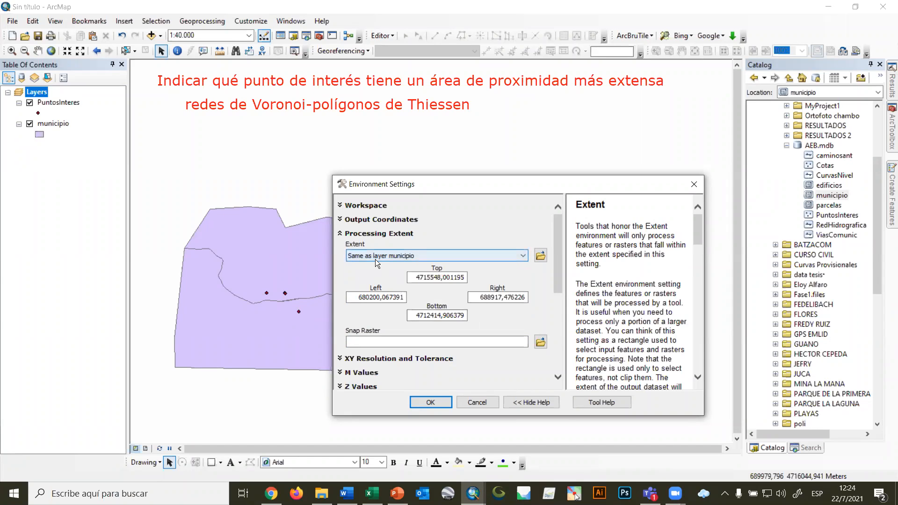
pyautogui.click(422, 401)
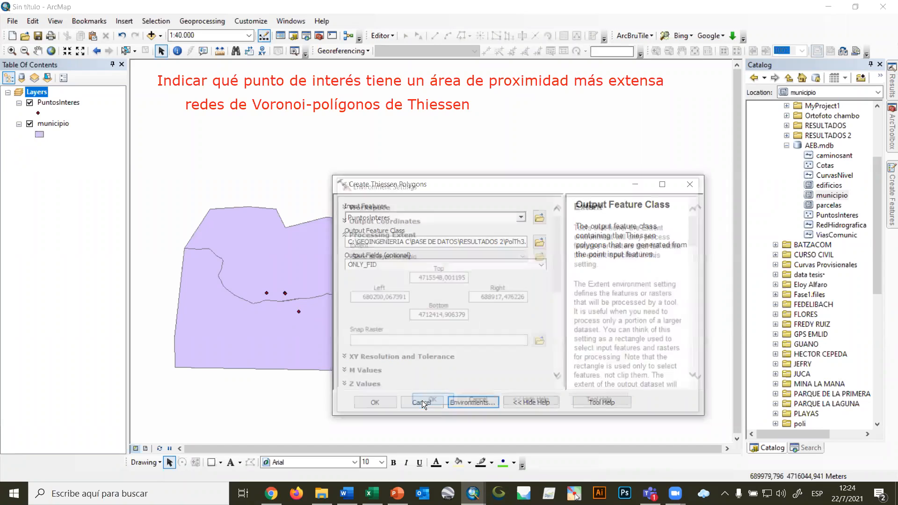
pyautogui.click(376, 402)
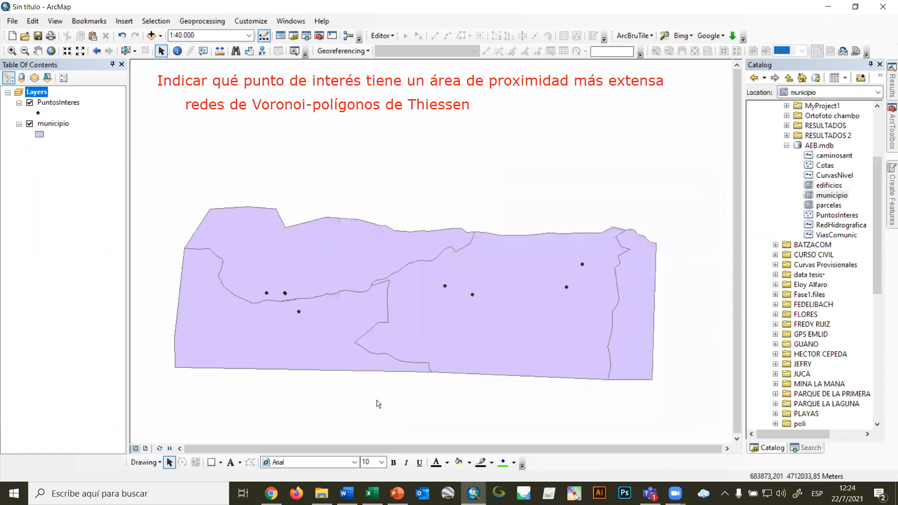